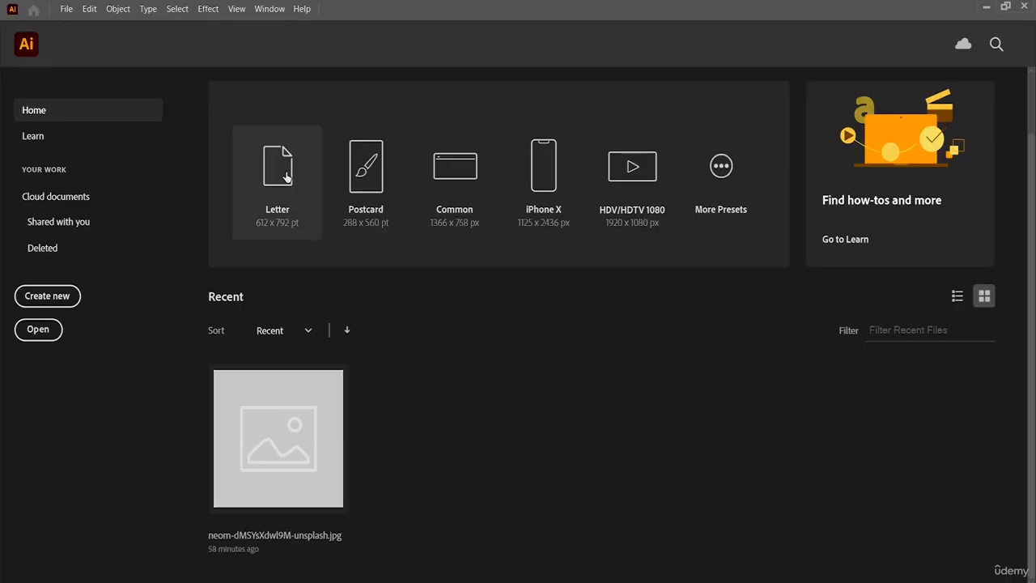
# Create a new Letter document and open the image neom-dMSYsXdwl9M-unsplash.jpg as a second document
pyautogui.click(285, 176)
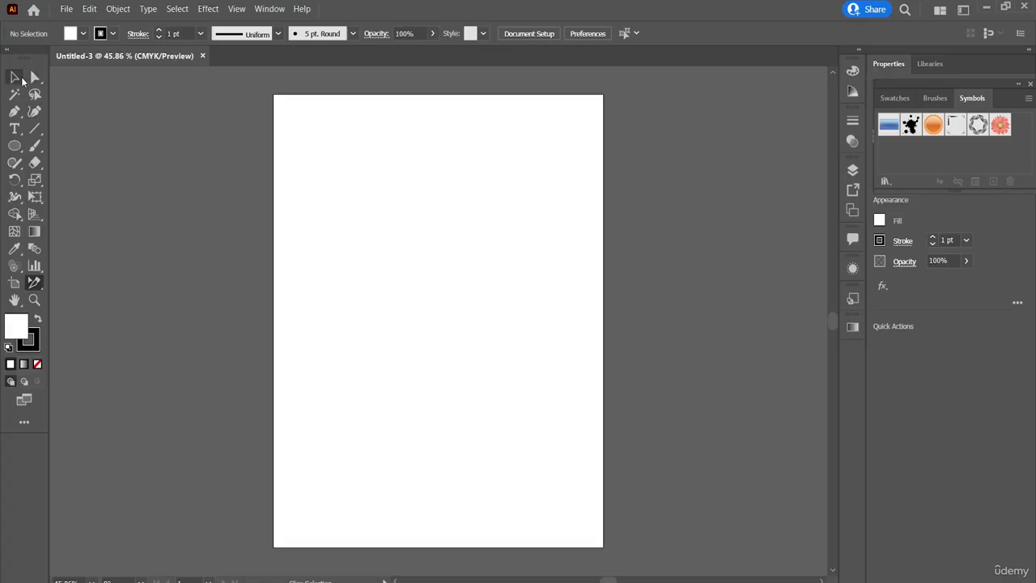
pyautogui.click(64, 10)
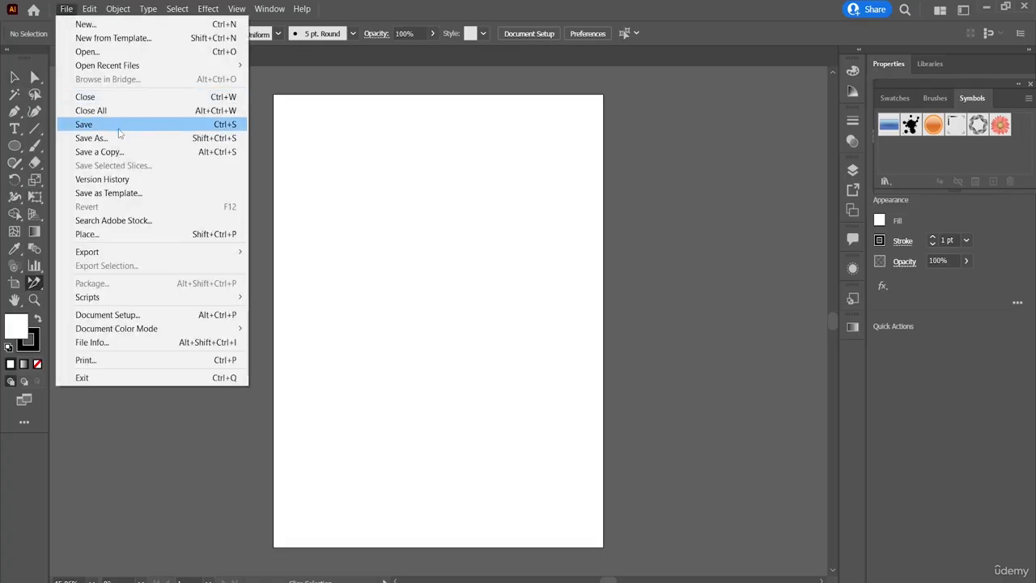
pyautogui.click(144, 53)
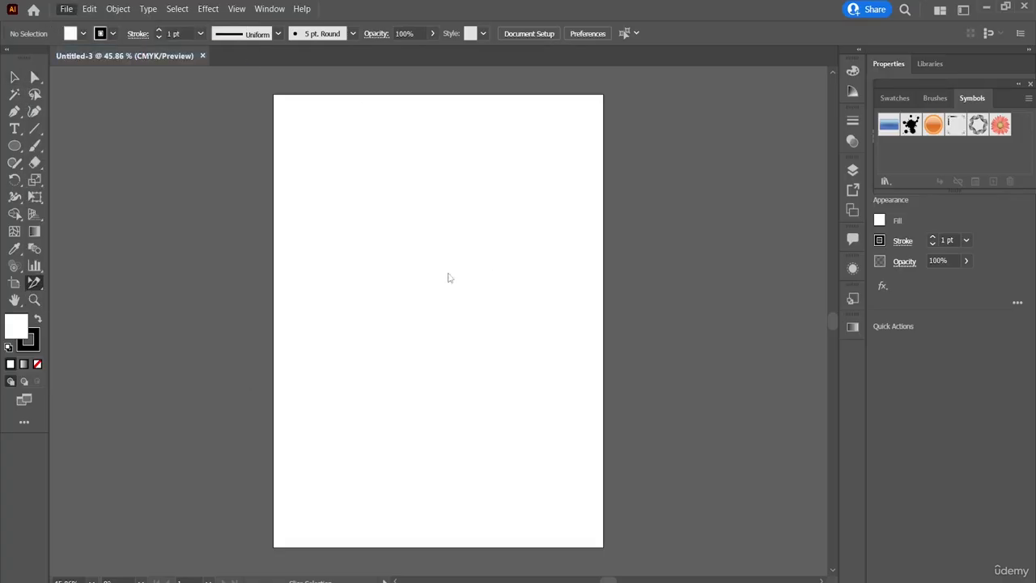
pyautogui.doubleClick(175, 124)
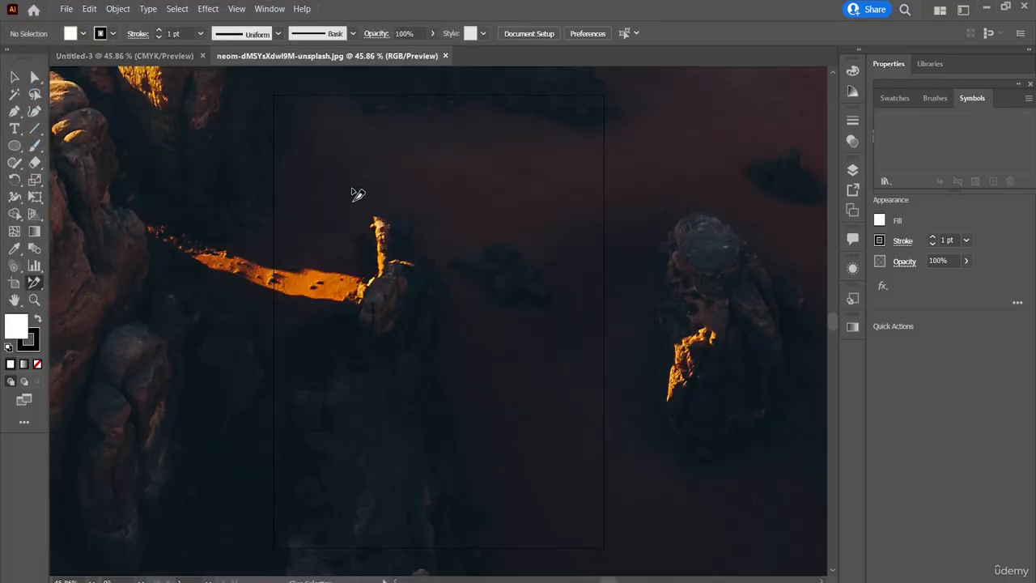
# Scale the desert photo down to about 495 × 396 pt, fitting it into the artboard's upper-left corner
pyautogui.scroll(-4, 359, 194)
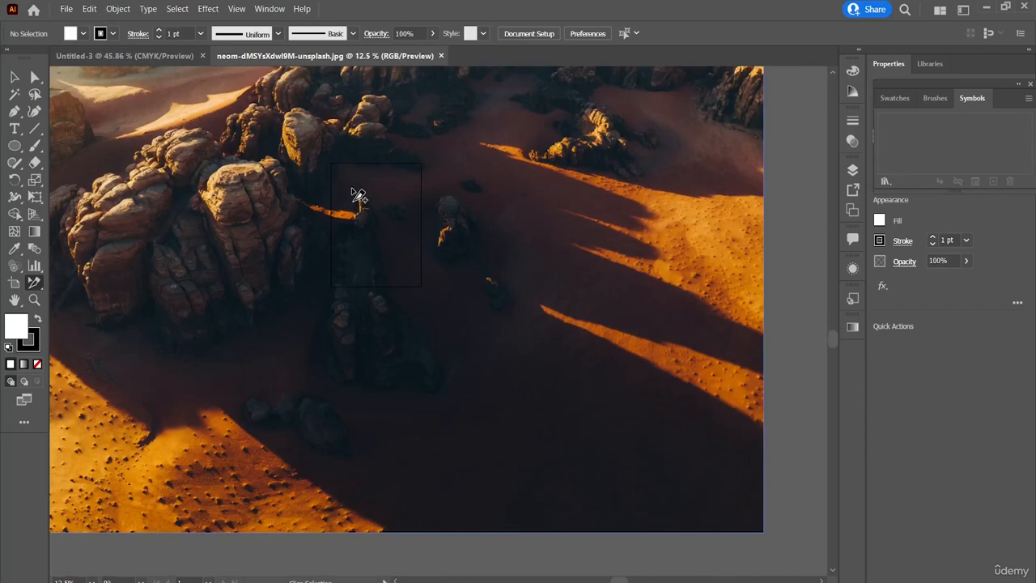
pyautogui.scroll(-1, 359, 194)
pyautogui.scroll(-2, 357, 194)
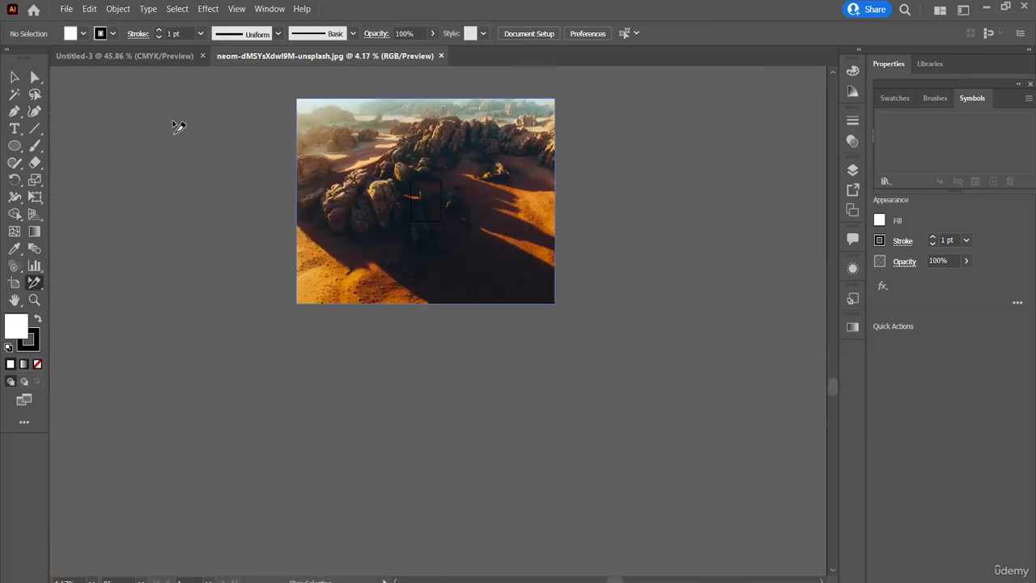
pyautogui.press('v')
pyautogui.click(305, 106)
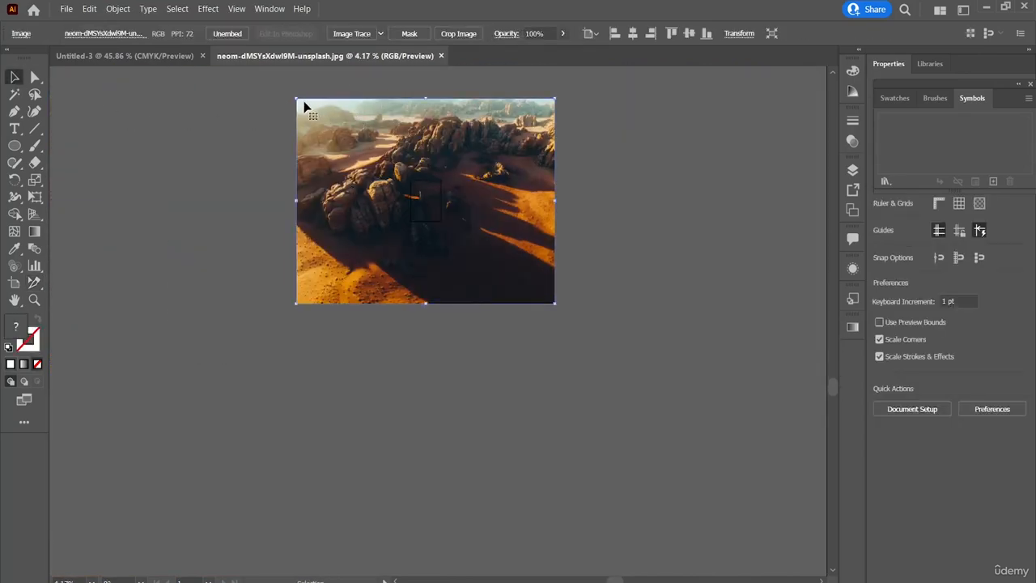
pyautogui.moveTo(297, 100); pyautogui.dragTo(412, 181)
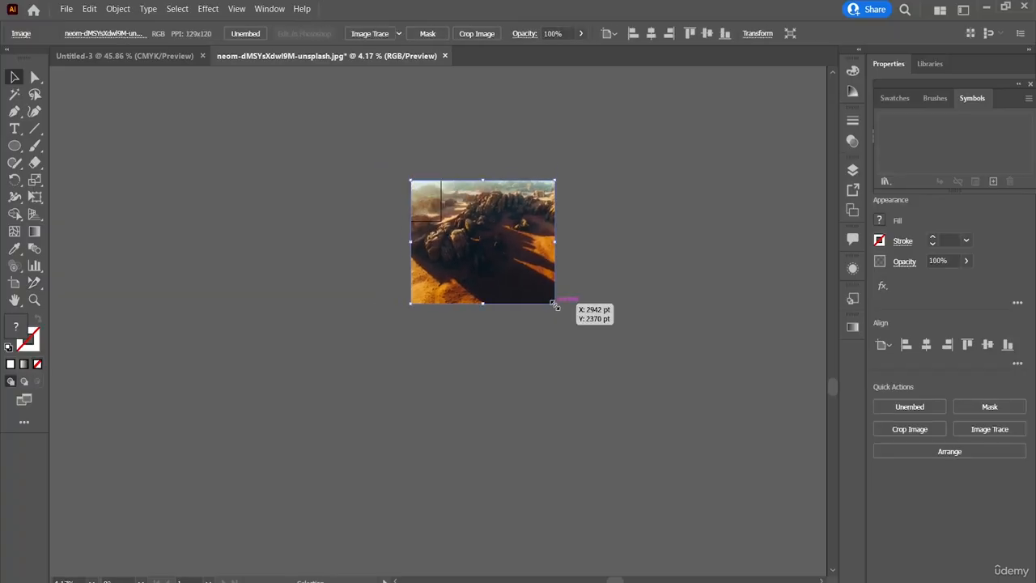
pyautogui.moveTo(555, 304); pyautogui.dragTo(439, 197)
# Examine the resized photo and the empty artboard area around it at 50% zoom
pyautogui.hotkey('ctrl', '=')
pyautogui.hotkey('ctrl', '=')
pyautogui.hotkey('ctrl', '=')
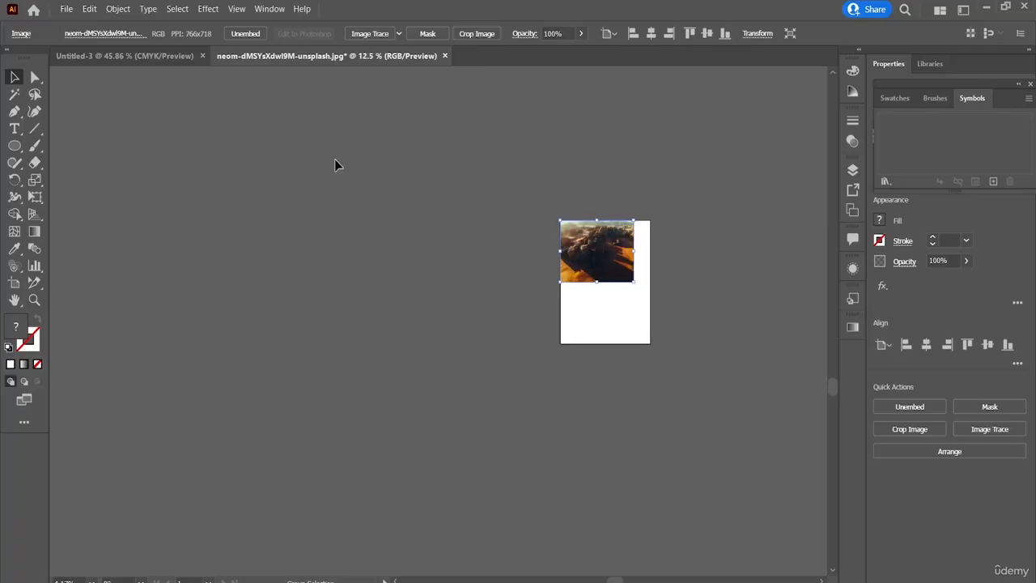
pyautogui.hotkey('ctrl', '=')
pyautogui.hotkey('ctrl', '=')
pyautogui.hotkey('ctrl', '=')
pyautogui.hotkey('ctrl', '=')
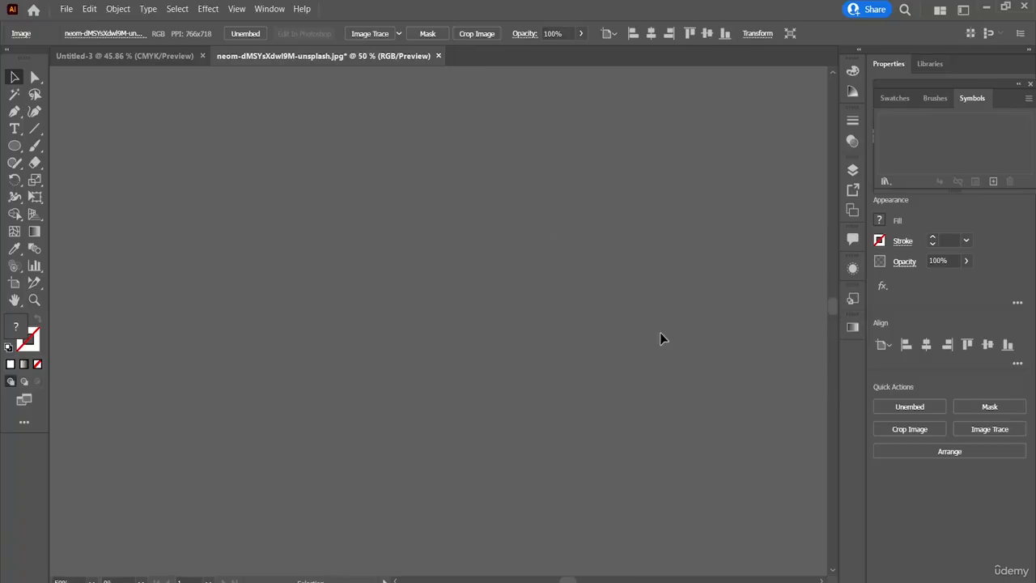
pyautogui.hscroll(4, 660, 332)
pyautogui.scroll(-3, 660, 333)
pyautogui.scroll(-2, 660, 333)
pyautogui.hscroll(5, 660, 333)
pyautogui.click(660, 333)
pyautogui.hscroll(10, 661, 332)
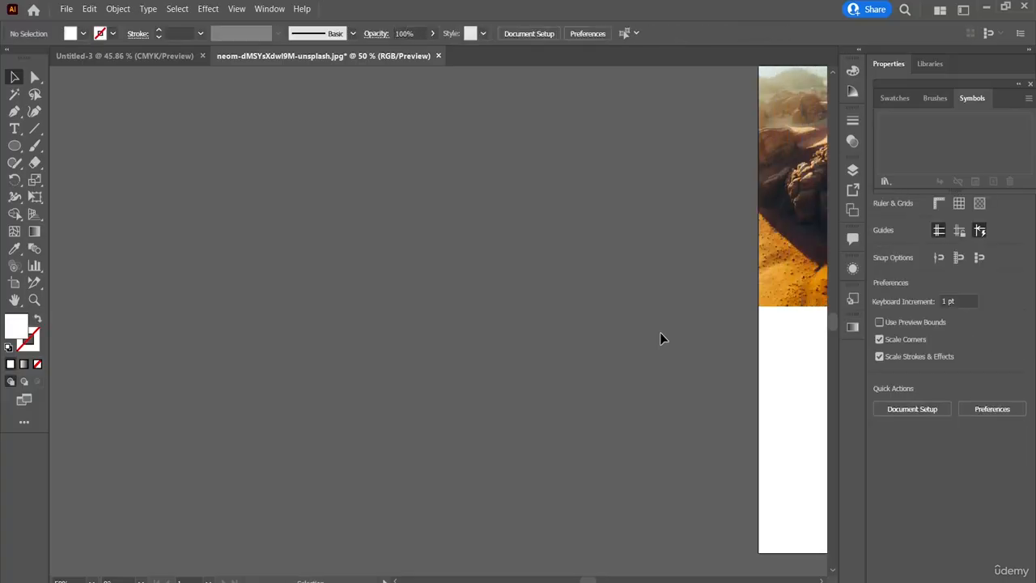
pyautogui.hscroll(5, 660, 338)
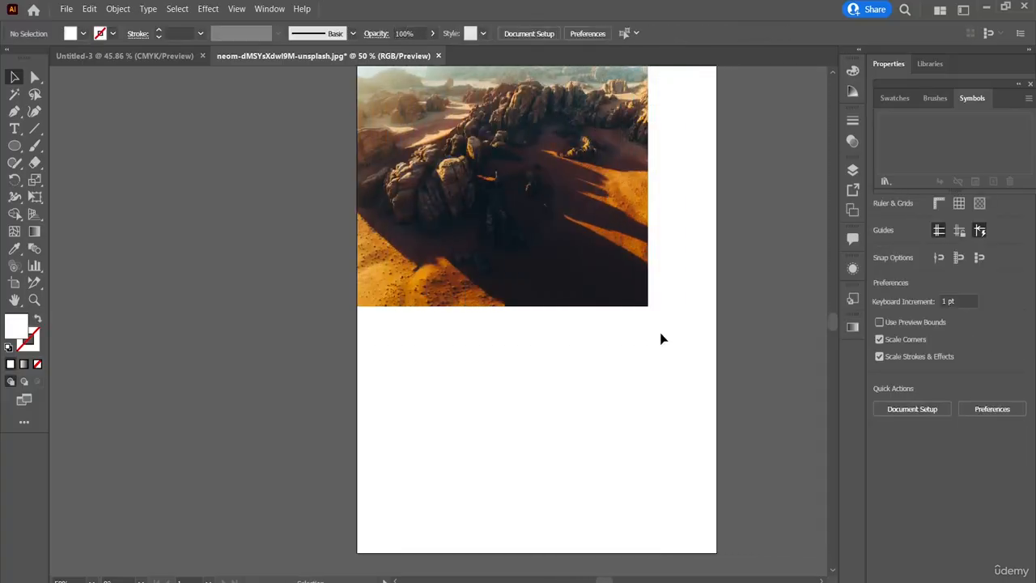
pyautogui.scroll(3, 661, 339)
pyautogui.scroll(-4, 660, 338)
pyautogui.scroll(4, 660, 338)
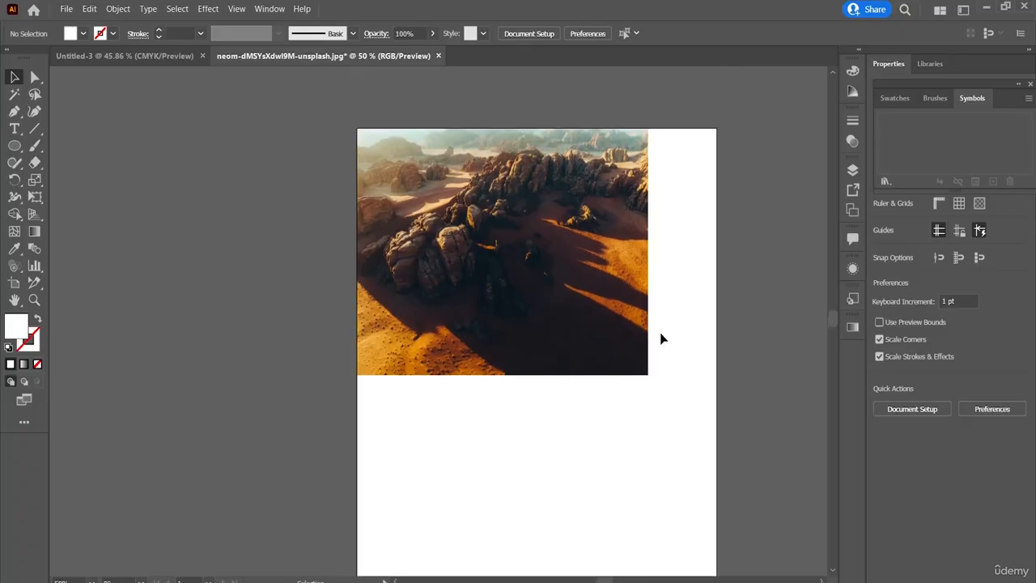
pyautogui.scroll(-4, 660, 338)
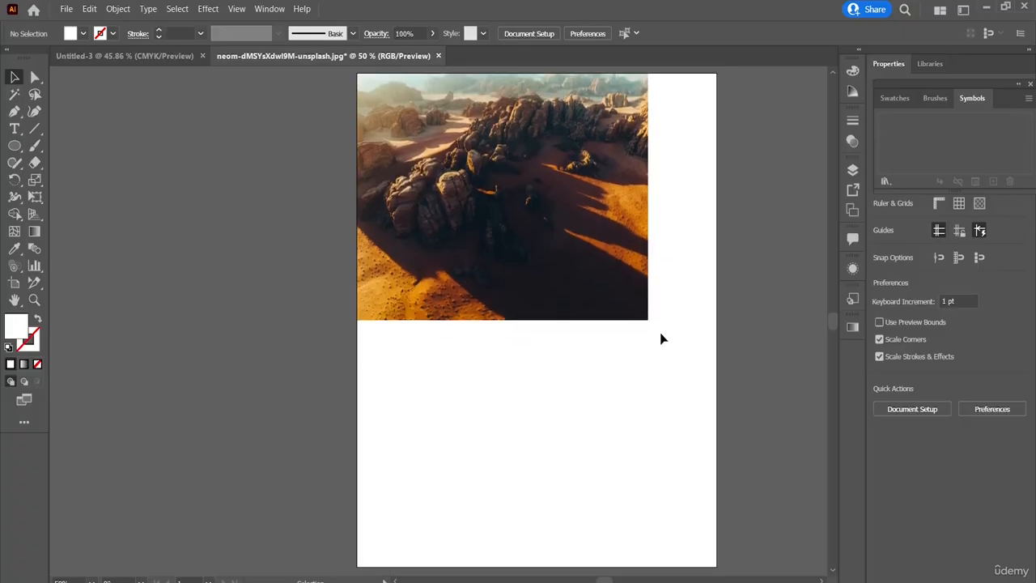
pyautogui.click(564, 196)
pyautogui.click(572, 378)
pyautogui.scroll(5, 572, 378)
pyautogui.scroll(-3, 573, 373)
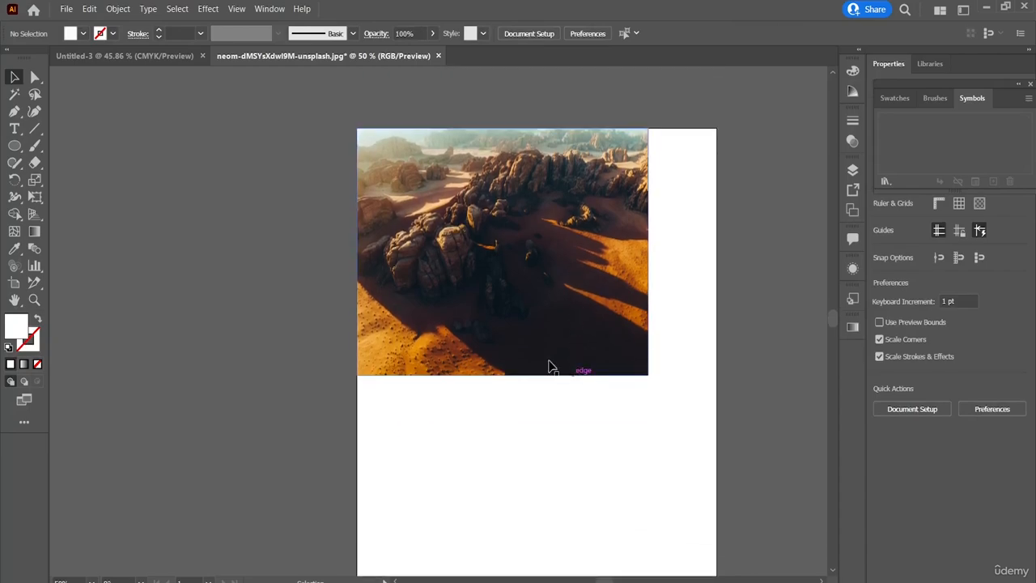
# Draw a rectangle about 284 × 101 pt on the empty artboard area below the photo
pyautogui.click(15, 148)
pyautogui.click(100, 141)
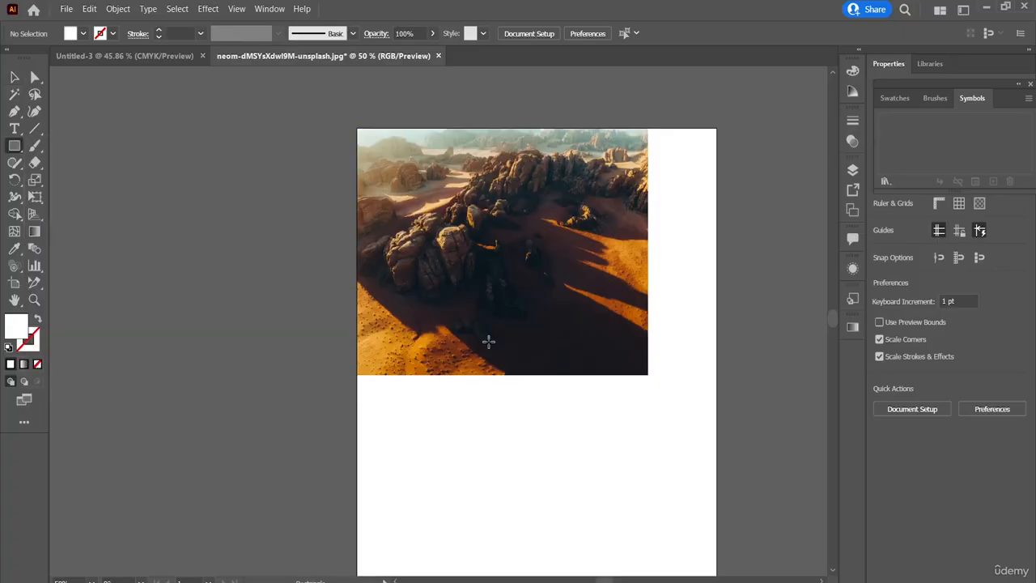
pyautogui.moveTo(506, 435); pyautogui.dragTo(674, 498)
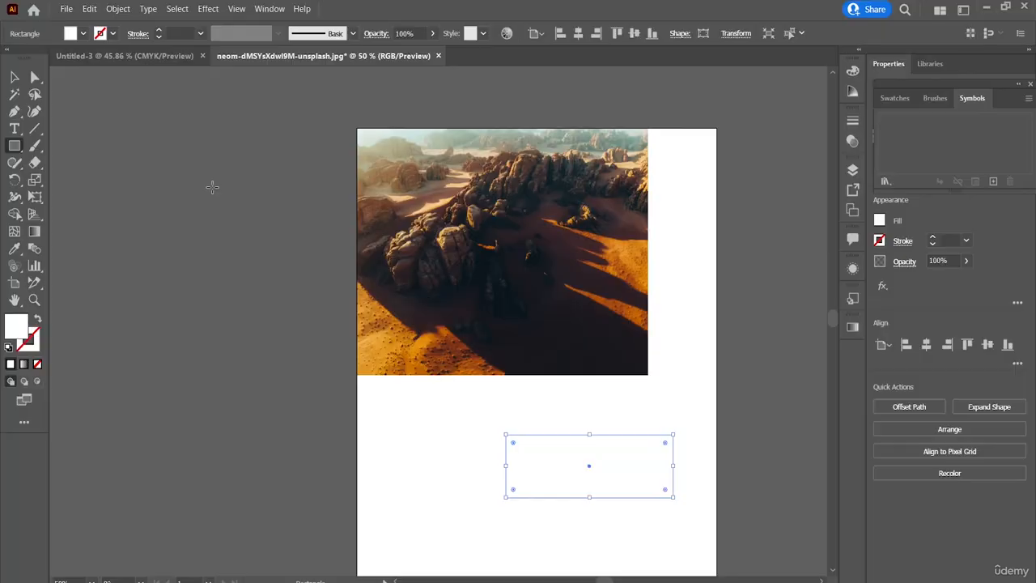
# Reposition the rectangle toward the left side of the artboard beneath the photo
pyautogui.click(82, 35)
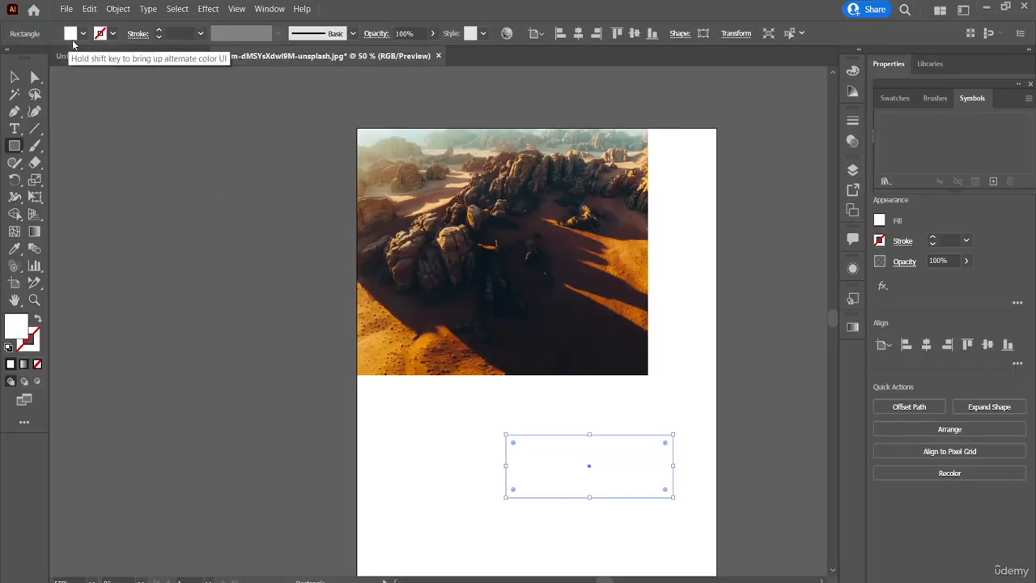
pyautogui.click(15, 77)
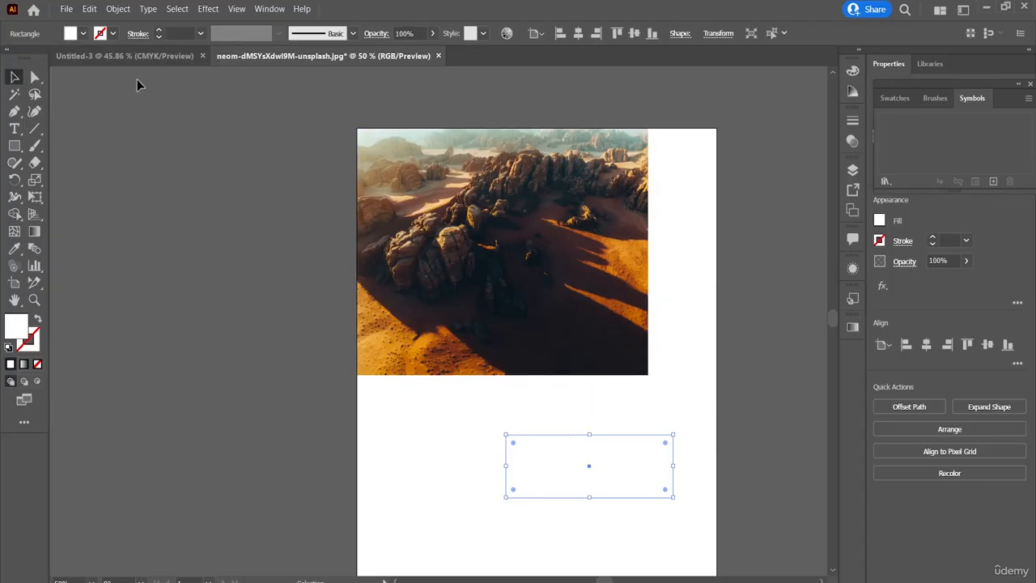
pyautogui.click(84, 33)
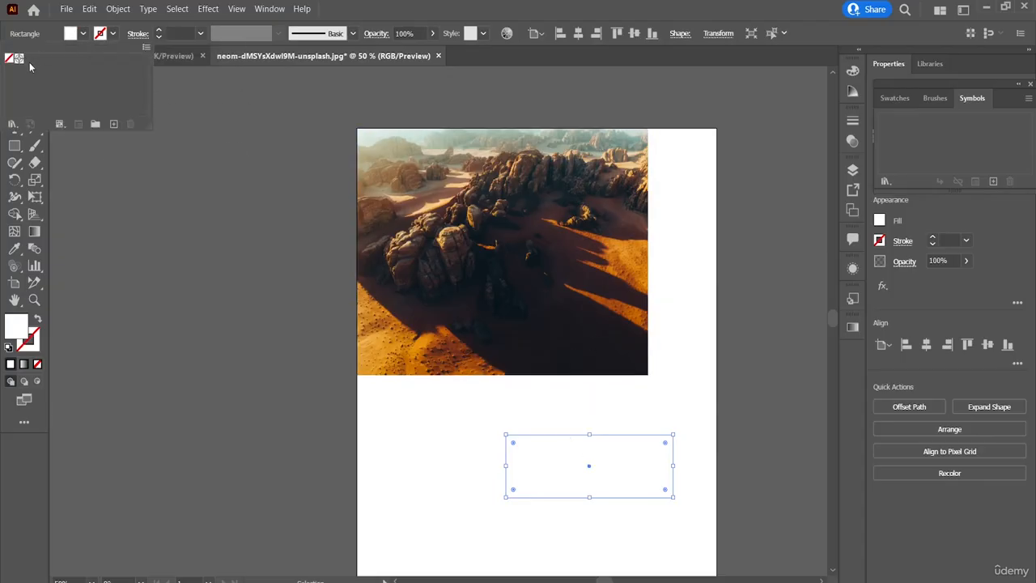
pyautogui.click(676, 458)
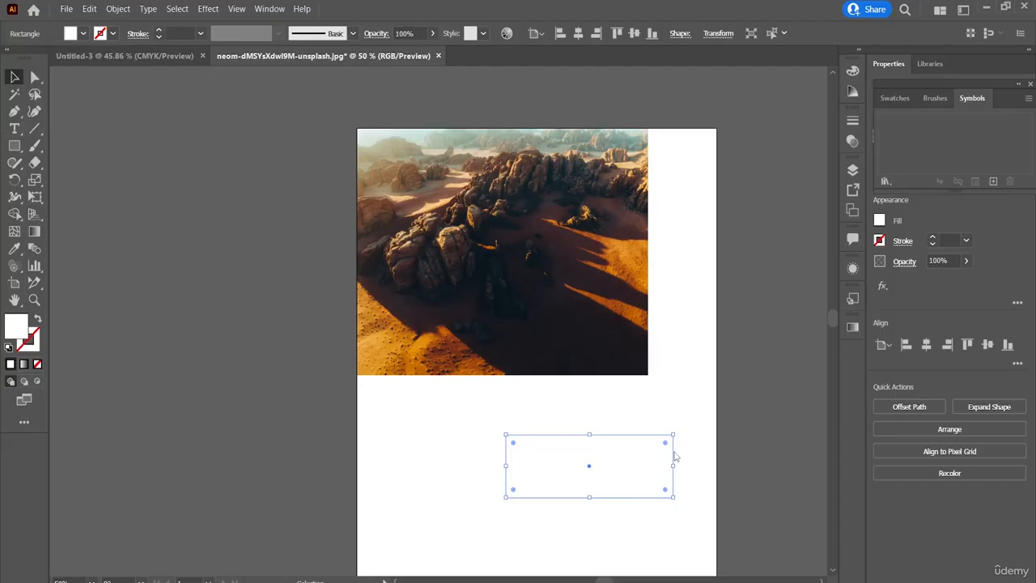
pyautogui.click(721, 491)
pyautogui.moveTo(612, 468); pyautogui.dragTo(495, 456)
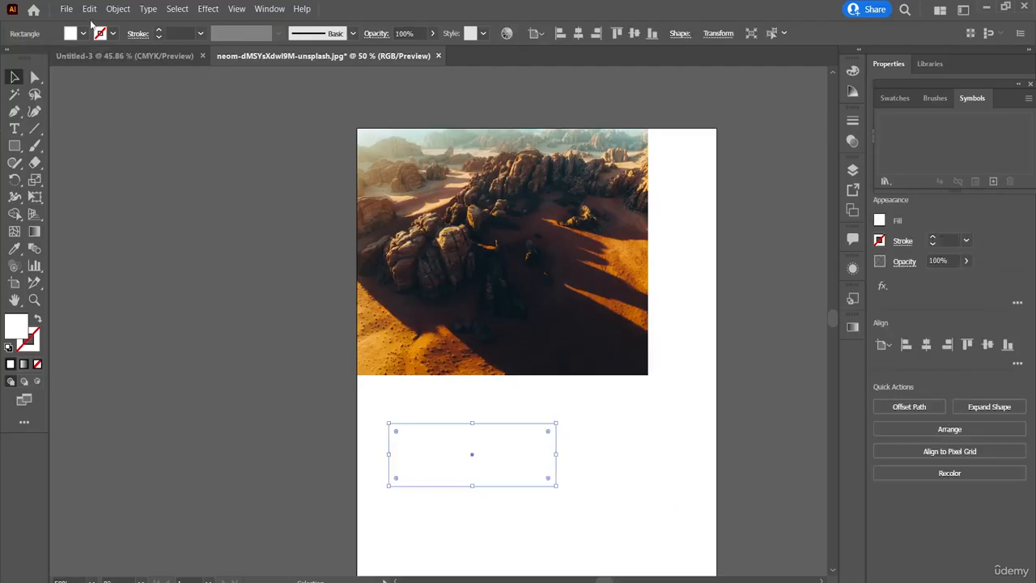
# Give the rectangle a black 1 pt stroke and a black fill
pyautogui.click(112, 33)
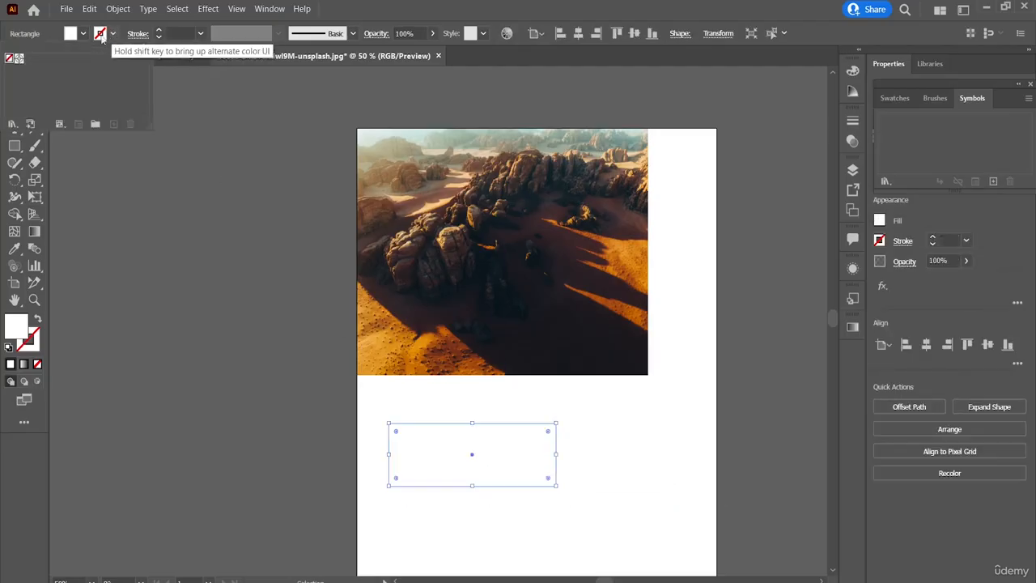
pyautogui.click(18, 59)
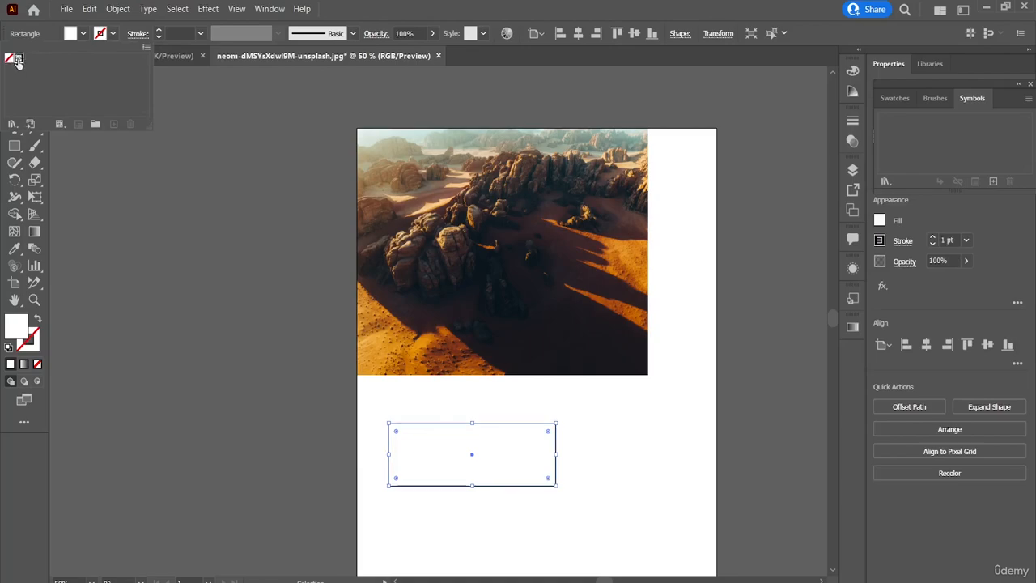
pyautogui.click(83, 33)
pyautogui.click(18, 59)
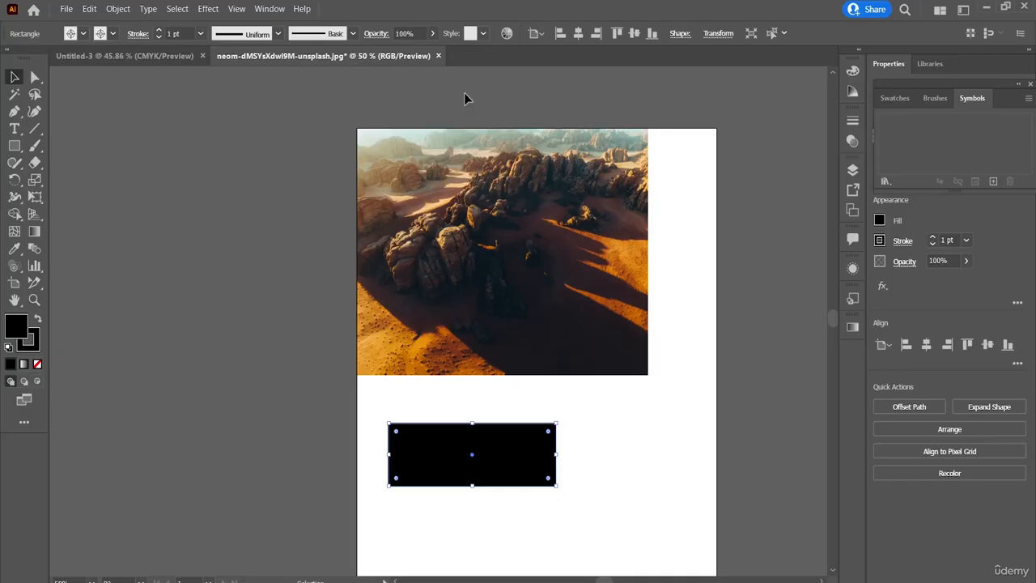
# Move the black rectangle toward the artboard's right side below the photo, close the floating Symbols panel, and deselect everything
pyautogui.moveTo(509, 469); pyautogui.dragTo(622, 443)
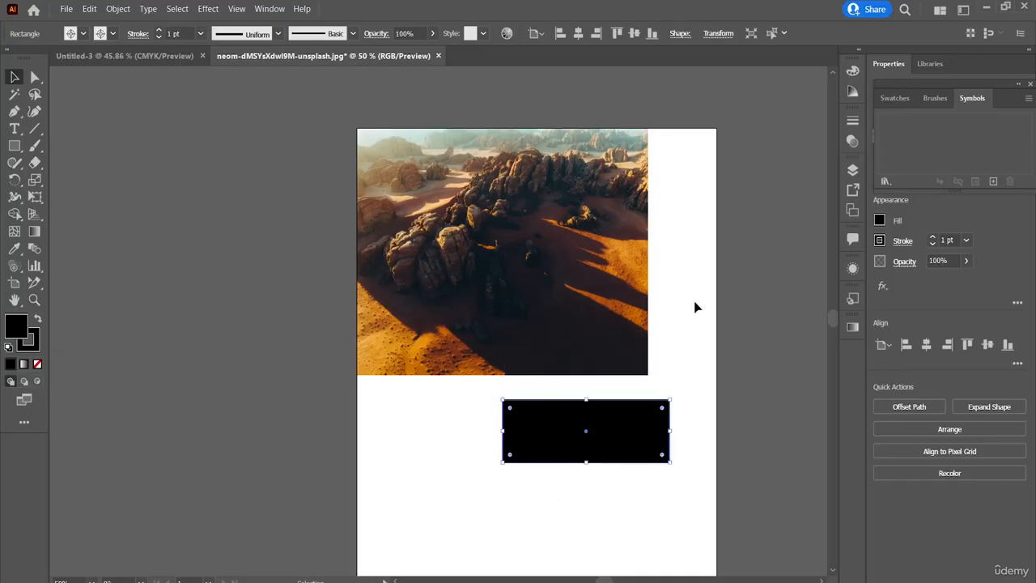
pyautogui.moveTo(984, 84); pyautogui.dragTo(945, 80)
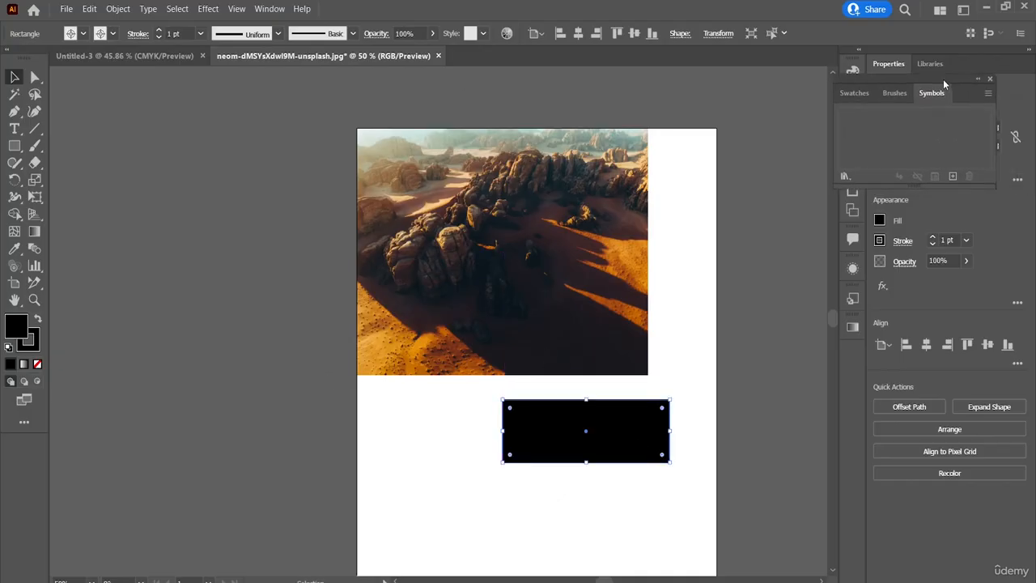
pyautogui.click(992, 79)
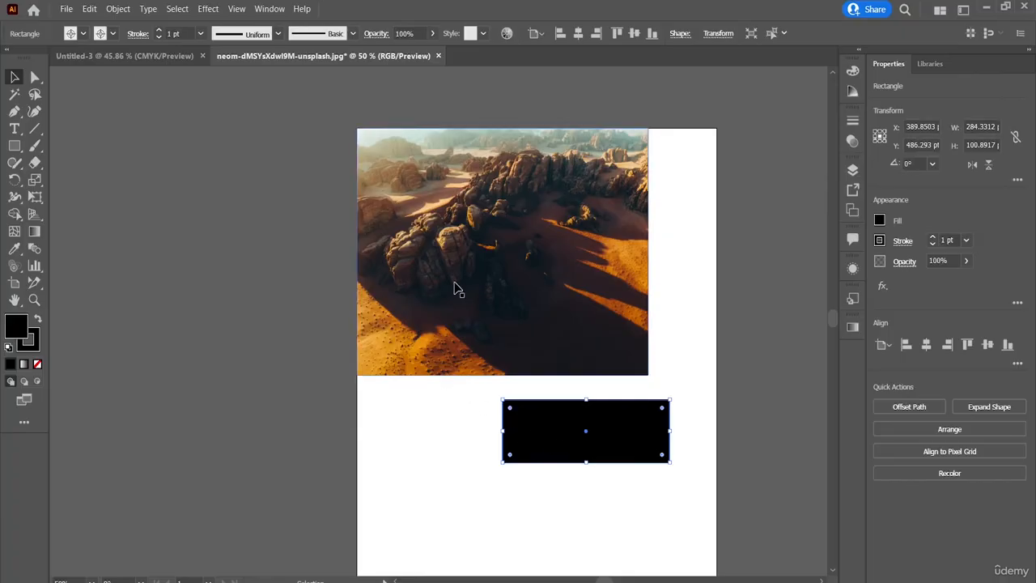
pyautogui.click(457, 396)
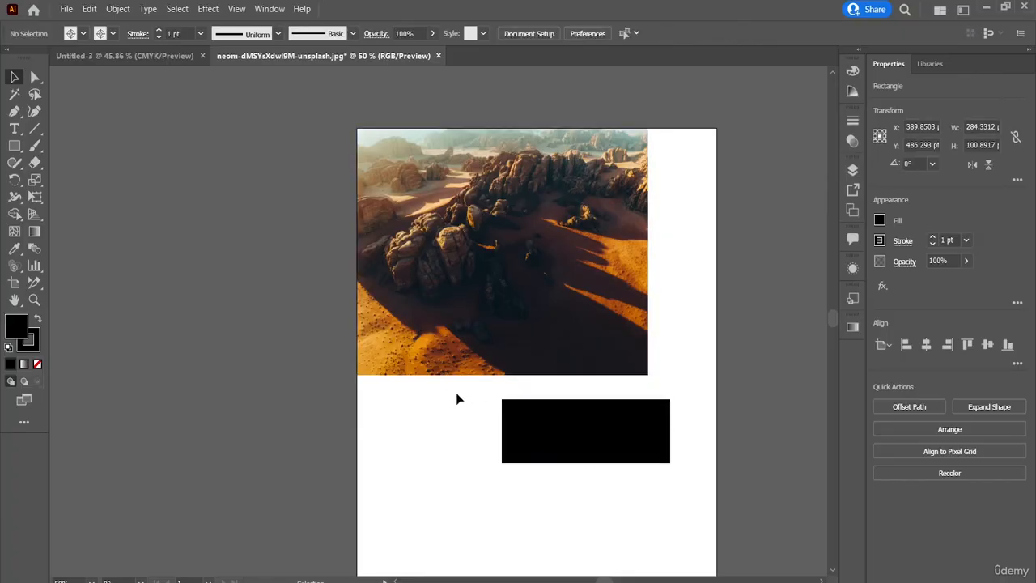
# Try to apply the 3D Extrude & Bevel effect to the desert photo with a depth of about 961 pt
pyautogui.click(510, 260)
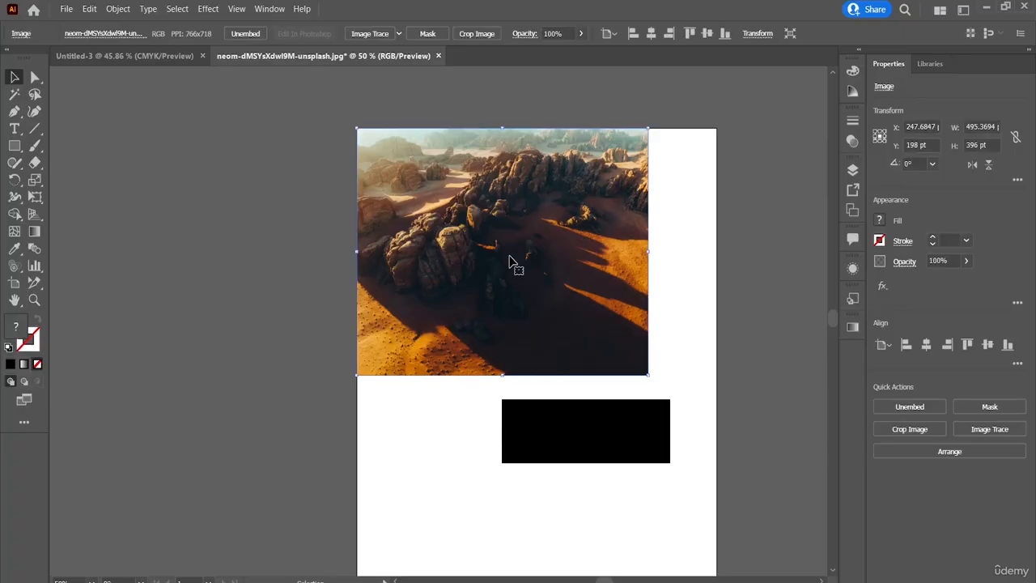
pyautogui.click(208, 9)
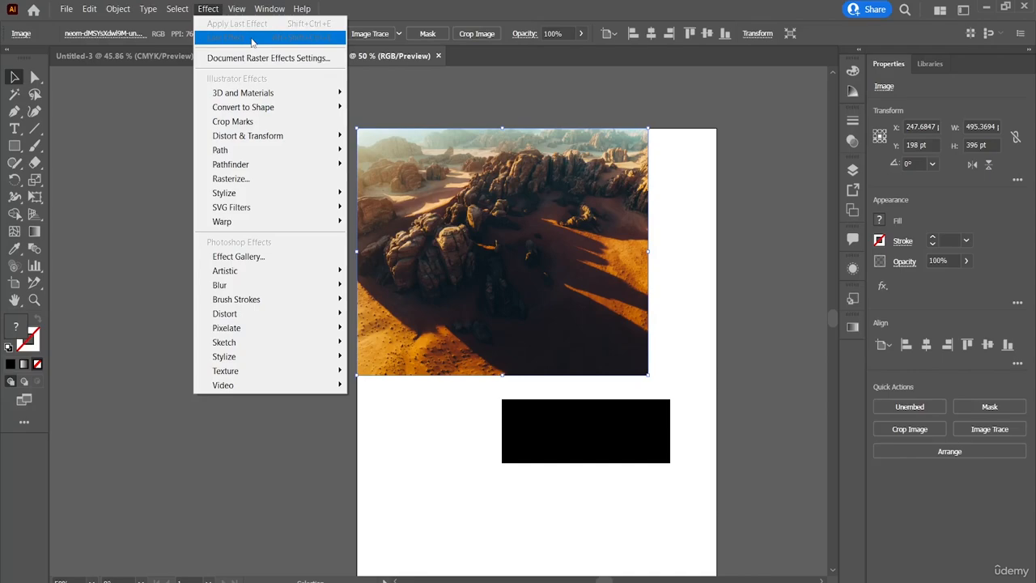
pyautogui.moveTo(257, 94)
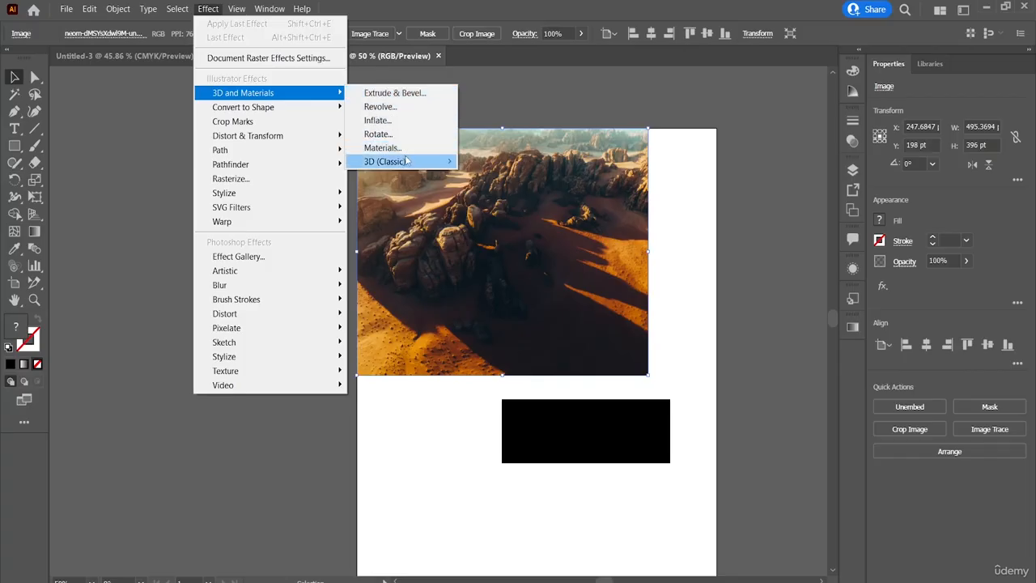
pyautogui.moveTo(409, 161)
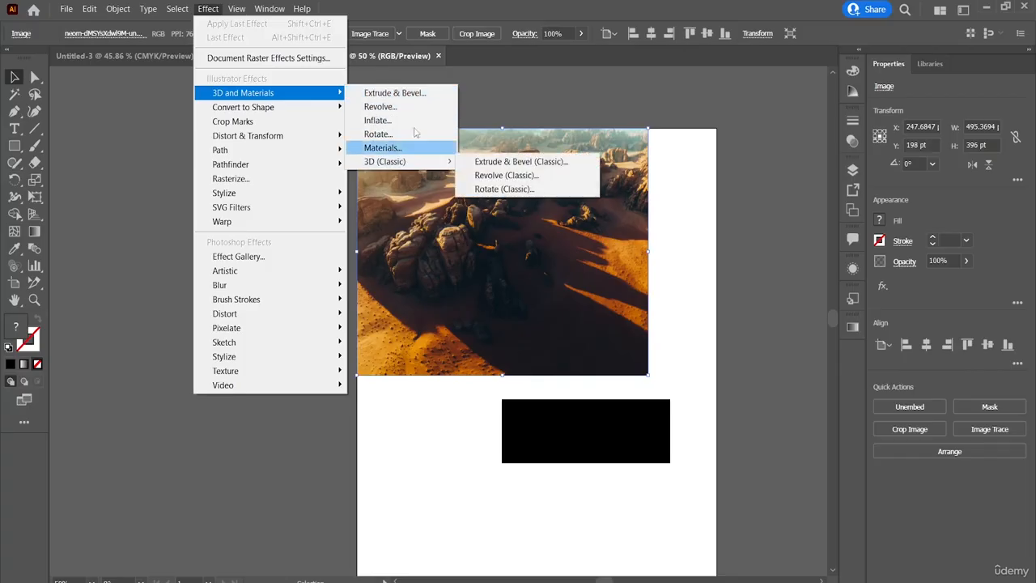
pyautogui.click(420, 93)
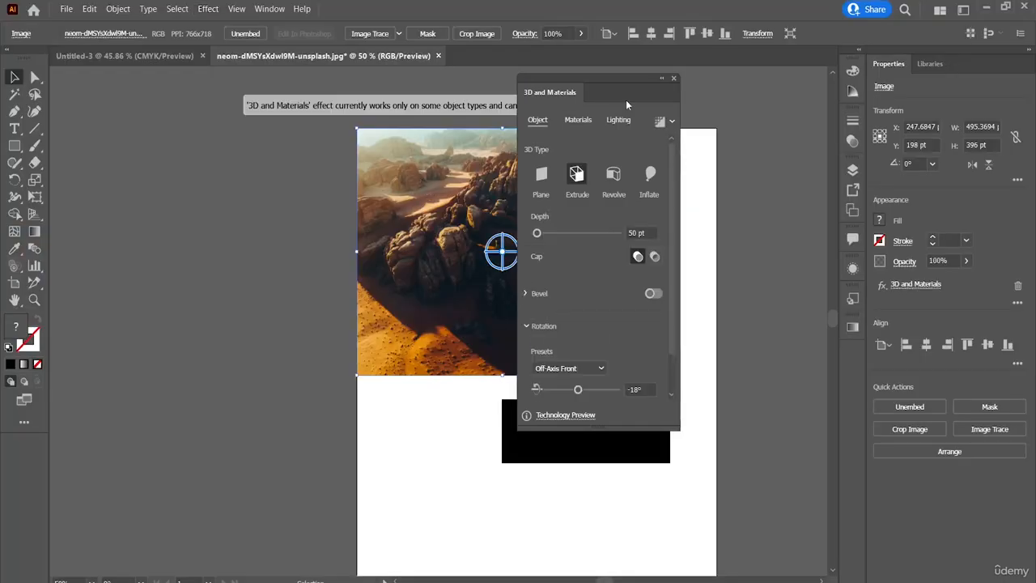
pyautogui.moveTo(621, 77); pyautogui.dragTo(784, 54)
pyautogui.moveTo(699, 211); pyautogui.dragTo(738, 211)
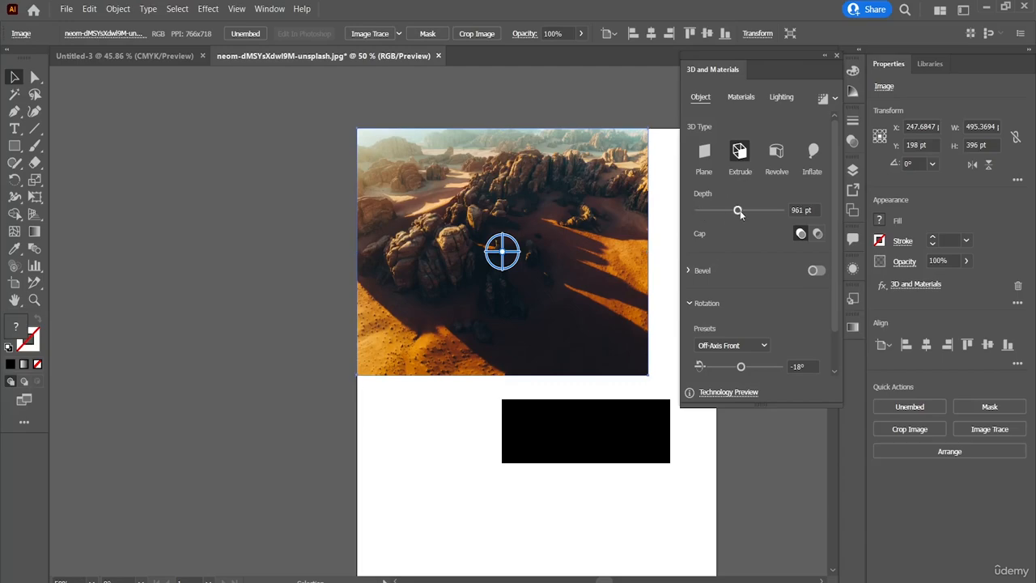
# Try the Revolve and Inflate 3D types on the desert photo
pyautogui.click(773, 160)
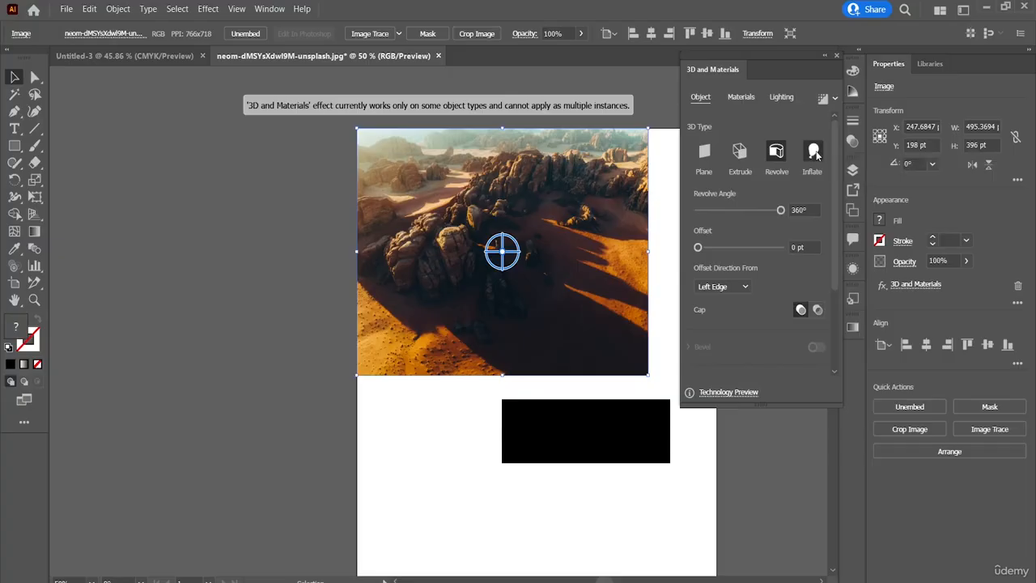
pyautogui.click(813, 152)
pyautogui.moveTo(502, 254); pyautogui.dragTo(551, 273)
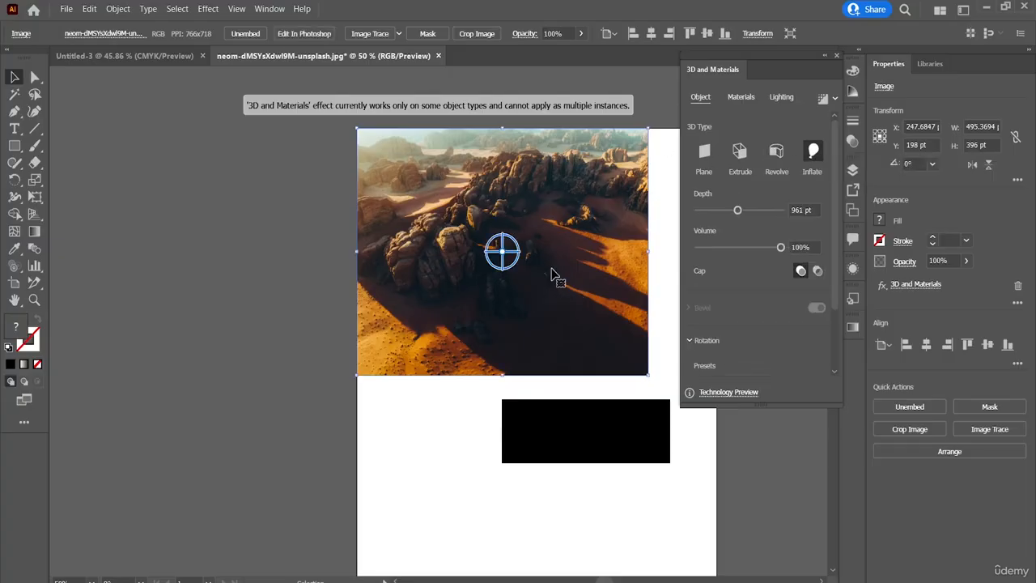
# Apply the Extrude 3D type to the black rectangle and change it to Revolve
pyautogui.click(586, 430)
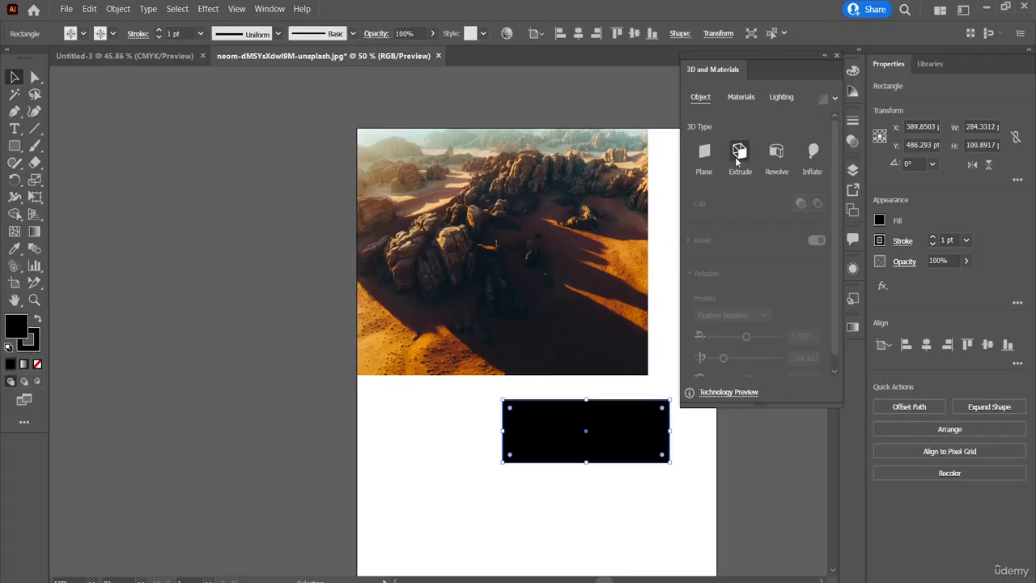
pyautogui.click(735, 157)
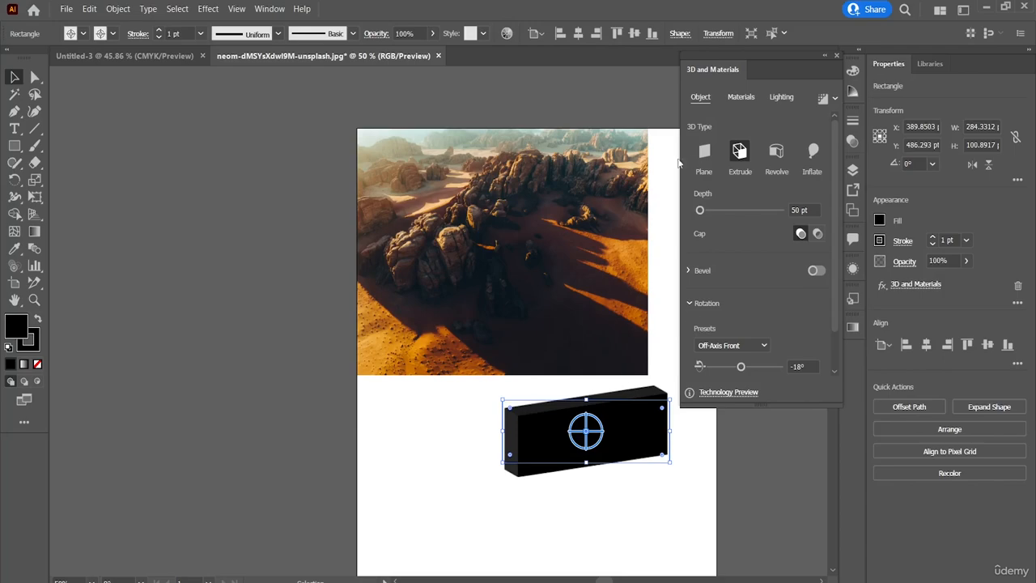
pyautogui.click(778, 153)
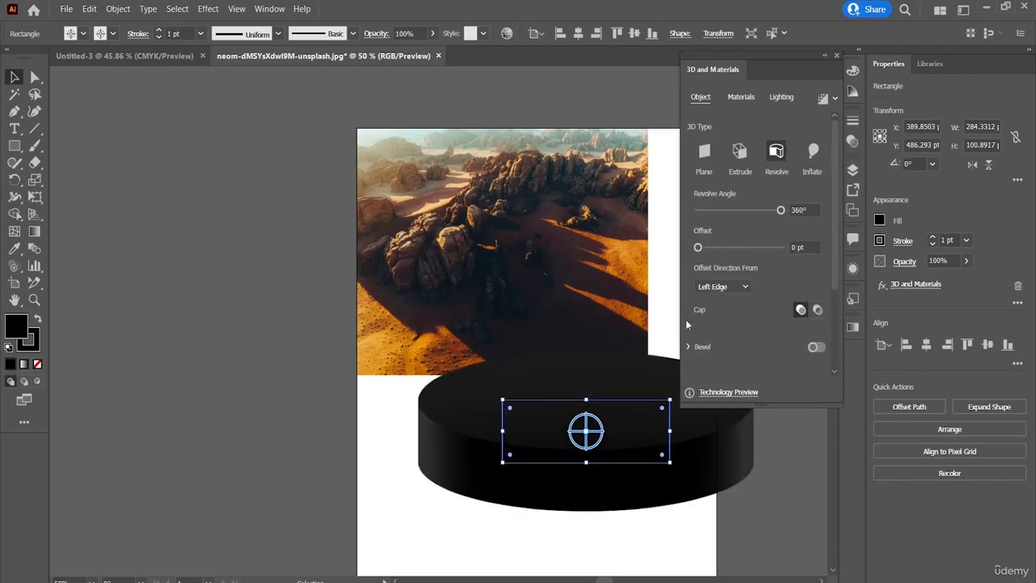
# Move the revolved shape left to about X 321 pt and reduce its revolve angle to about 75°
pyautogui.moveTo(571, 445); pyautogui.dragTo(530, 450)
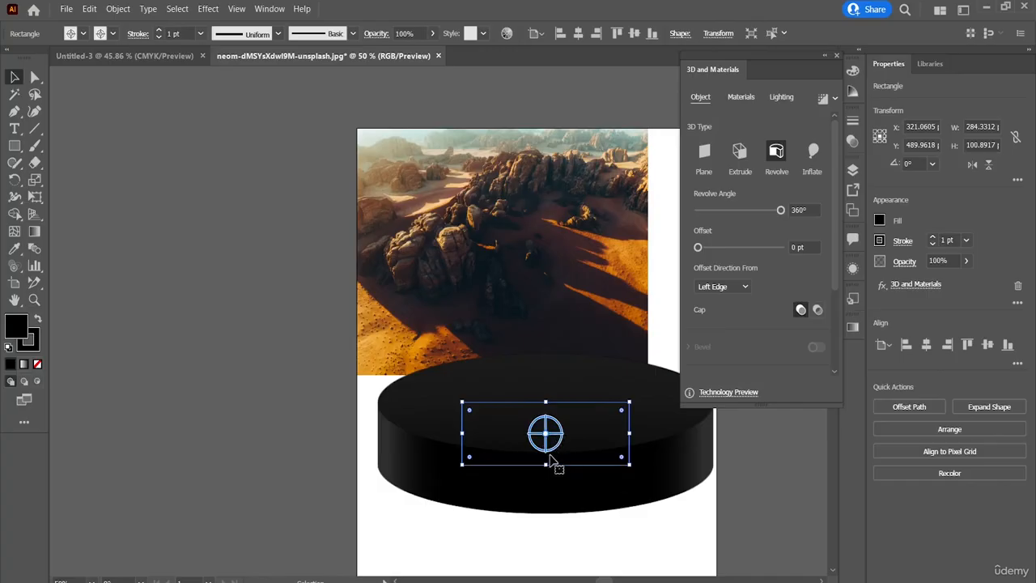
pyautogui.moveTo(553, 443); pyautogui.dragTo(578, 467)
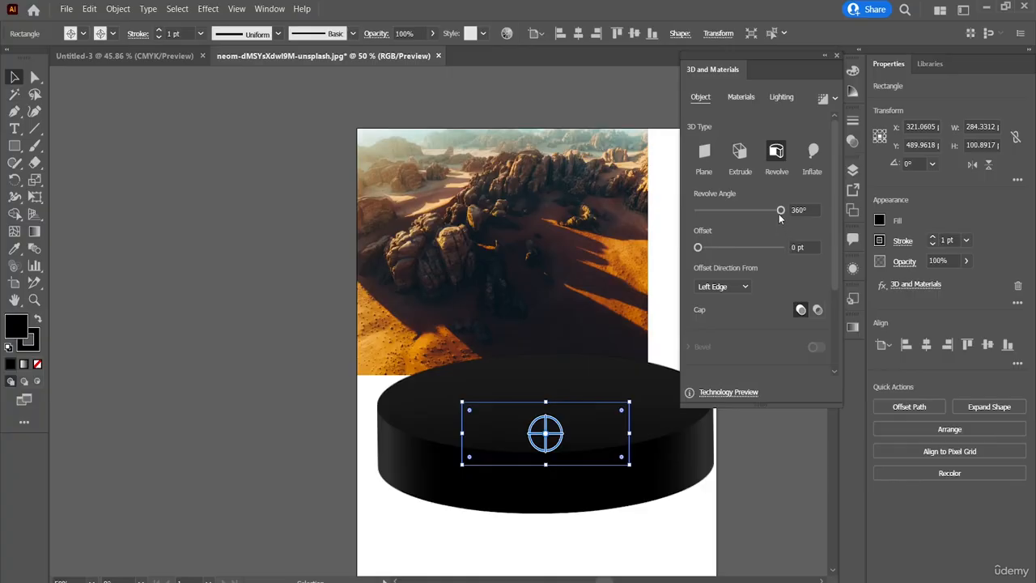
pyautogui.moveTo(779, 209); pyautogui.dragTo(712, 212)
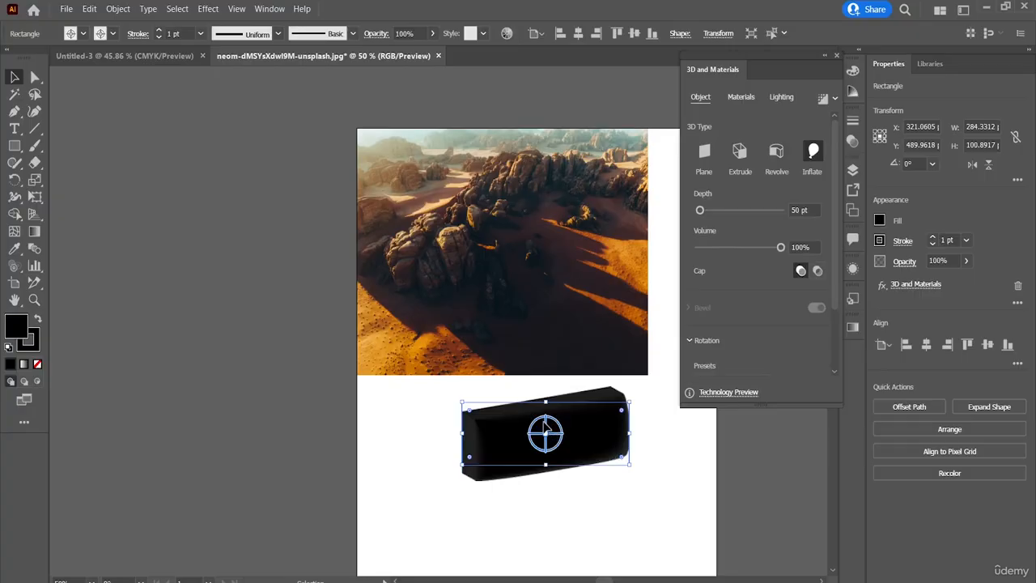
# Rotate the inflated shape to about -74° around X and 169° around Y, trying the Plane type before returning to Revolve
pyautogui.moveTo(546, 425); pyautogui.dragTo(539, 484)
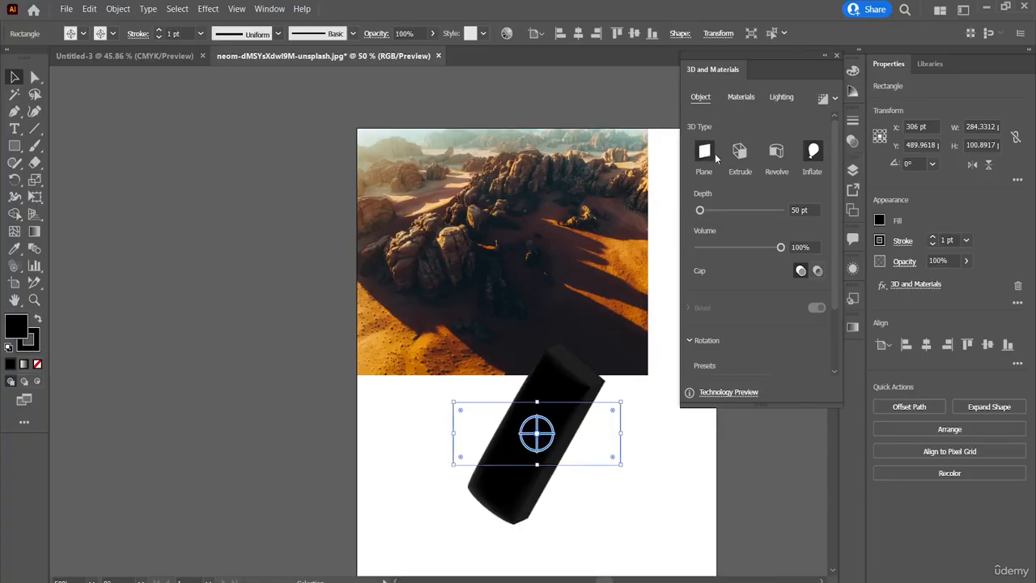
pyautogui.click(716, 159)
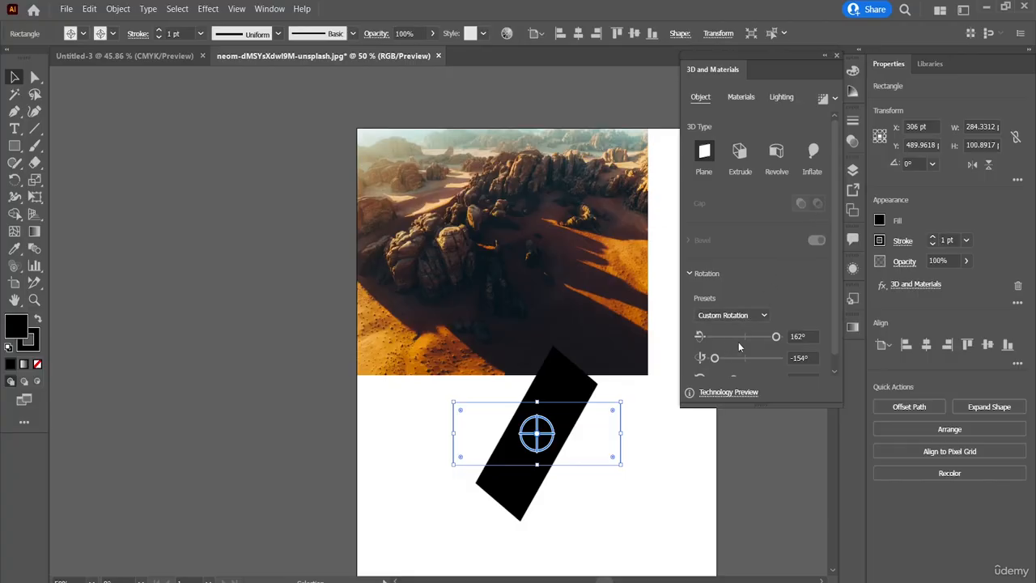
pyautogui.moveTo(764, 341); pyautogui.dragTo(777, 358)
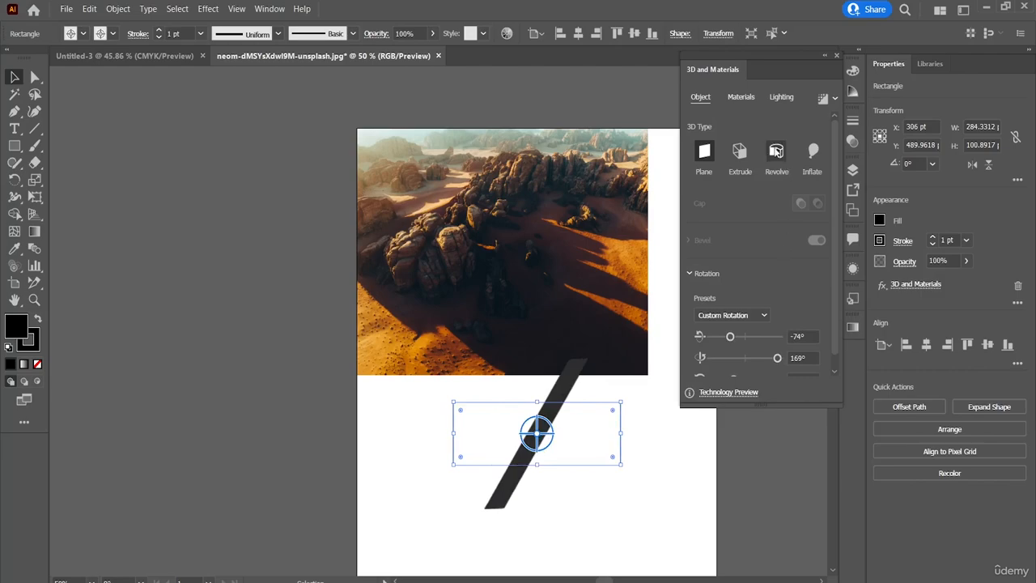
pyautogui.click(778, 152)
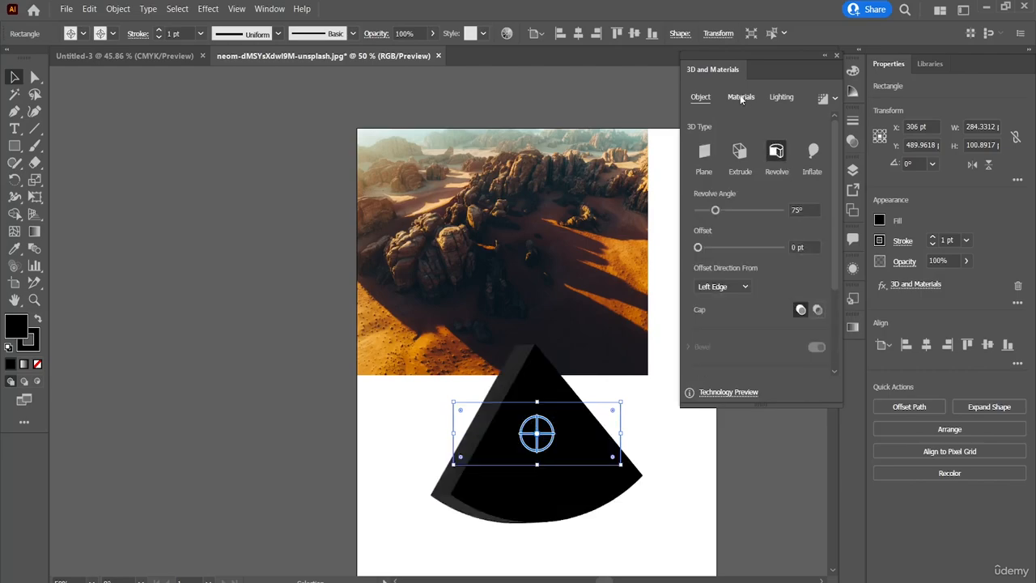
# Set the Default material's roughness to about 0.16 and raise its metallic value on the revolved shape
pyautogui.click(742, 98)
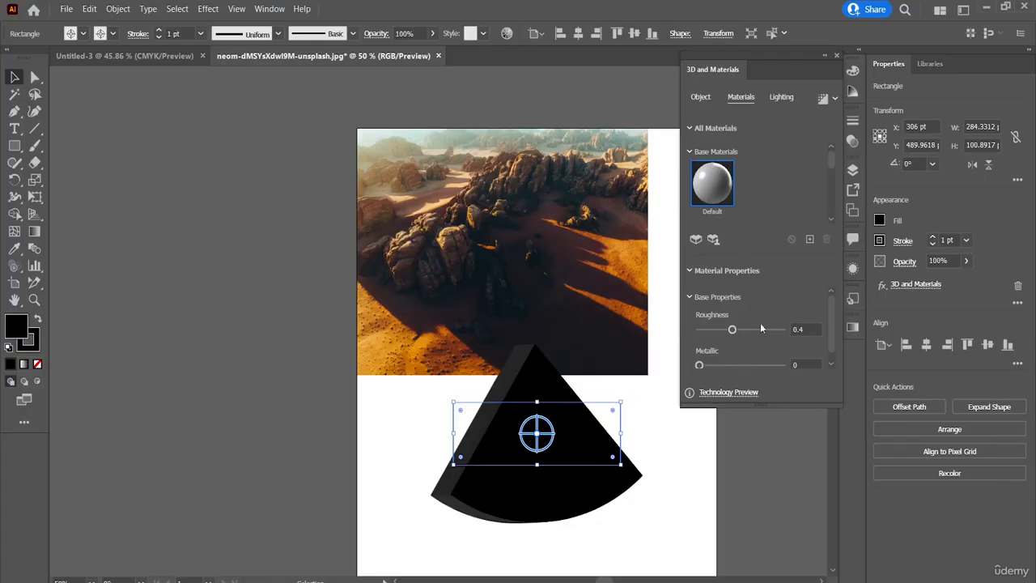
pyautogui.moveTo(732, 330); pyautogui.dragTo(767, 330)
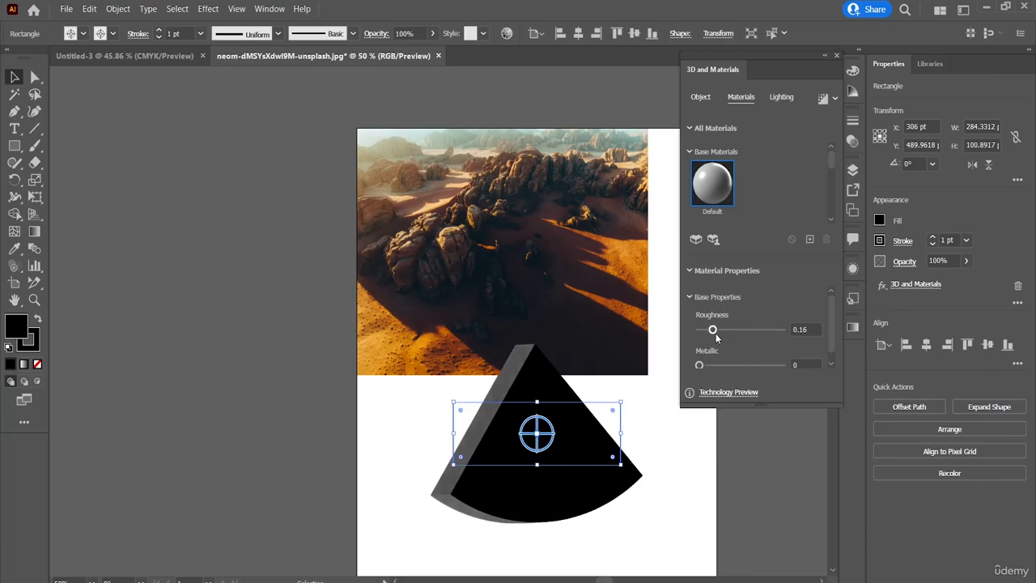
pyautogui.moveTo(711, 365); pyautogui.dragTo(776, 367)
pyautogui.scroll(-1, 783, 351)
pyautogui.scroll(1, 783, 353)
# Try the Diffuse and Top Left lighting presets on the revolved shape and settle on Right
pyautogui.click(779, 98)
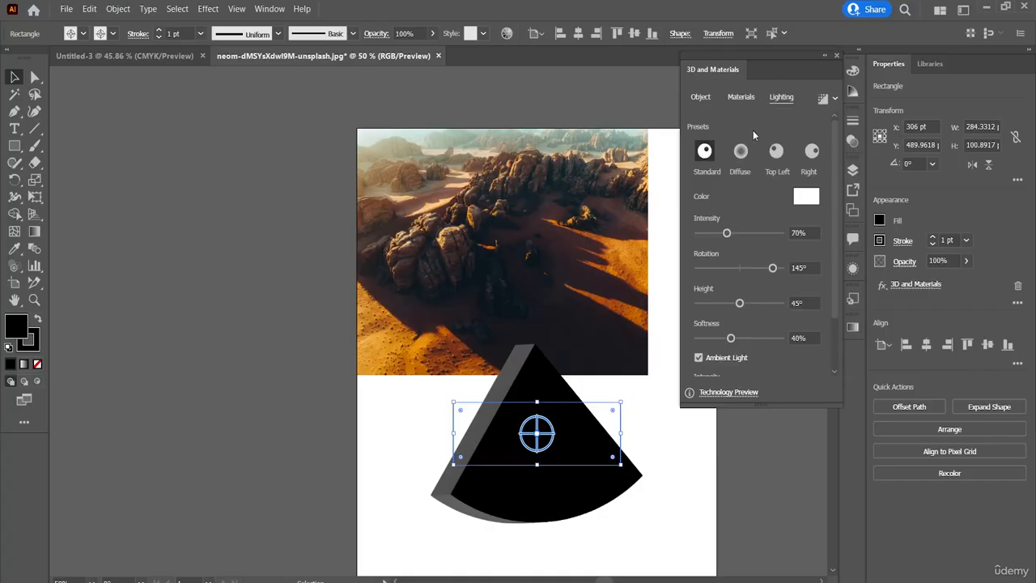
pyautogui.click(743, 150)
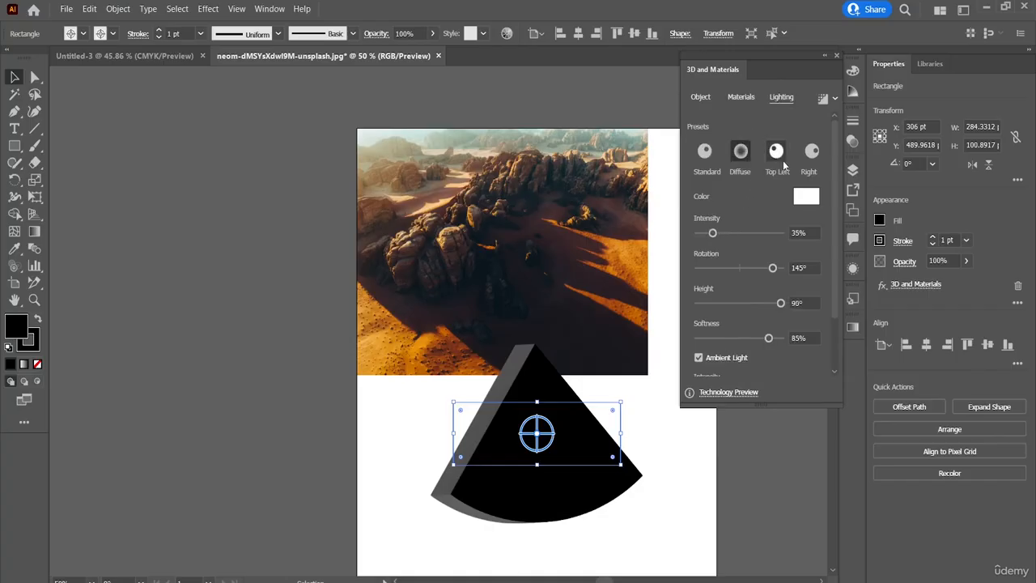
pyautogui.click(777, 151)
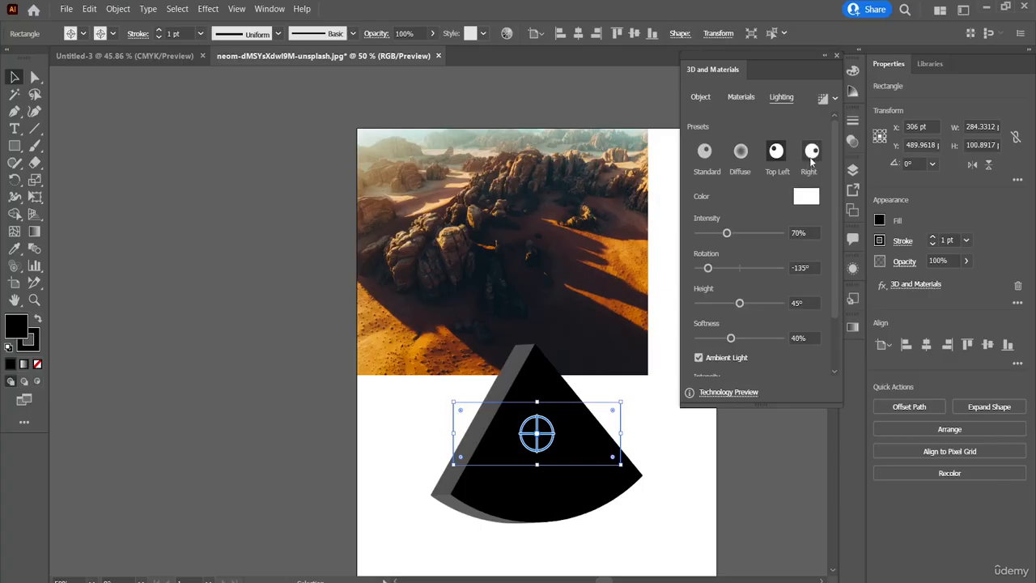
pyautogui.click(811, 156)
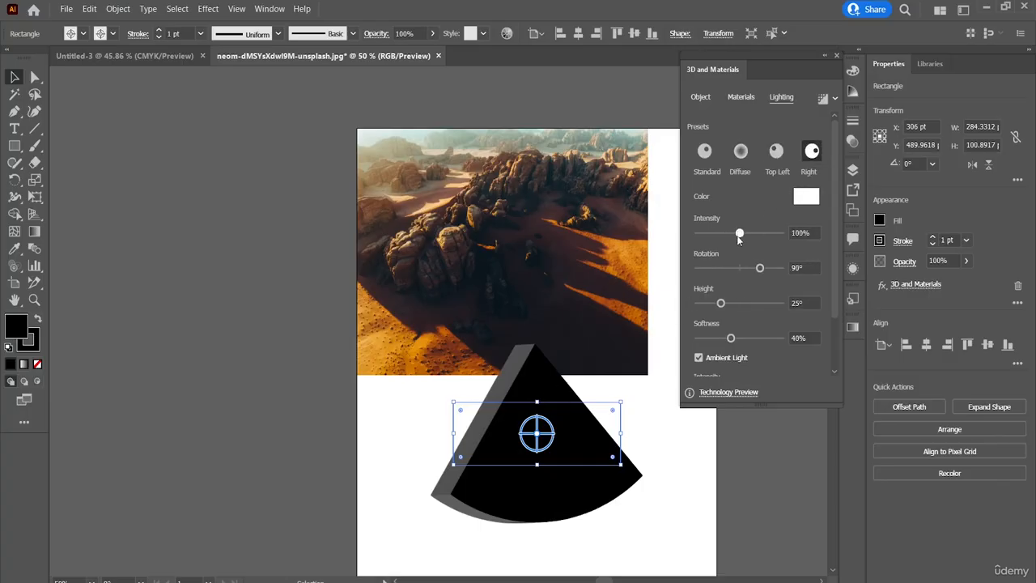
# Adjust the light to about 170% intensity, 88° rotation, 81° height and 86% softness, and close the 3D and Materials settings
pyautogui.moveTo(738, 233)
pyautogui.mouseDown()
pyautogui.moveTo(768, 235)
pyautogui.moveTo(735, 273)
pyautogui.moveTo(706, 276)
pyautogui.moveTo(761, 268)
pyautogui.mouseUp()
pyautogui.moveTo(720, 303); pyautogui.dragTo(773, 302)
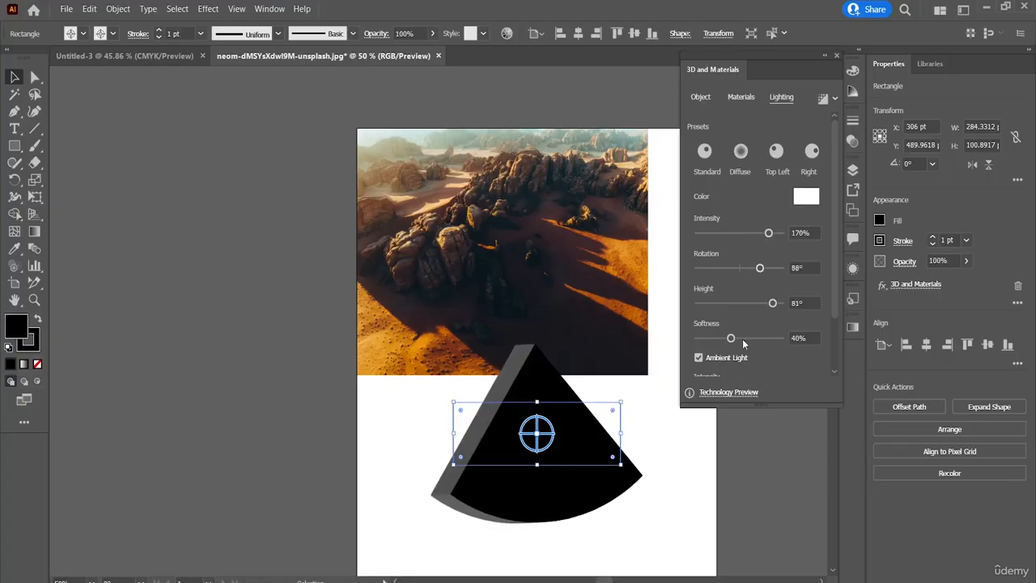
pyautogui.moveTo(743, 339); pyautogui.dragTo(769, 339)
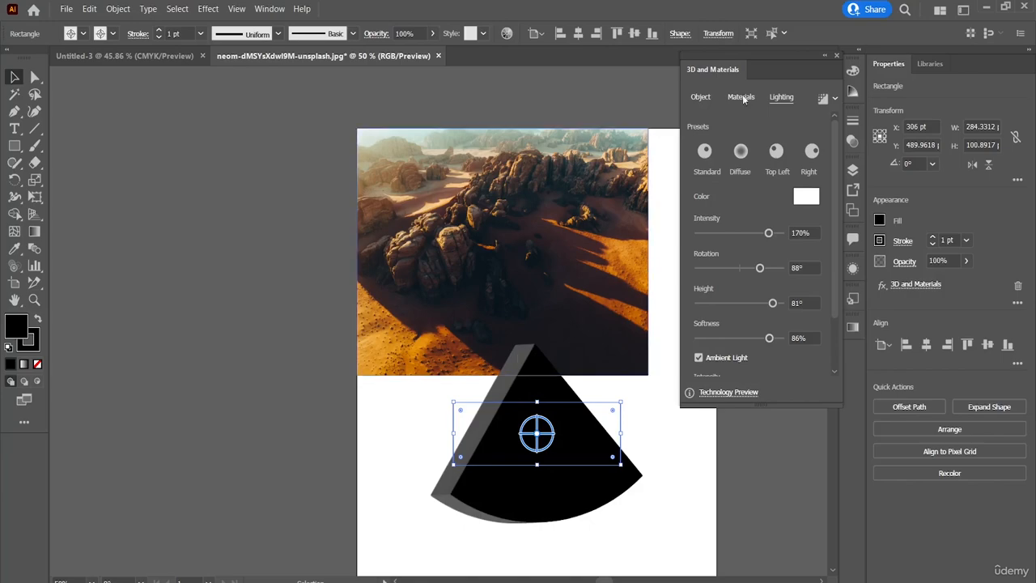
pyautogui.click(837, 57)
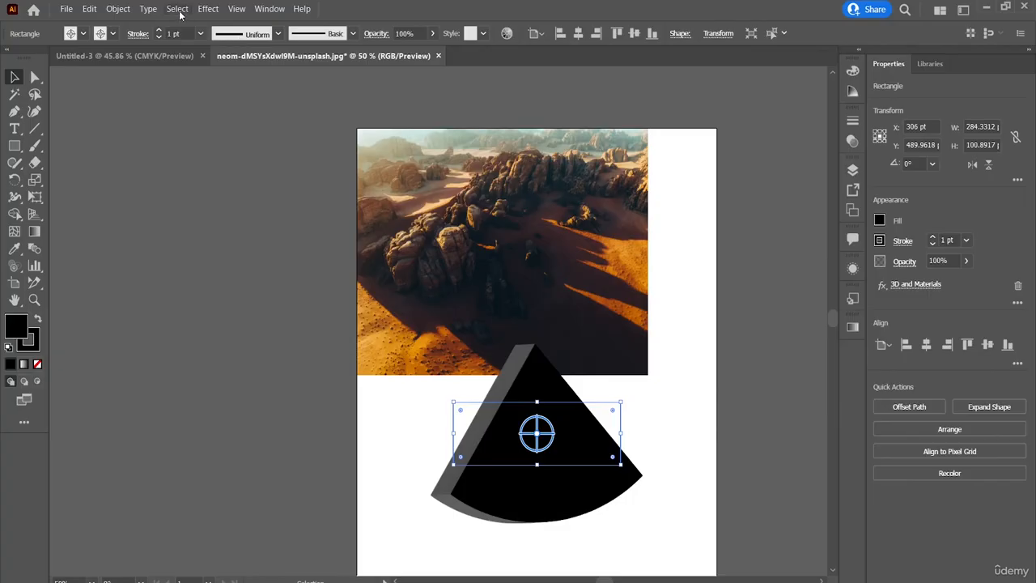
# Preview the 3D Rotate (Classic) effect on the revolved shape at about 133°, -140° and -26°, and cancel it
pyautogui.click(207, 9)
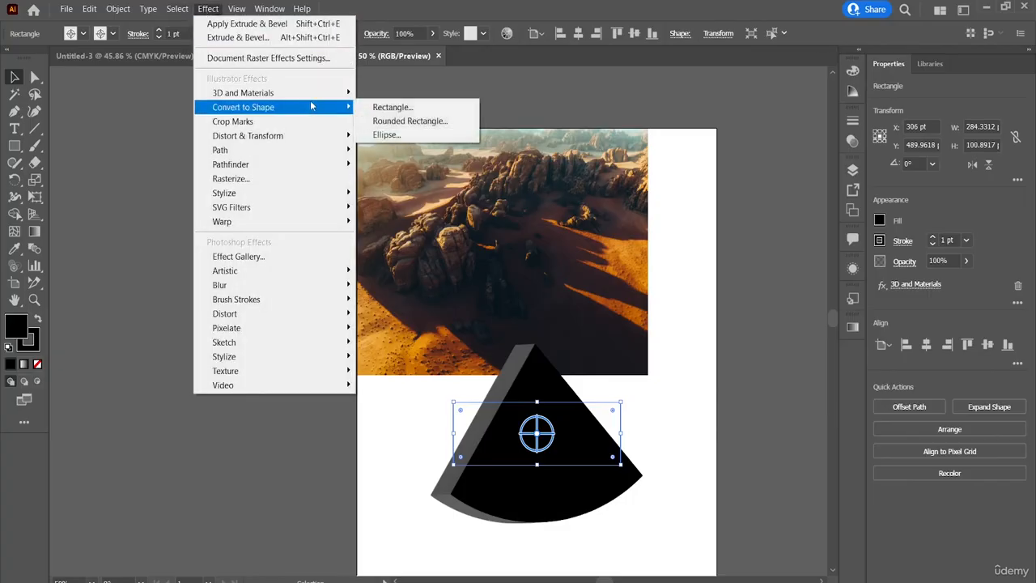
pyautogui.moveTo(332, 94)
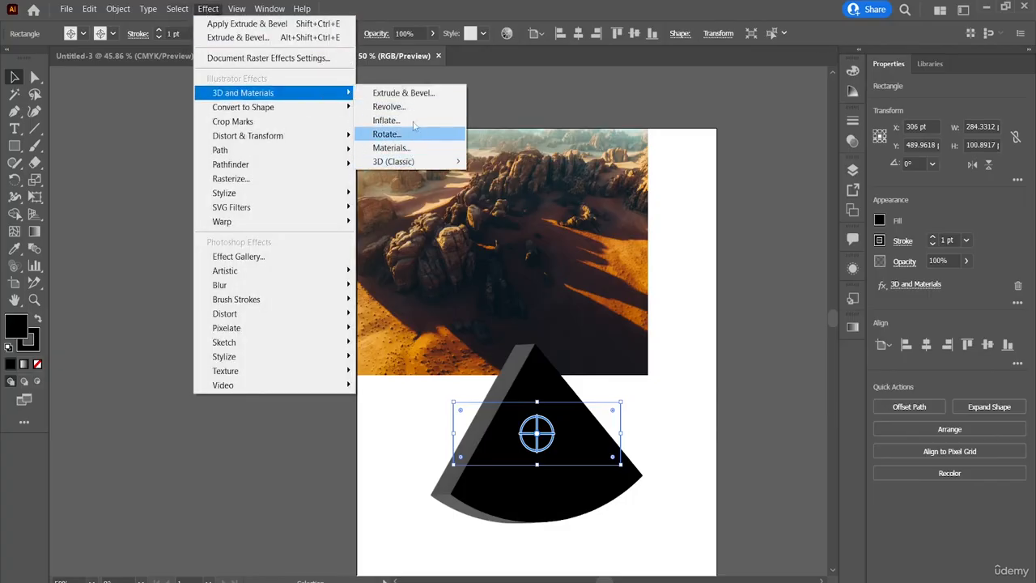
pyautogui.moveTo(418, 161)
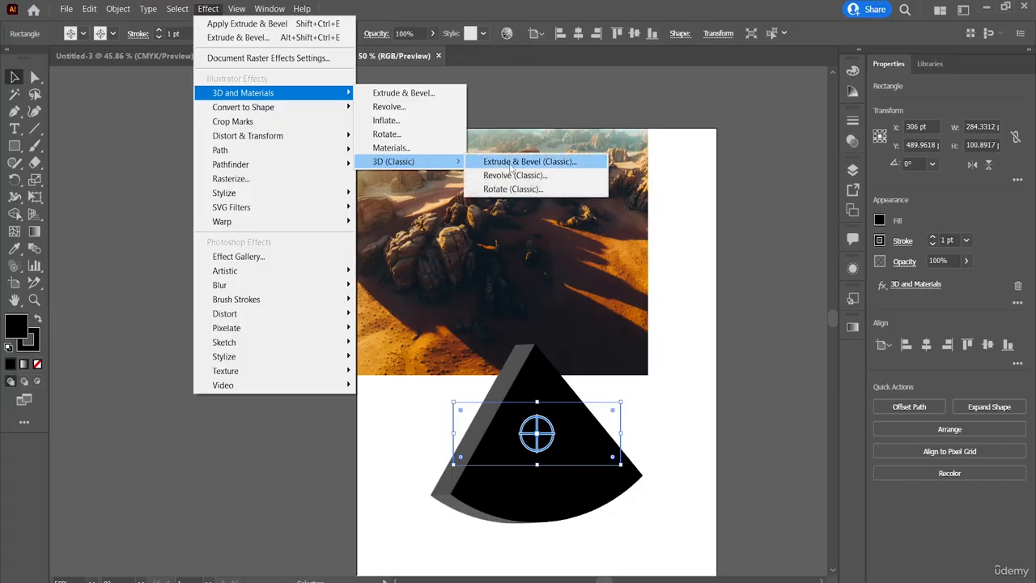
pyautogui.click(514, 188)
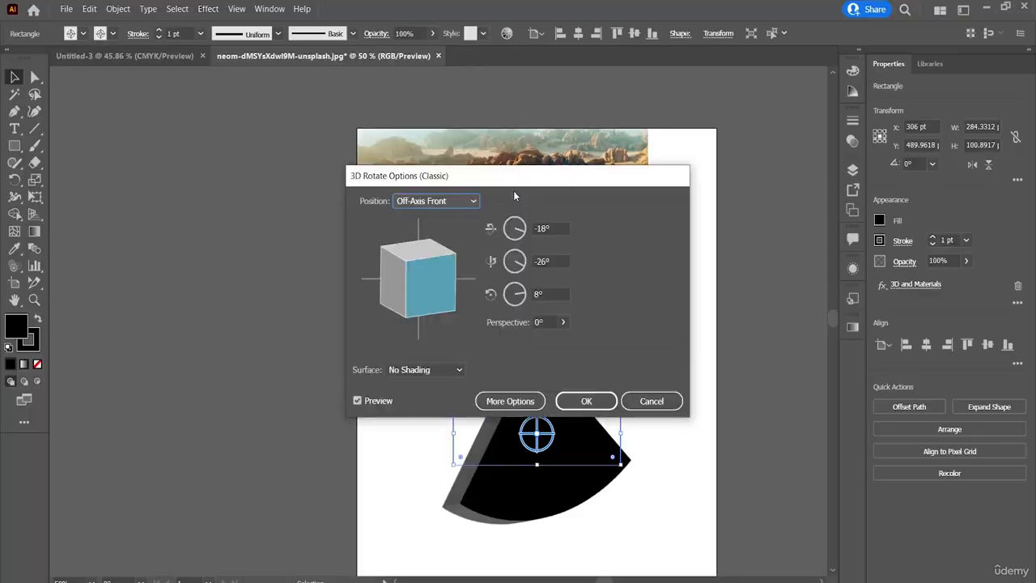
pyautogui.moveTo(528, 185); pyautogui.dragTo(798, 134)
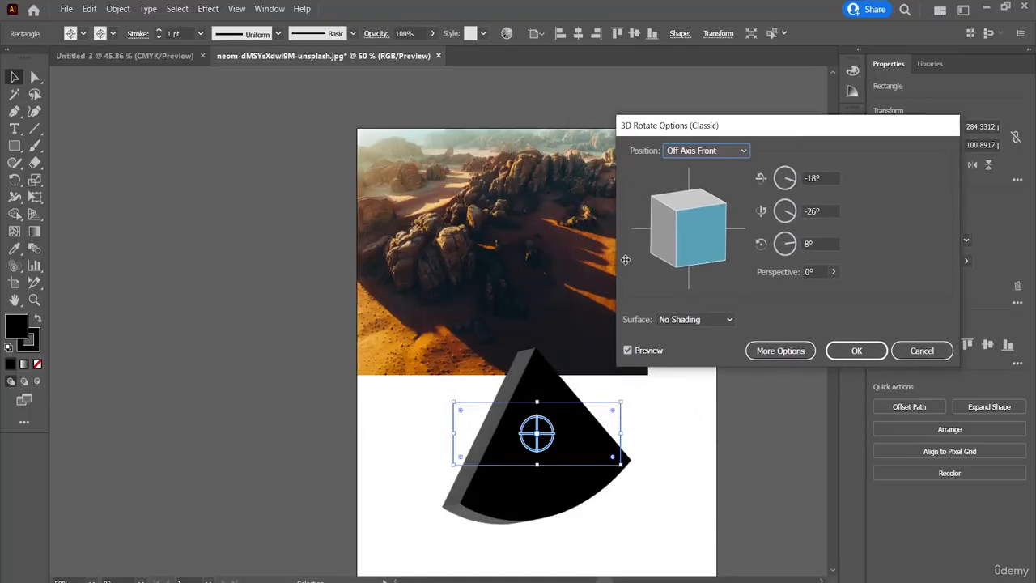
pyautogui.moveTo(708, 245)
pyautogui.mouseDown()
pyautogui.moveTo(729, 194)
pyautogui.moveTo(672, 243)
pyautogui.moveTo(648, 235)
pyautogui.moveTo(708, 242)
pyautogui.mouseUp()
pyautogui.moveTo(794, 214); pyautogui.dragTo(776, 231)
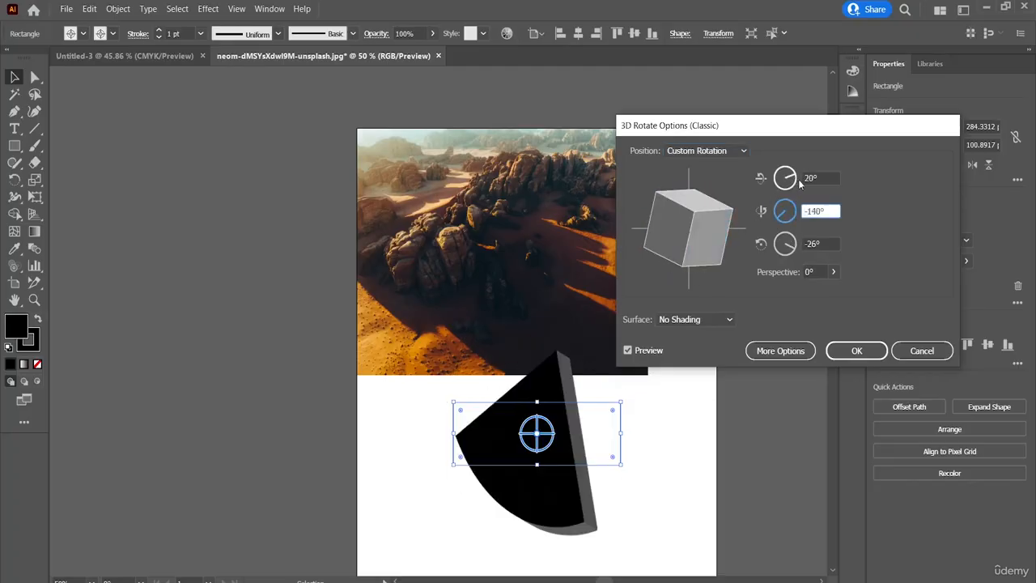
pyautogui.moveTo(800, 181); pyautogui.dragTo(778, 170)
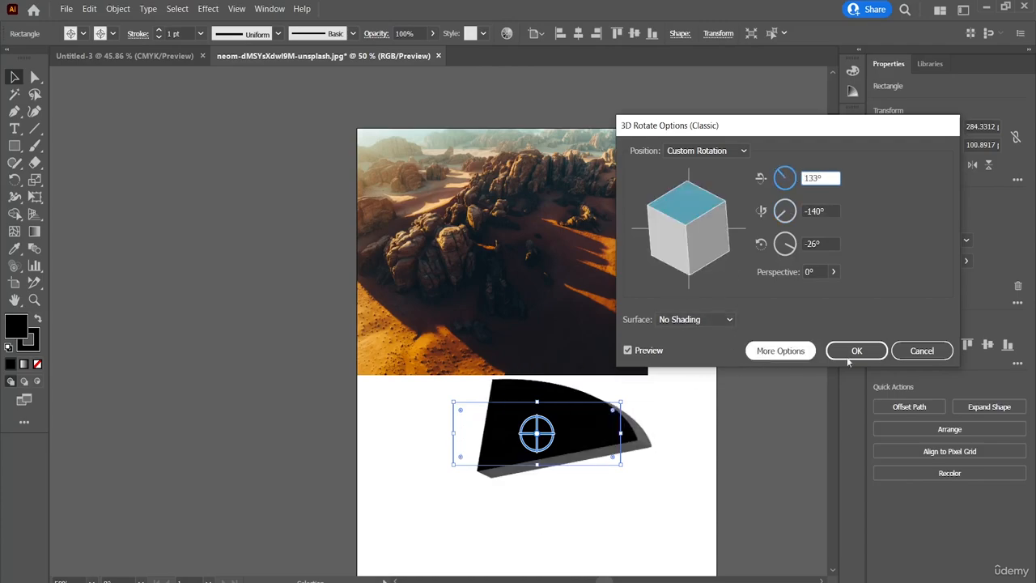
pyautogui.click(921, 353)
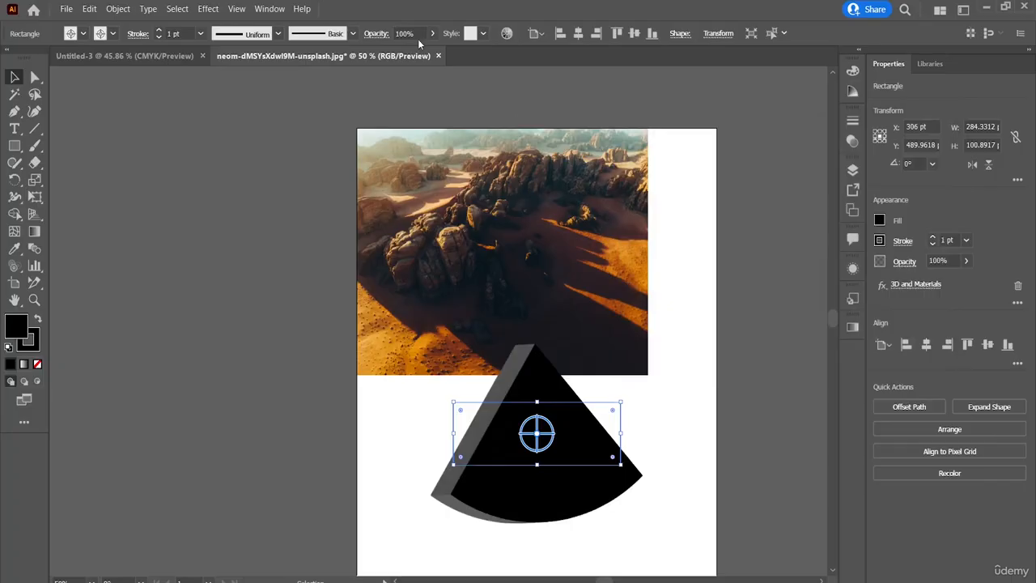
pyautogui.click(177, 9)
pyautogui.click(178, 9)
pyautogui.click(208, 8)
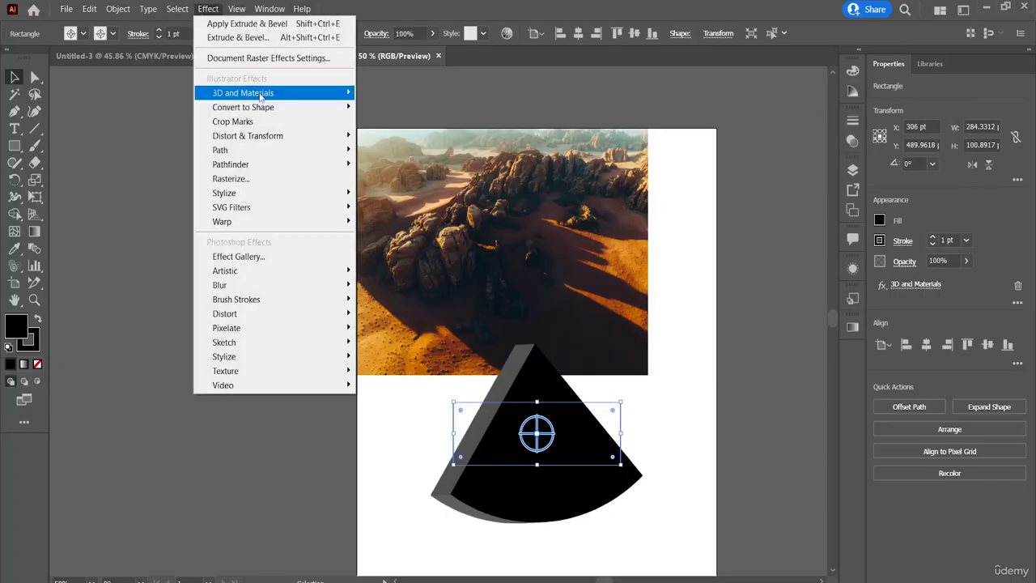
pyautogui.moveTo(261, 96)
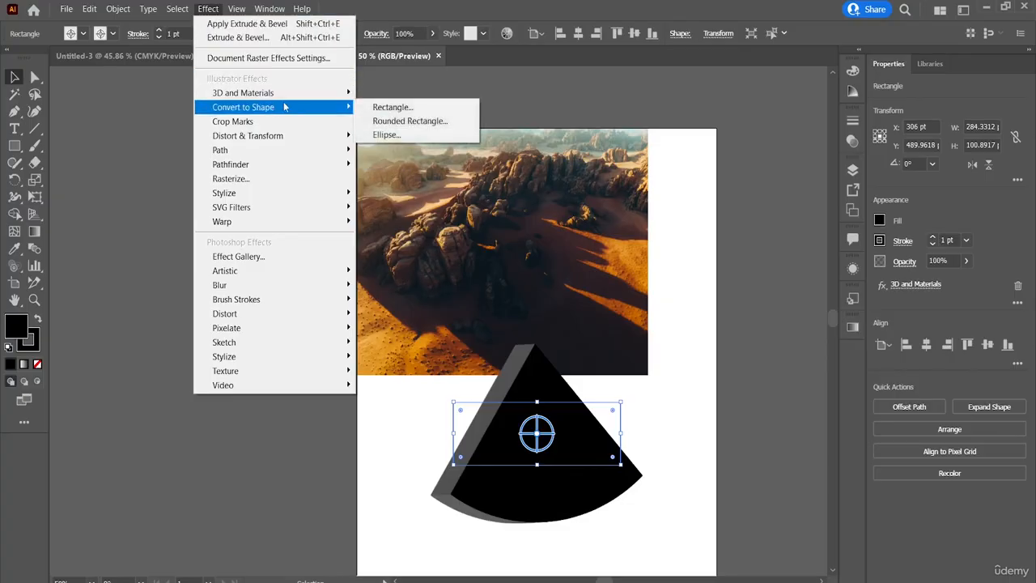
pyautogui.press('Escape')
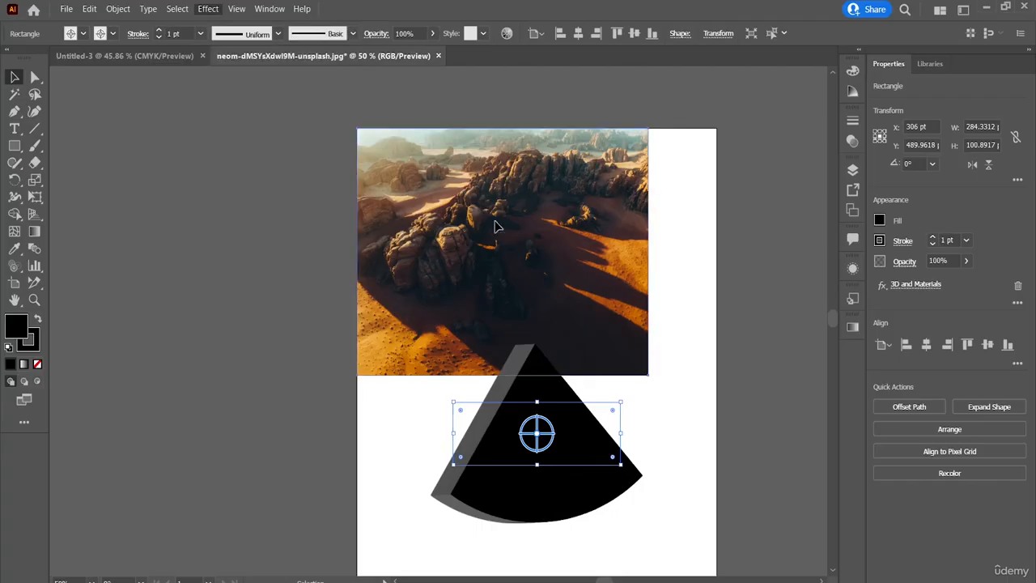
# Try converting the photo to a rectangle with 18 pt extra width and height, shift it, and undo the changes
pyautogui.click(425, 181)
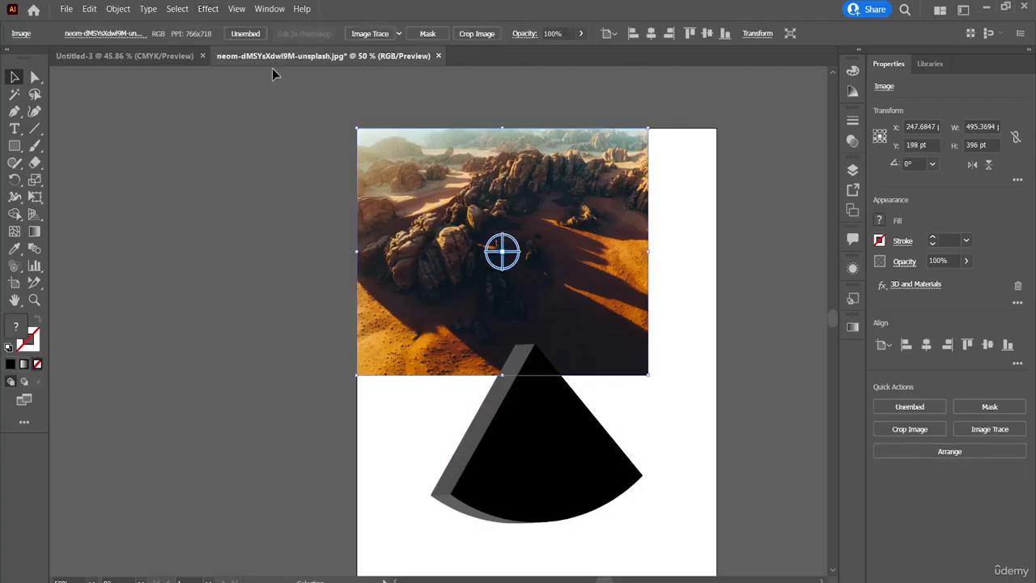
pyautogui.click(216, 10)
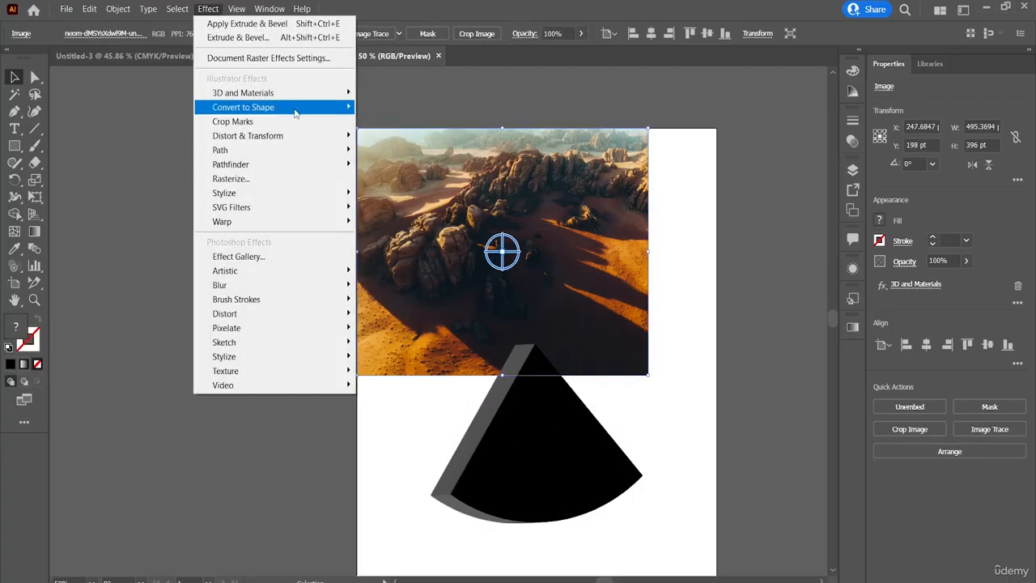
pyautogui.moveTo(296, 108)
pyautogui.click(371, 109)
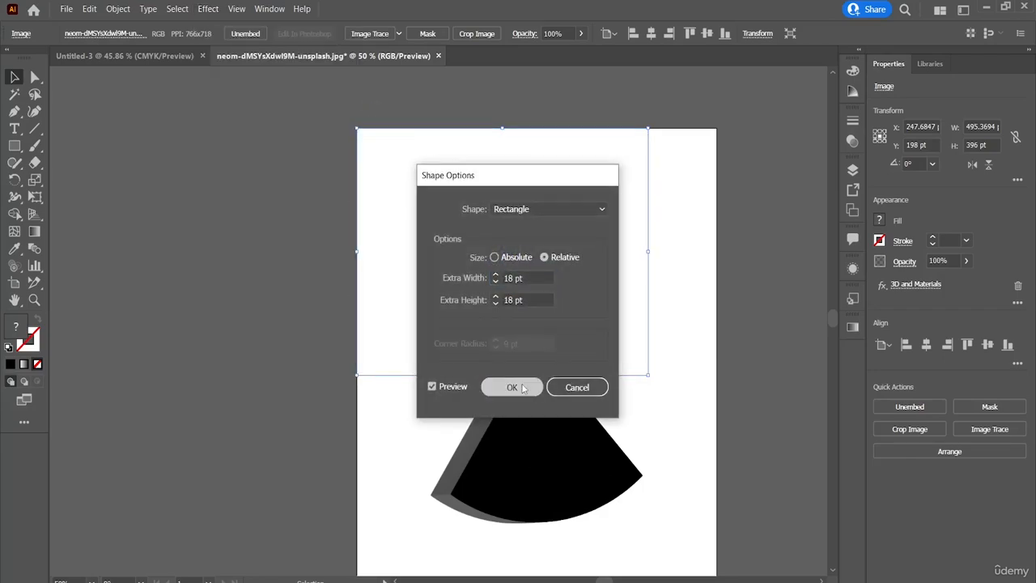
pyautogui.click(526, 386)
pyautogui.moveTo(443, 286); pyautogui.dragTo(516, 318)
pyautogui.doubleClick(518, 319)
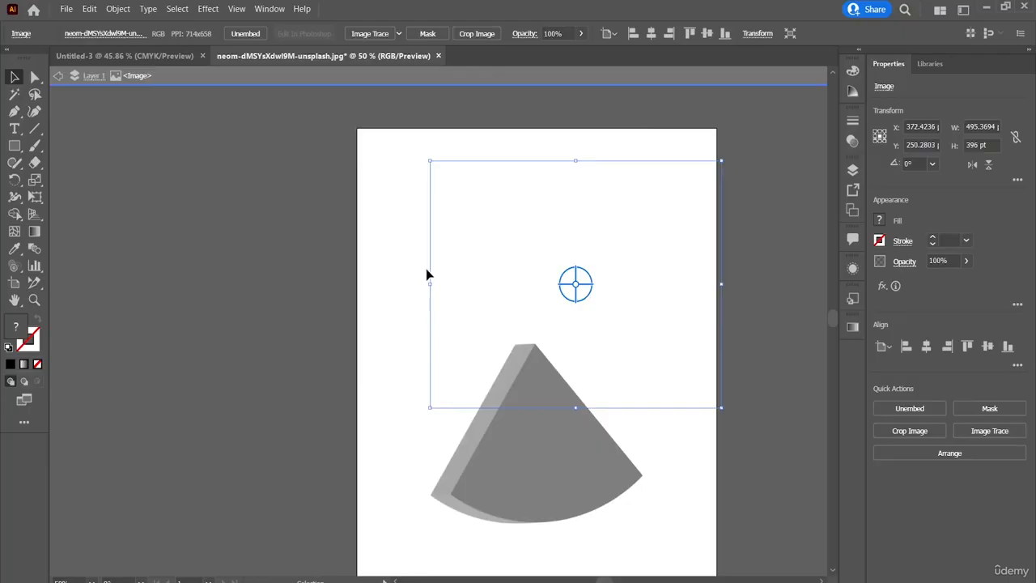
pyautogui.hotkey('ctrl', 'z')
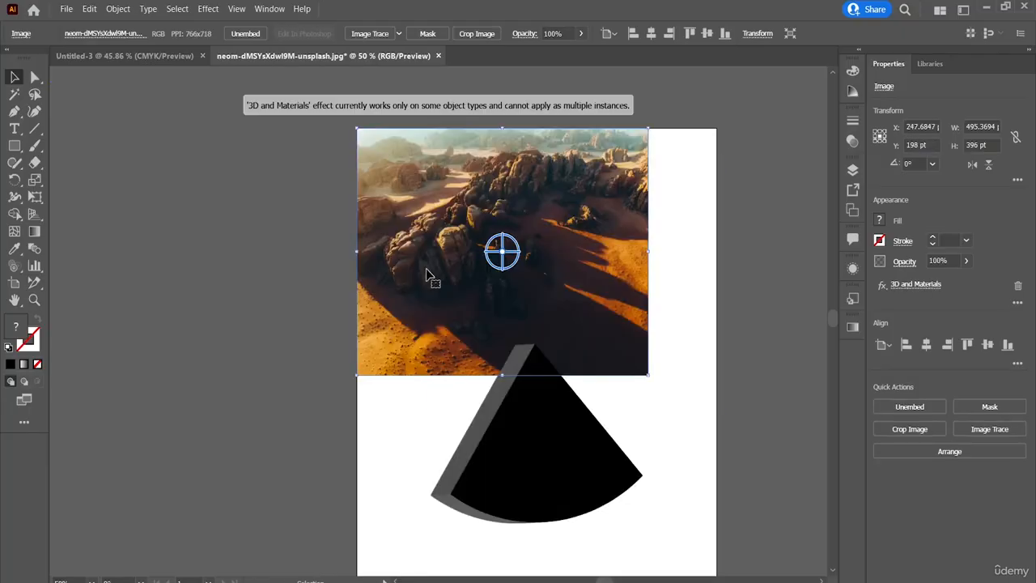
# Convert the revolved shape to a rounded rectangle with relative size, 18 pt extra width and height and 9 pt corner radius
pyautogui.click(214, 8)
pyautogui.moveTo(290, 106)
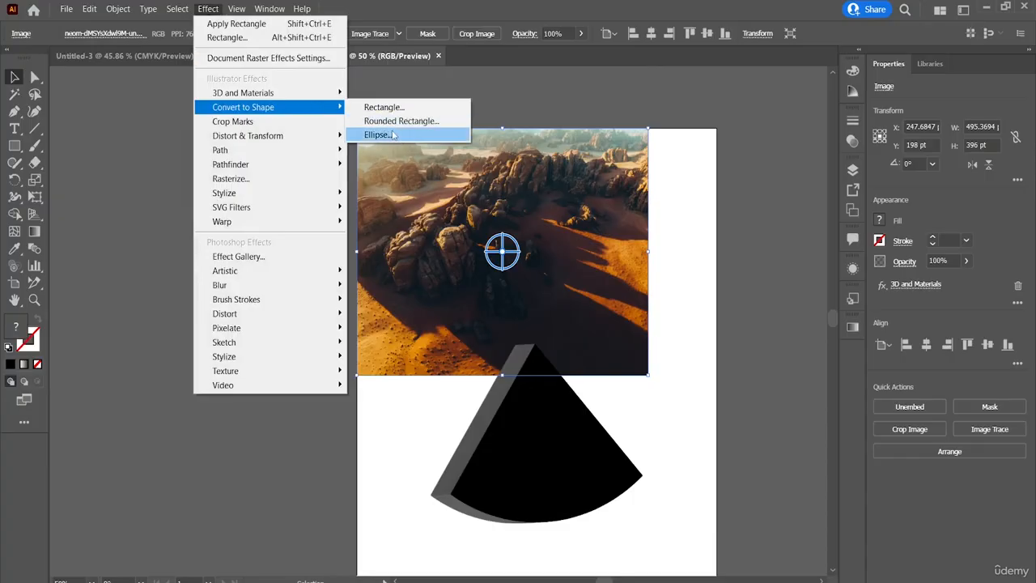
pyautogui.click(536, 474)
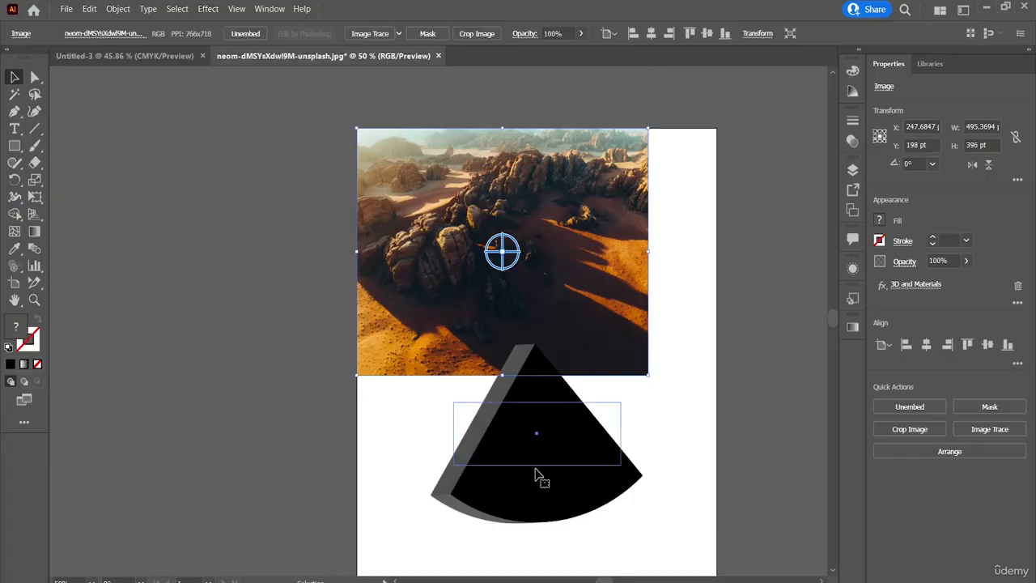
pyautogui.click(537, 474)
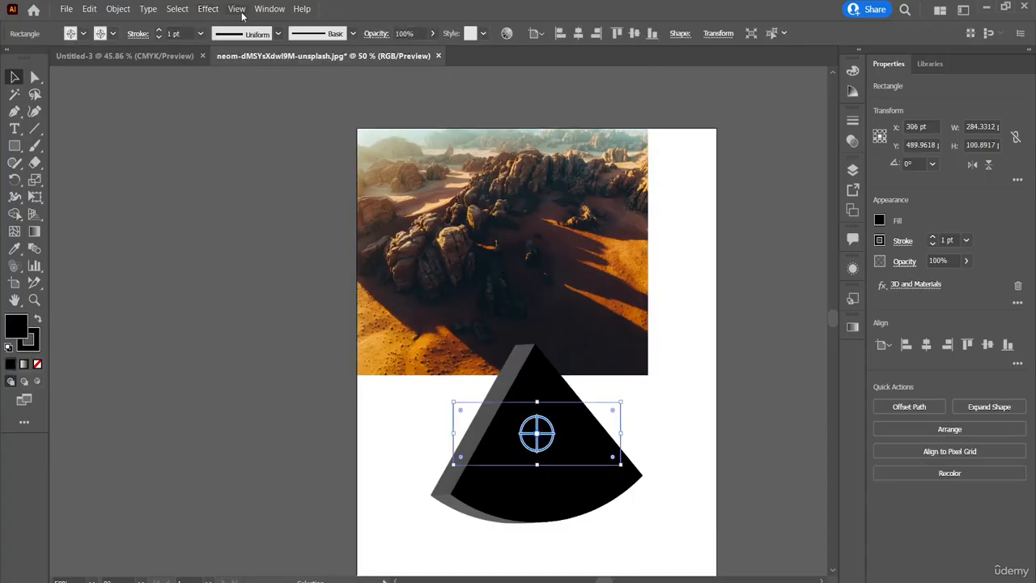
pyautogui.click(208, 9)
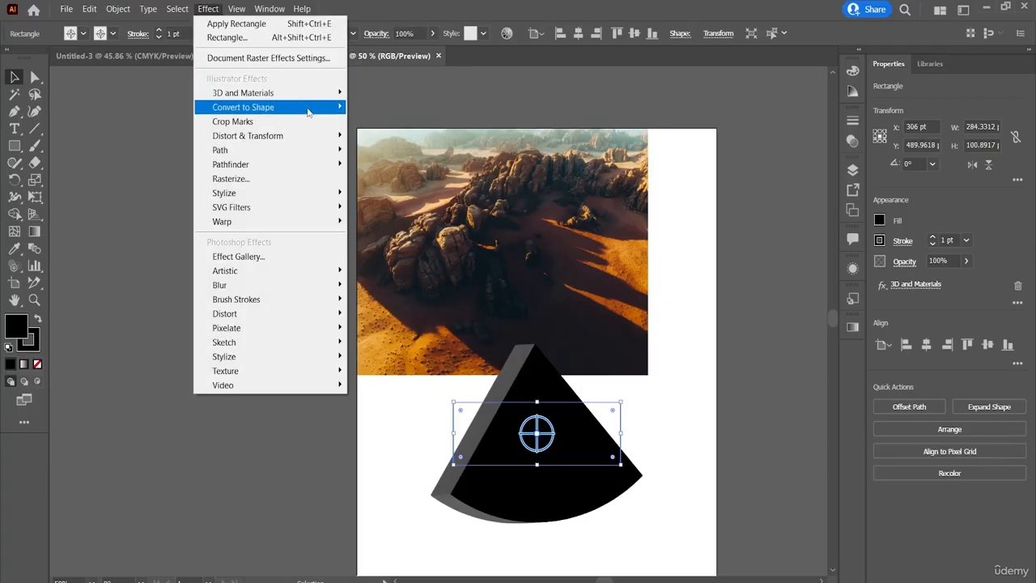
pyautogui.moveTo(332, 112)
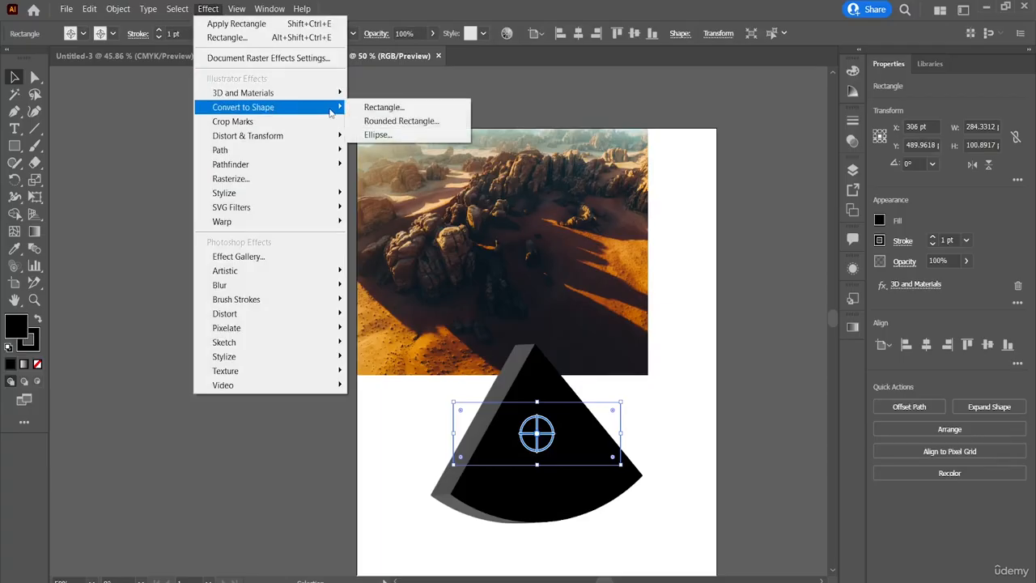
pyautogui.click(417, 123)
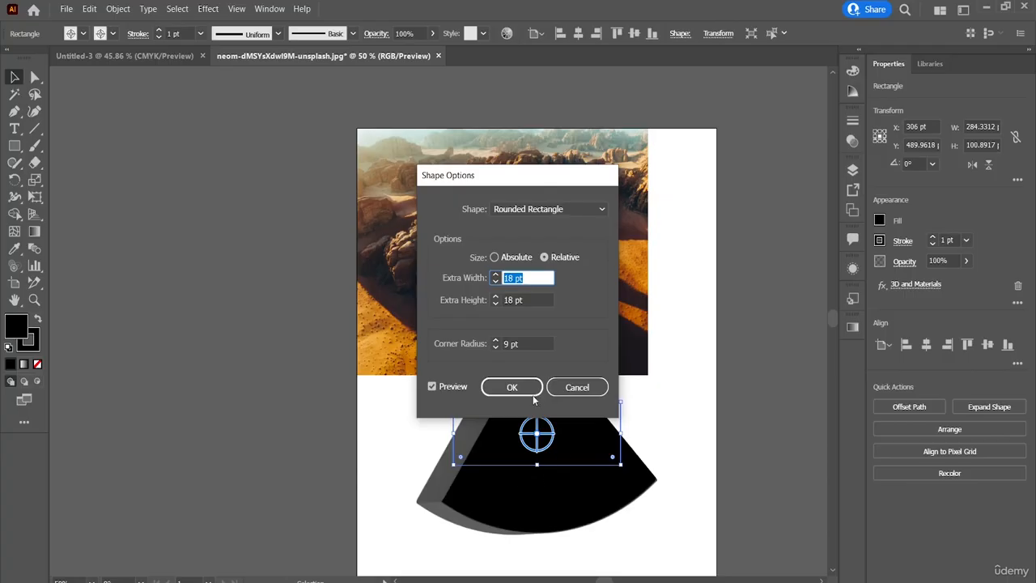
pyautogui.click(513, 260)
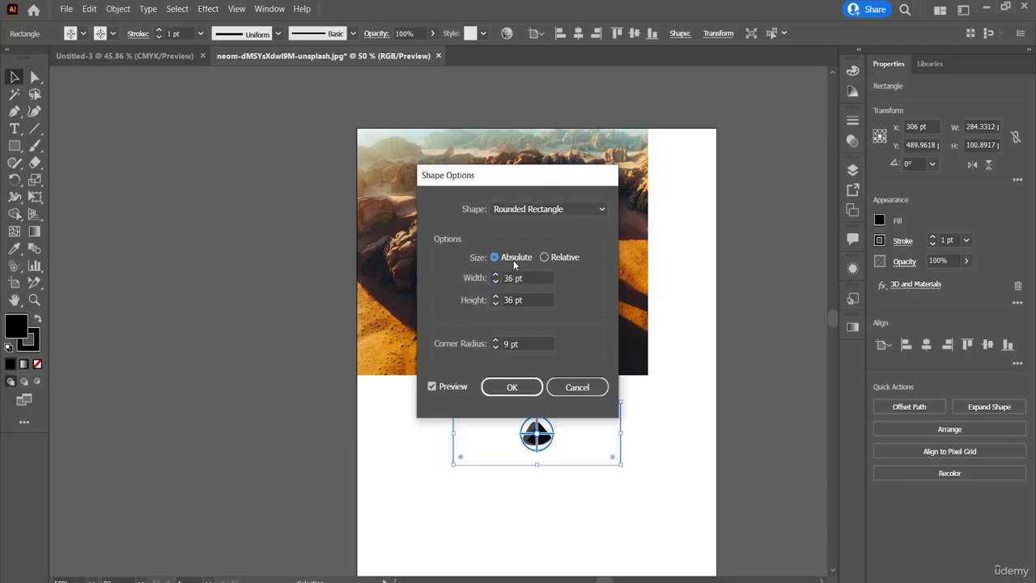
pyautogui.click(555, 260)
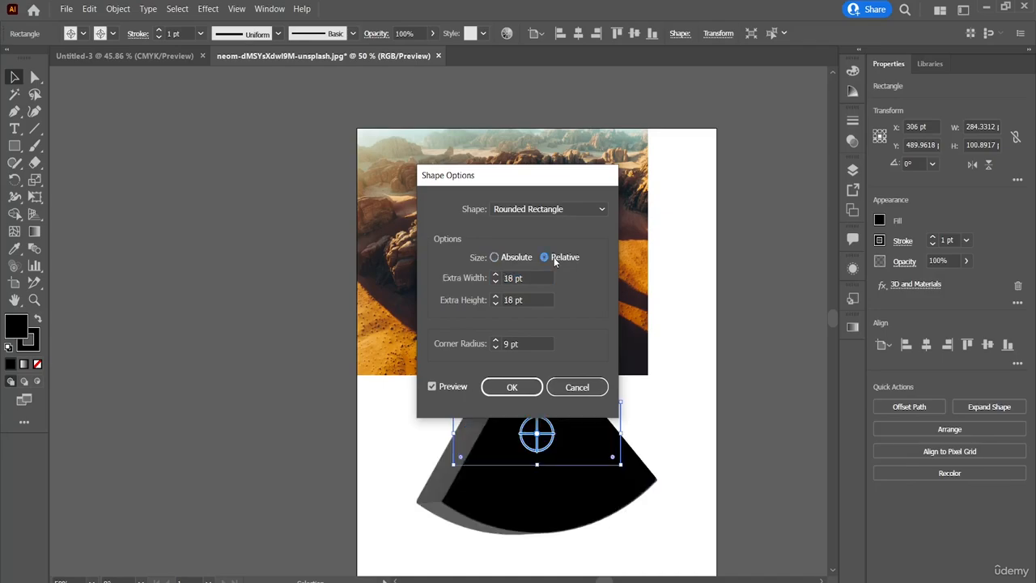
pyautogui.click(512, 387)
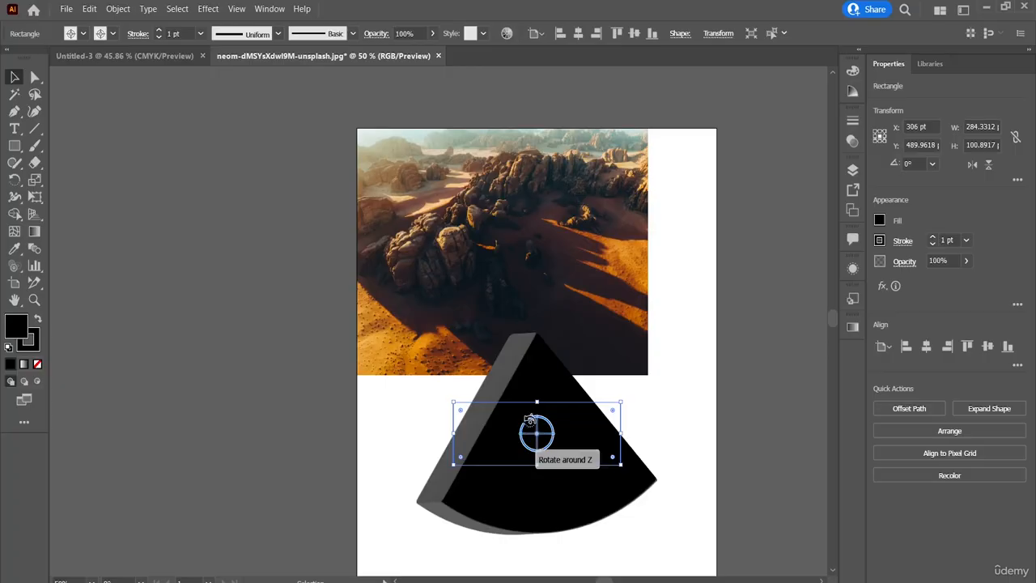
pyautogui.moveTo(532, 430); pyautogui.dragTo(469, 332)
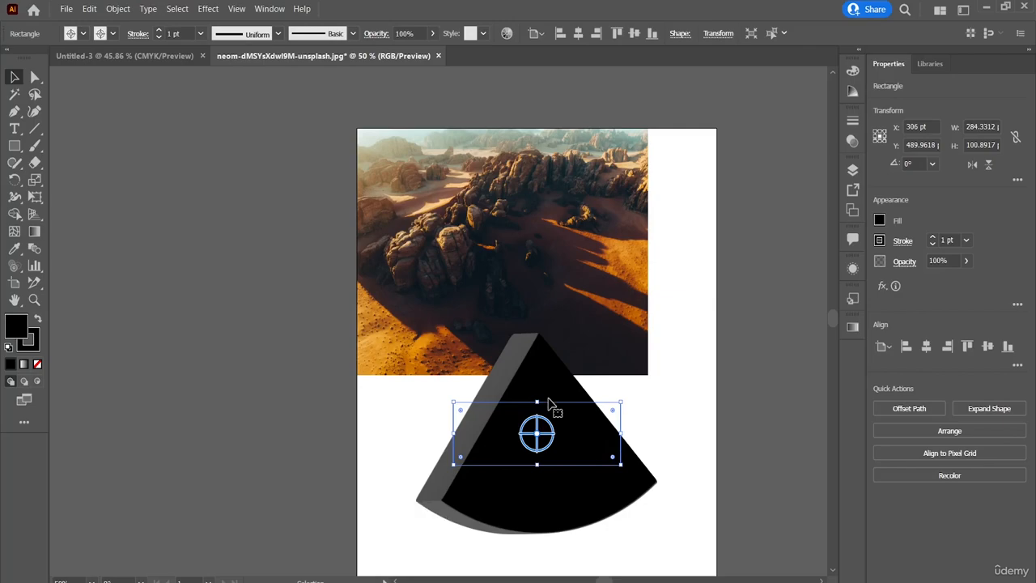
# Convert the revolved shape to an ellipse with 18 pt extra width and height, and rotate it in 3D so its tip points down
pyautogui.click(207, 10)
pyautogui.moveTo(276, 107)
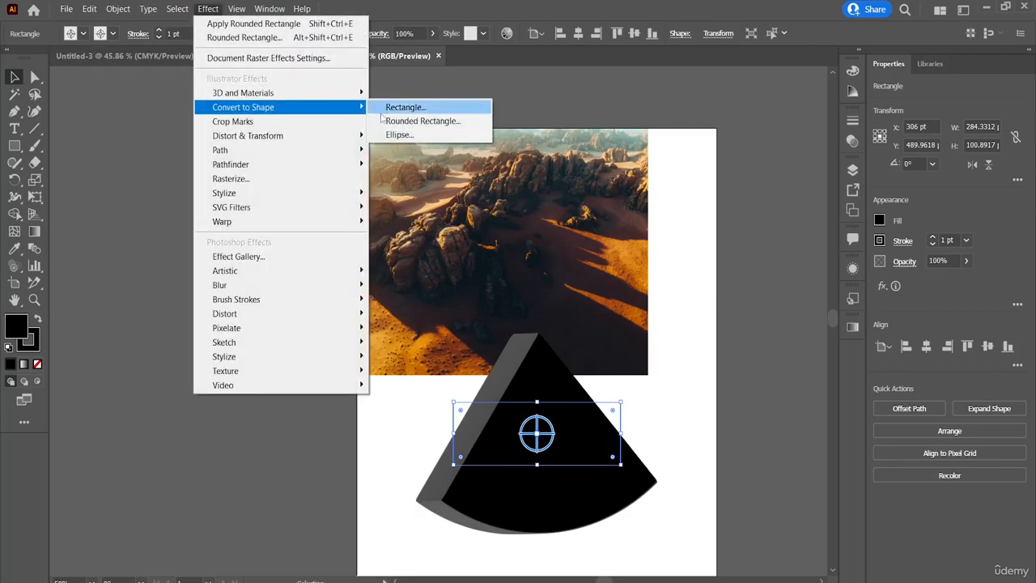
pyautogui.click(415, 136)
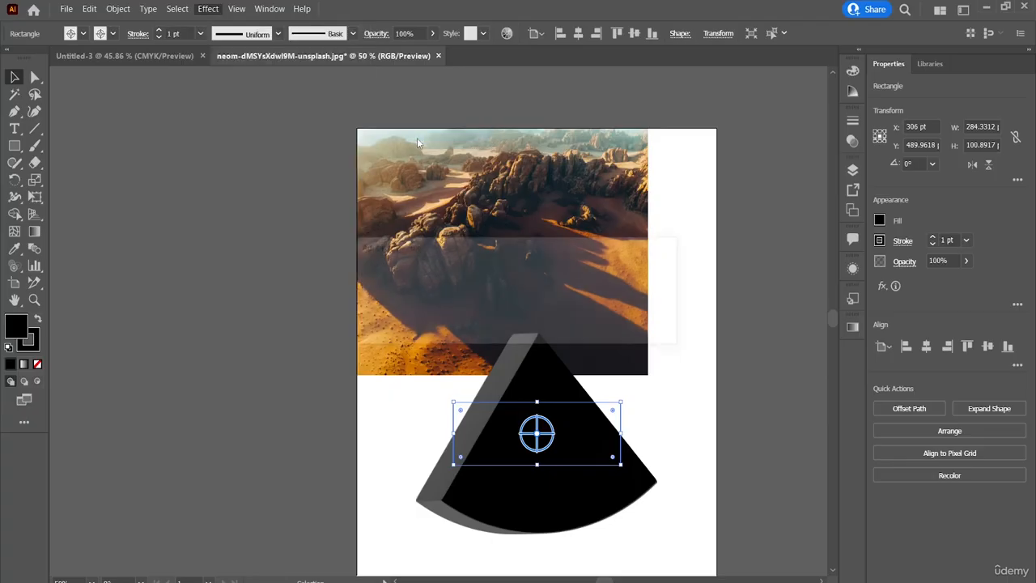
pyautogui.click(593, 329)
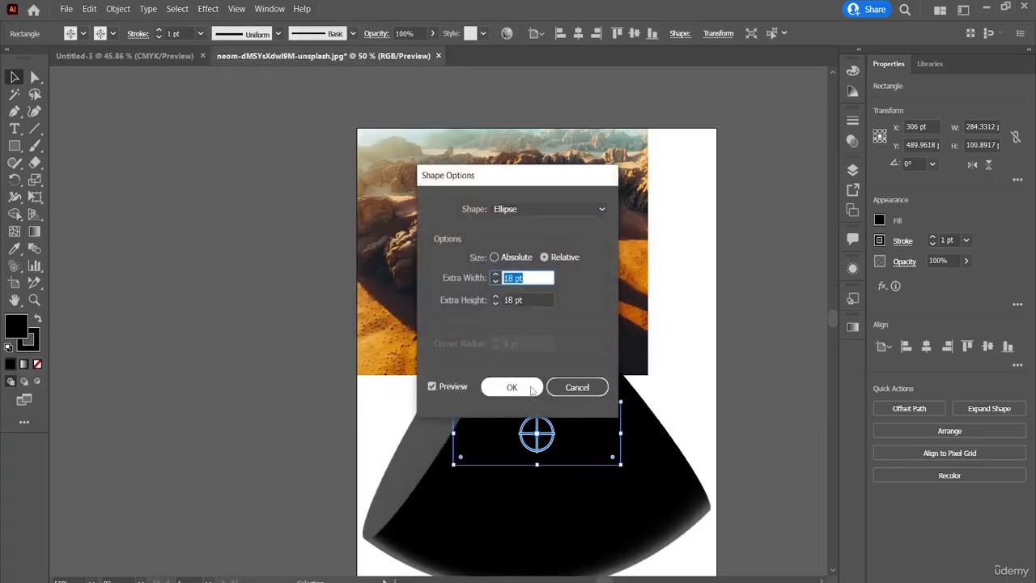
pyautogui.click(518, 387)
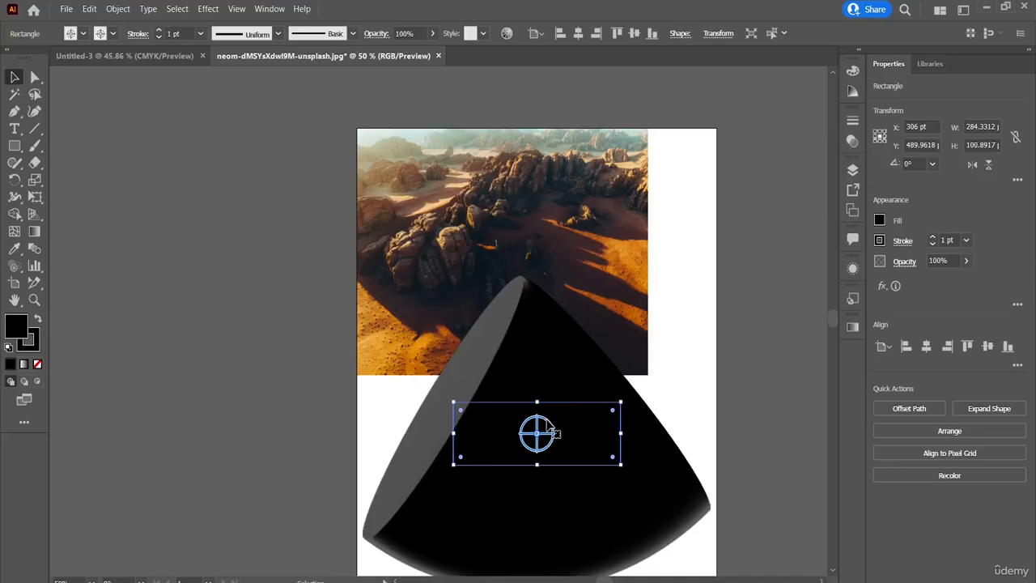
pyautogui.moveTo(552, 426); pyautogui.dragTo(418, 565)
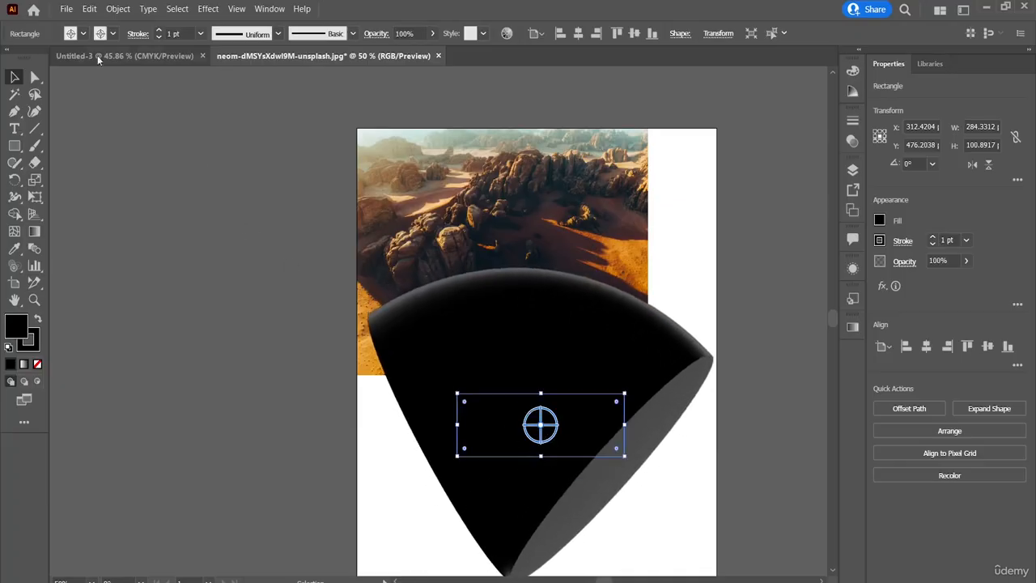
# Add crop marks to the revolved shape and enlarge its rectangle to about 344 by 176 pt
pyautogui.click(208, 8)
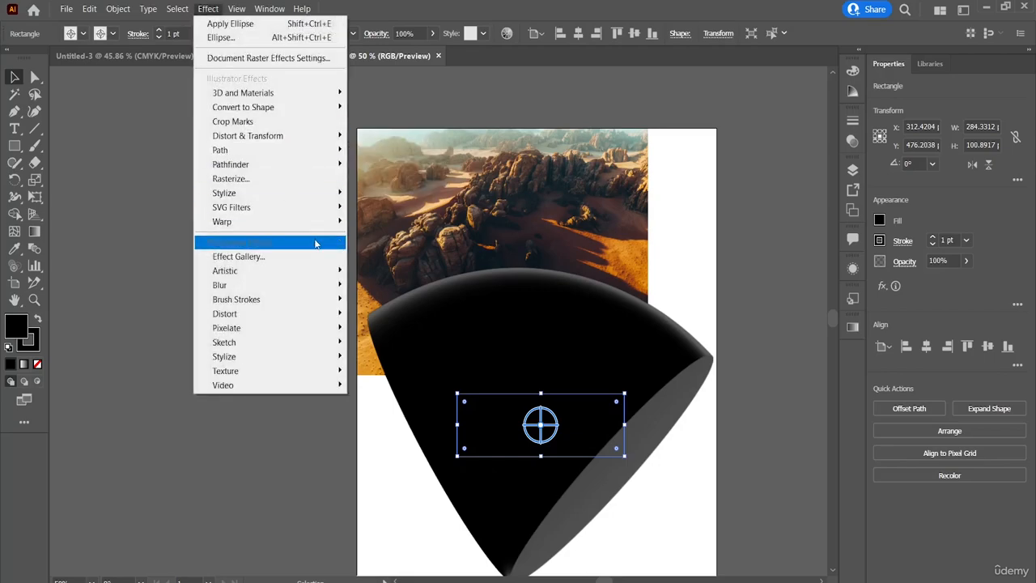
pyautogui.click(298, 127)
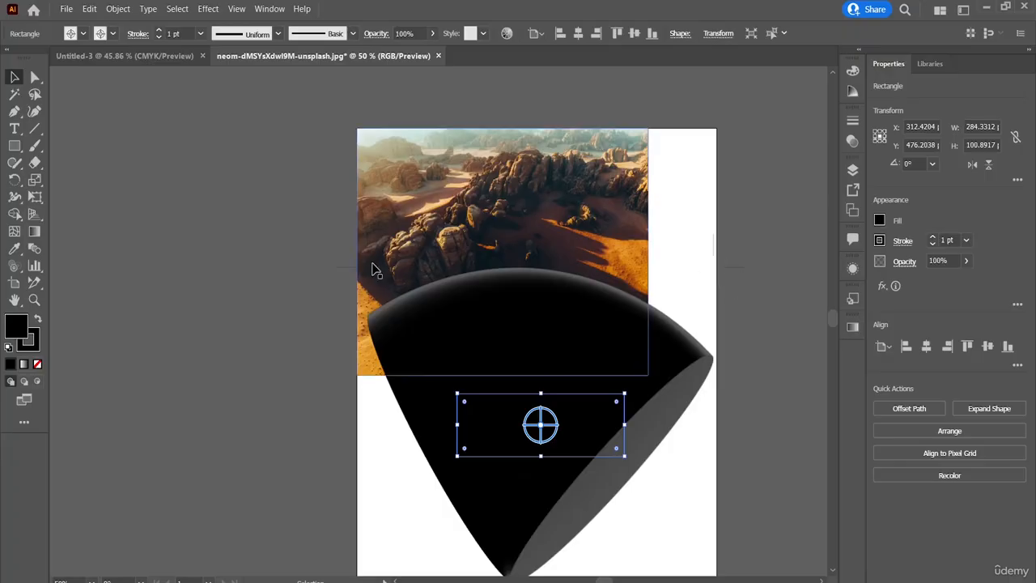
pyautogui.scroll(-5, 365, 403)
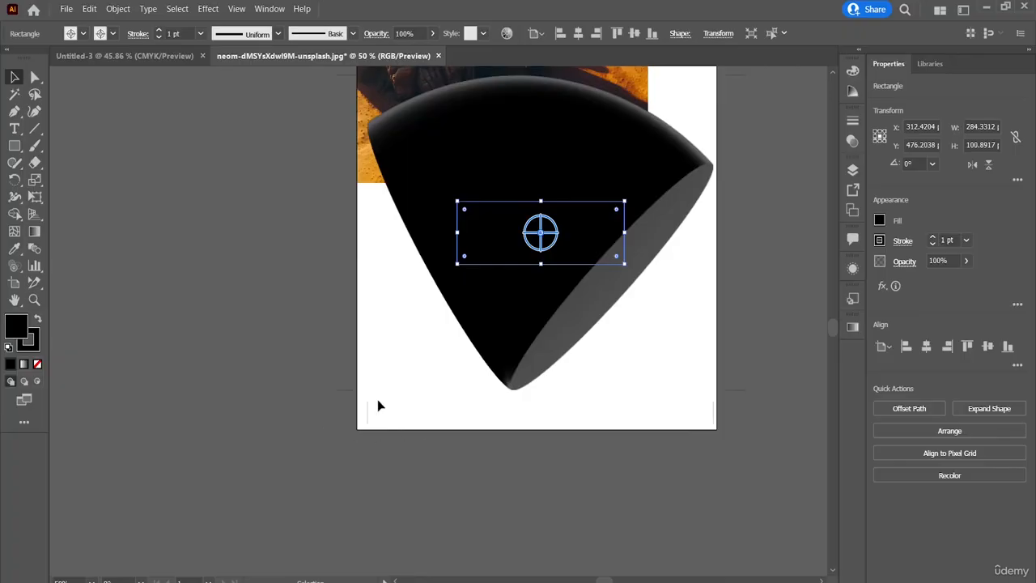
pyautogui.moveTo(458, 268); pyautogui.dragTo(423, 313)
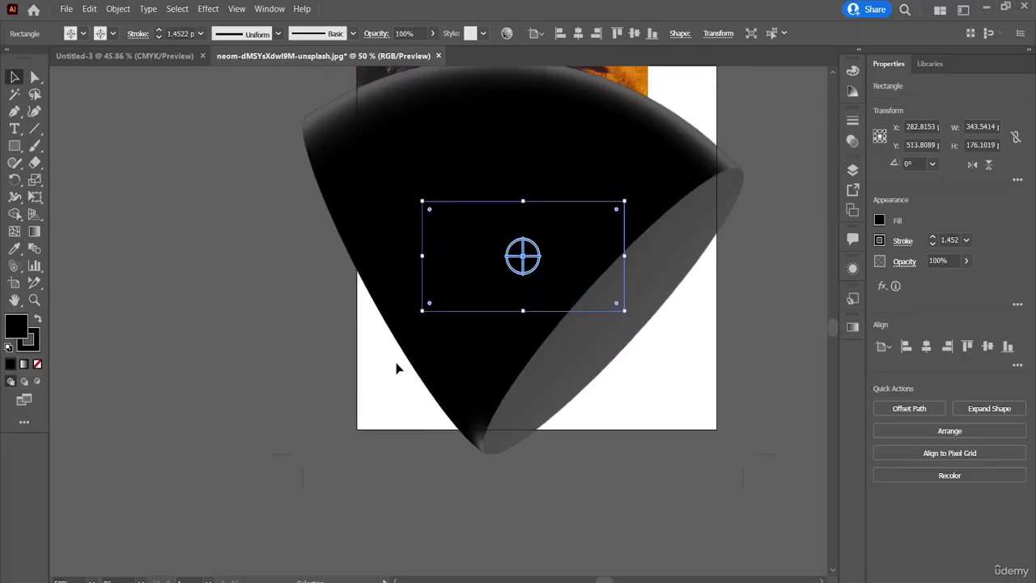
pyautogui.scroll(2, 397, 368)
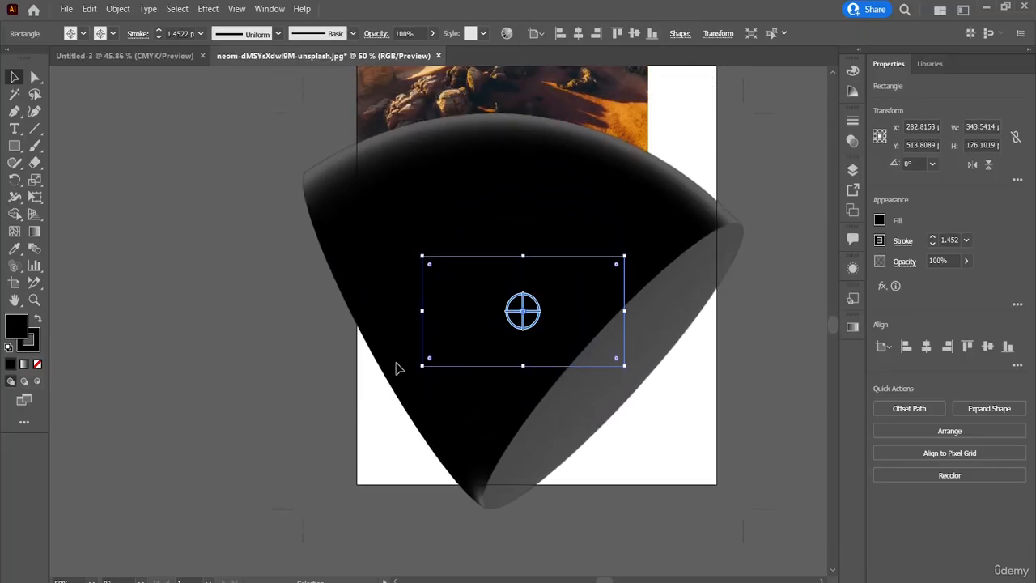
# Apply the Free Distort effect to the revolved shape using the default corner positions
pyautogui.click(212, 9)
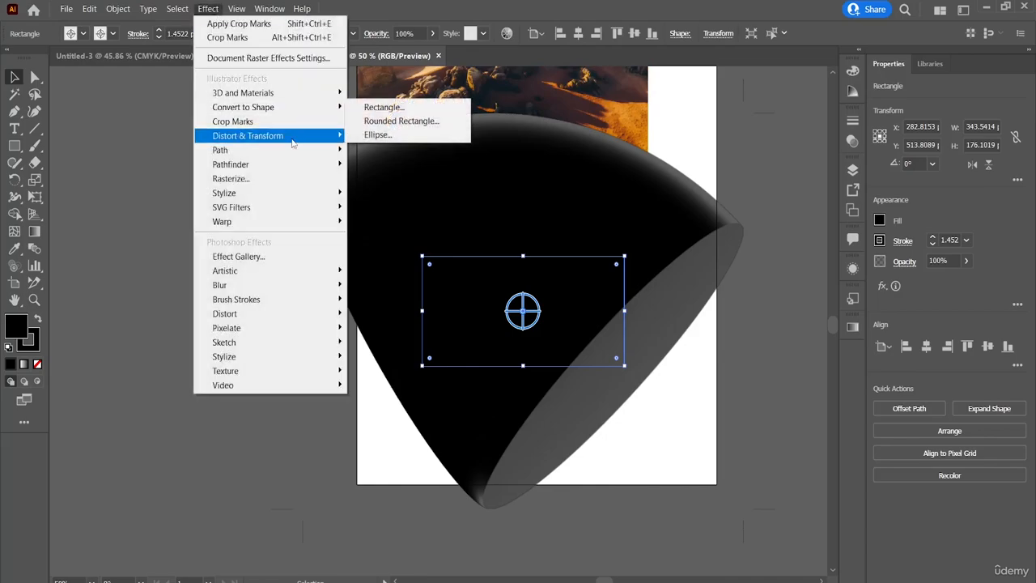
pyautogui.moveTo(296, 146)
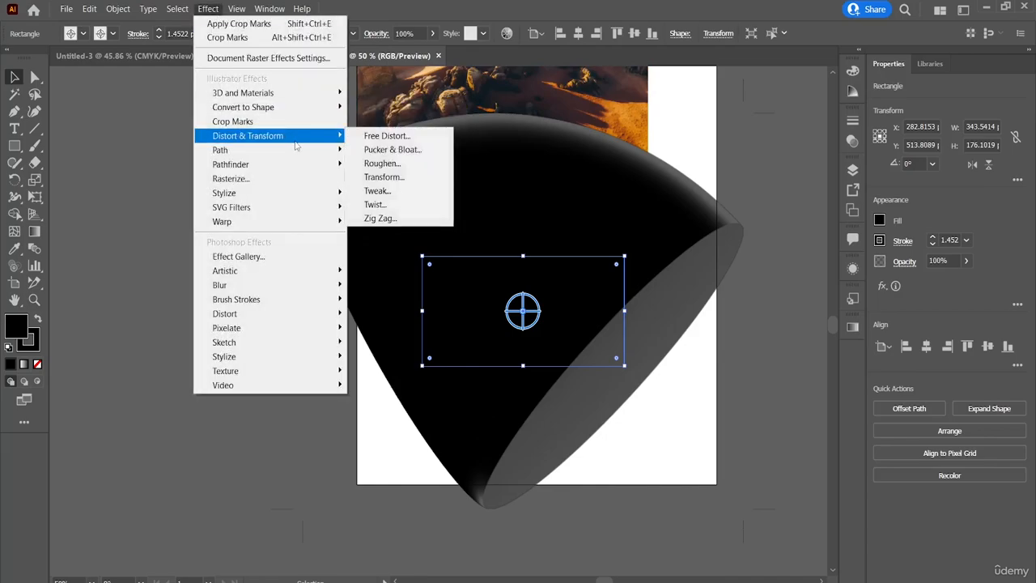
pyautogui.click(359, 137)
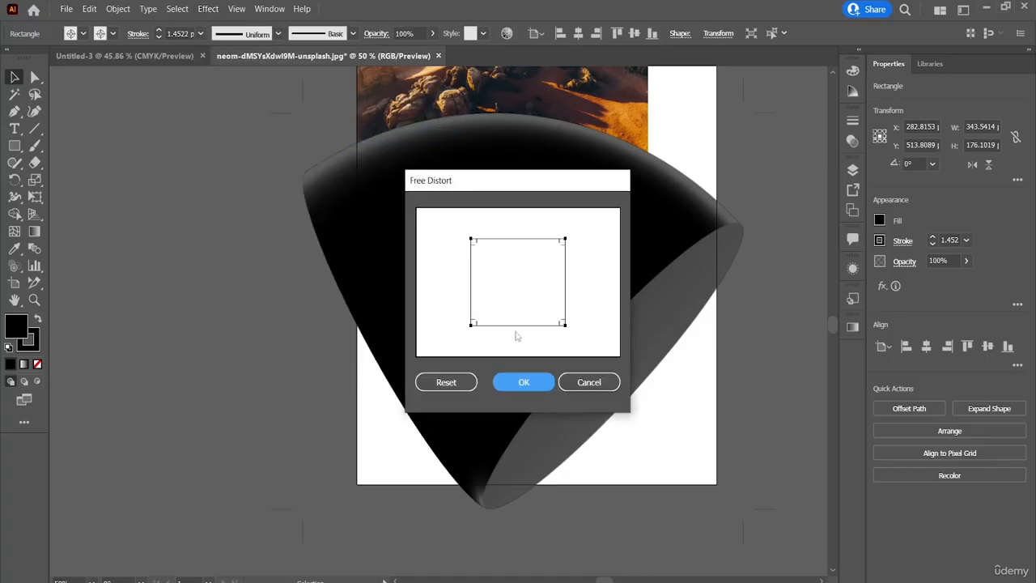
pyautogui.moveTo(484, 183); pyautogui.dragTo(281, 173)
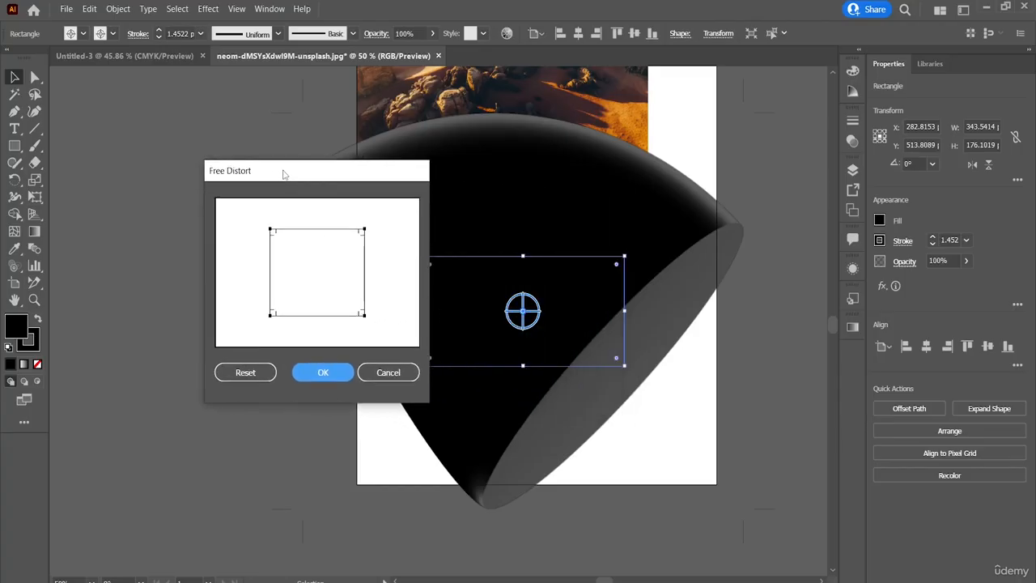
pyautogui.click(318, 375)
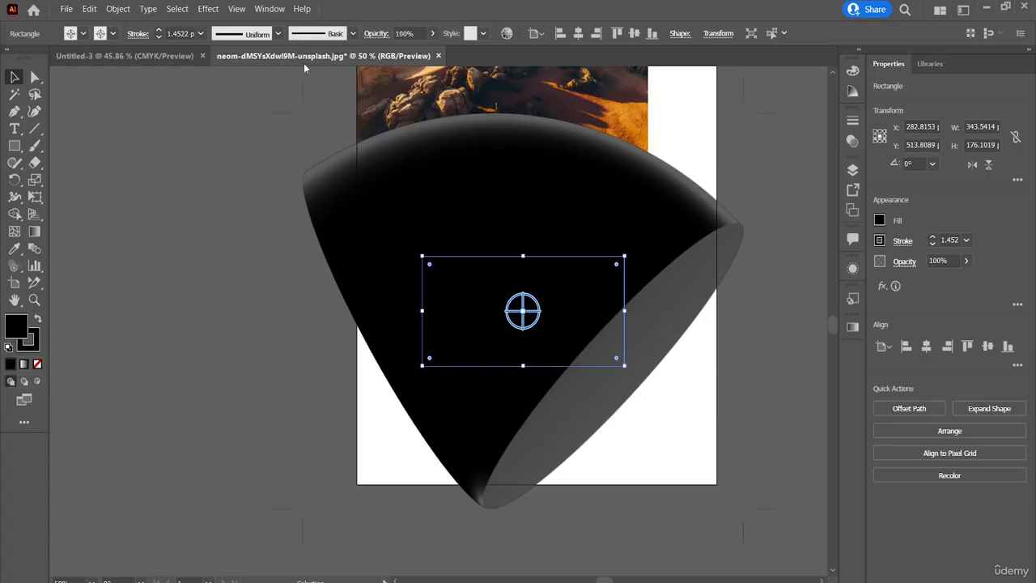
# Try the Pucker & Bloat effect on the revolved shape with a bloat of 41%
pyautogui.click(204, 10)
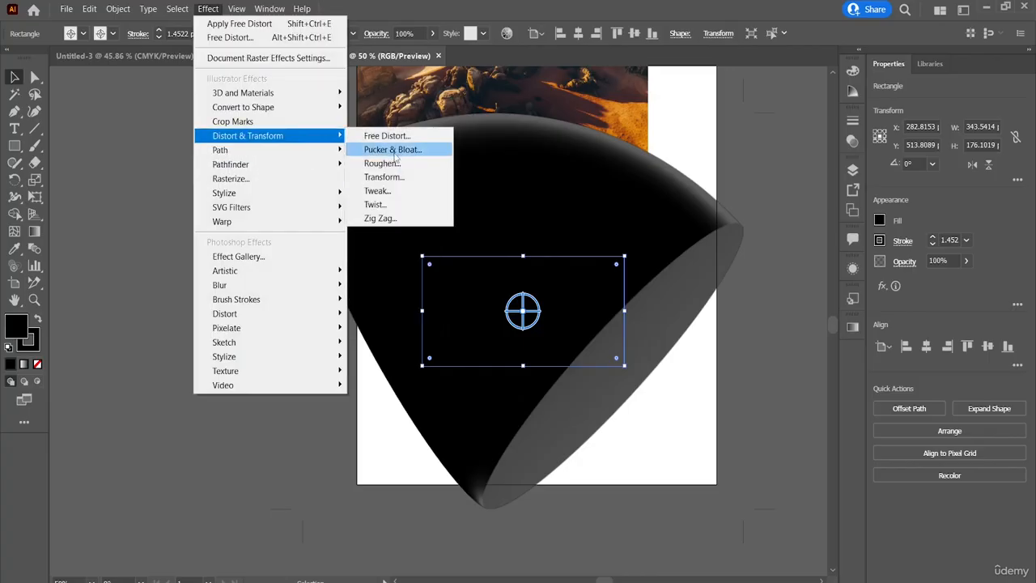
pyautogui.click(394, 151)
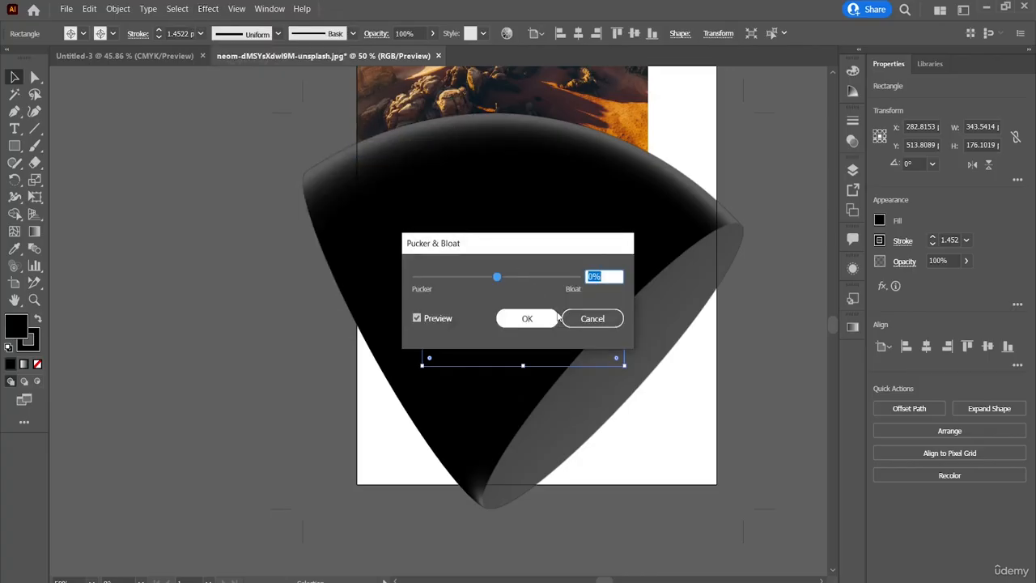
pyautogui.moveTo(497, 279)
pyautogui.mouseDown()
pyautogui.moveTo(533, 284)
pyautogui.moveTo(469, 280)
pyautogui.moveTo(562, 278)
pyautogui.moveTo(512, 283)
pyautogui.mouseUp()
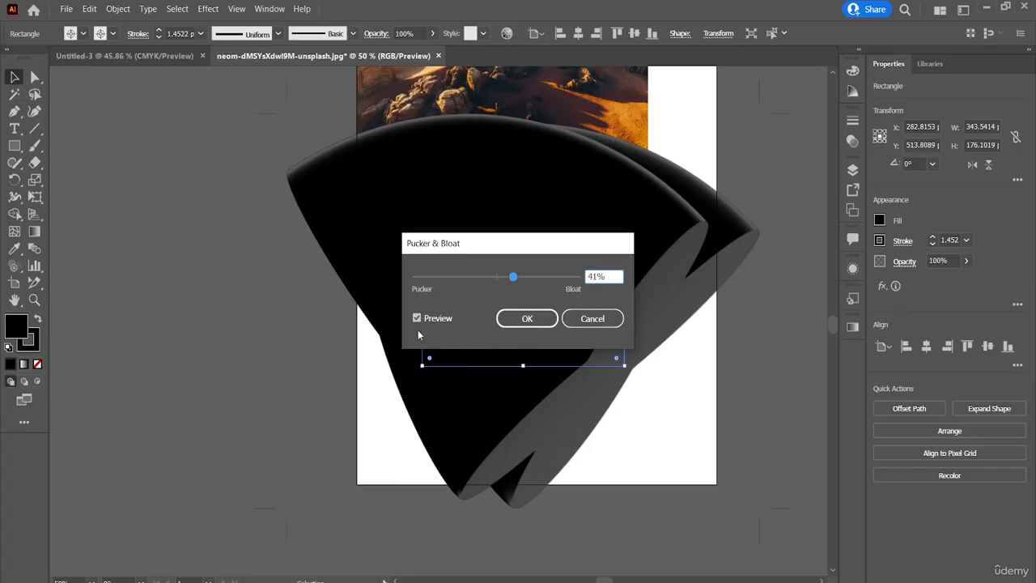
pyautogui.moveTo(513, 241); pyautogui.dragTo(748, 392)
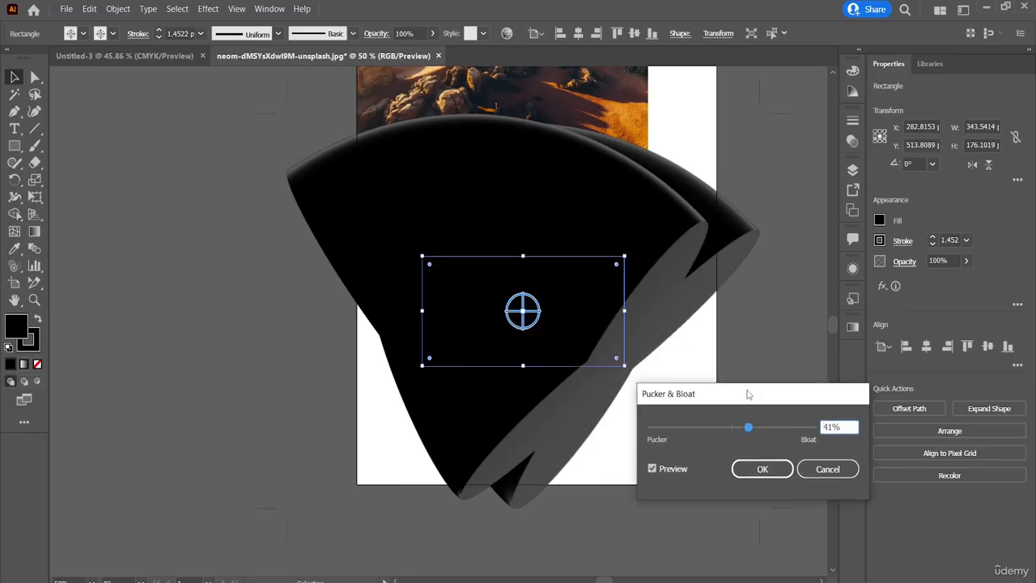
pyautogui.click(762, 468)
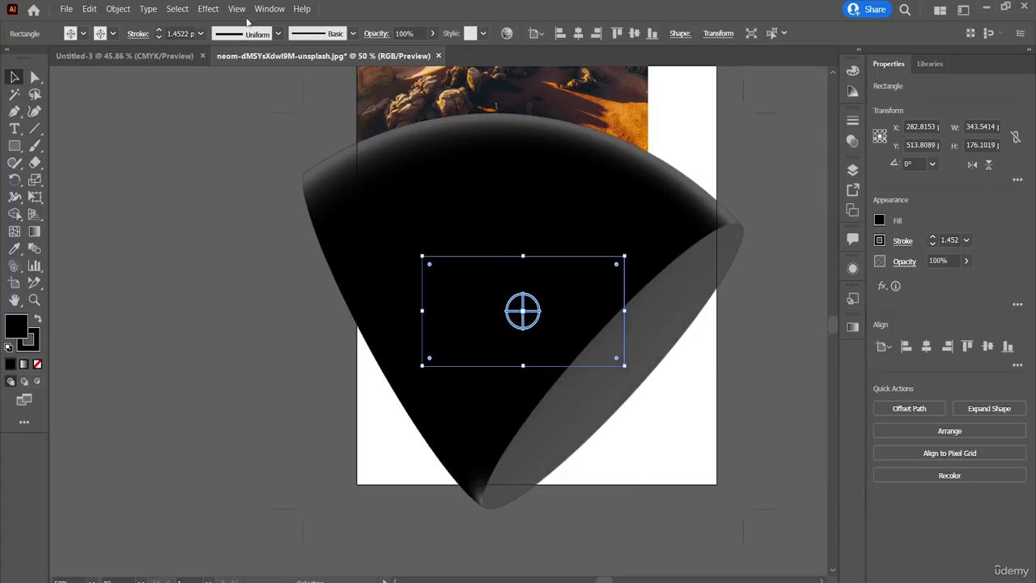
# Apply the Roughen effect to the revolved shape with an absolute size of 34 pt, detail of 53/in and corner points
pyautogui.click(210, 9)
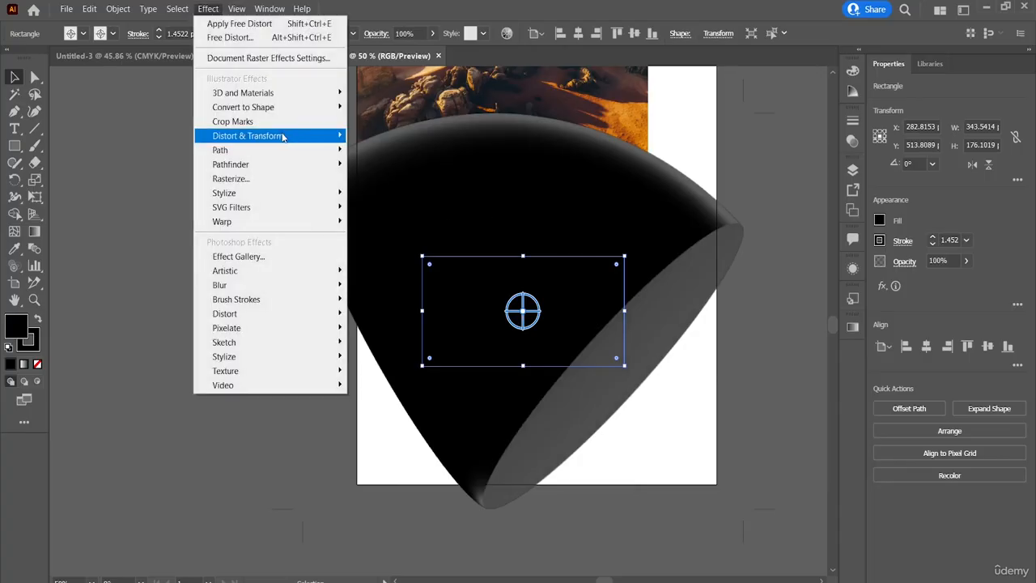
pyautogui.moveTo(323, 141)
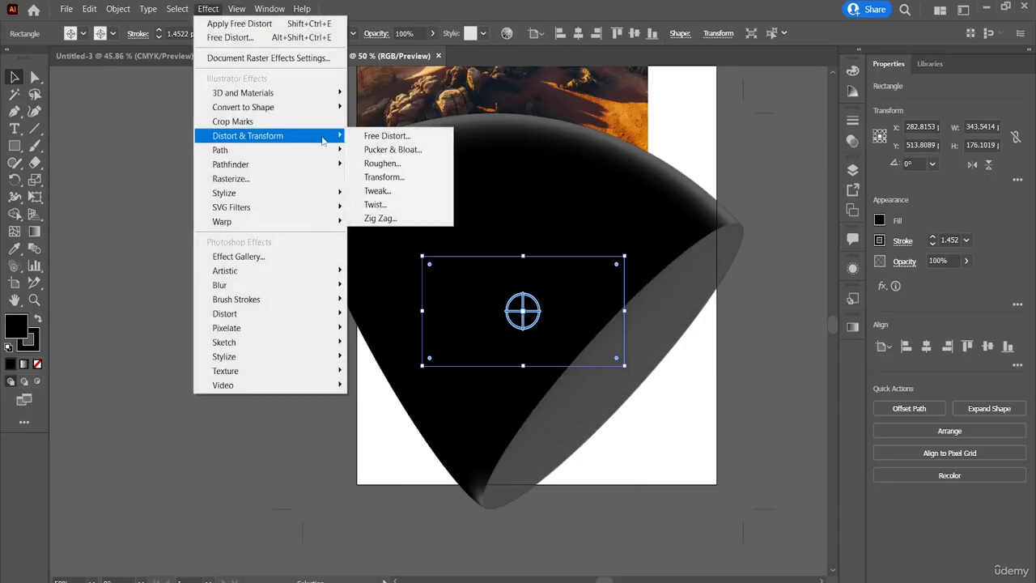
pyautogui.click(416, 166)
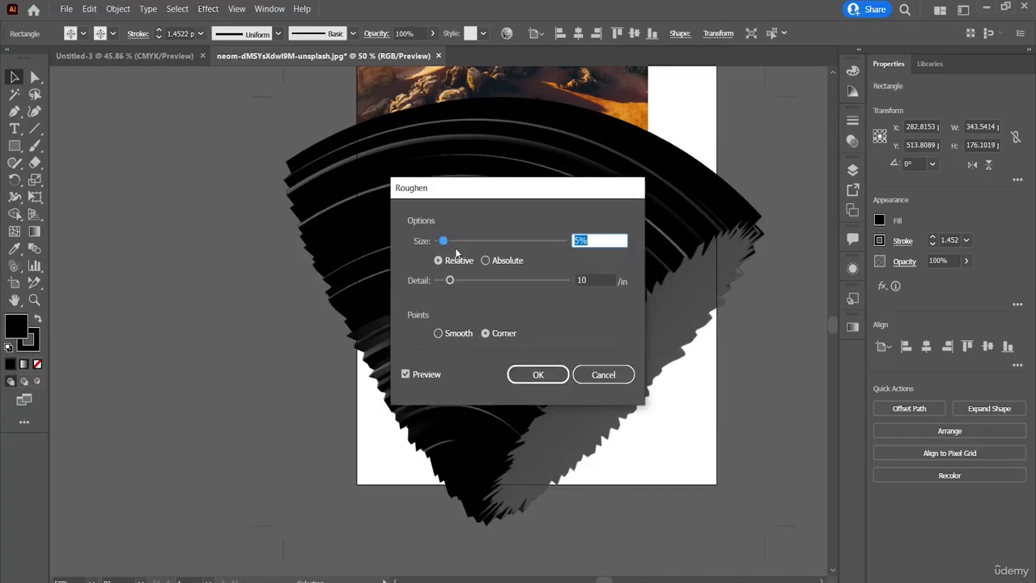
pyautogui.click(480, 245)
pyautogui.click(491, 259)
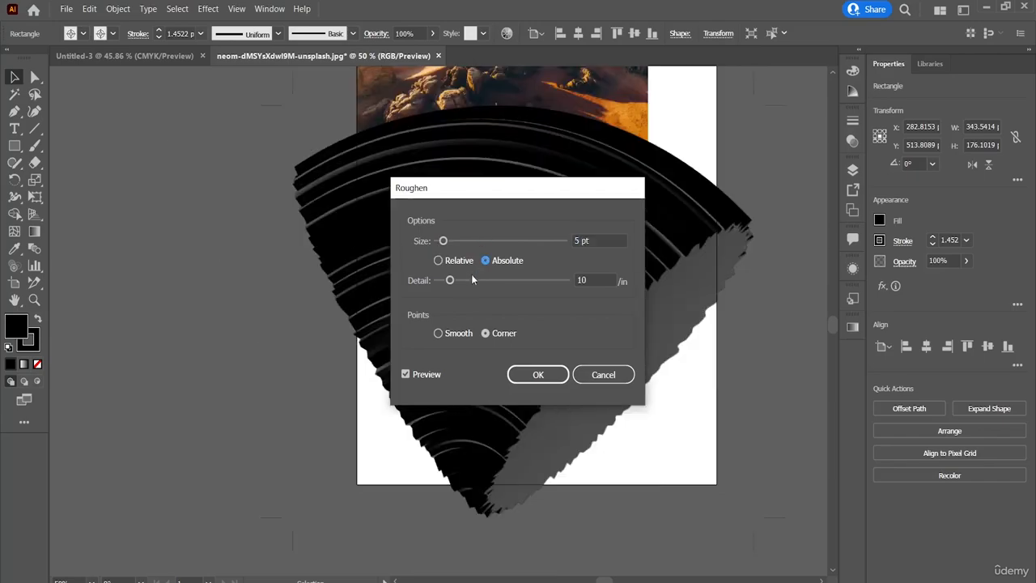
pyautogui.moveTo(463, 279); pyautogui.dragTo(507, 279)
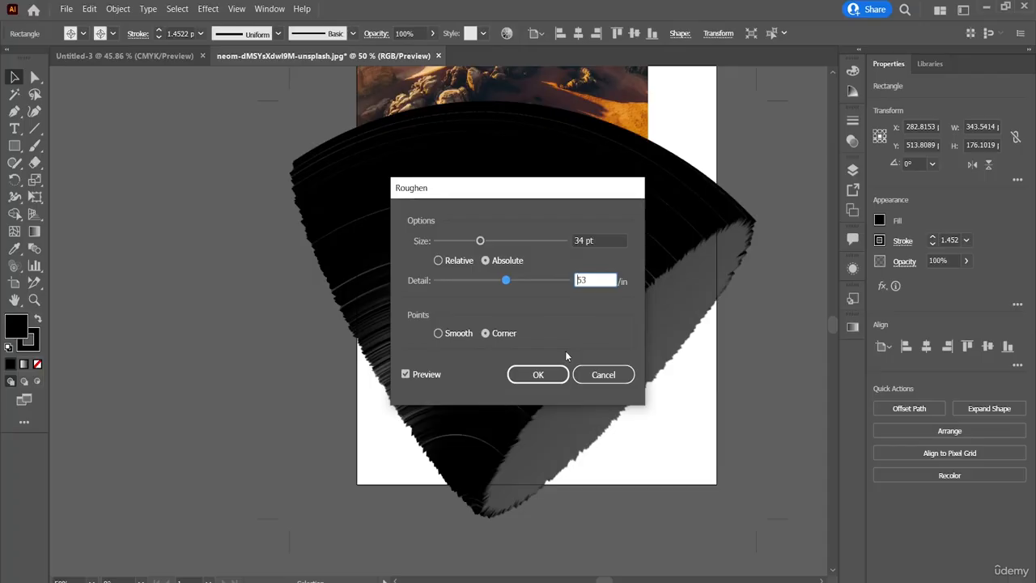
pyautogui.click(550, 379)
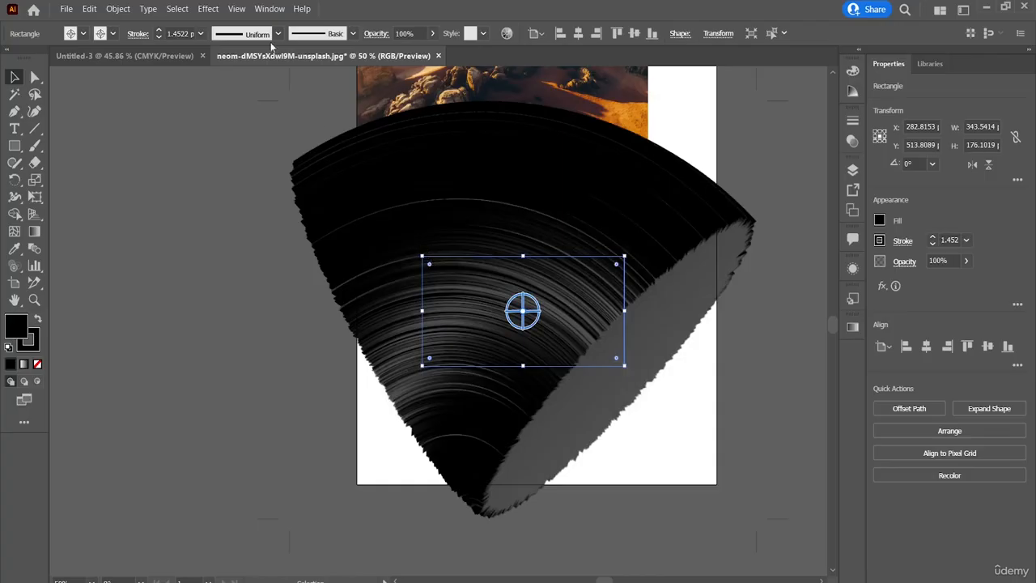
# Apply the Distort & Transform effect Transform to the revolved shape using its default values
pyautogui.click(208, 9)
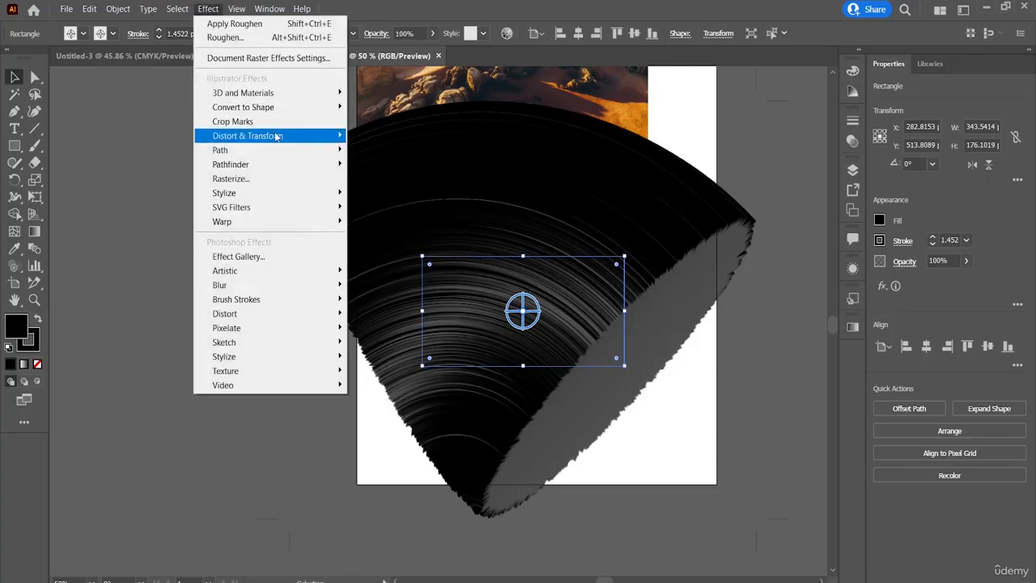
pyautogui.moveTo(300, 139)
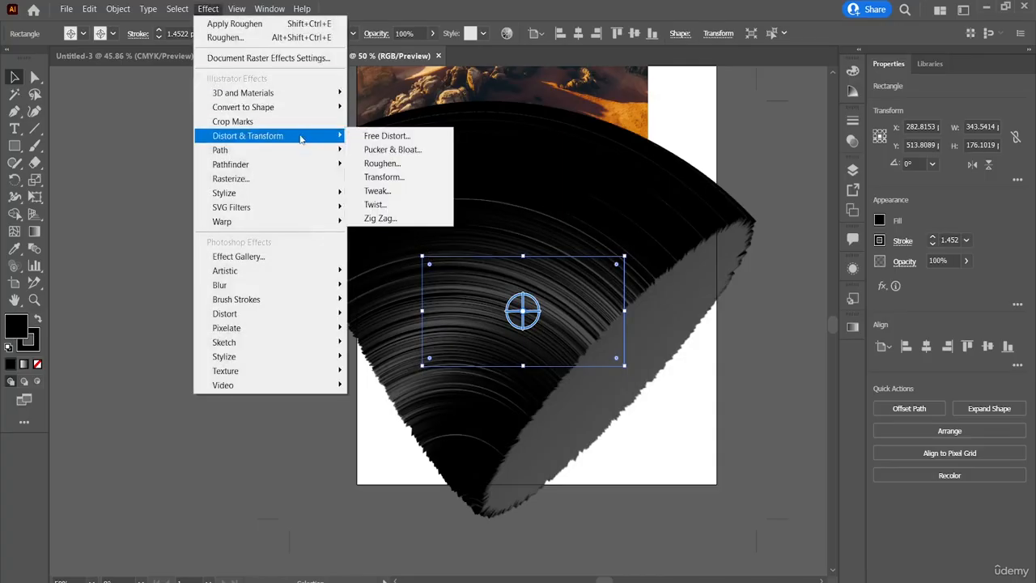
pyautogui.click(410, 177)
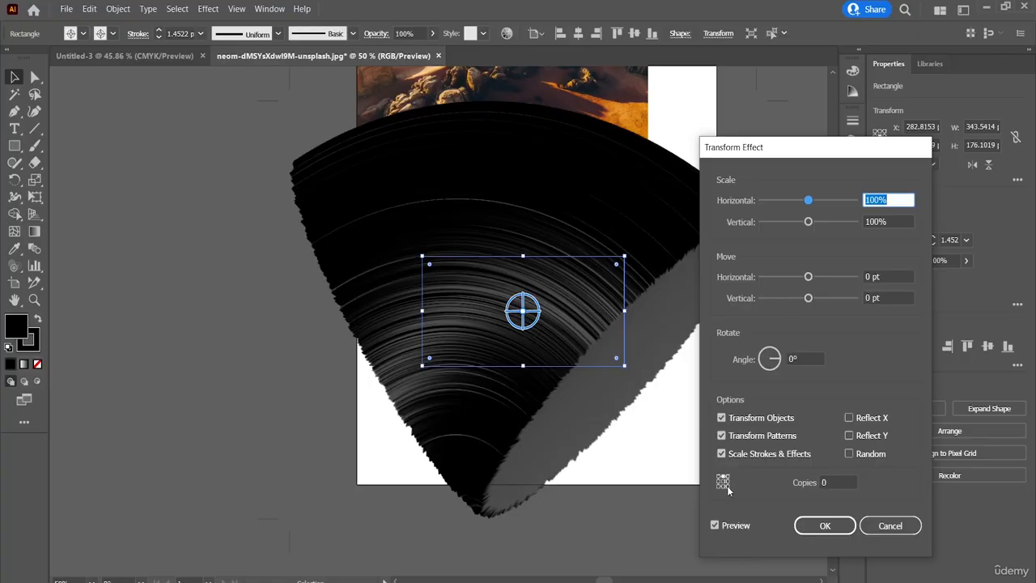
pyautogui.click(825, 526)
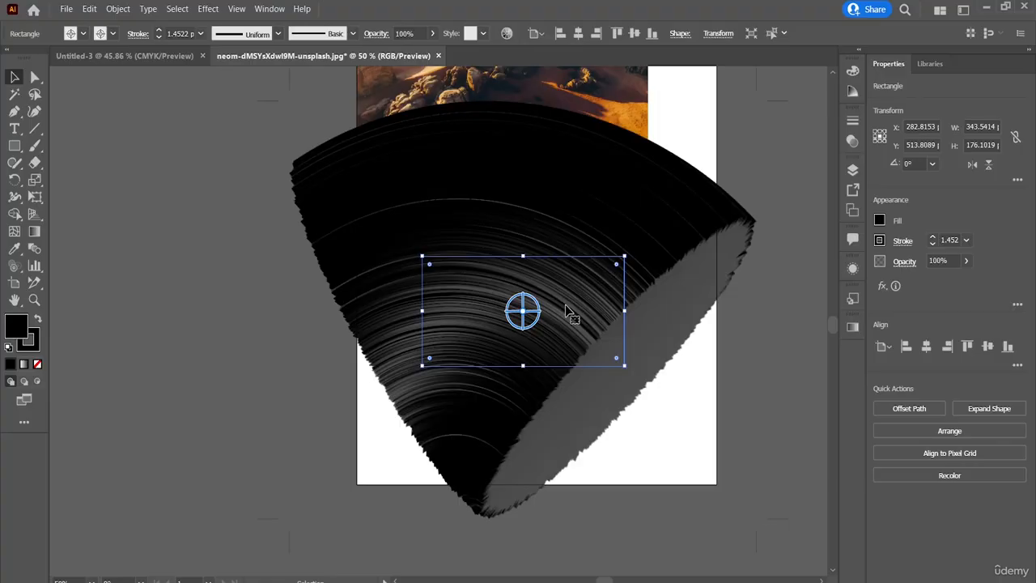
# Fill the revolved shape with the default white-to-black linear gradient at 0°
pyautogui.click(880, 221)
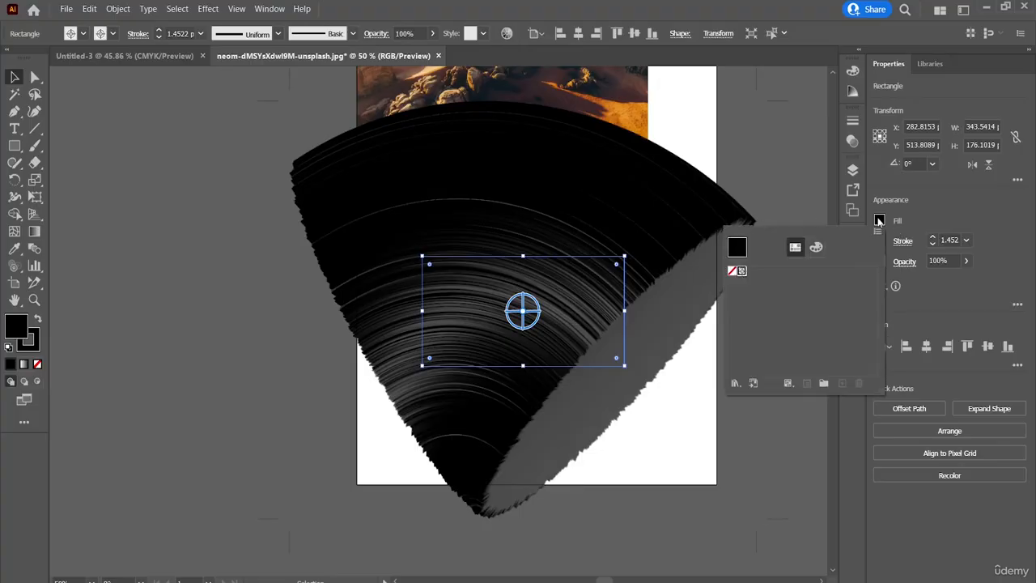
pyautogui.click(816, 247)
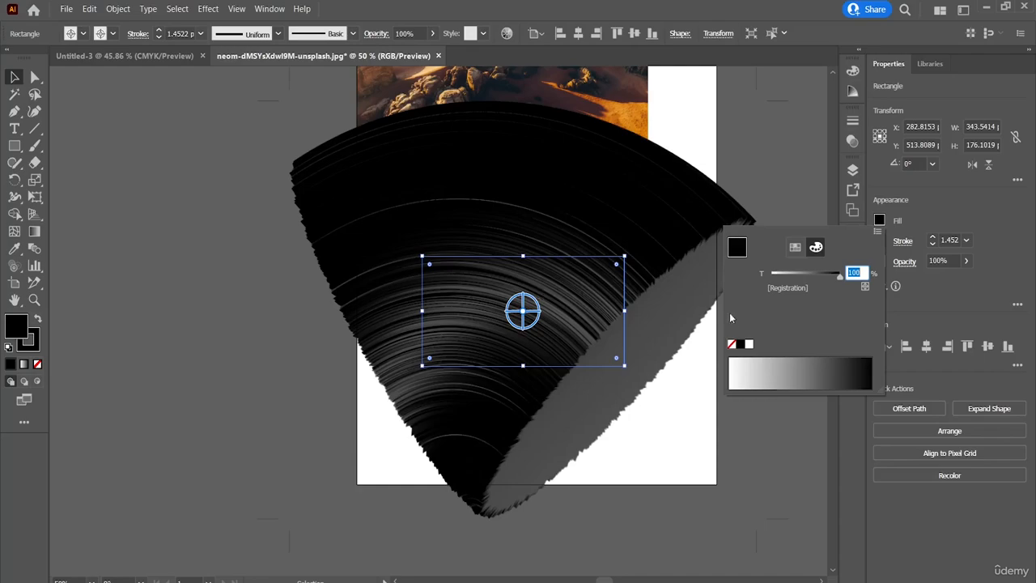
pyautogui.click(796, 248)
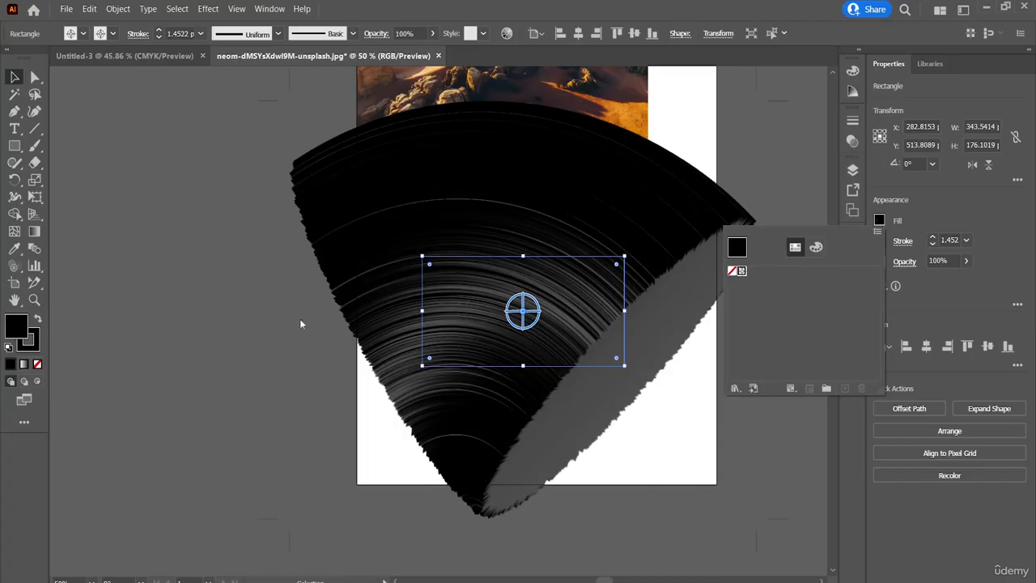
pyautogui.click(23, 367)
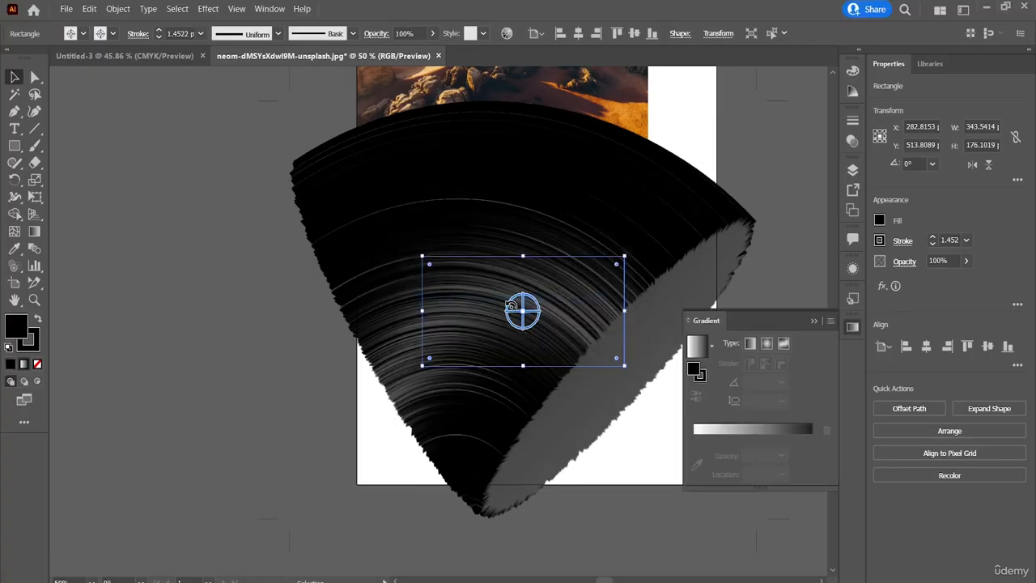
pyautogui.press('.')
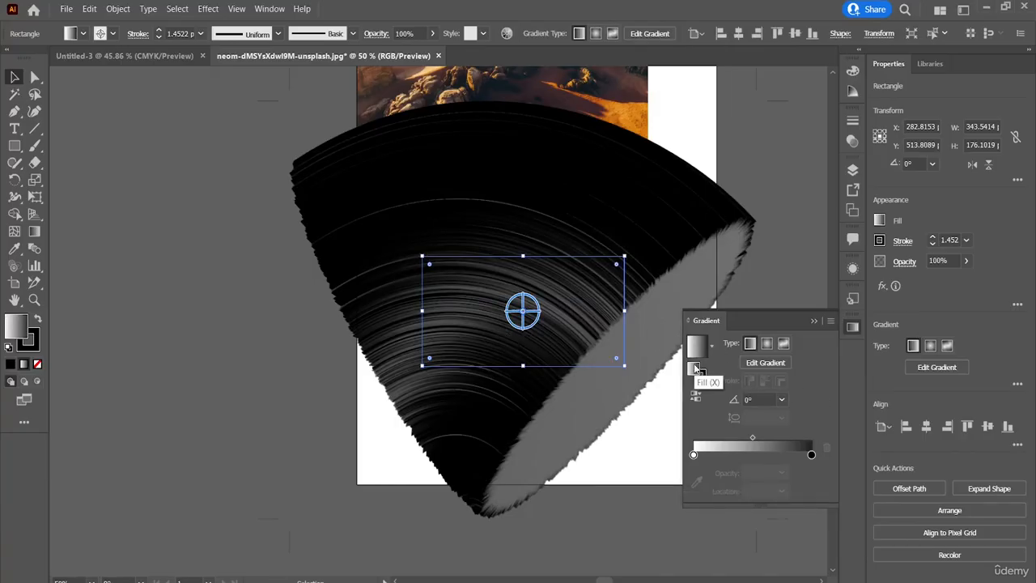
# Set the revolved shape's fill to solid red CC3333
pyautogui.doubleClick(18, 323)
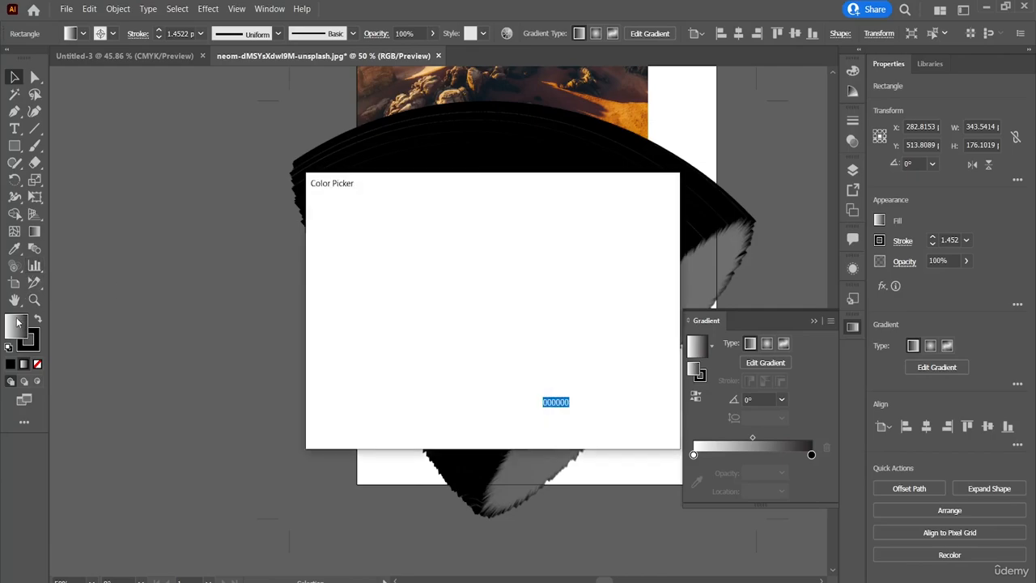
pyautogui.click(445, 276)
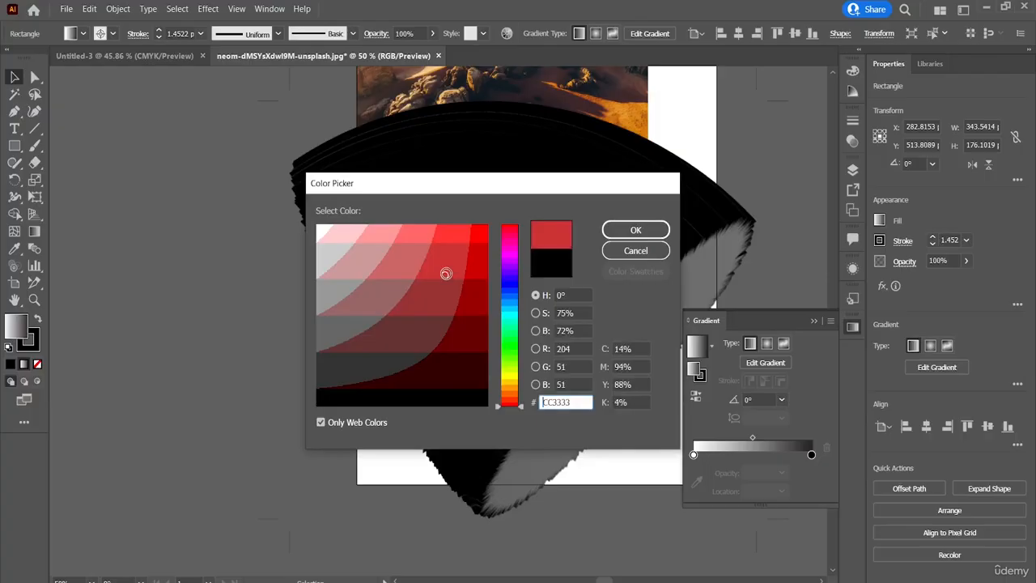
pyautogui.click(626, 233)
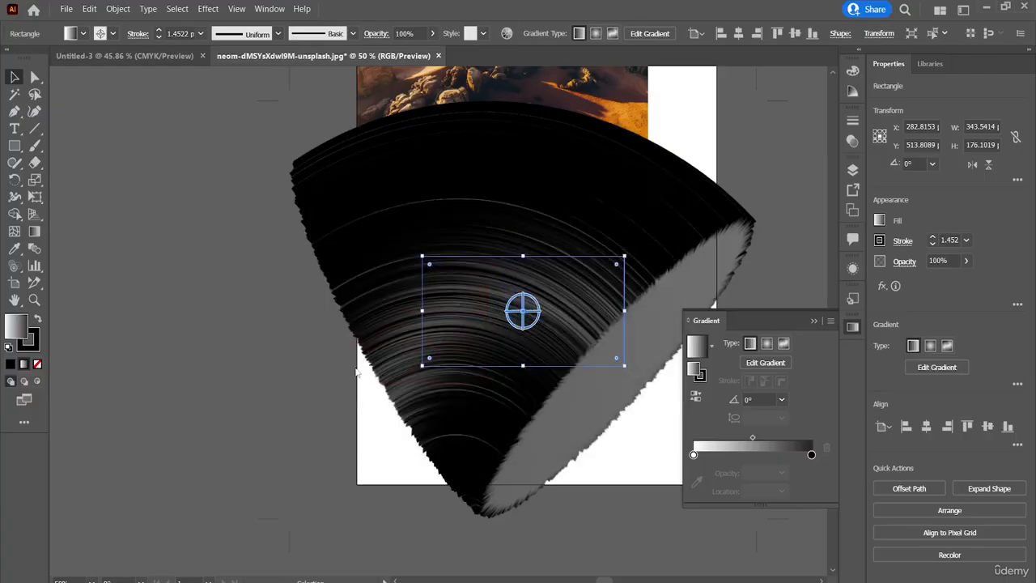
pyautogui.press(',')
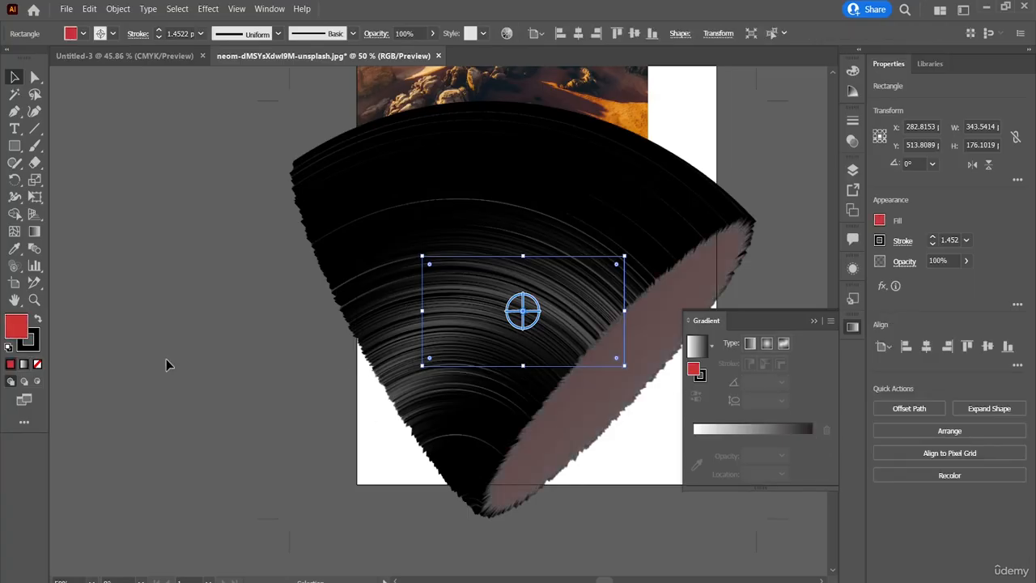
# Set the revolved shape's stroke color to dark red 330000
pyautogui.click(34, 351)
pyautogui.click(33, 351)
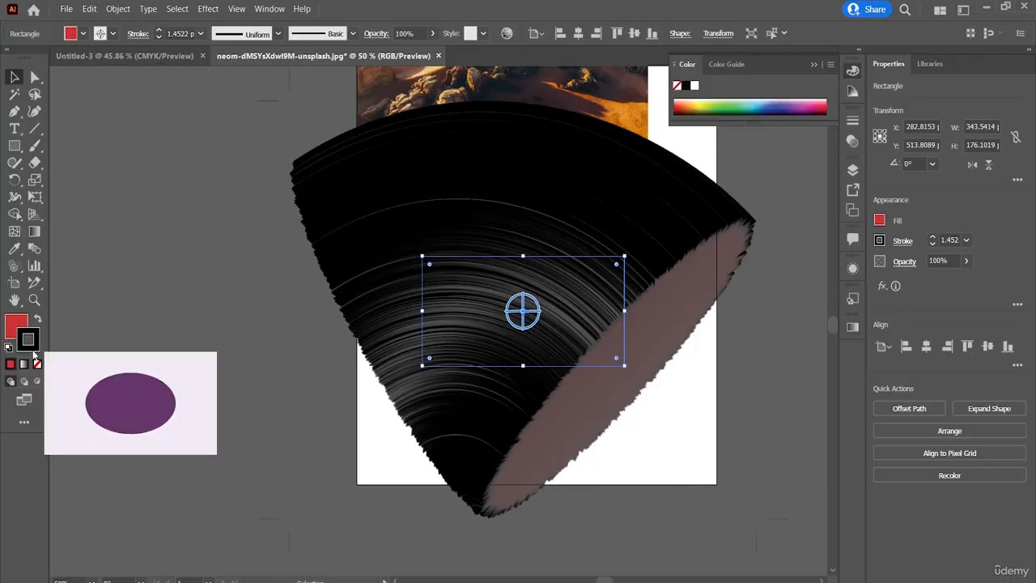
pyautogui.doubleClick(33, 350)
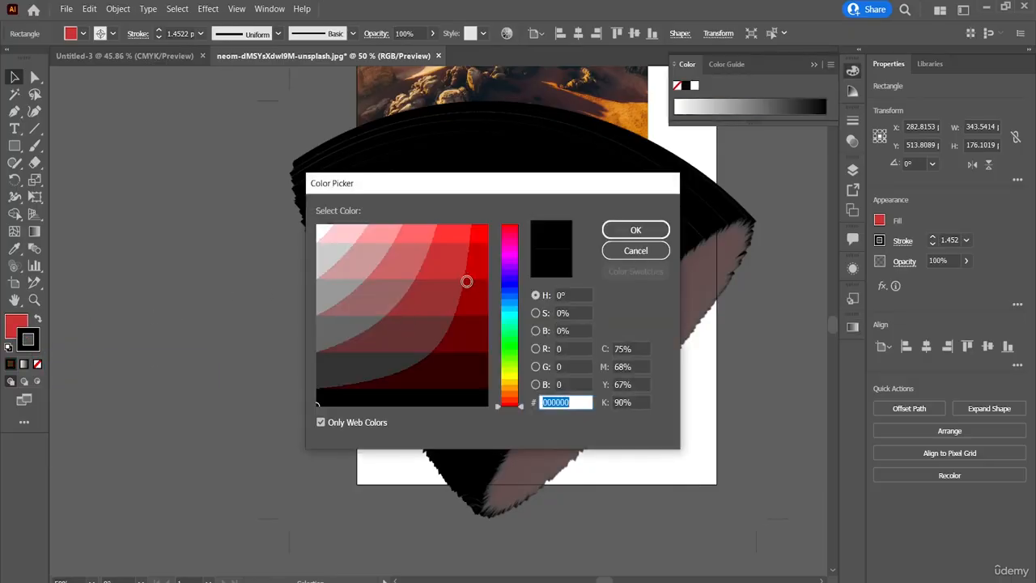
pyautogui.click(456, 366)
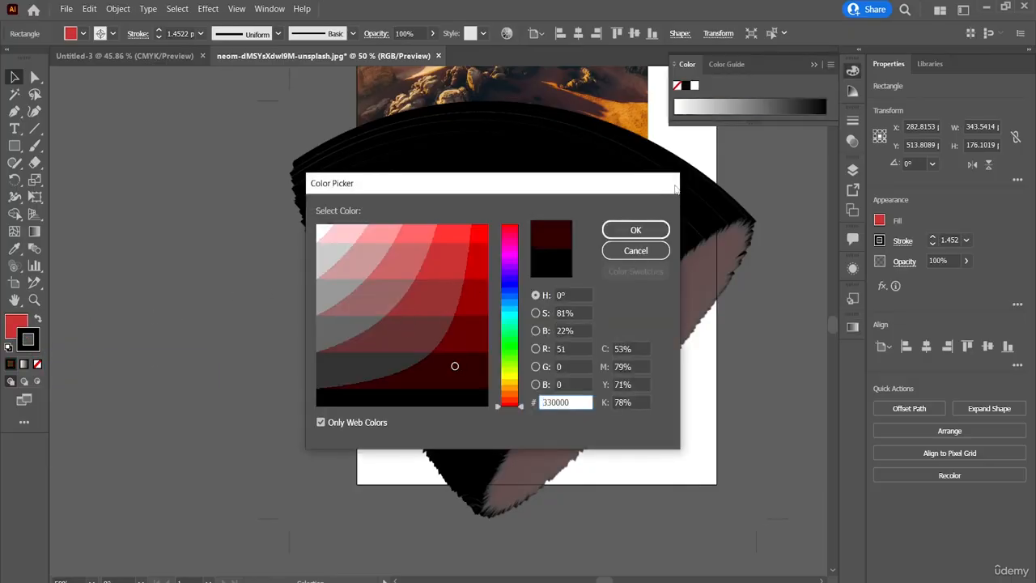
pyautogui.click(635, 231)
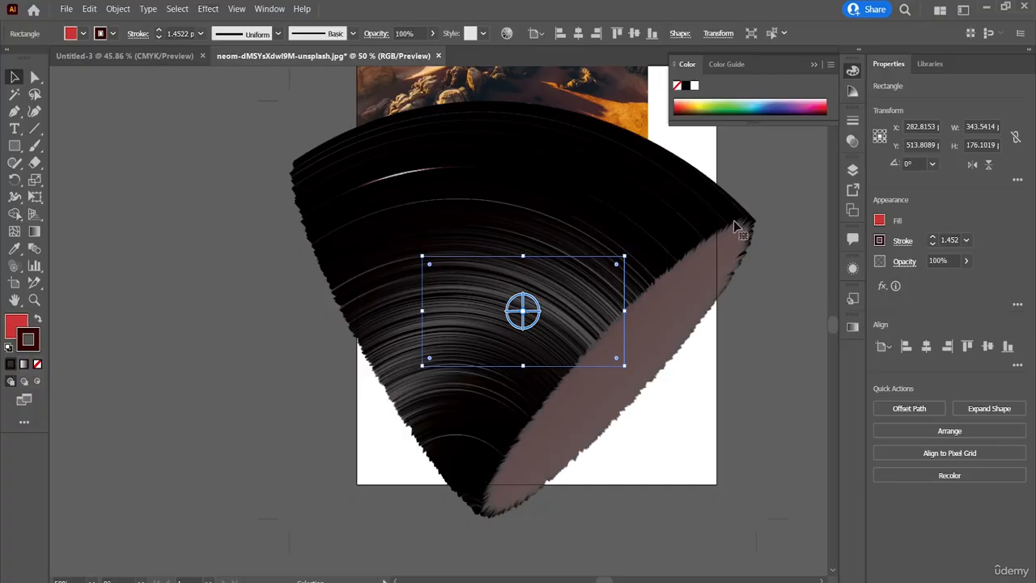
pyautogui.click(881, 241)
# Try to apply the Tweak effect to the red revolved shape and continue with its 3D rendering
pyautogui.click(208, 9)
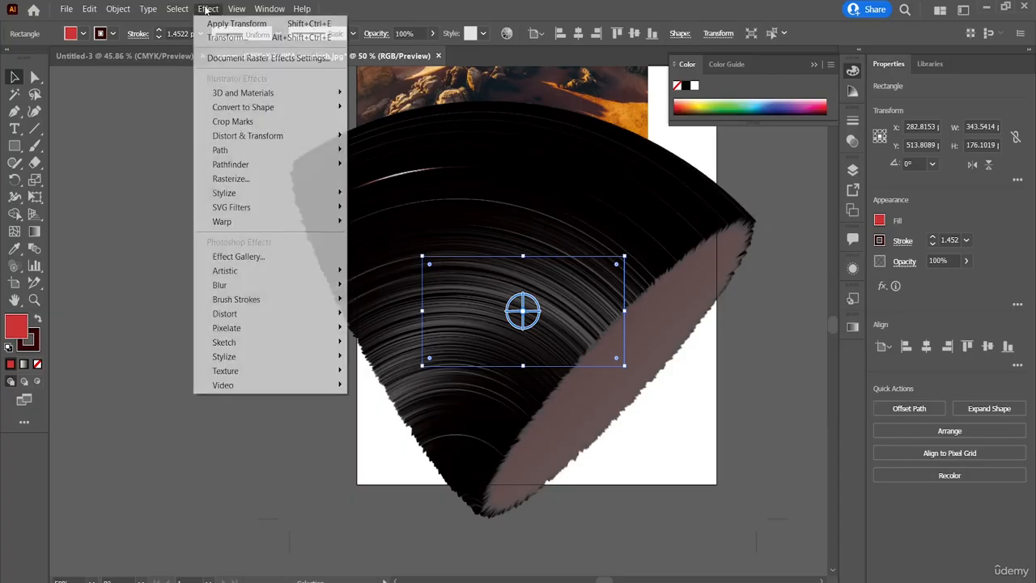
pyautogui.moveTo(296, 137)
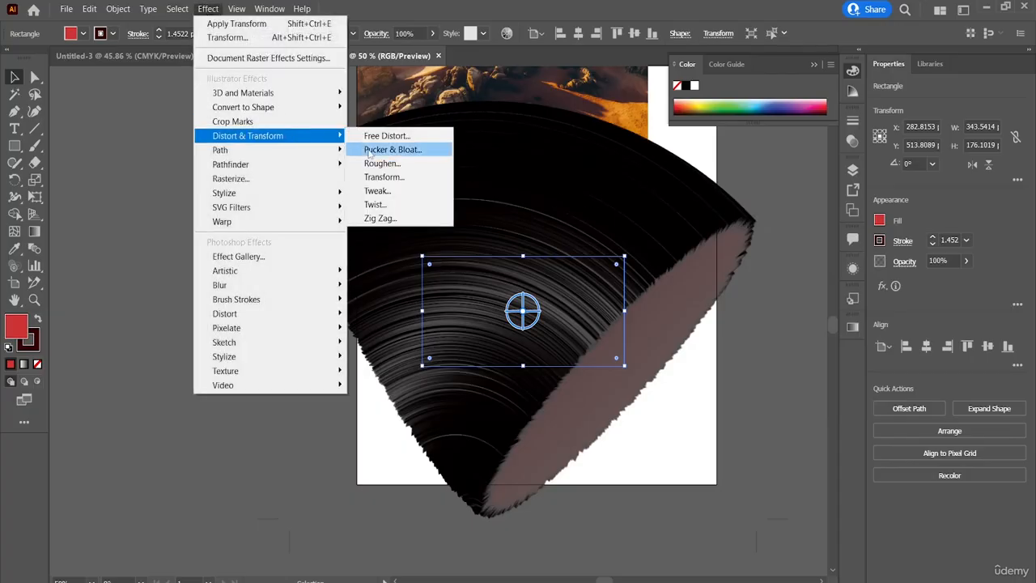
pyautogui.click(378, 192)
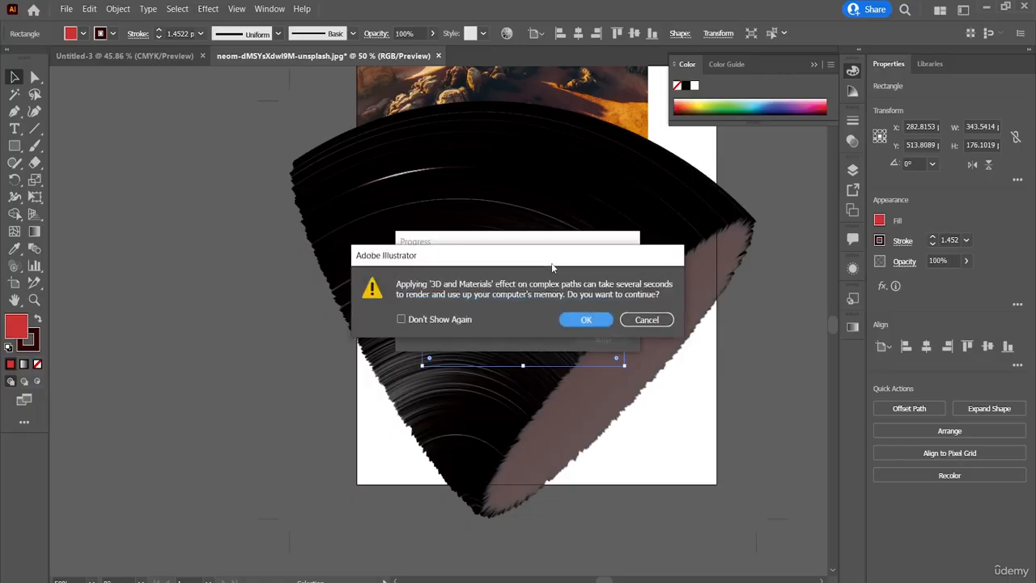
pyautogui.click(585, 321)
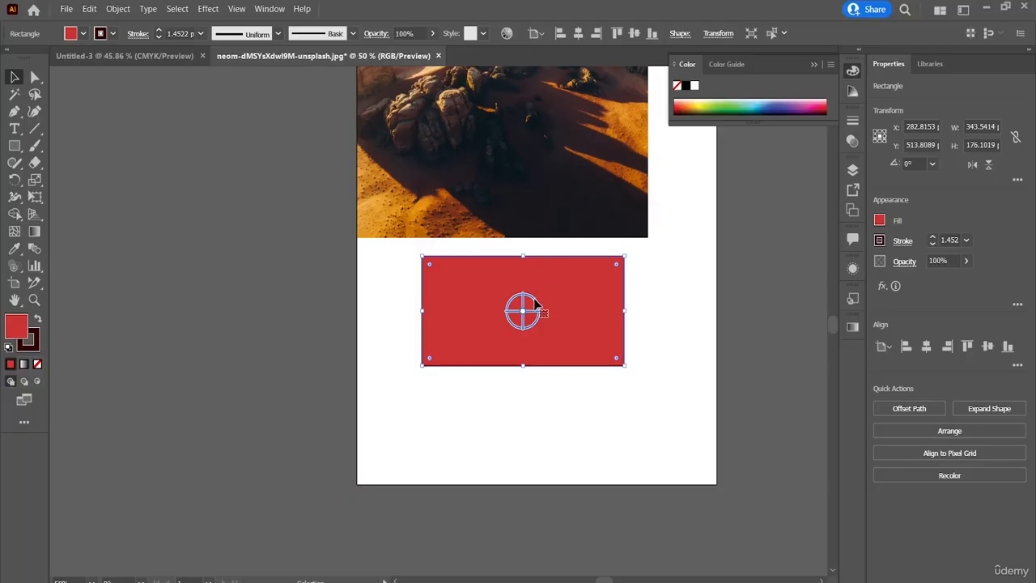
pyautogui.moveTo(536, 301)
pyautogui.mouseDown()
pyautogui.moveTo(507, 291)
pyautogui.moveTo(546, 310)
pyautogui.mouseUp()
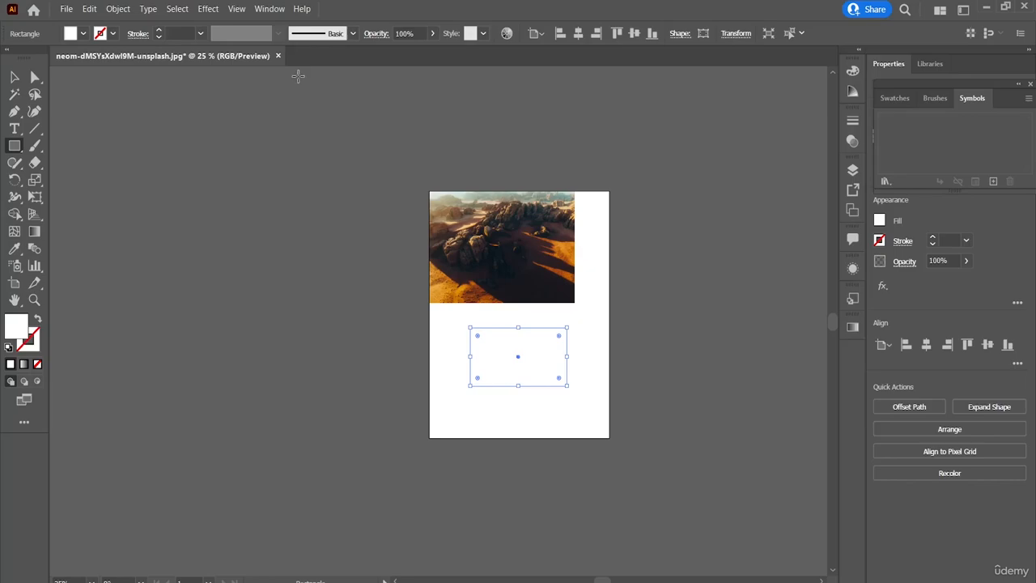
# Apply the Twist effect to the flat white rectangle below the photo with a small positive angle of a few degrees
pyautogui.click(212, 9)
pyautogui.moveTo(288, 151)
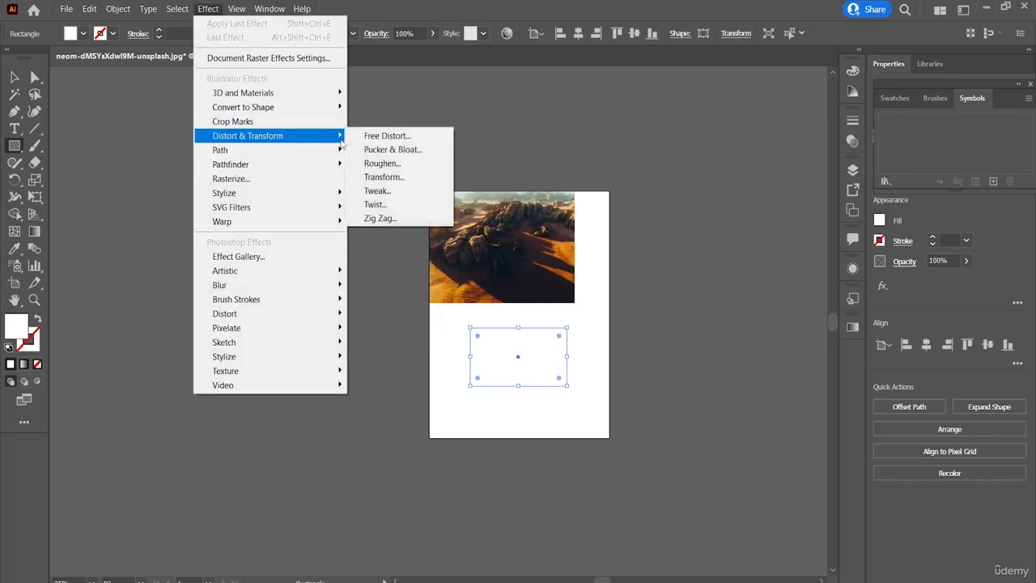
pyautogui.click(407, 210)
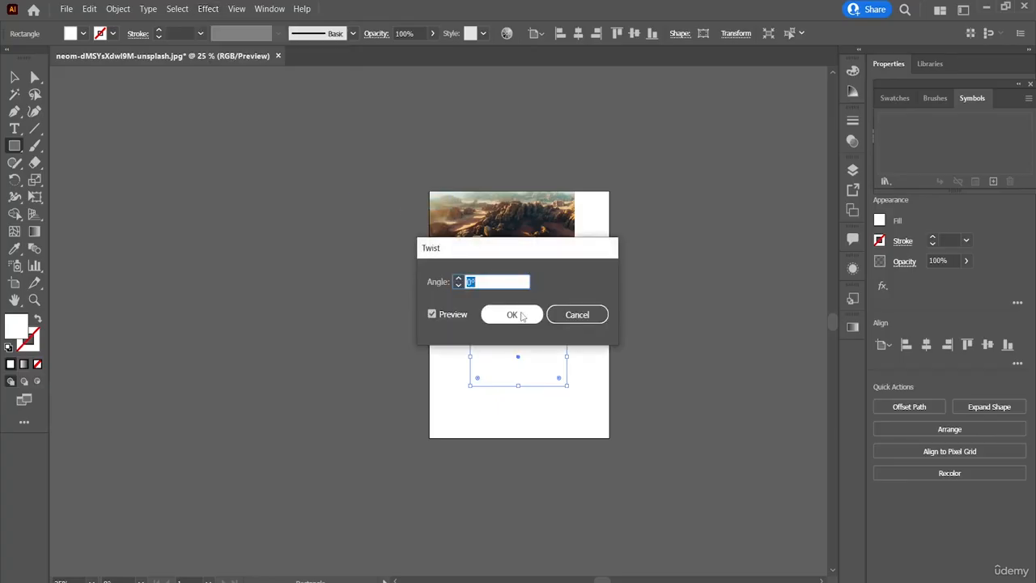
pyautogui.click(459, 279)
pyautogui.click(459, 279)
pyautogui.click(459, 279)
pyautogui.click(459, 278)
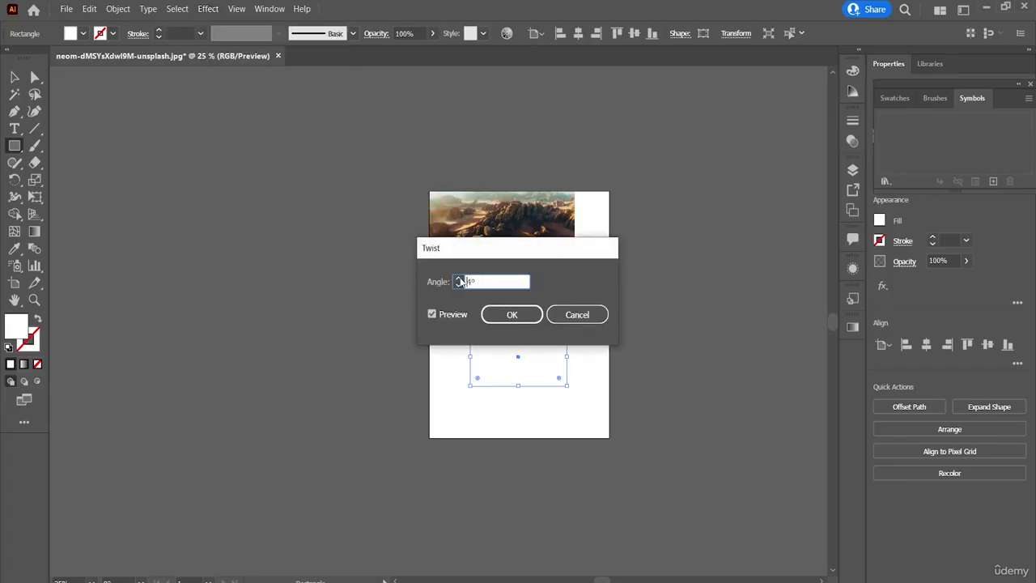
pyautogui.click(459, 278)
pyautogui.click(459, 279)
pyautogui.click(506, 314)
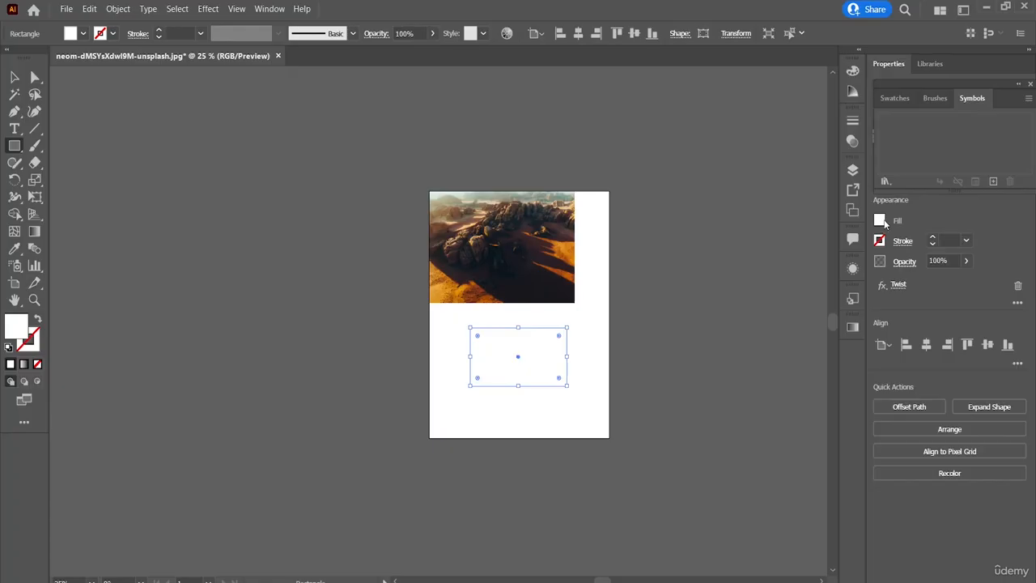
# Fill the twisted rectangle with the black Registration swatch
pyautogui.click(882, 222)
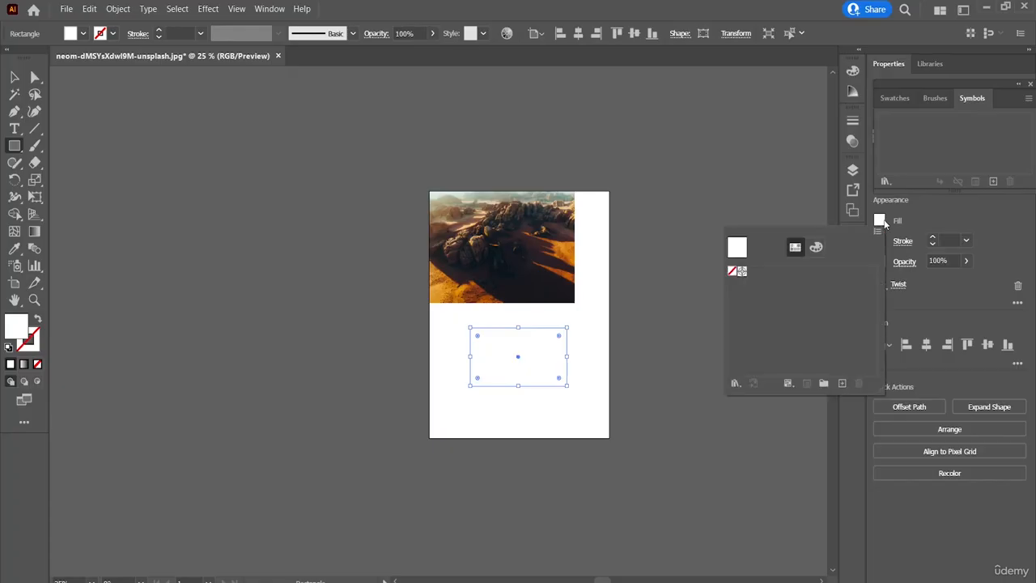
pyautogui.click(742, 272)
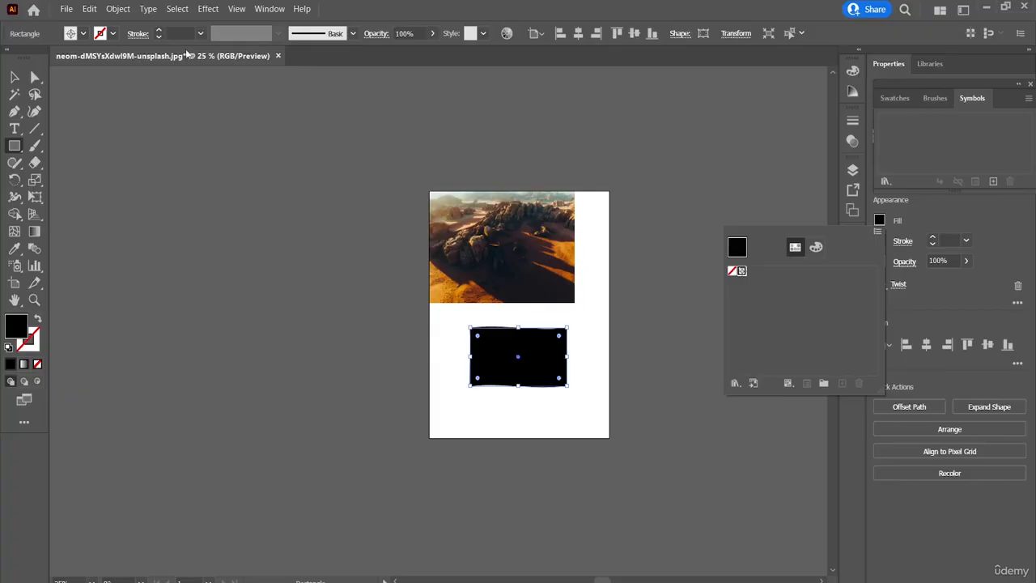
pyautogui.click(13, 82)
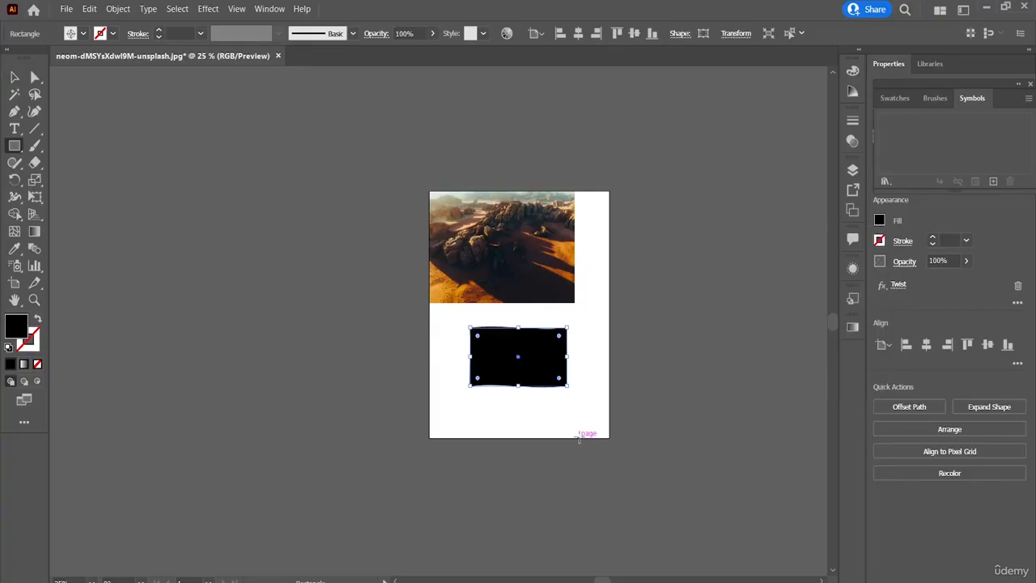
# Switch from rectangle drawing to the Selection tool and deselect the black rectangle
pyautogui.click(553, 441)
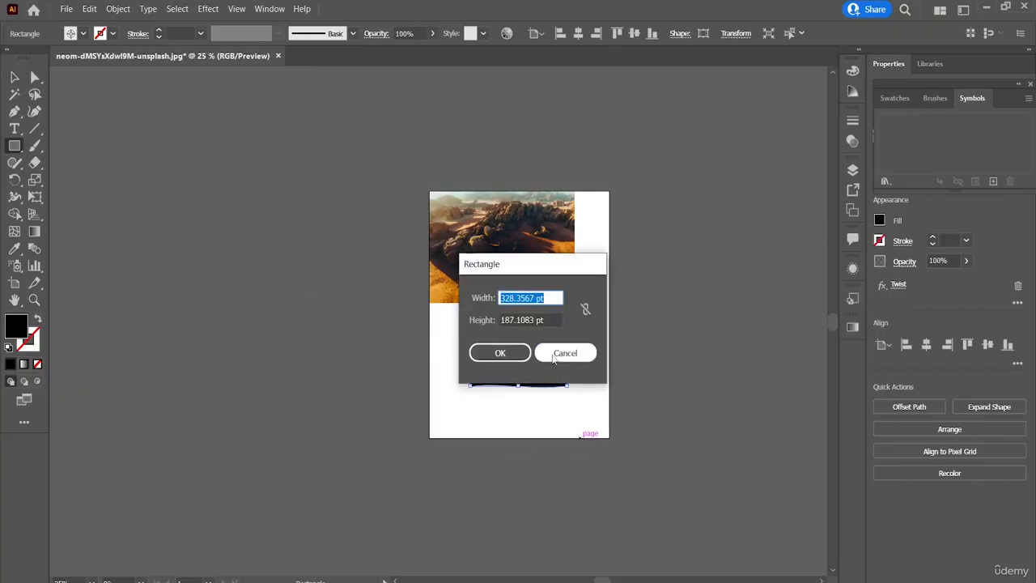
pyautogui.click(554, 358)
pyautogui.press('v')
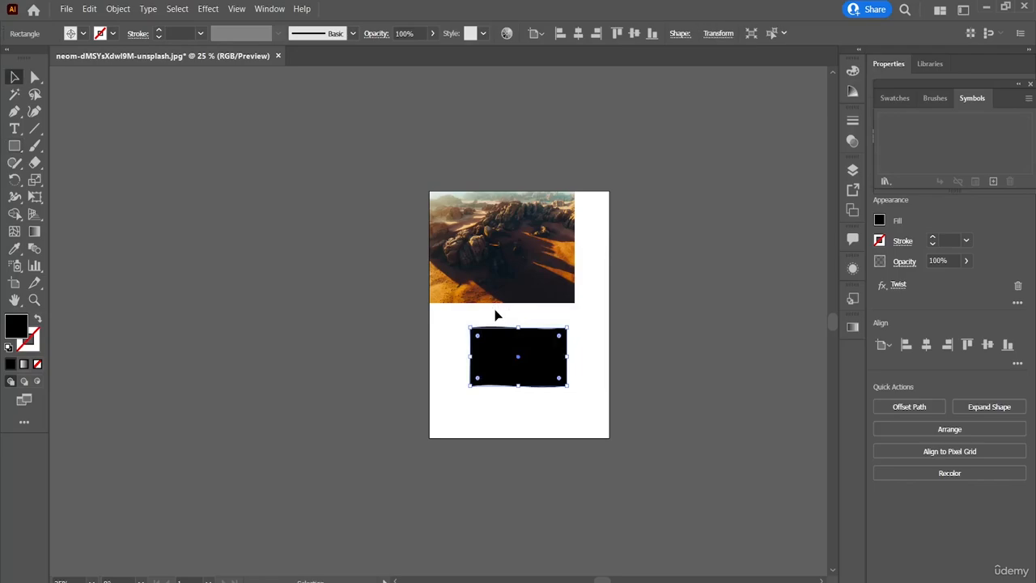
pyautogui.click(606, 375)
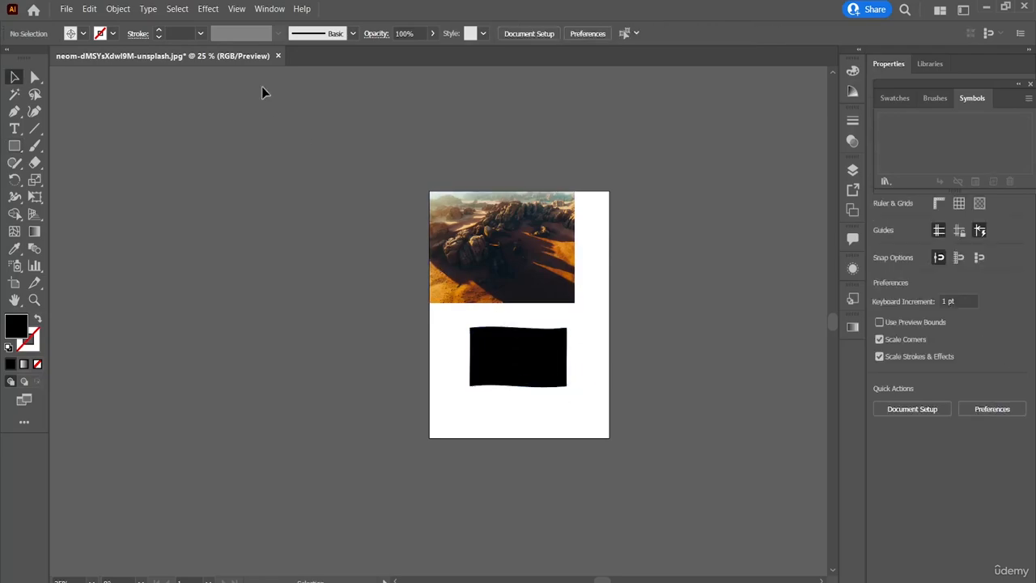
pyautogui.click(216, 11)
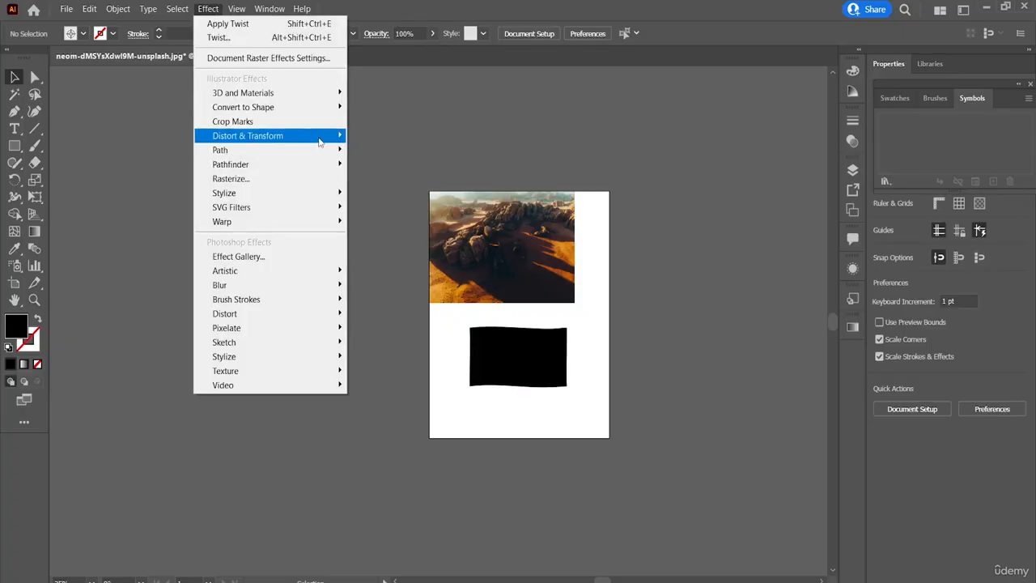
pyautogui.moveTo(321, 139)
pyautogui.click(382, 217)
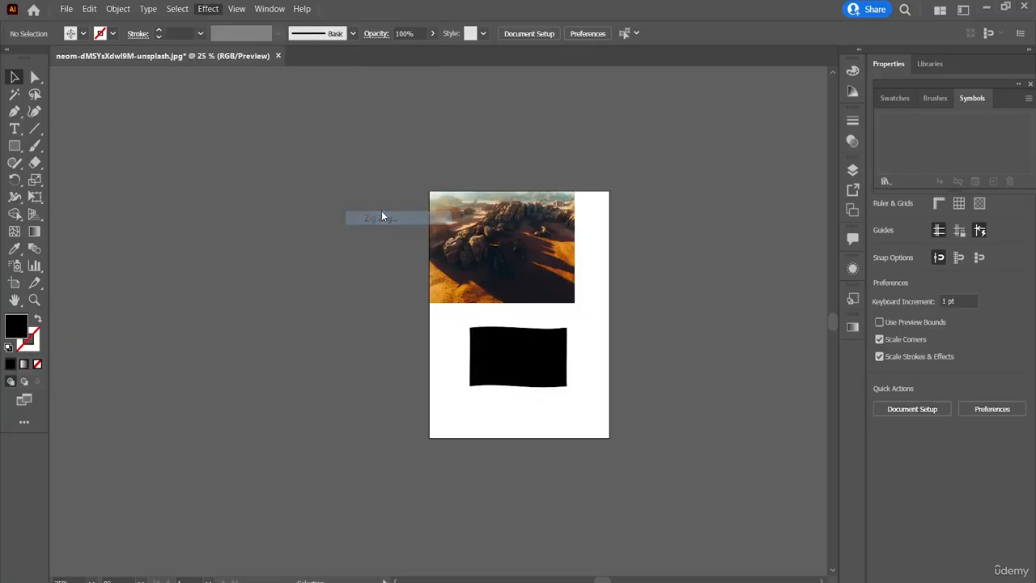
pyautogui.moveTo(539, 194); pyautogui.dragTo(340, 199)
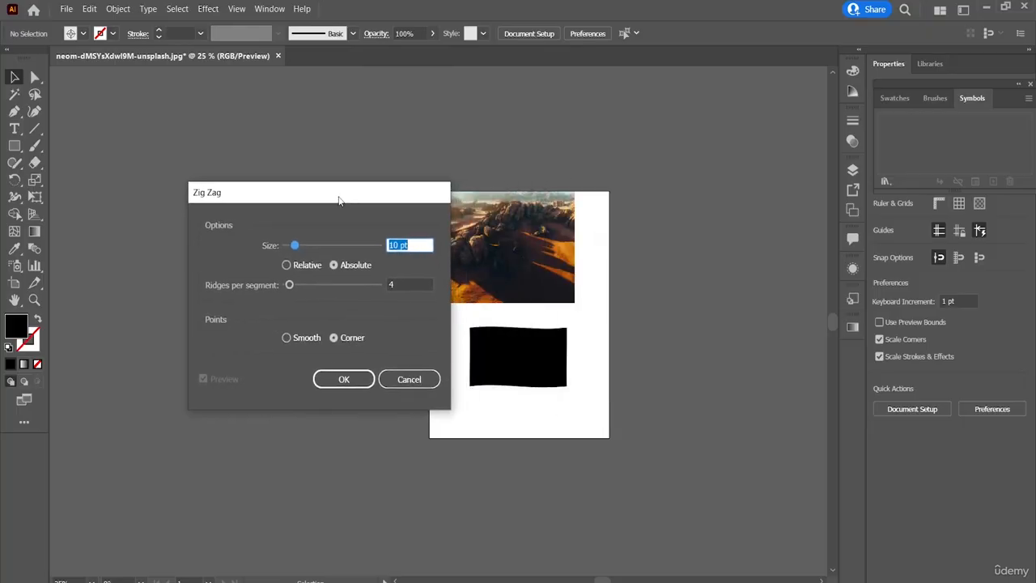
pyautogui.click(409, 379)
# Try the Zig Zag effect on the black rectangle with its preview on, leaving nothing selected
pyautogui.click(498, 364)
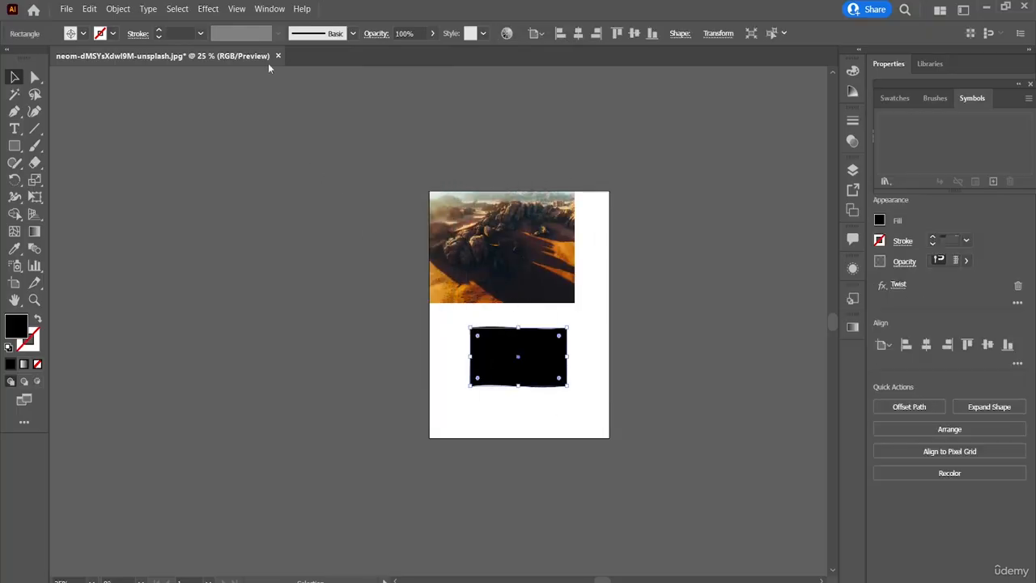
pyautogui.click(215, 10)
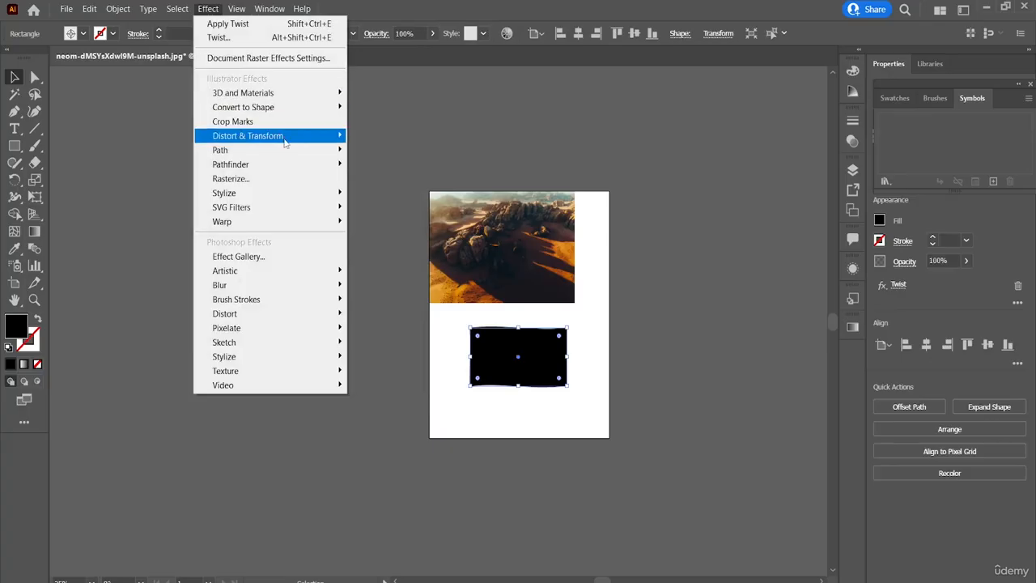
pyautogui.moveTo(291, 138)
pyautogui.click(375, 218)
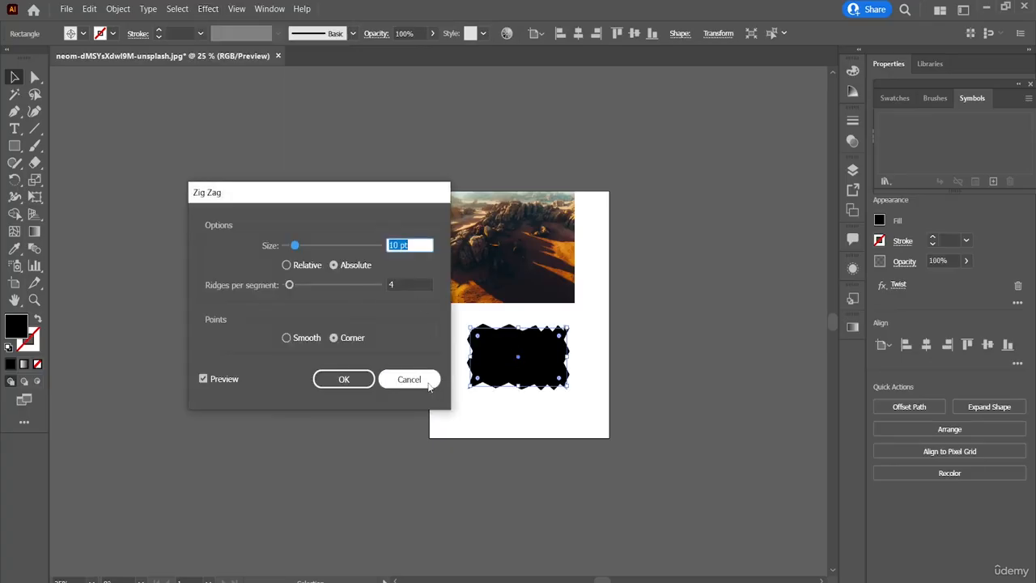
pyautogui.click(429, 384)
pyautogui.click(545, 399)
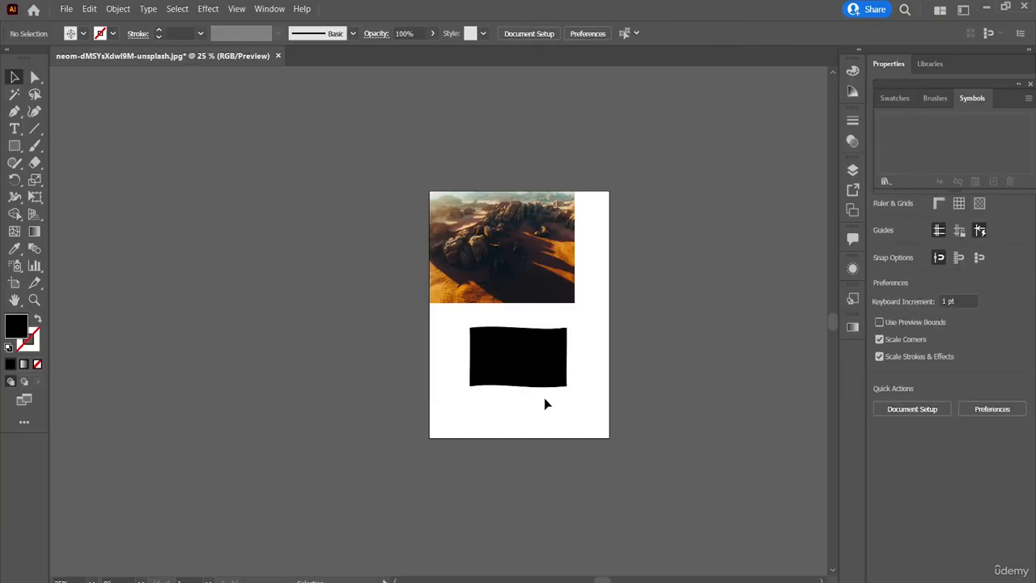
# Try the Offset Path effect on the black rectangle with a 10 pt offset and miter joins
pyautogui.click(208, 9)
pyautogui.moveTo(284, 152)
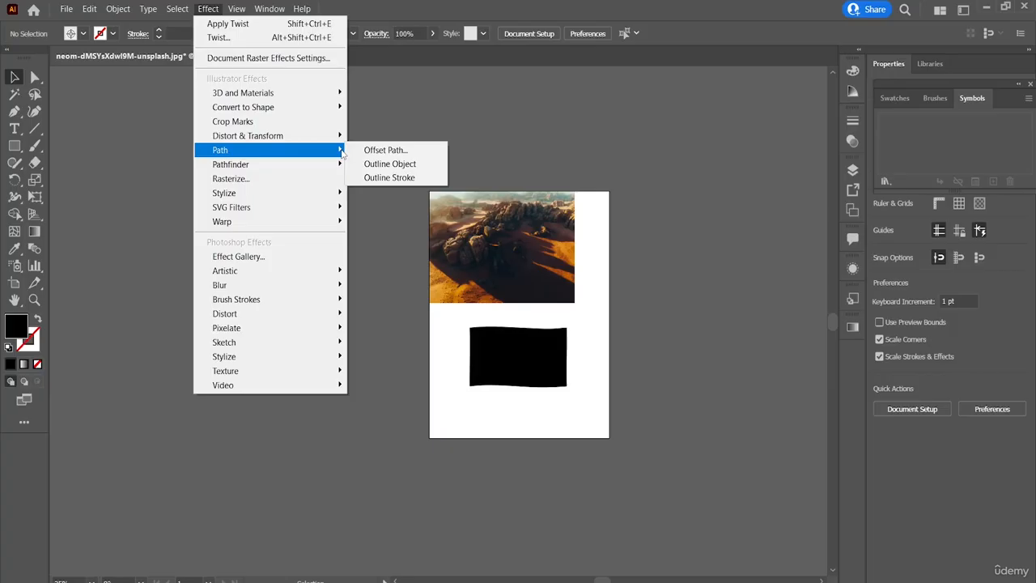
pyautogui.click(481, 313)
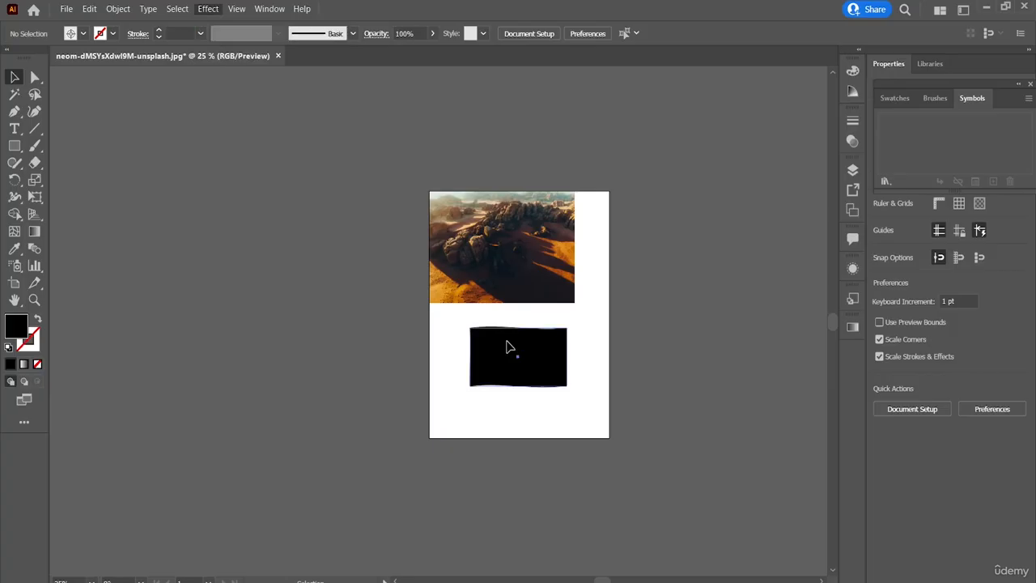
pyautogui.click(514, 347)
pyautogui.click(208, 8)
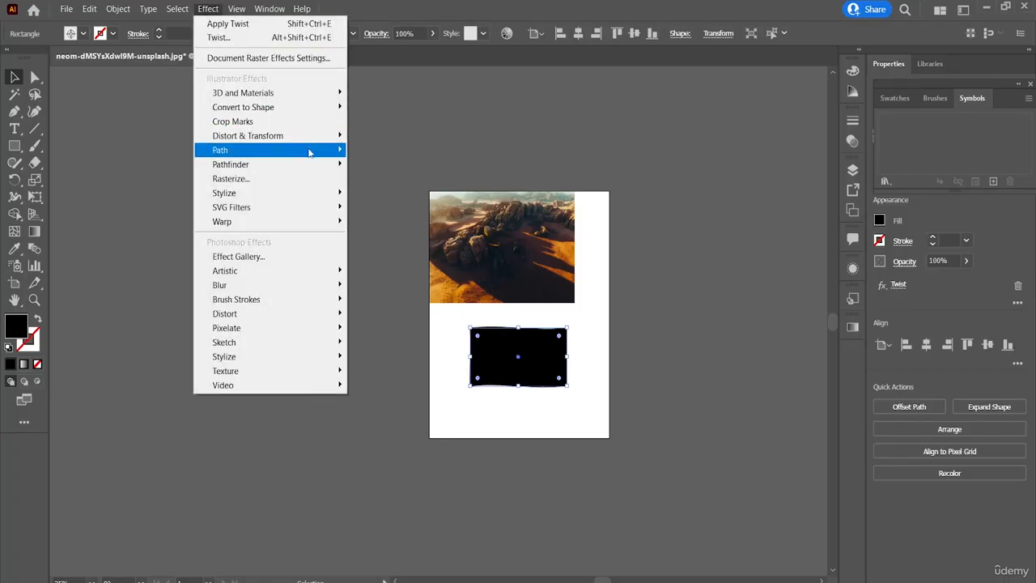
pyautogui.click(366, 152)
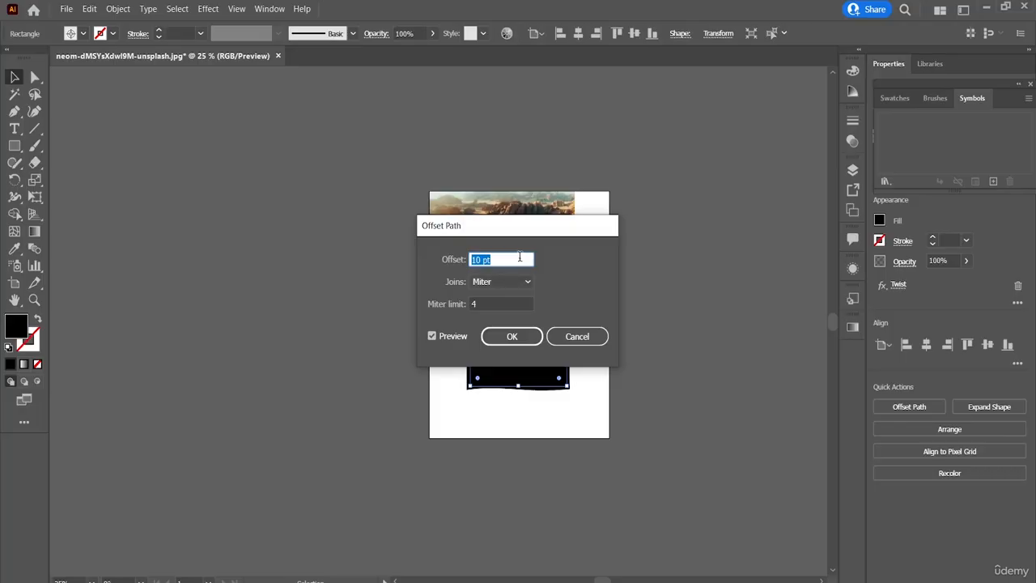
pyautogui.moveTo(539, 234); pyautogui.dragTo(748, 239)
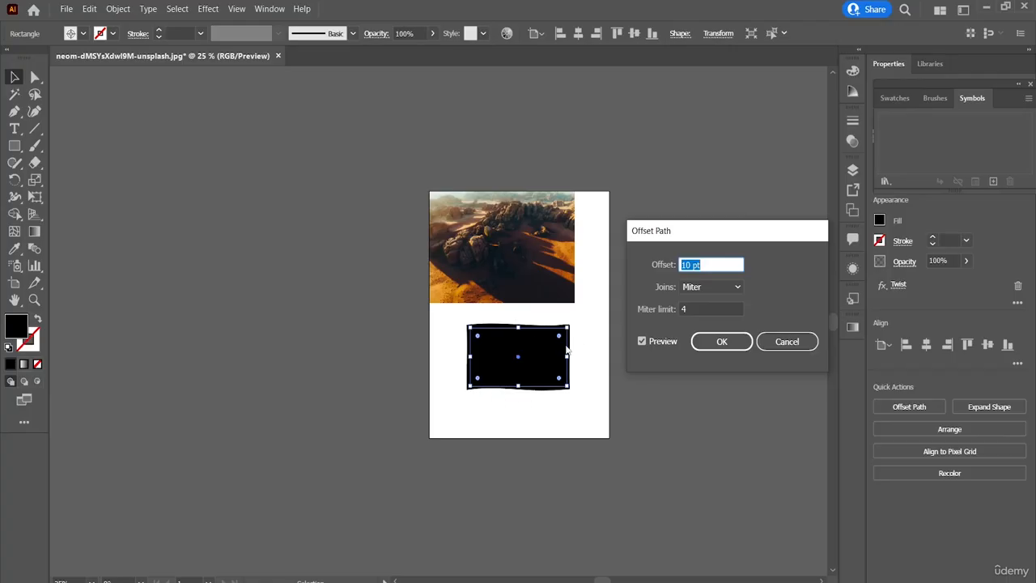
pyautogui.click(787, 341)
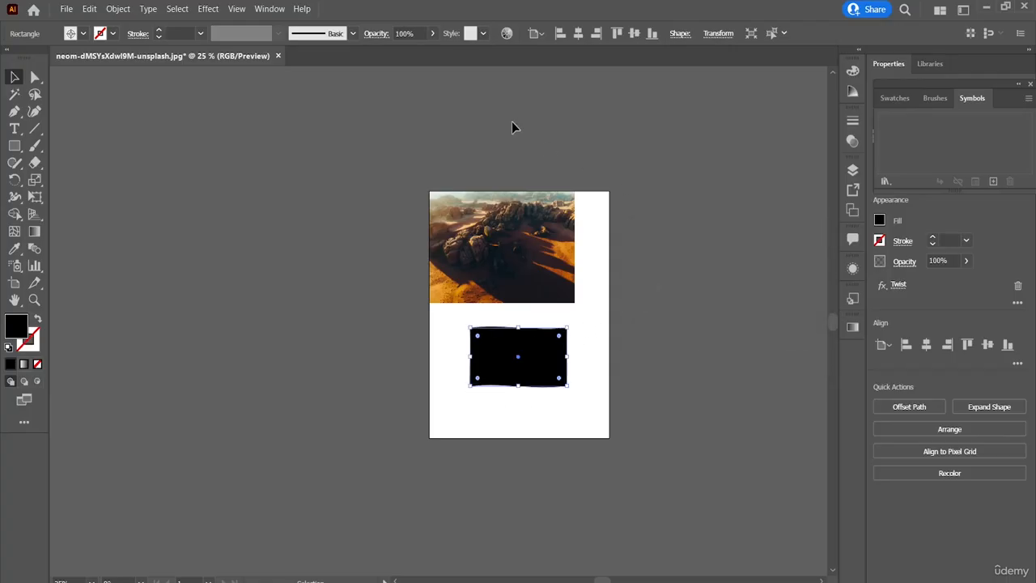
# Apply the Outline Object path effect to the black rectangle
pyautogui.click(208, 8)
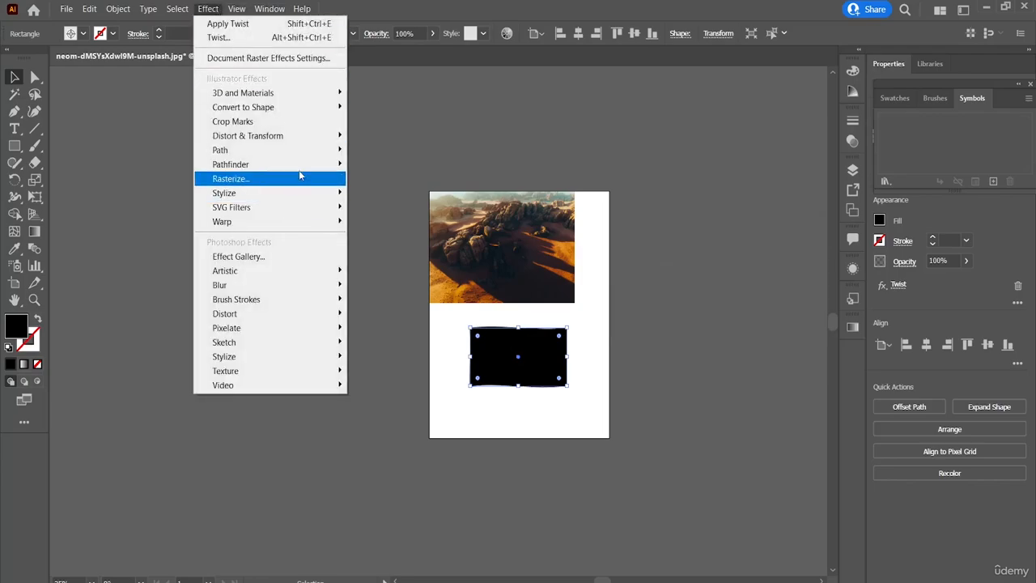
pyautogui.moveTo(328, 154)
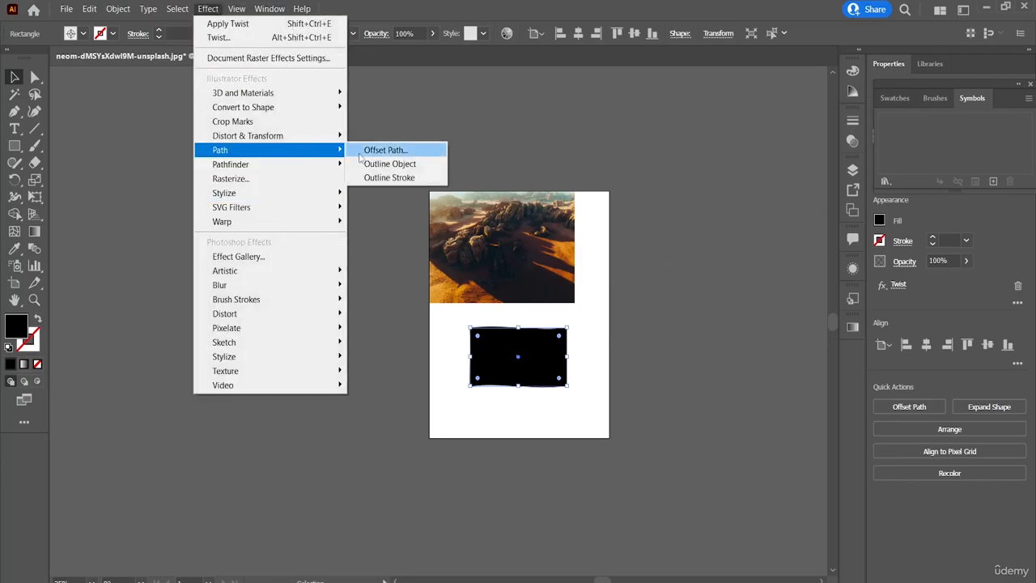
pyautogui.click(401, 166)
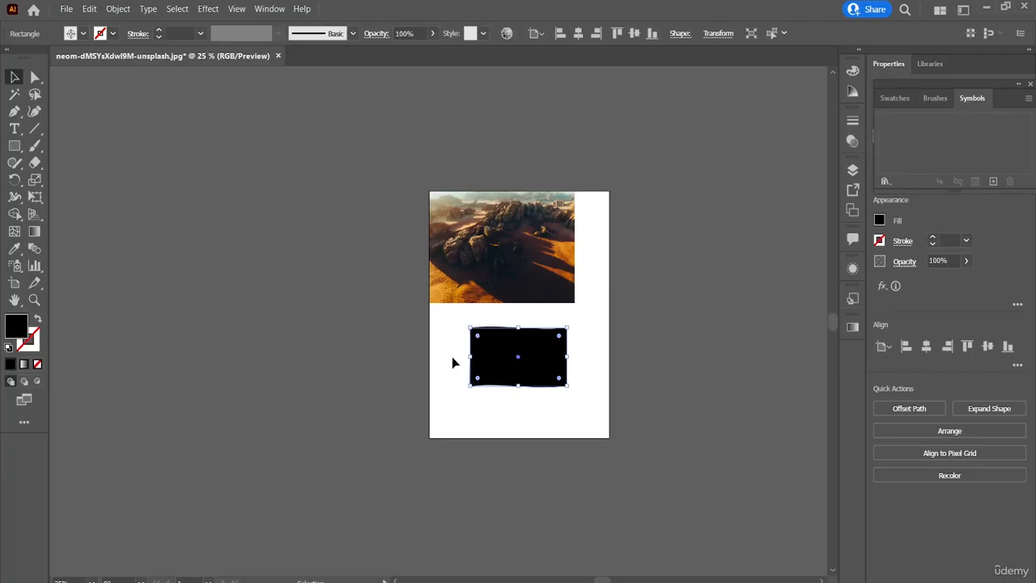
# Apply the Outline Stroke path effect to the black rectangle twice
pyautogui.click(204, 9)
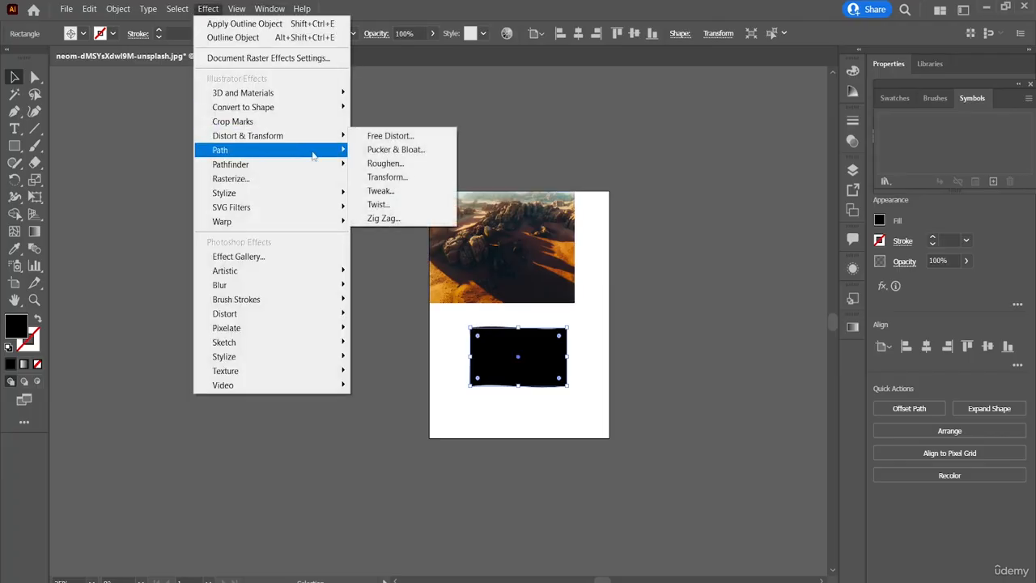
pyautogui.click(405, 181)
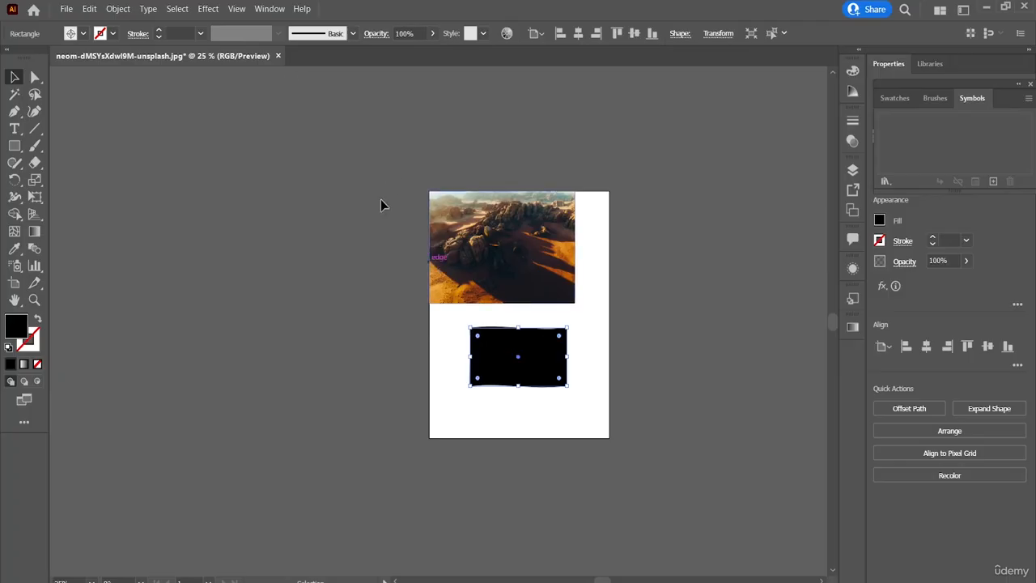
pyautogui.click(212, 9)
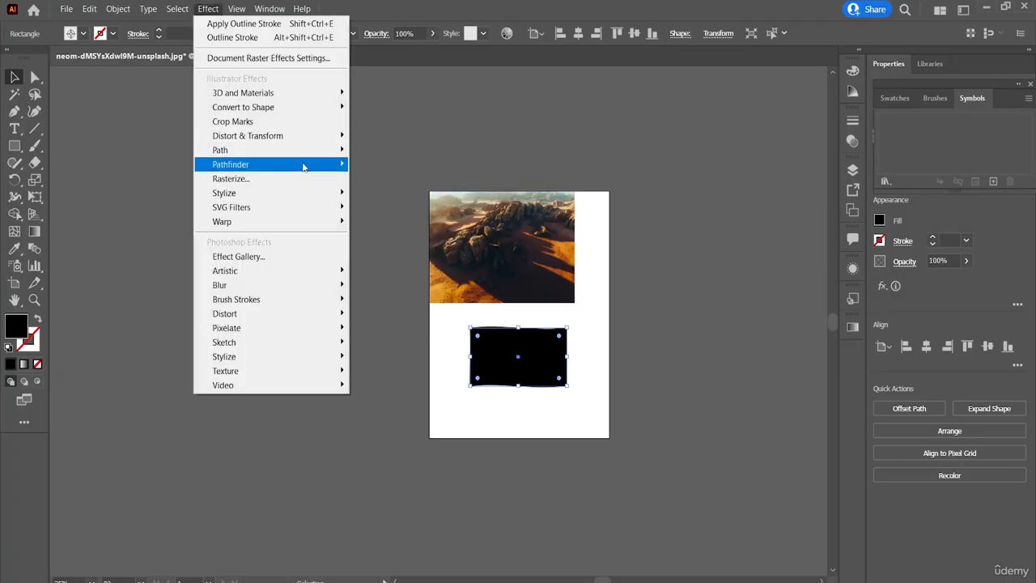
pyautogui.moveTo(242, 151)
pyautogui.click(395, 178)
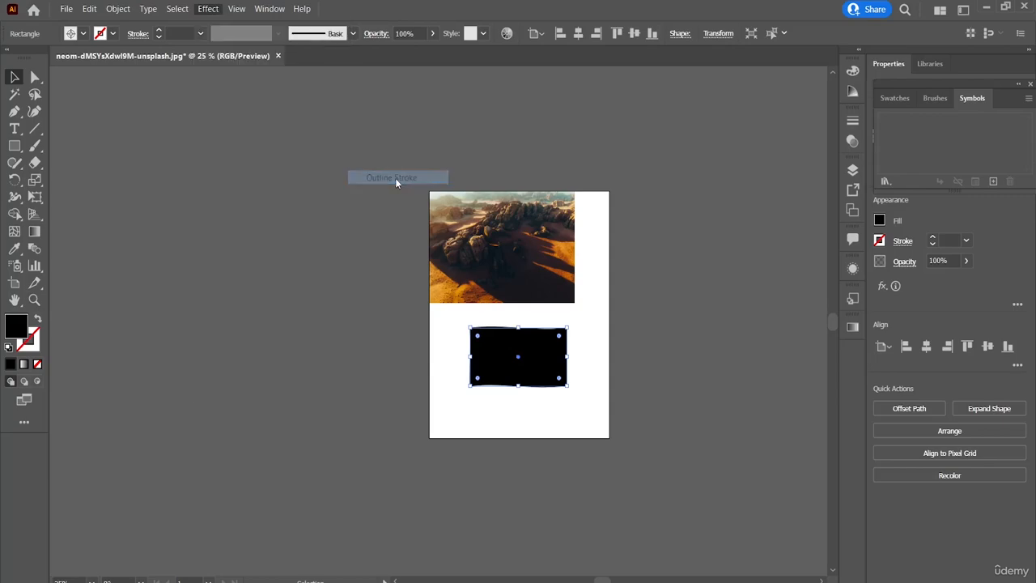
pyautogui.click(556, 330)
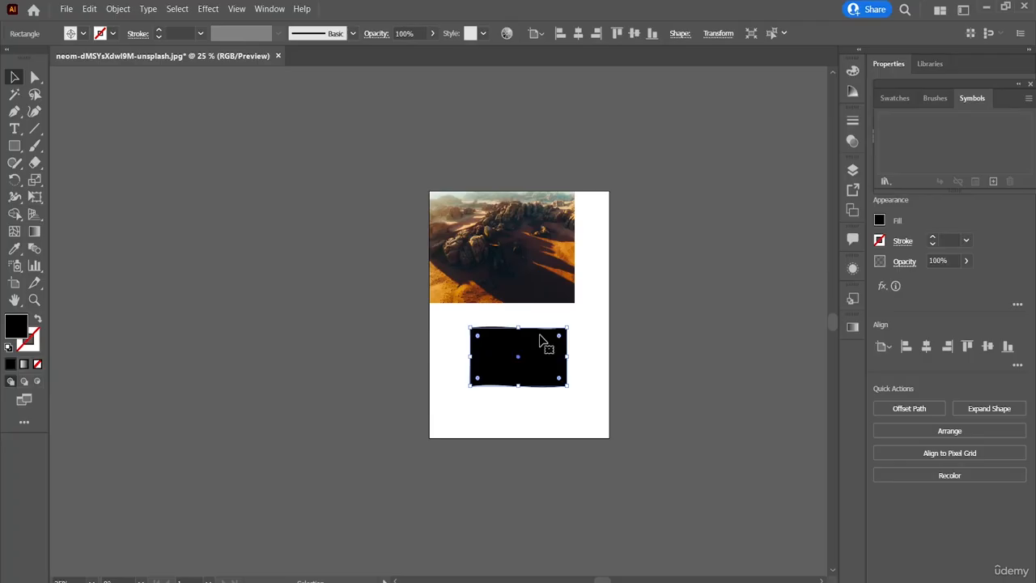
# Apply the Pathfinder Add effect to the black rectangle despite it being a single object
pyautogui.hscroll(-1, 541, 340)
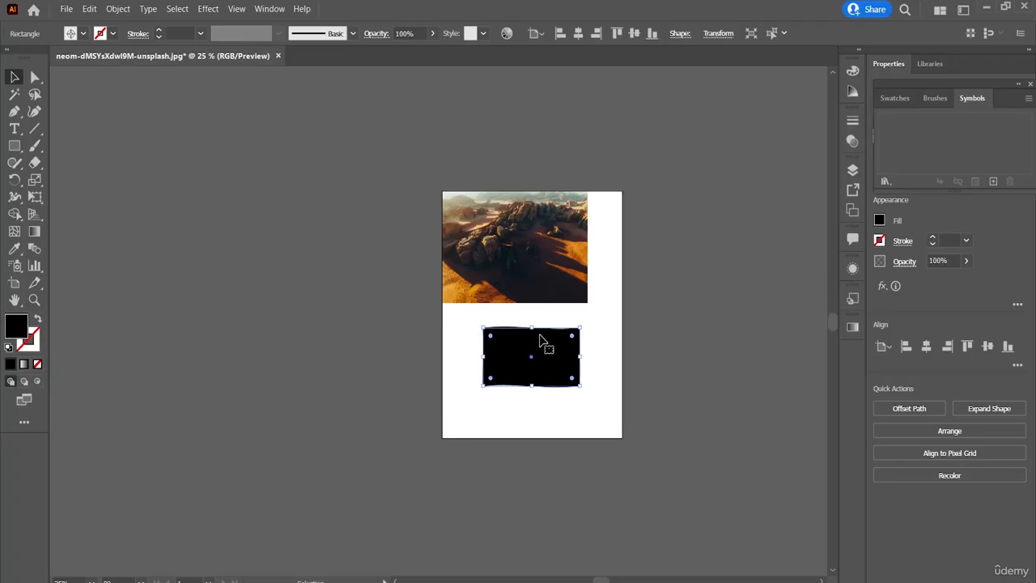
pyautogui.scroll(2, 504, 340)
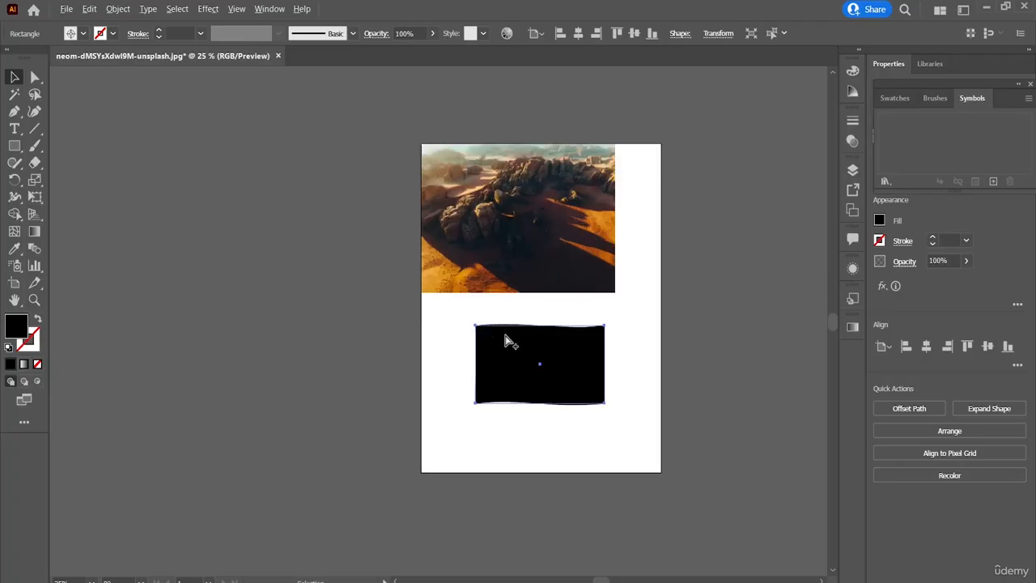
pyautogui.scroll(1, 504, 340)
pyautogui.moveTo(592, 375); pyautogui.dragTo(574, 392)
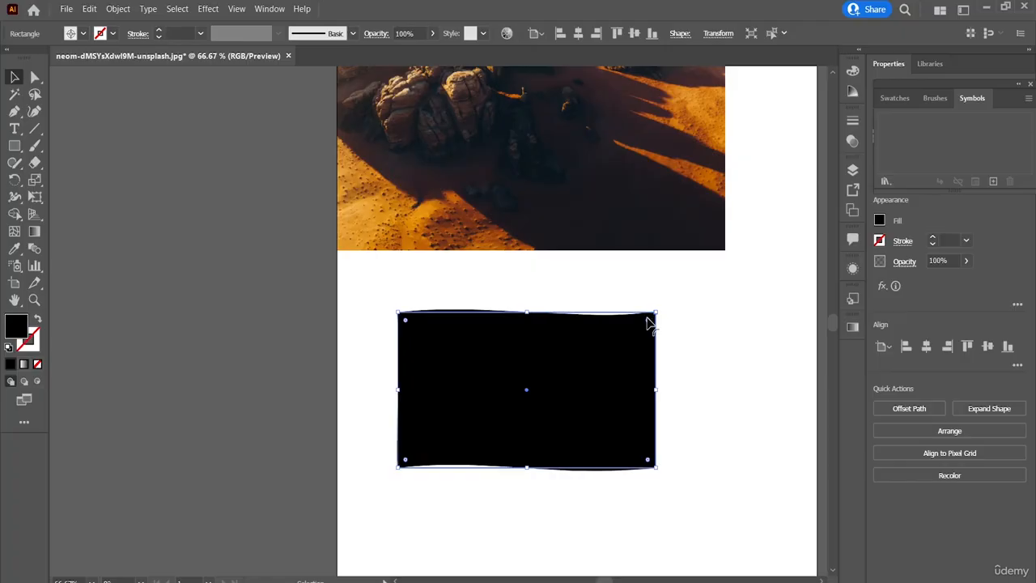
pyautogui.moveTo(649, 321); pyautogui.dragTo(705, 248)
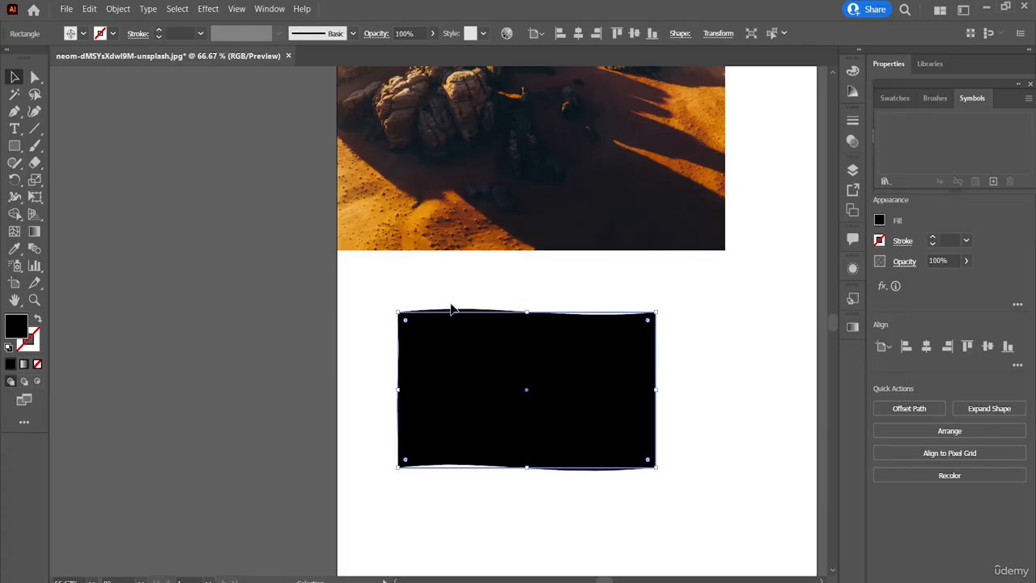
pyautogui.click(217, 11)
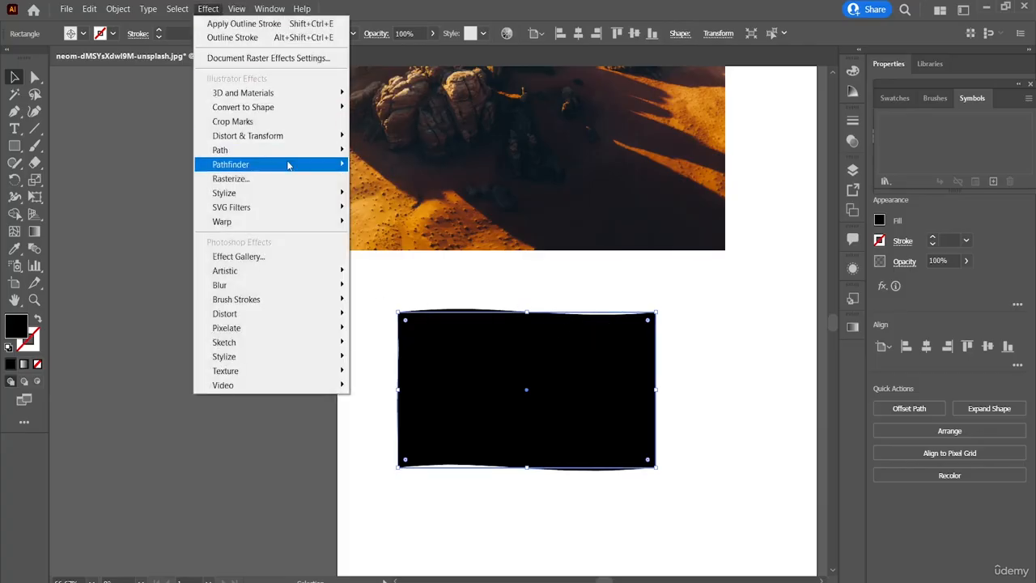
pyautogui.moveTo(308, 165)
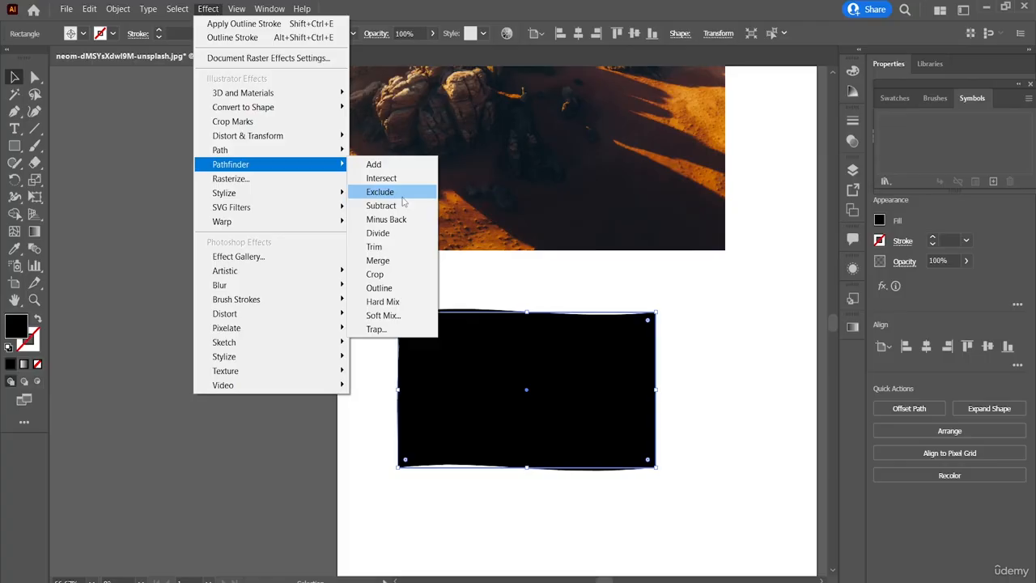
pyautogui.click(401, 164)
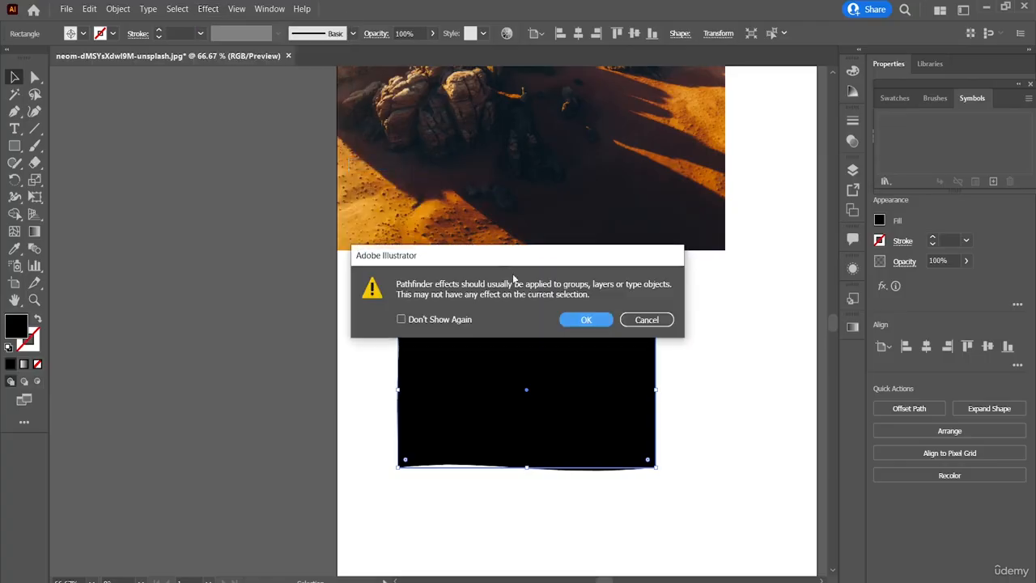
pyautogui.click(585, 319)
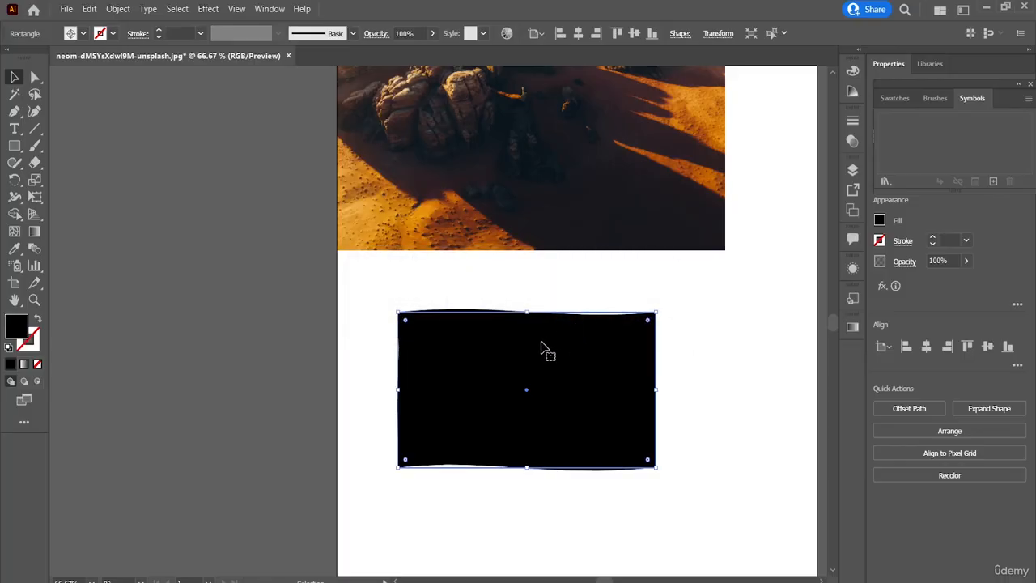
# Move the black rectangle about 98 pt to the right and 35 pt down, and deselect it
pyautogui.moveTo(543, 348); pyautogui.dragTo(621, 377)
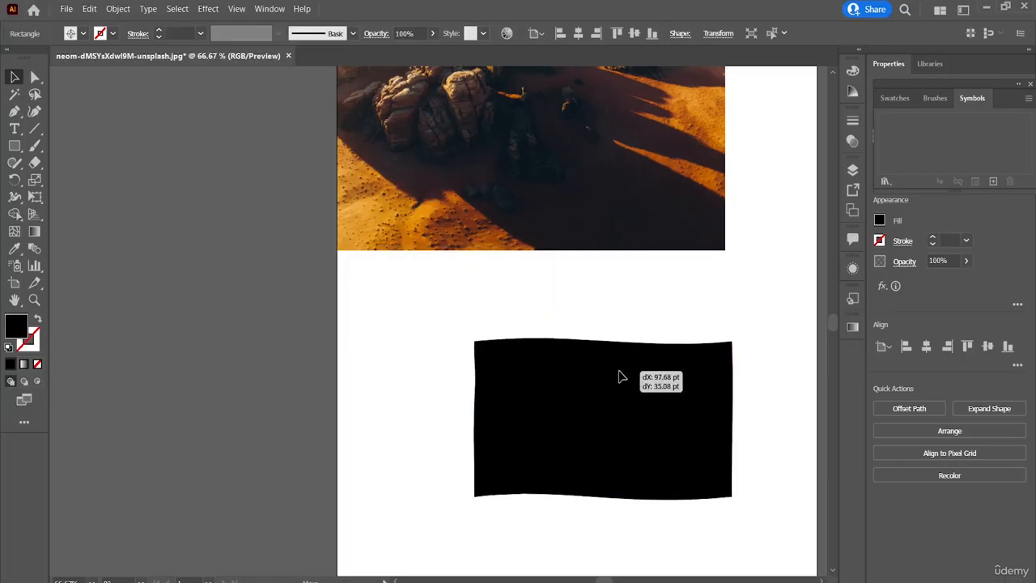
pyautogui.click(548, 307)
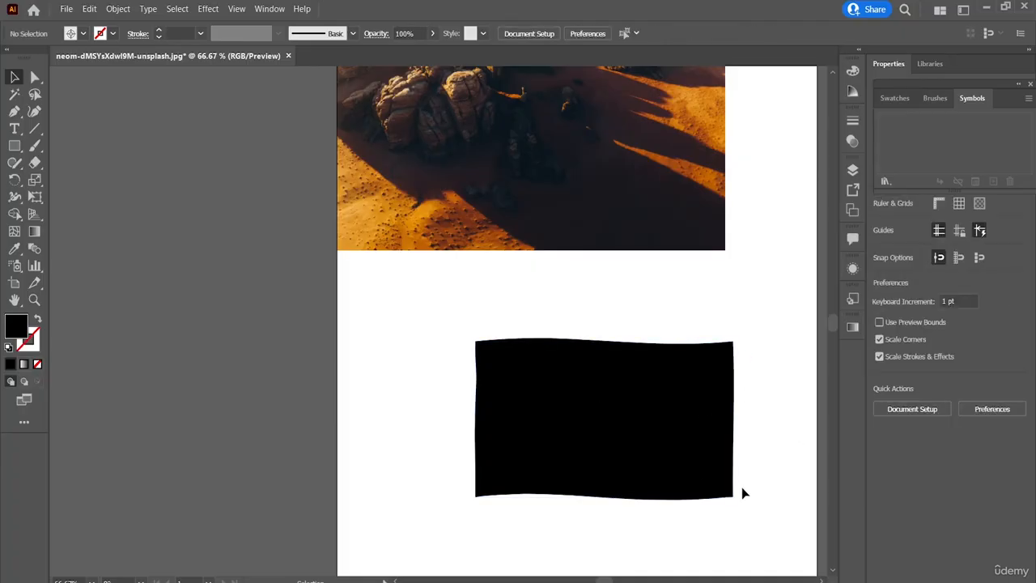
# Apply the Pathfinder Divide effect as a new effect instance with nothing selected
pyautogui.click(200, 10)
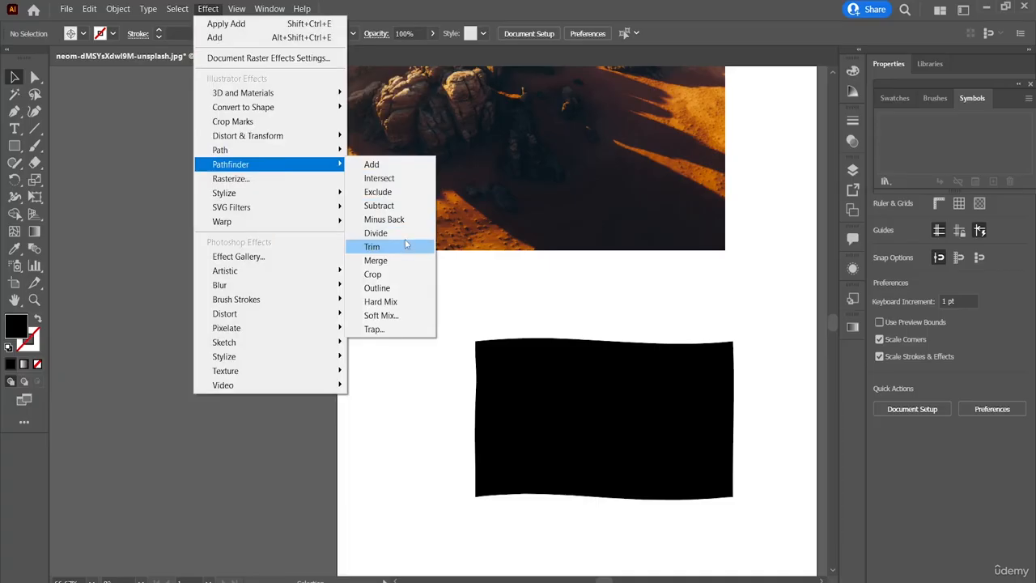
pyautogui.click(405, 235)
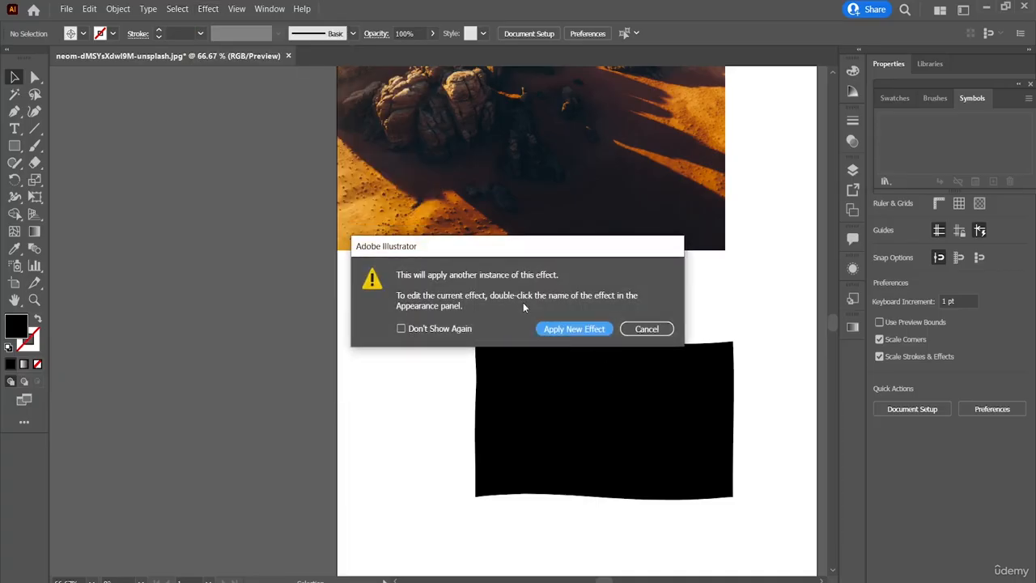
pyautogui.click(575, 329)
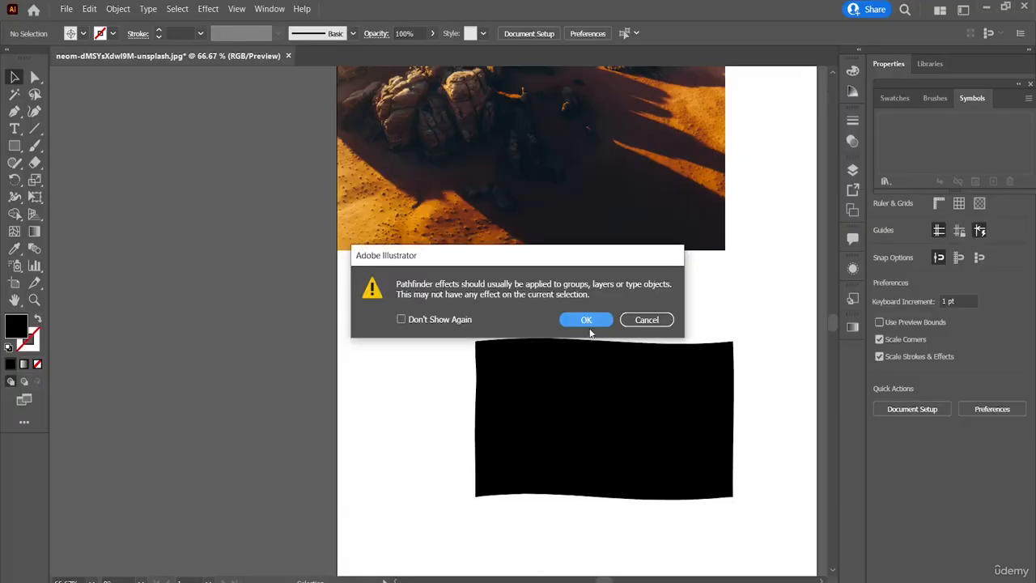
pyautogui.click(587, 321)
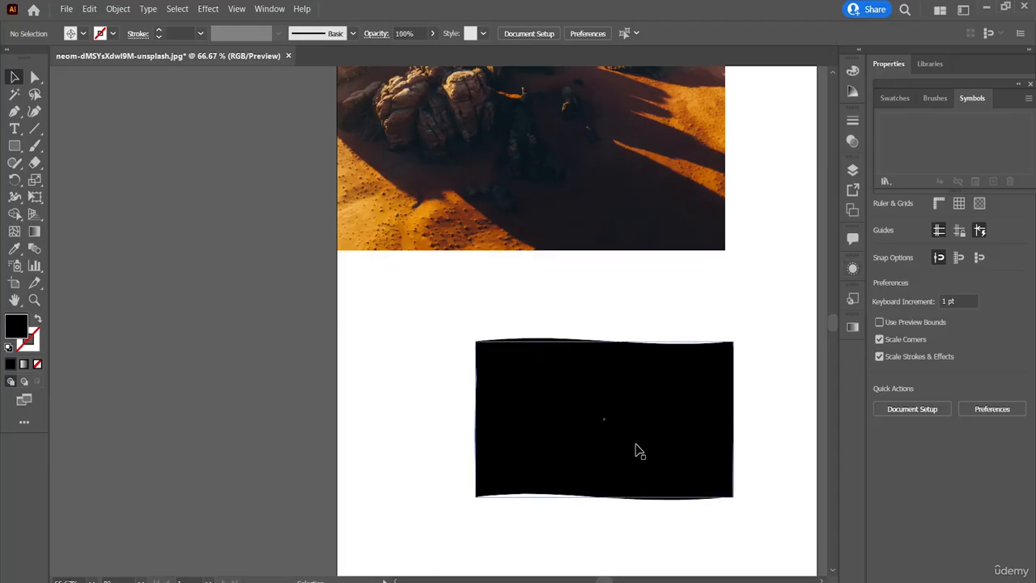
# Move the black rectangle straight up to overlap the photo's lower edge, and apply the Pathfinder Trim effect to it as a new instance
pyautogui.moveTo(637, 451); pyautogui.dragTo(637, 293)
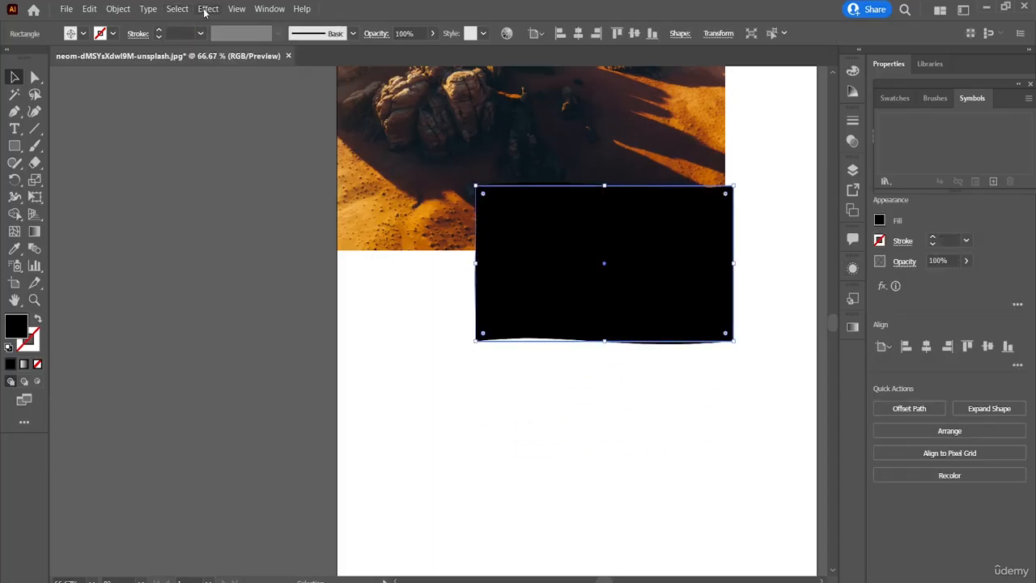
pyautogui.click(207, 9)
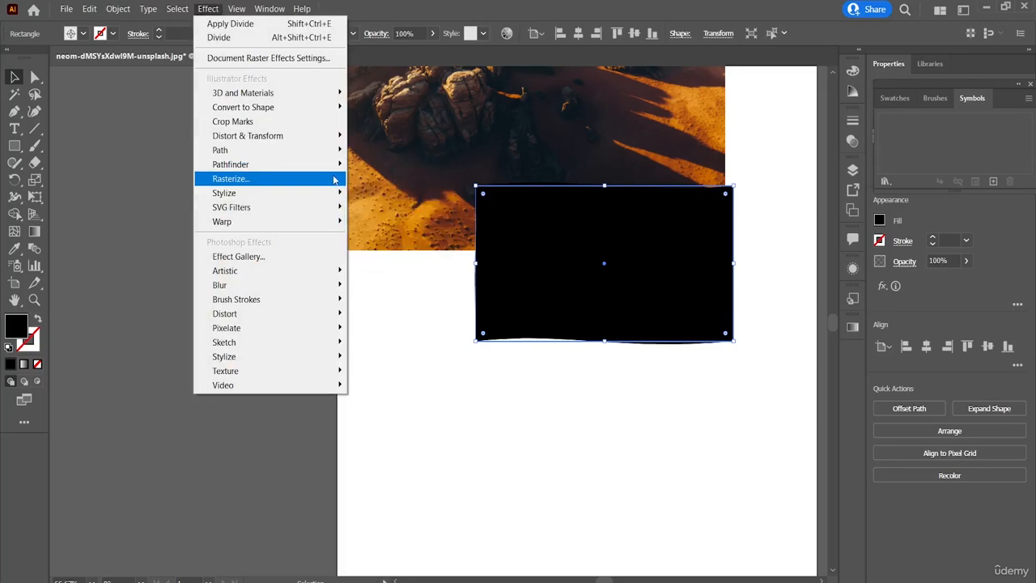
pyautogui.moveTo(336, 168)
pyautogui.click(385, 251)
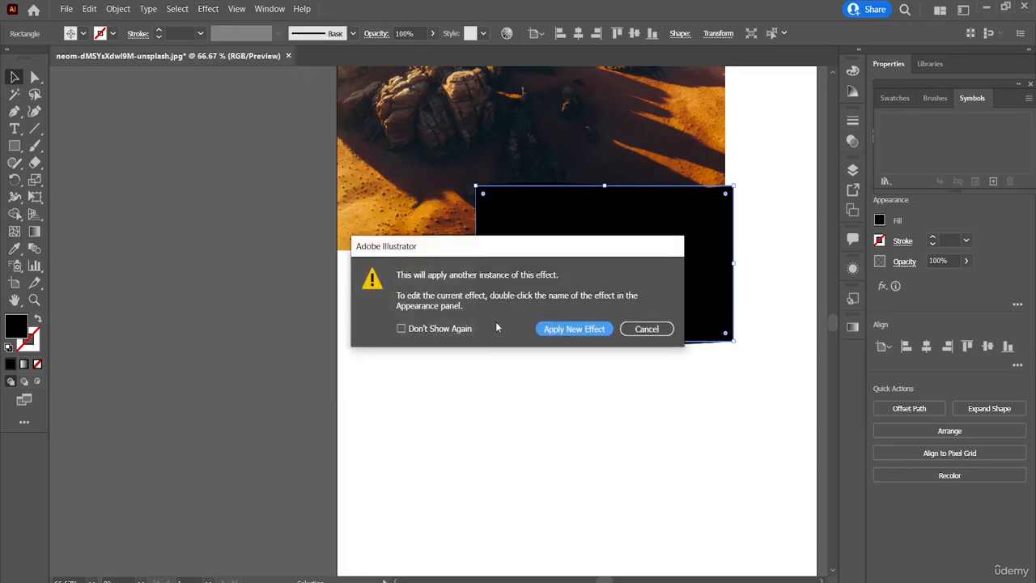
pyautogui.click(563, 332)
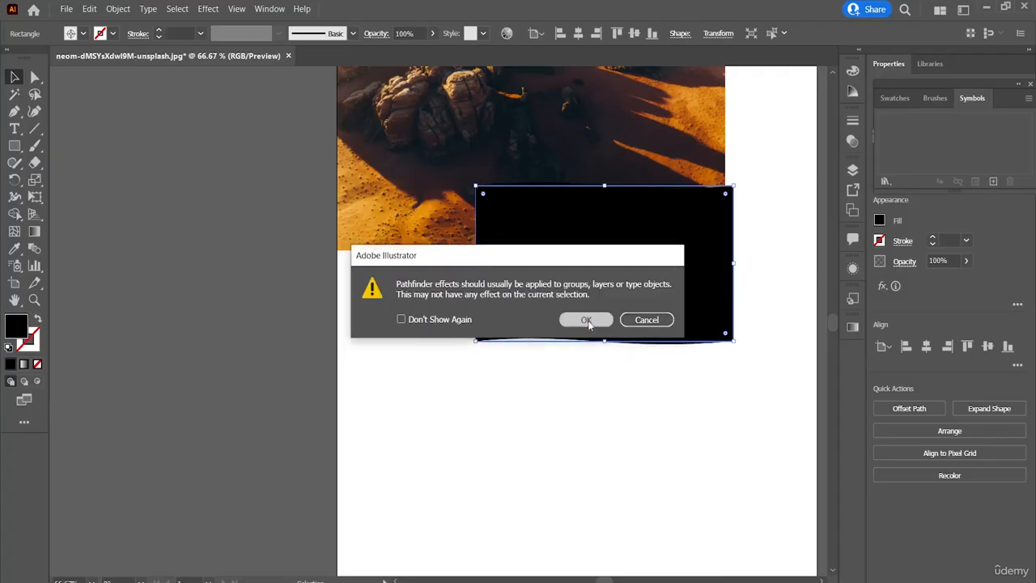
pyautogui.click(586, 319)
# Add the photo to the selection with the black rectangle and apply the Pathfinder Minus Back effect to both
pyautogui.keyDown('shift'); pyautogui.click(421, 148); pyautogui.keyUp('shift')
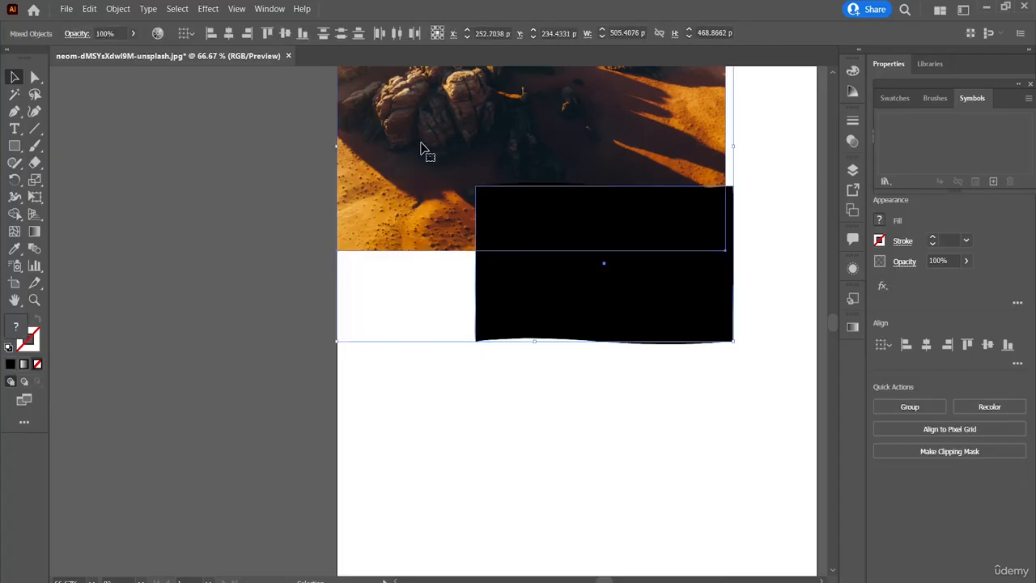
pyautogui.click(212, 9)
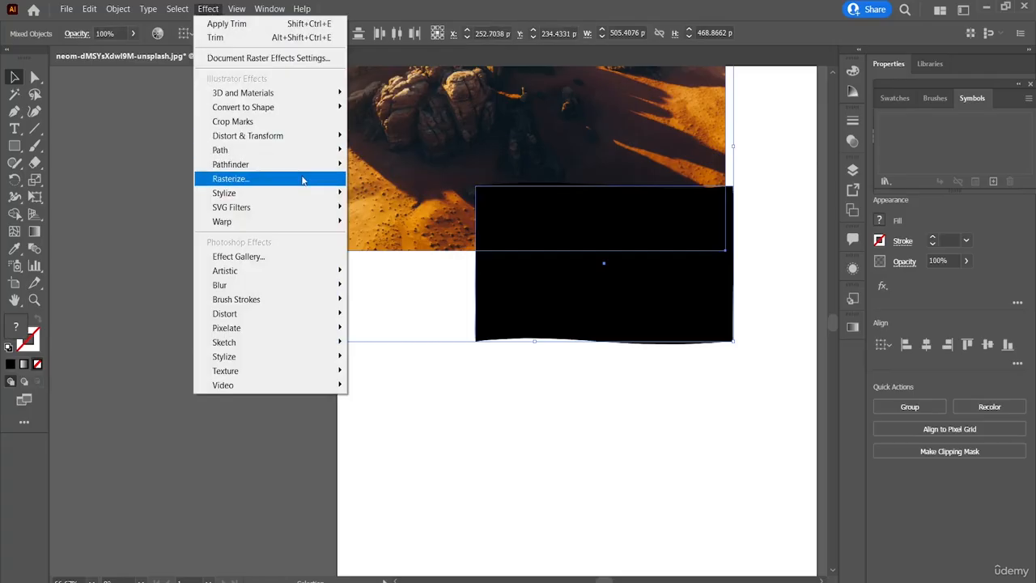
pyautogui.moveTo(328, 167)
pyautogui.click(380, 224)
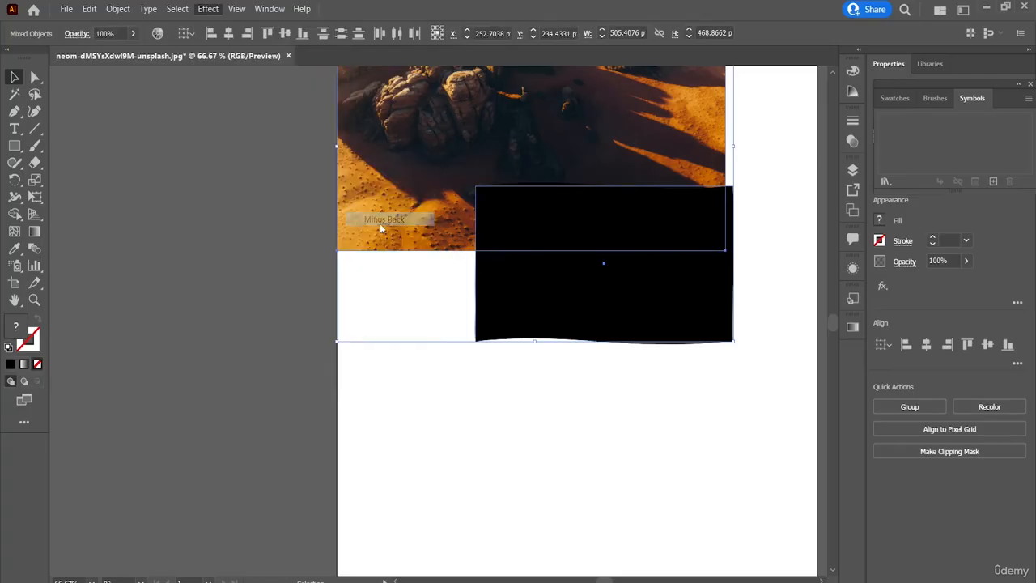
pyautogui.click(587, 319)
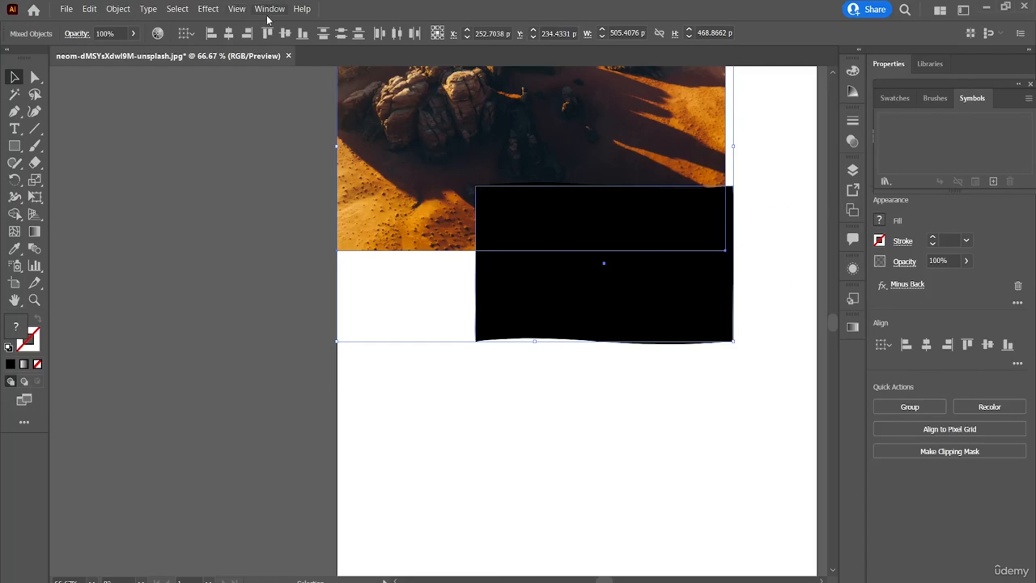
# Rasterize the photo and rectangle in RGB at Screen (72 ppi) with a transparent background and the Create Clipping Mask option
pyautogui.click(211, 9)
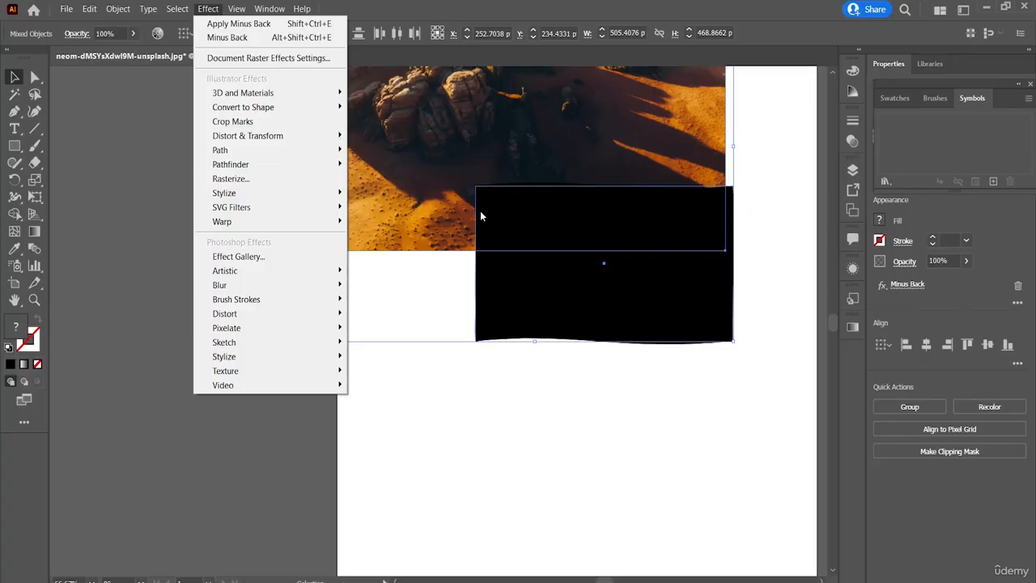
pyautogui.click(281, 178)
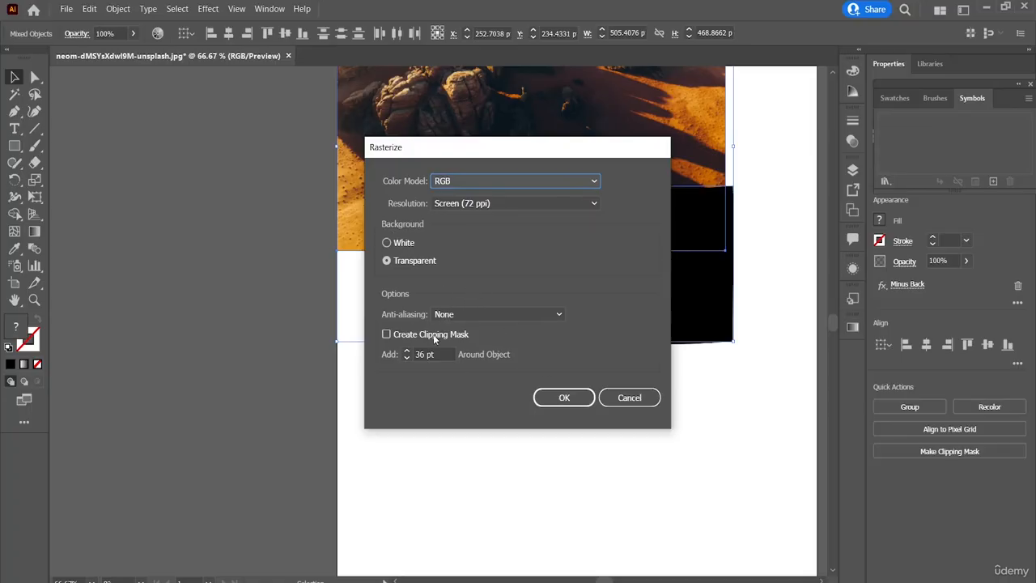
pyautogui.click(387, 334)
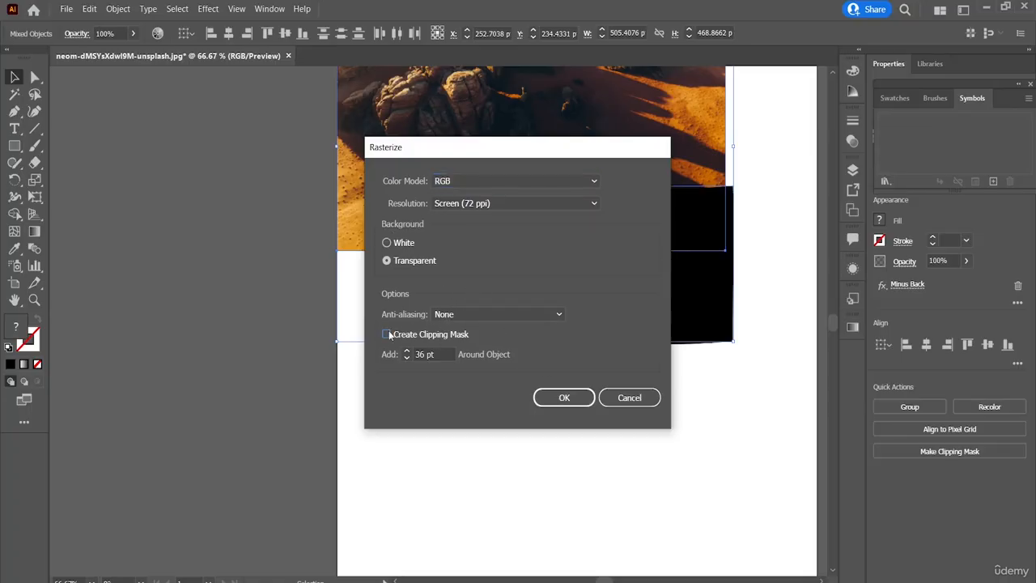
pyautogui.click(565, 398)
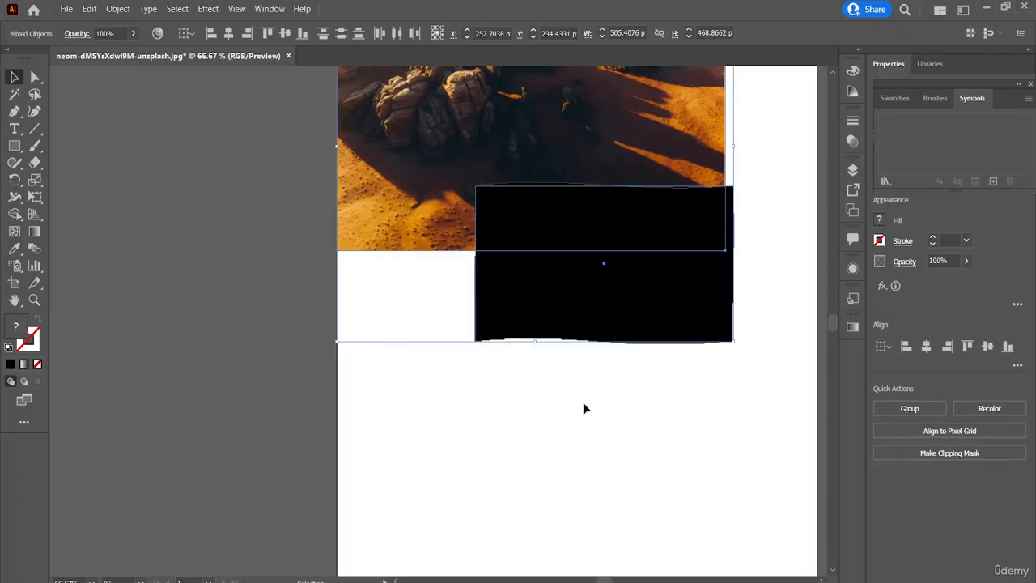
# Move the photo and rectangle slightly right and down, isolate the rectangle to nudge it upward, and return to the layer level
pyautogui.scroll(4, 572, 276)
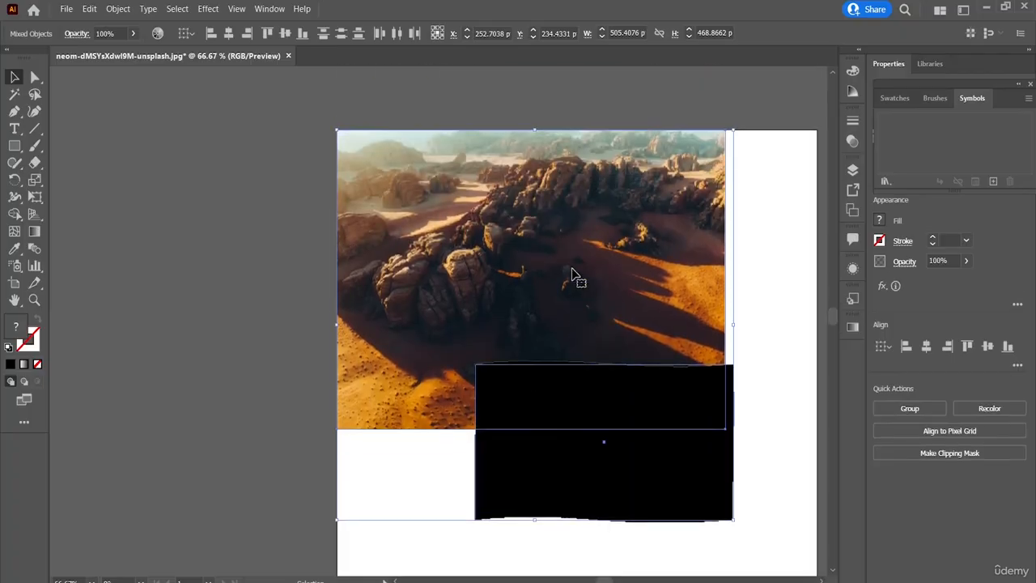
pyautogui.moveTo(572, 276); pyautogui.dragTo(526, 243)
pyautogui.click(632, 418)
pyautogui.doubleClick(633, 419)
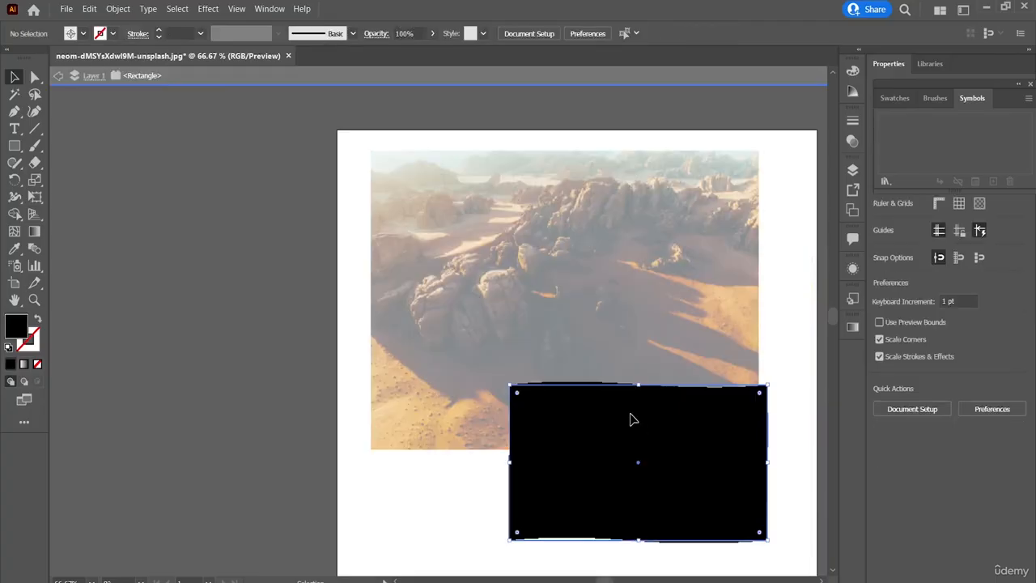
pyautogui.moveTo(633, 418); pyautogui.dragTo(627, 394)
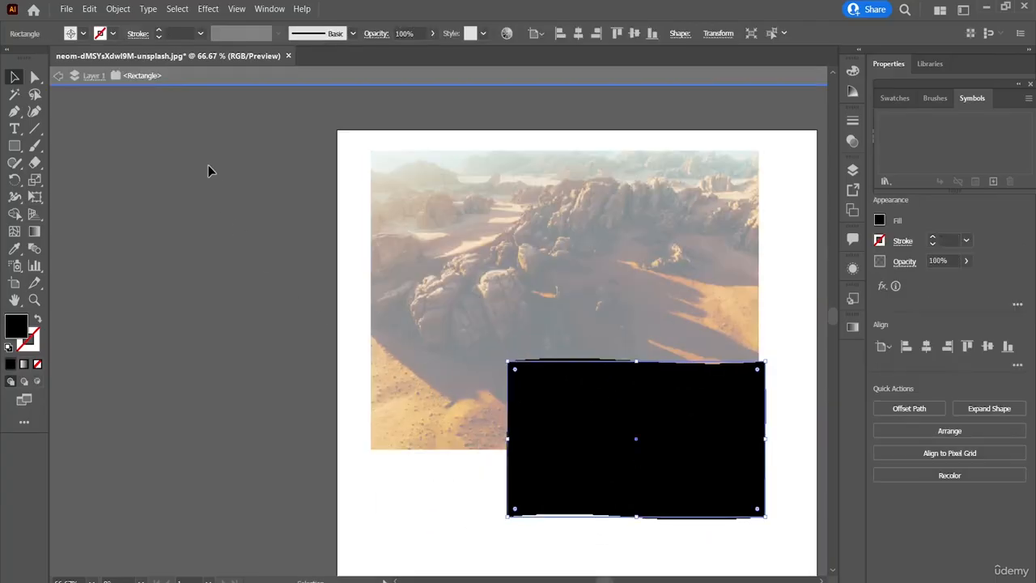
pyautogui.click(58, 76)
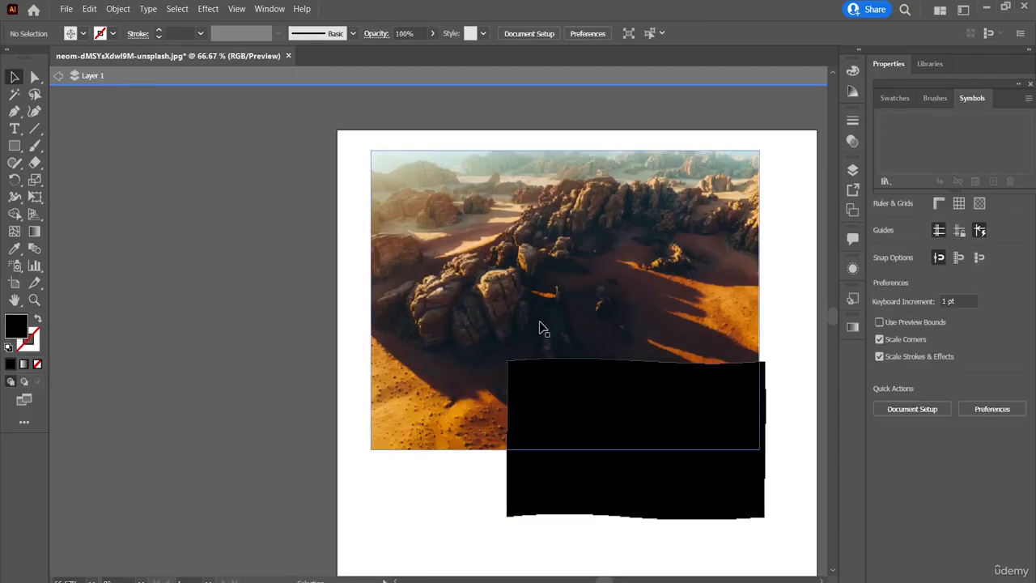
pyautogui.hscroll(3, 309, 229)
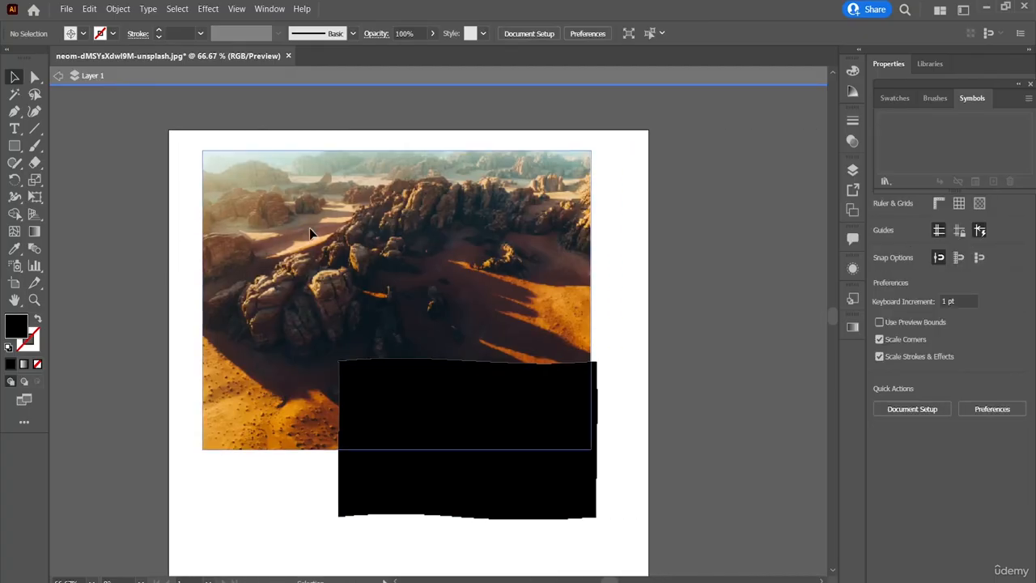
# Undo the object moves and the Rasterize effect, and deselect both objects
pyautogui.hotkey('ctrl', 'z')
pyautogui.hotkey('ctrl', 'z')
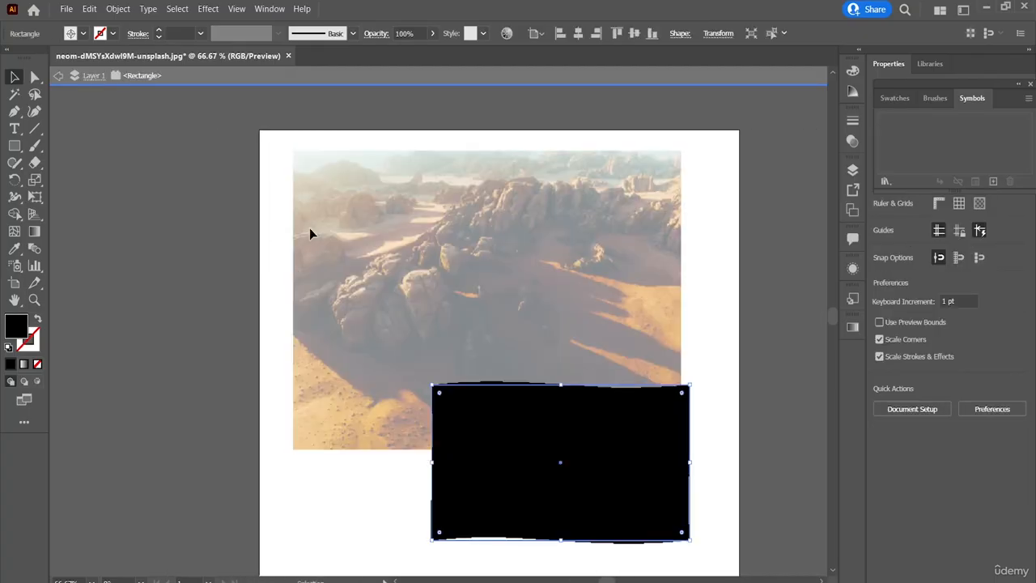
pyautogui.hotkey('ctrl', 'z')
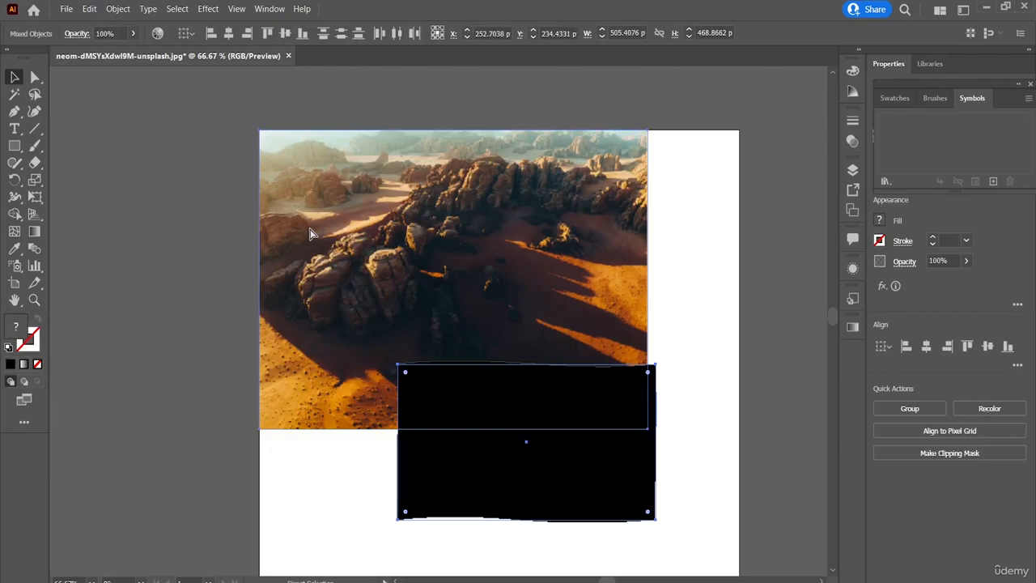
pyautogui.hotkey('ctrl', 'z')
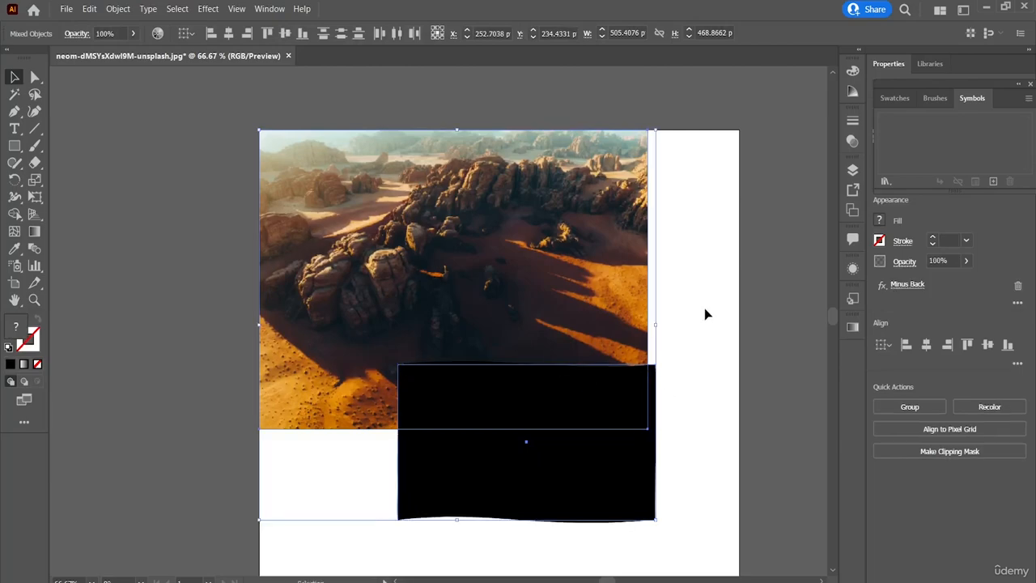
pyautogui.click(704, 313)
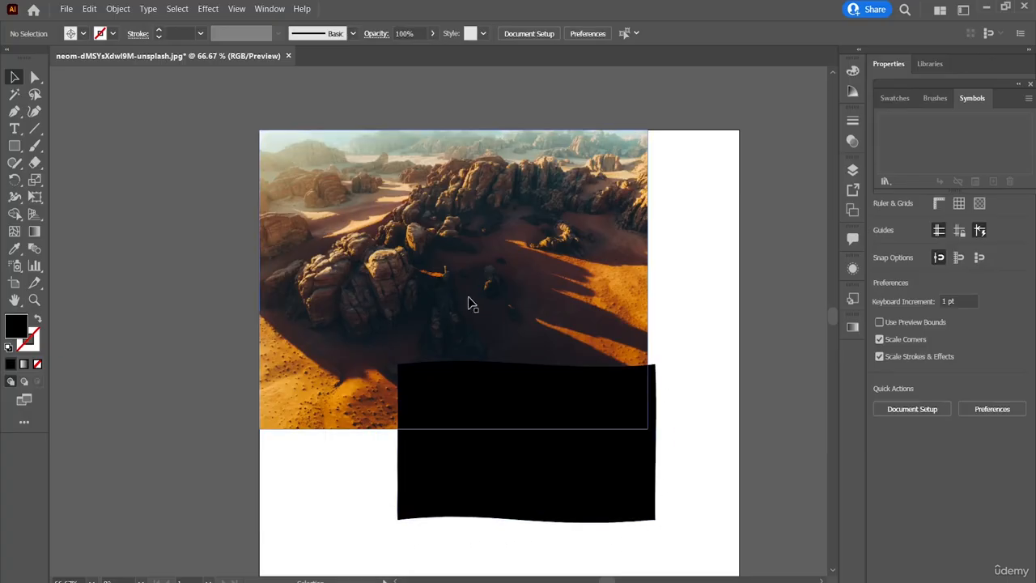
# Apply a Stylize Drop Shadow with nothing selected, using Multiply mode, 75% opacity, 7 pt X and Y offsets and 5 pt blur
pyautogui.click(212, 10)
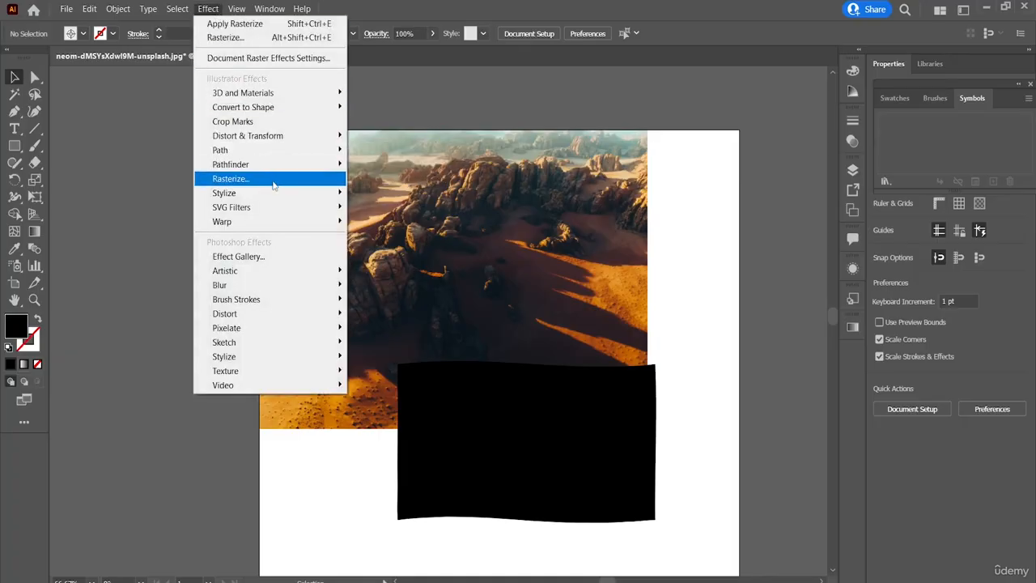
pyautogui.moveTo(297, 200)
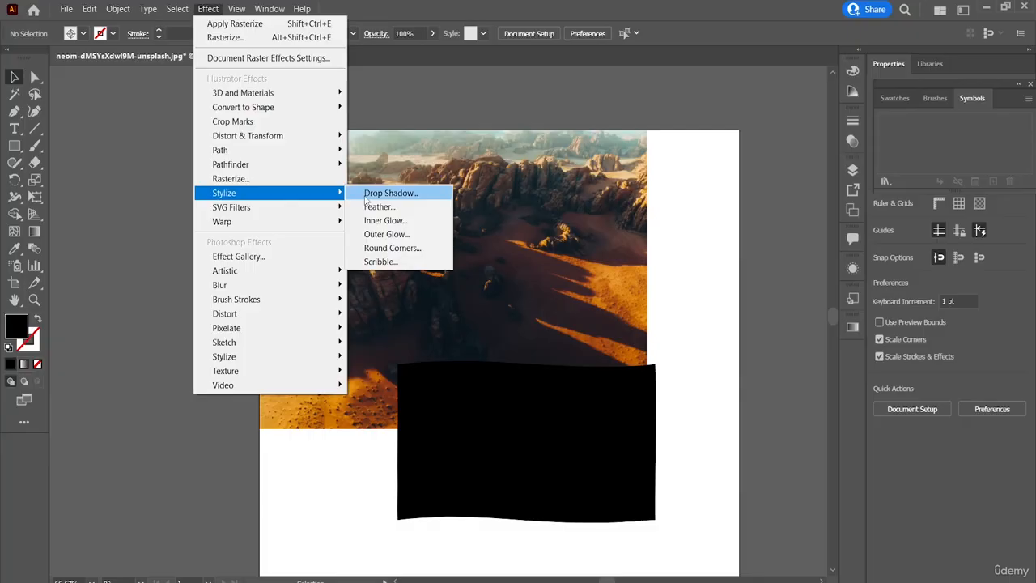
pyautogui.click(365, 200)
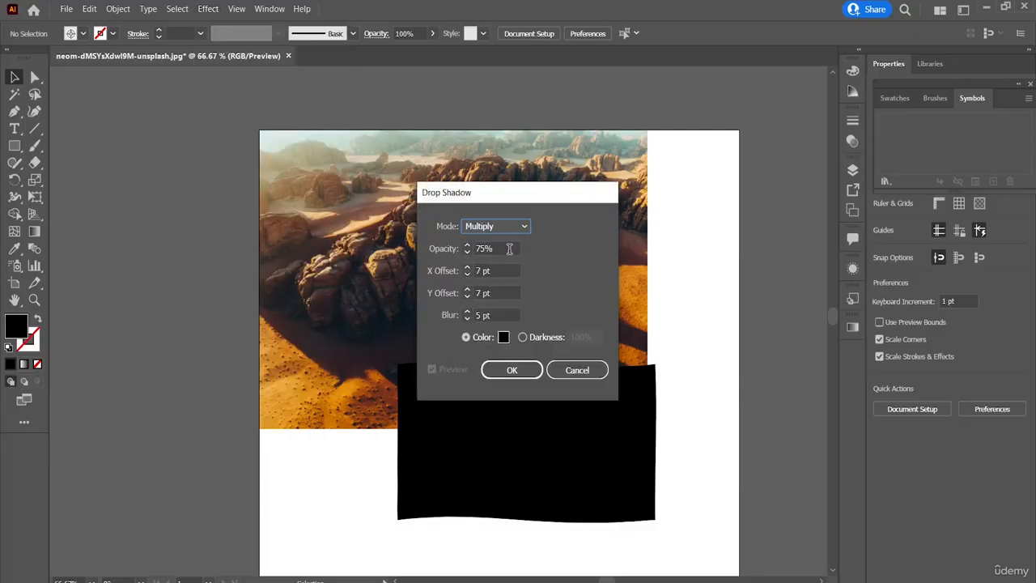
pyautogui.click(523, 369)
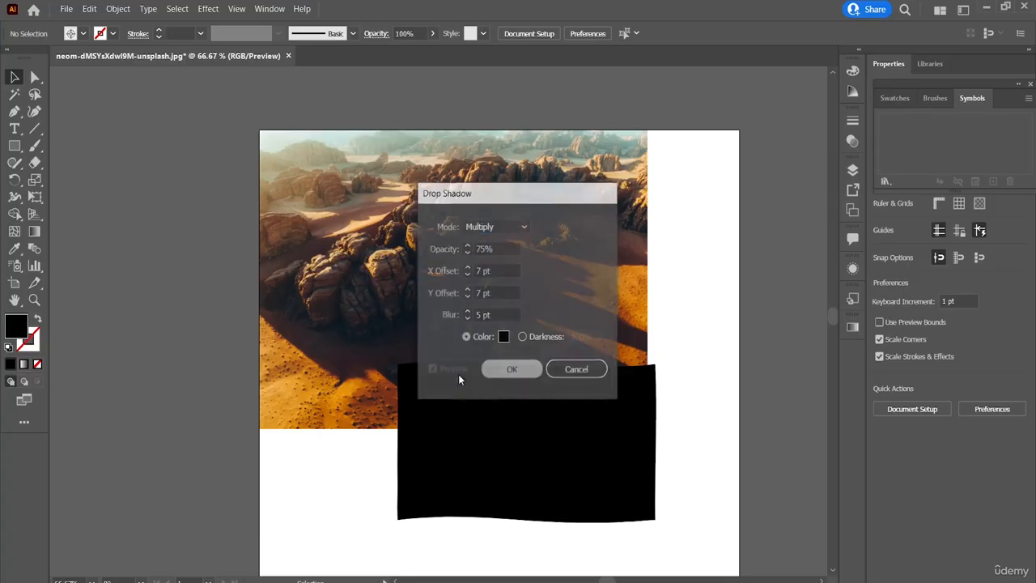
# Move the black rectangle down until it sits clear below the photo
pyautogui.scroll(-5, 502, 451)
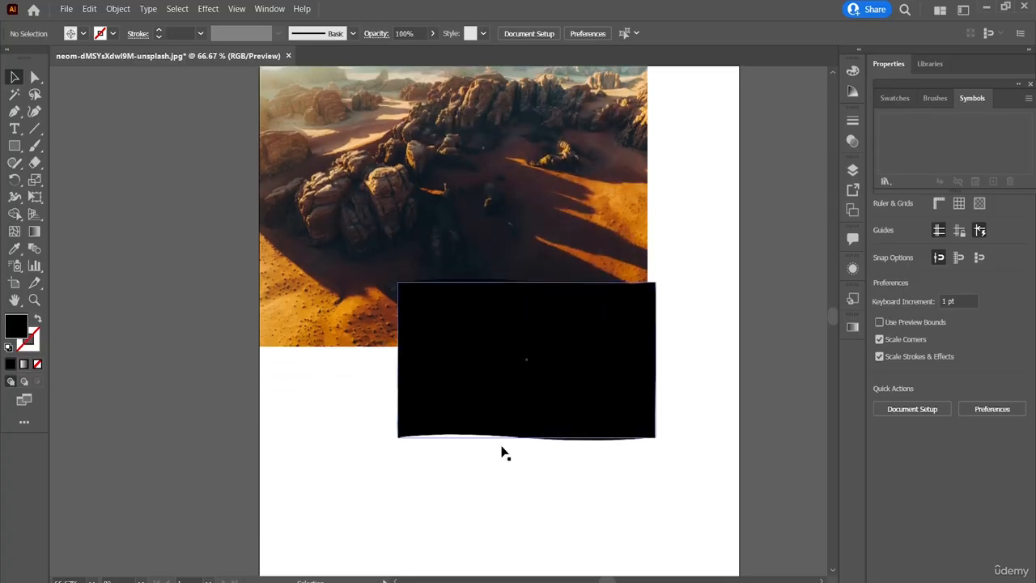
pyautogui.scroll(3, 502, 451)
pyautogui.moveTo(535, 397); pyautogui.dragTo(537, 499)
pyautogui.scroll(-2, 537, 500)
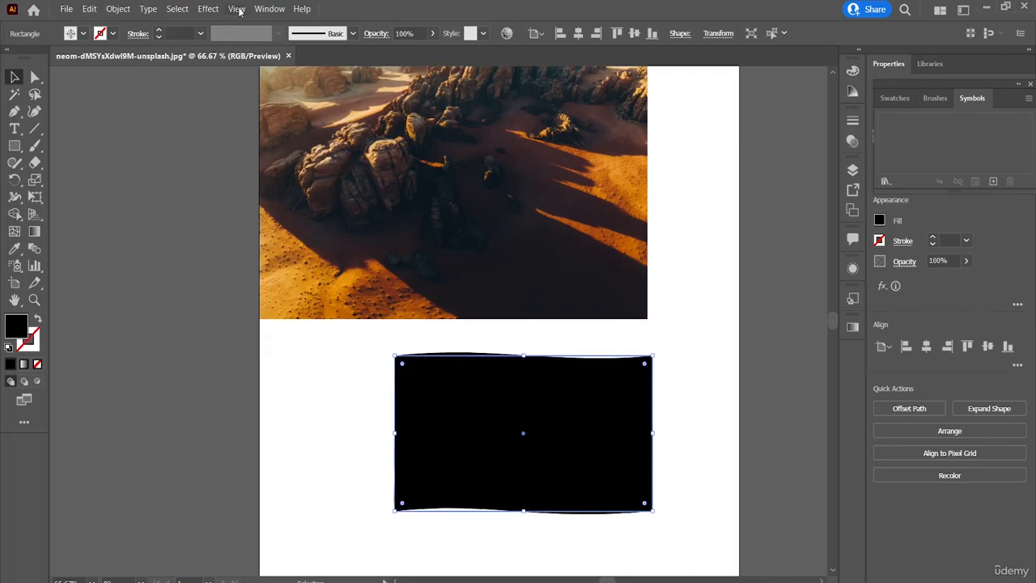
# Preview a Drop Shadow on the black rectangle with Multiply mode, 75% opacity, 7 pt offsets and 5 pt blur, and cancel it
pyautogui.click(208, 9)
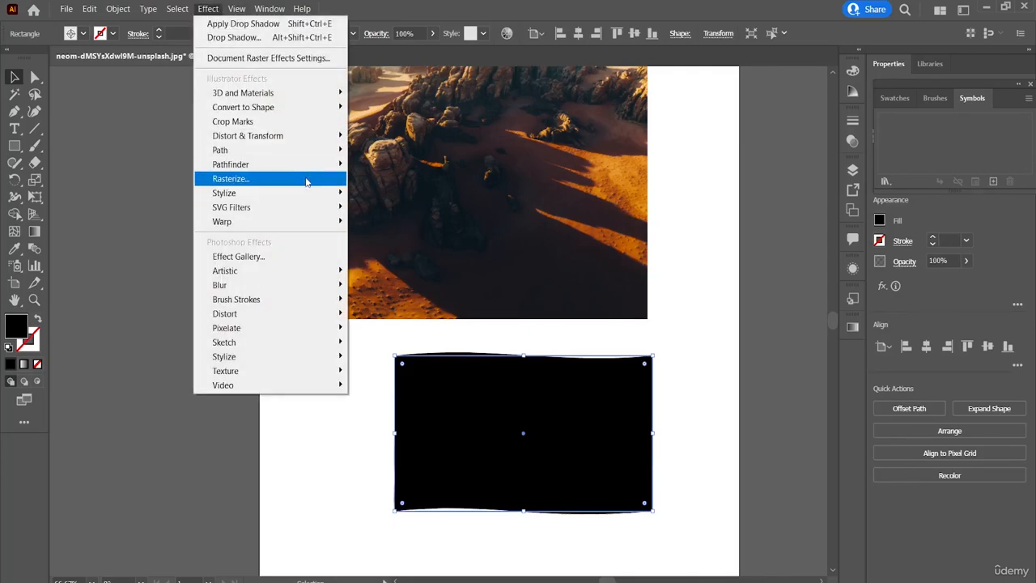
pyautogui.click(375, 195)
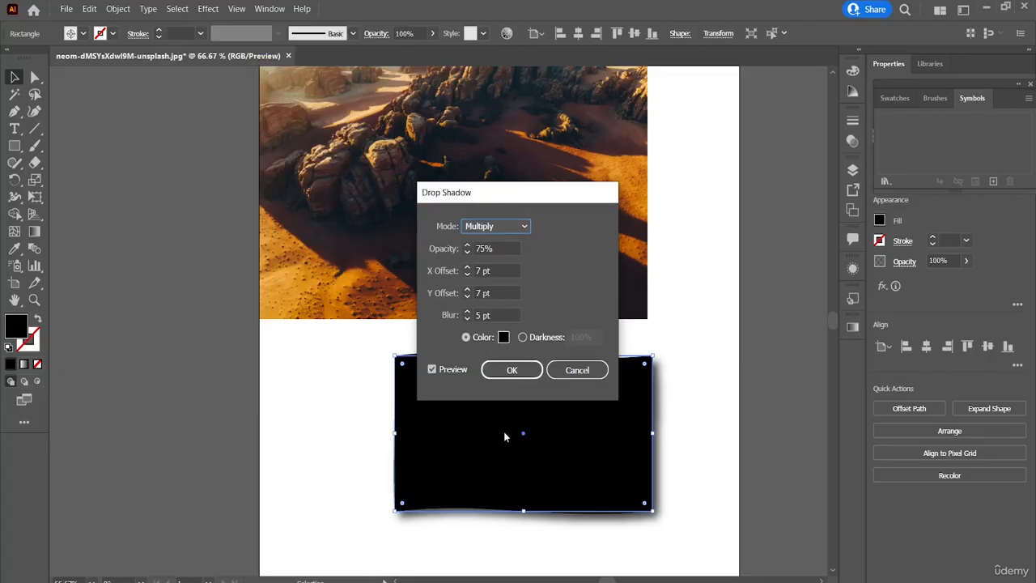
pyautogui.click(575, 375)
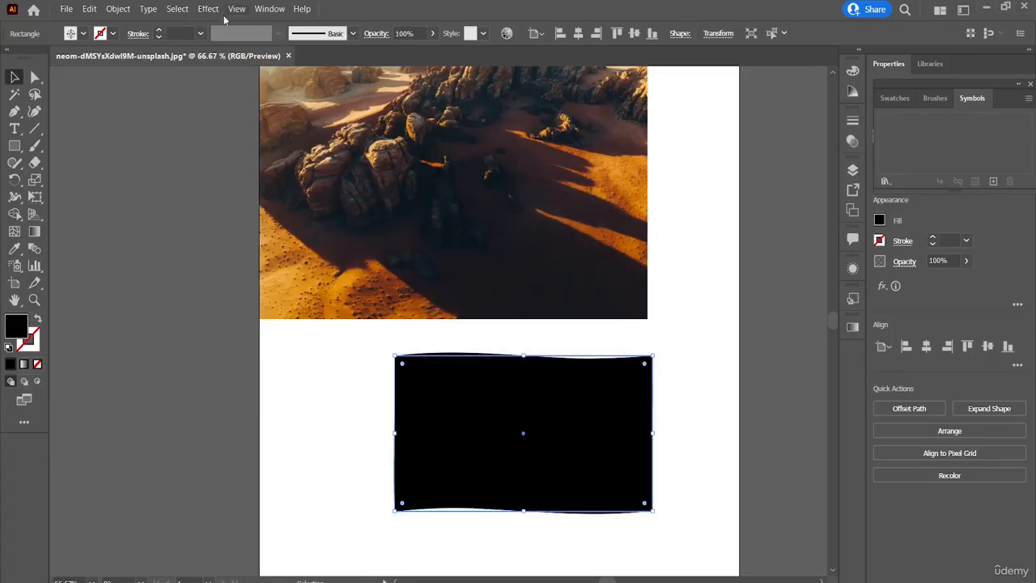
# Preview a Stylize Feather effect with a 5 pt radius on the black rectangle, and cancel it
pyautogui.click(208, 9)
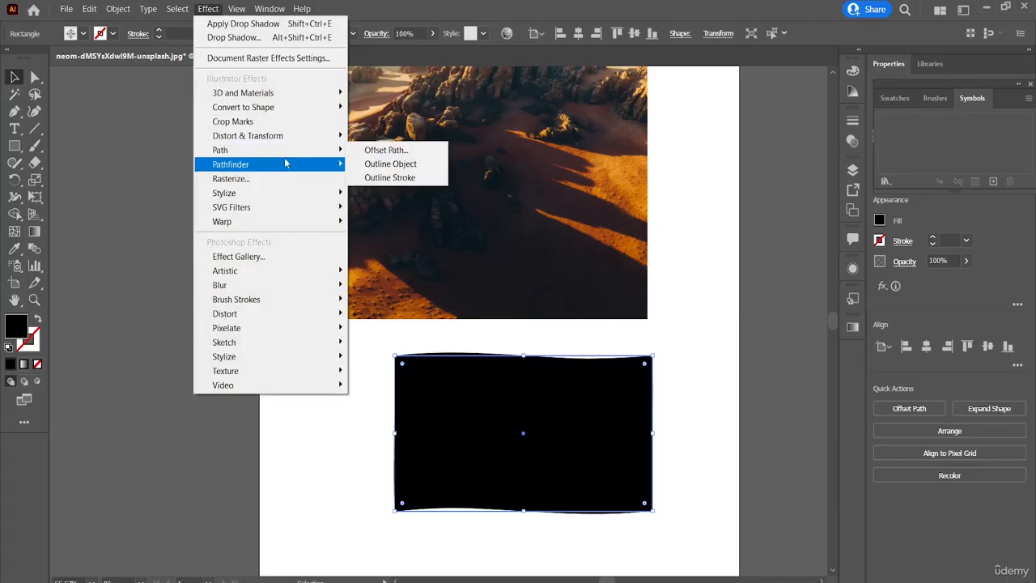
pyautogui.moveTo(330, 195)
pyautogui.click(375, 208)
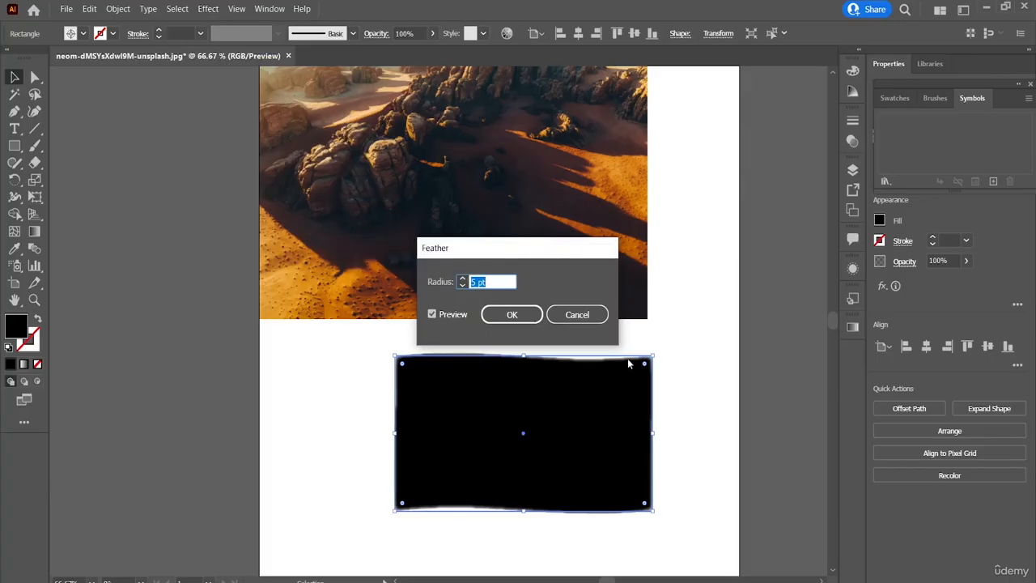
pyautogui.click(576, 315)
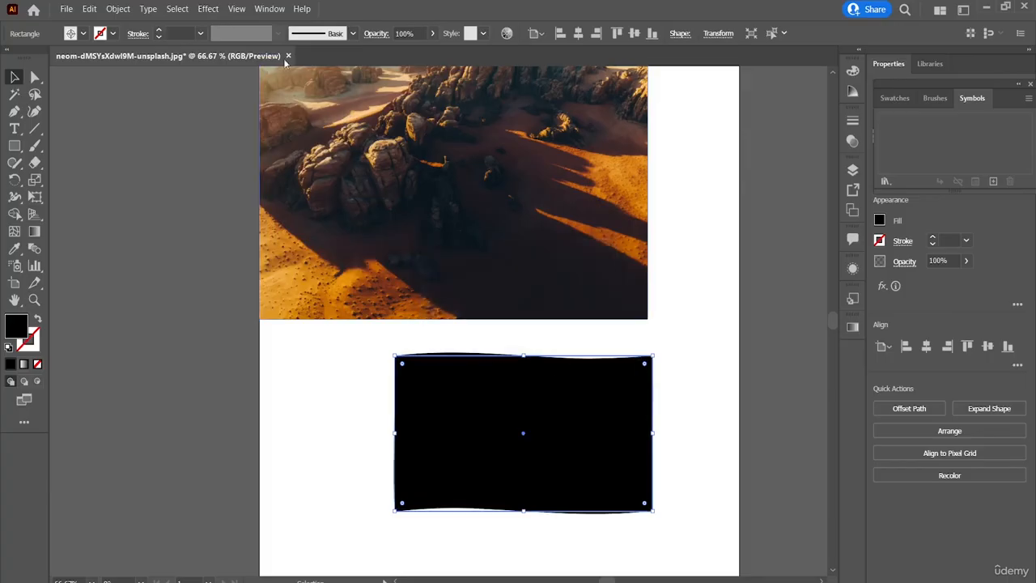
# Preview an Inner Glow on the black rectangle in Screen mode at 75% opacity, comparing Center with Edge and raising the blur past 20 pt, and discard it
pyautogui.click(222, 8)
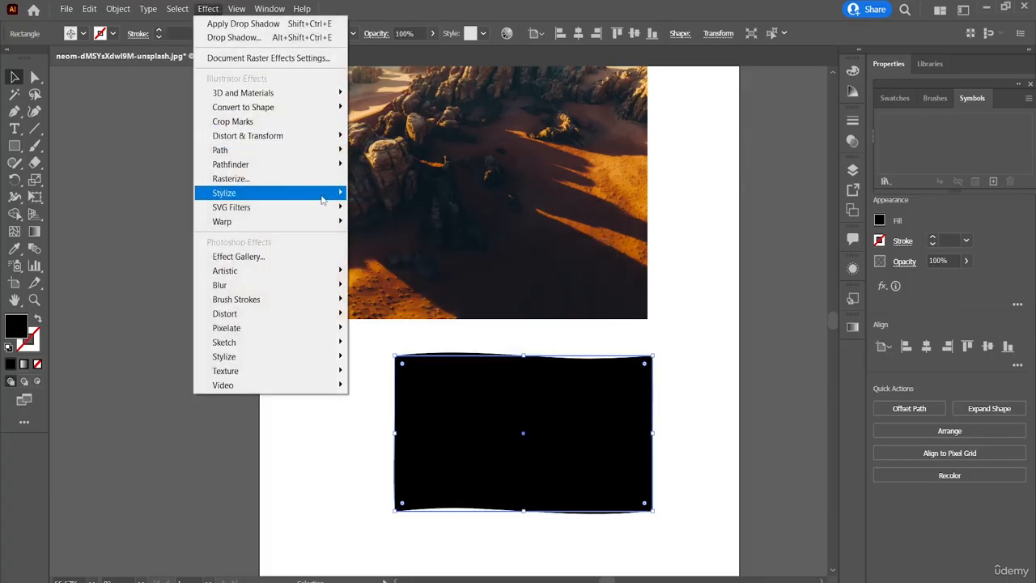
pyautogui.moveTo(323, 199)
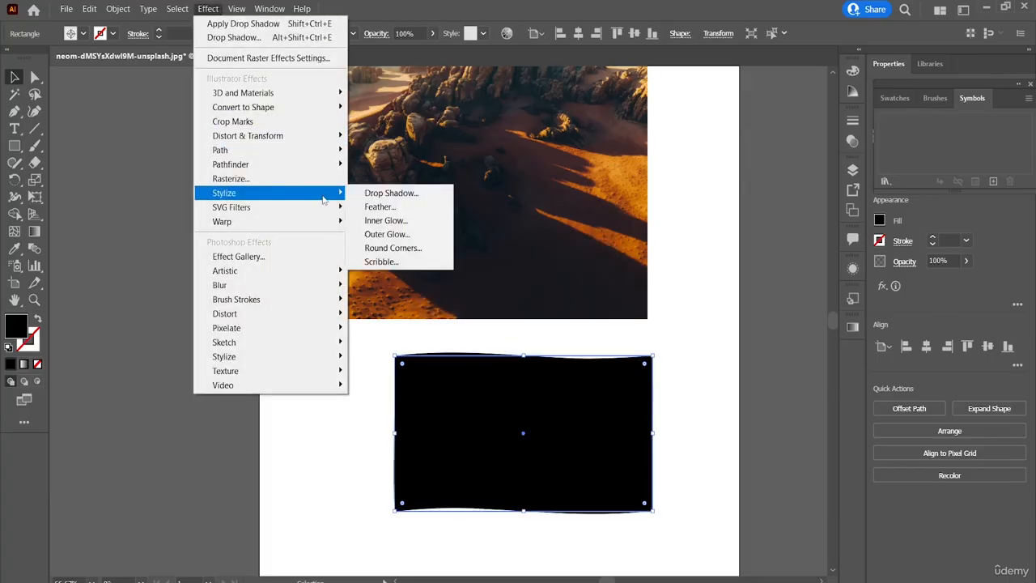
pyautogui.click(403, 227)
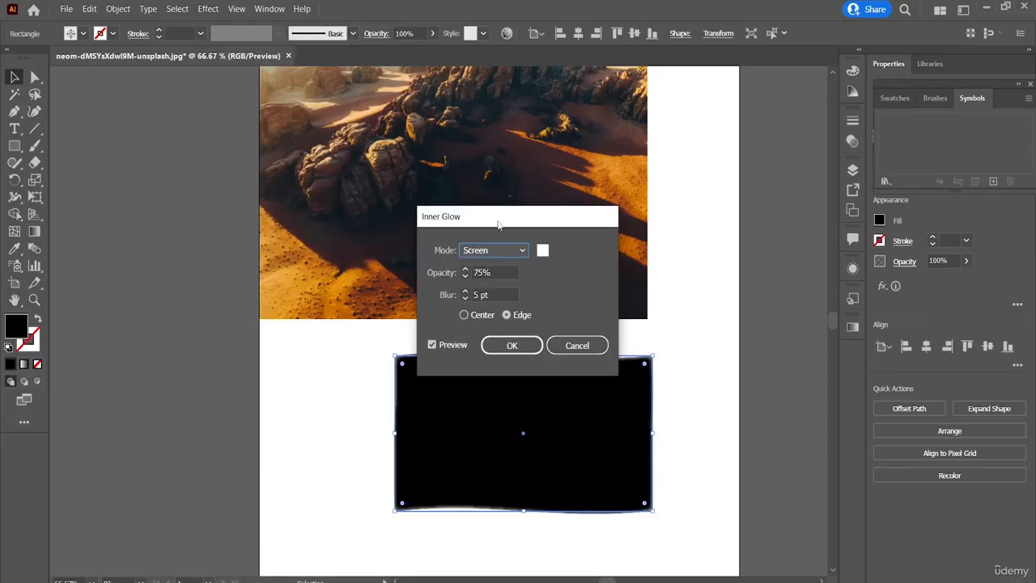
pyautogui.moveTo(499, 225); pyautogui.dragTo(543, 67)
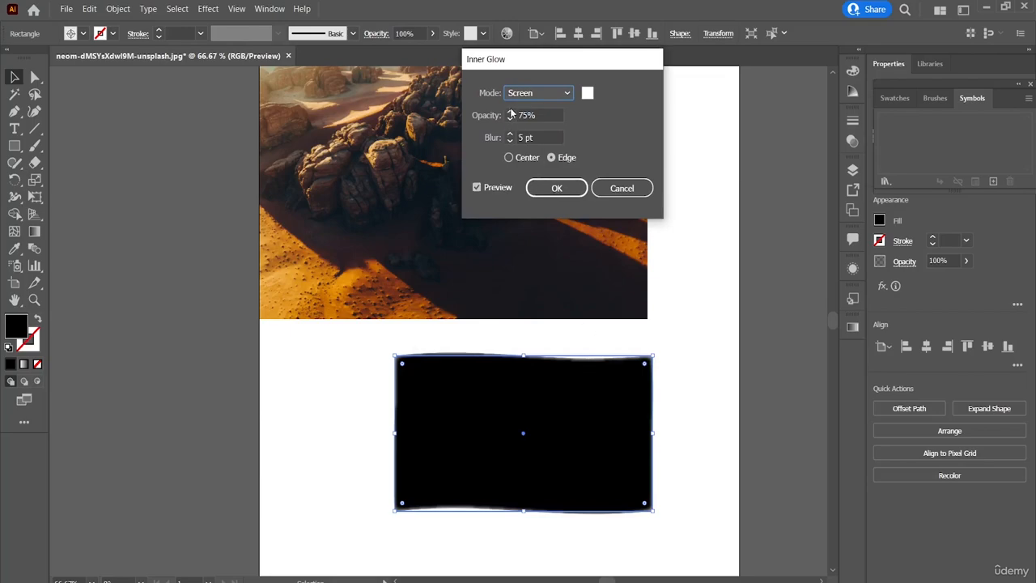
pyautogui.click(511, 158)
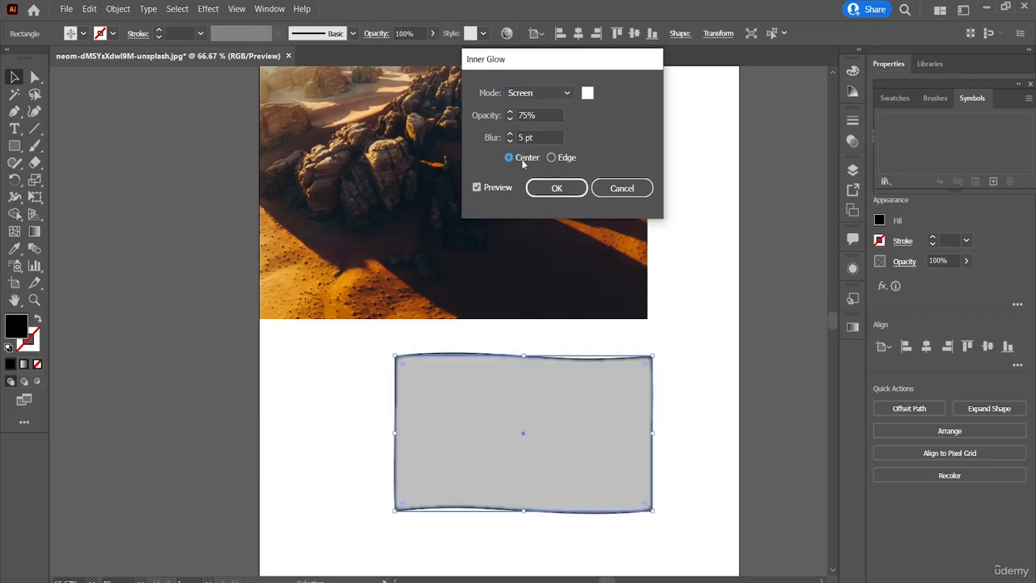
pyautogui.click(558, 162)
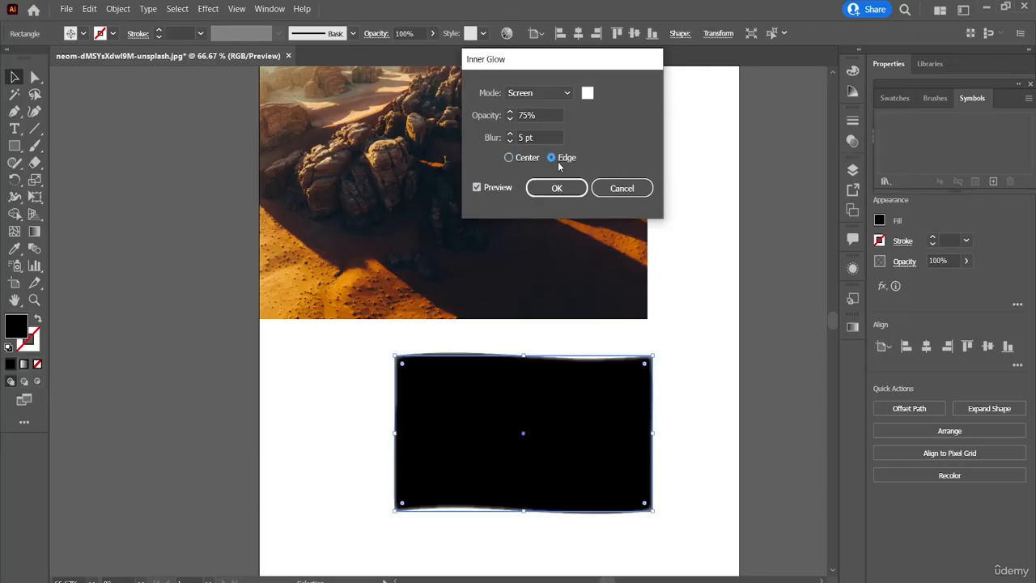
pyautogui.click(510, 142)
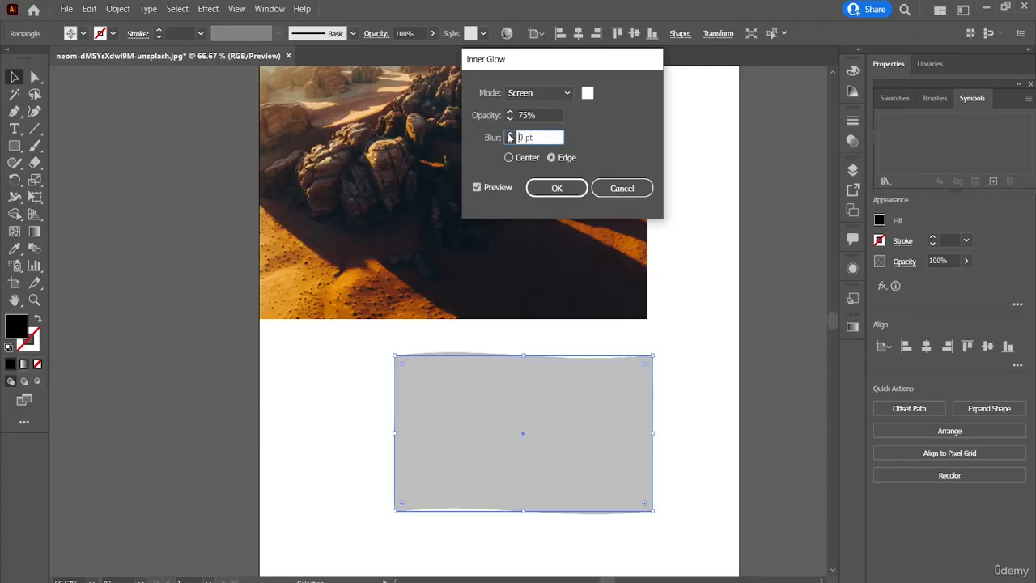
pyautogui.click(509, 135)
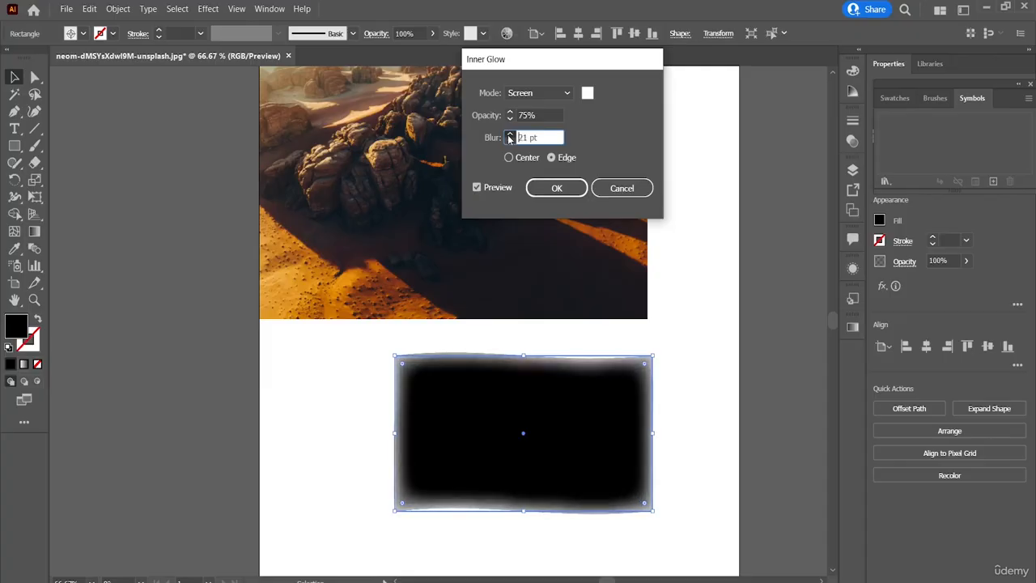
pyautogui.click(581, 191)
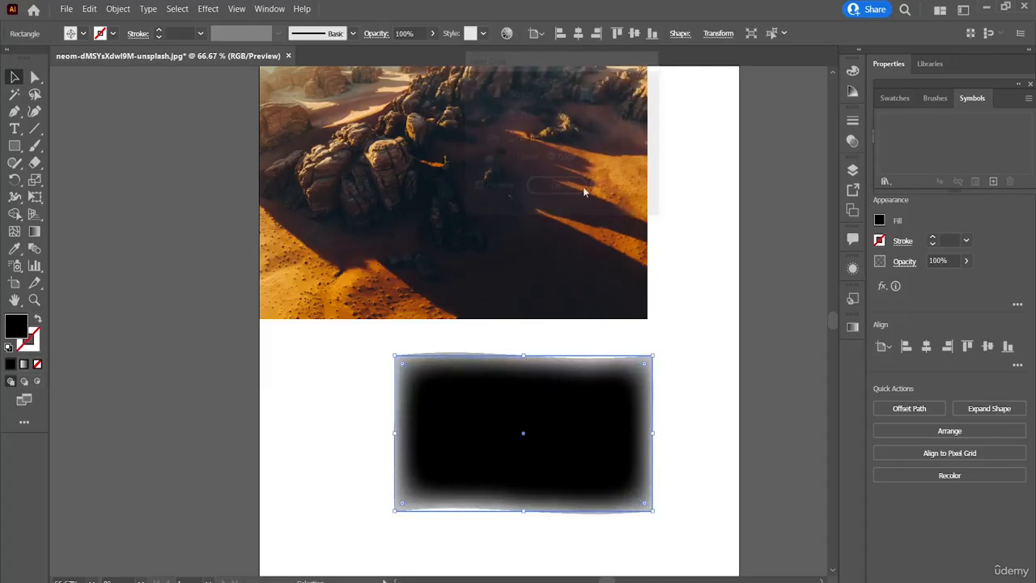
# Start a Stylize Outer Glow on the black rectangle in Screen mode with 74% opacity and 16 pt blur
pyautogui.click(208, 9)
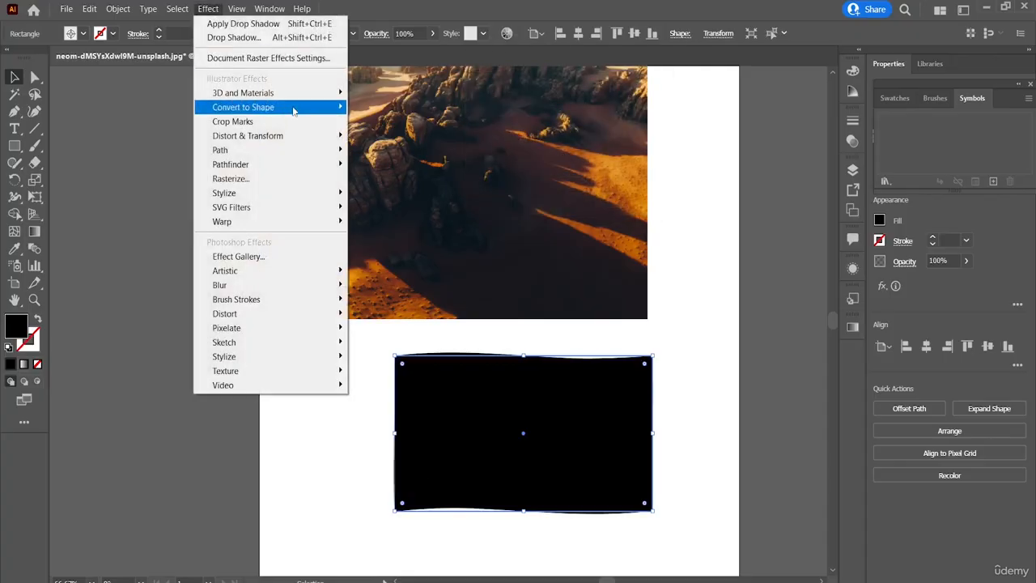
pyautogui.moveTo(312, 195)
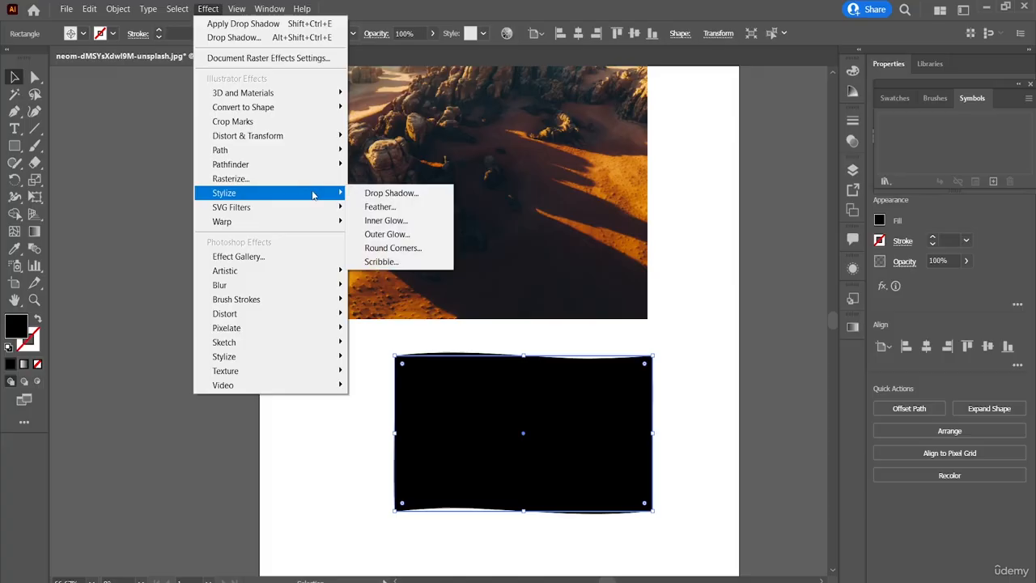
pyautogui.click(402, 234)
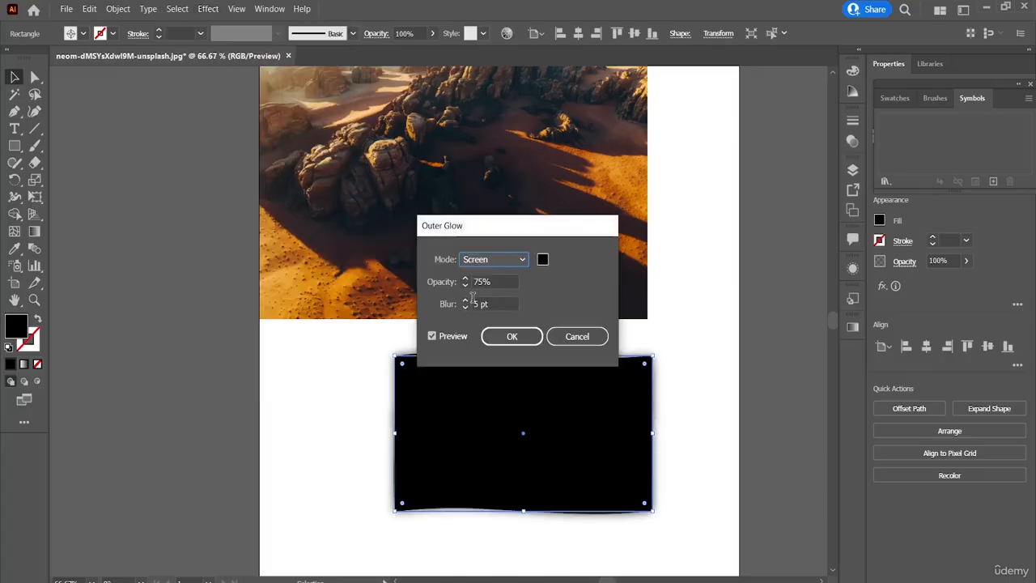
pyautogui.click(467, 301)
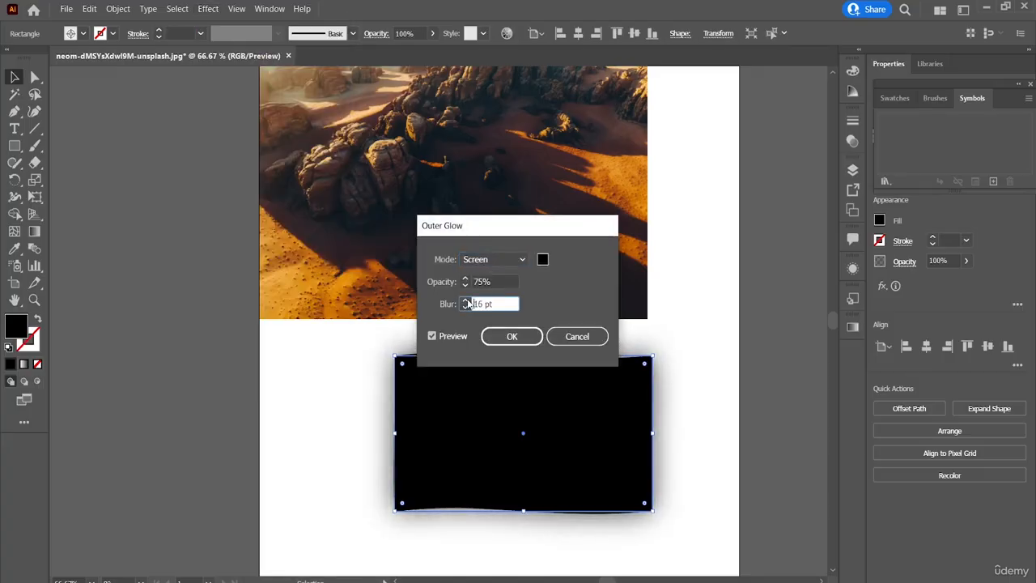
pyautogui.click(465, 286)
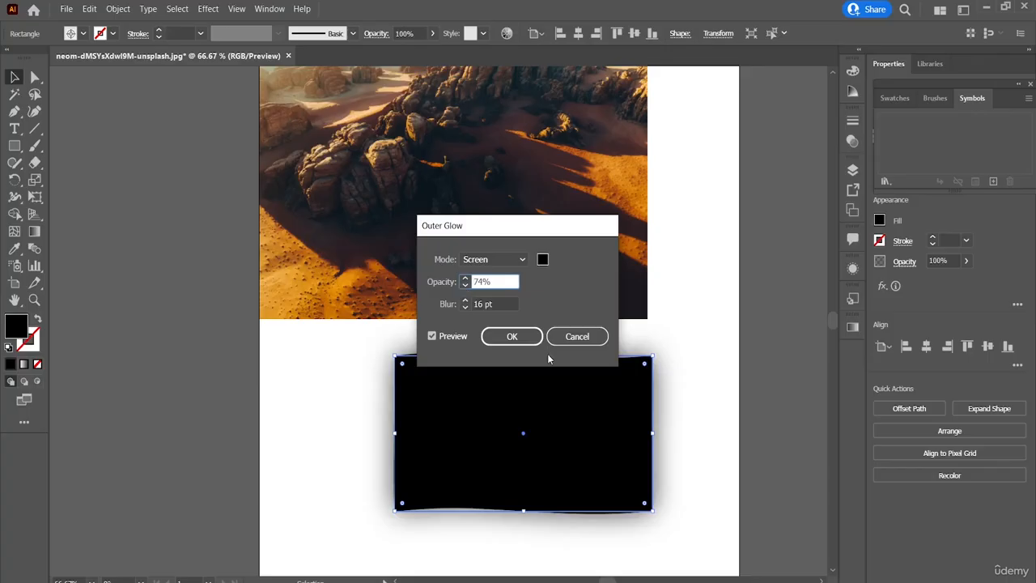
# Set the glow colour to green 33CC66 and apply the Outer Glow to the rectangle
pyautogui.click(542, 260)
pyautogui.click(462, 271)
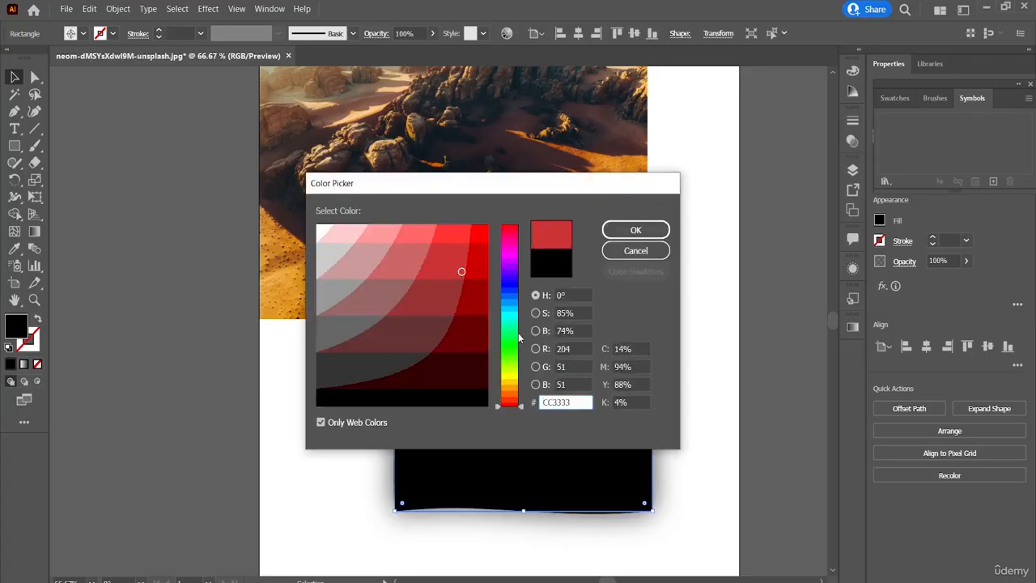
pyautogui.click(519, 337)
pyautogui.click(451, 262)
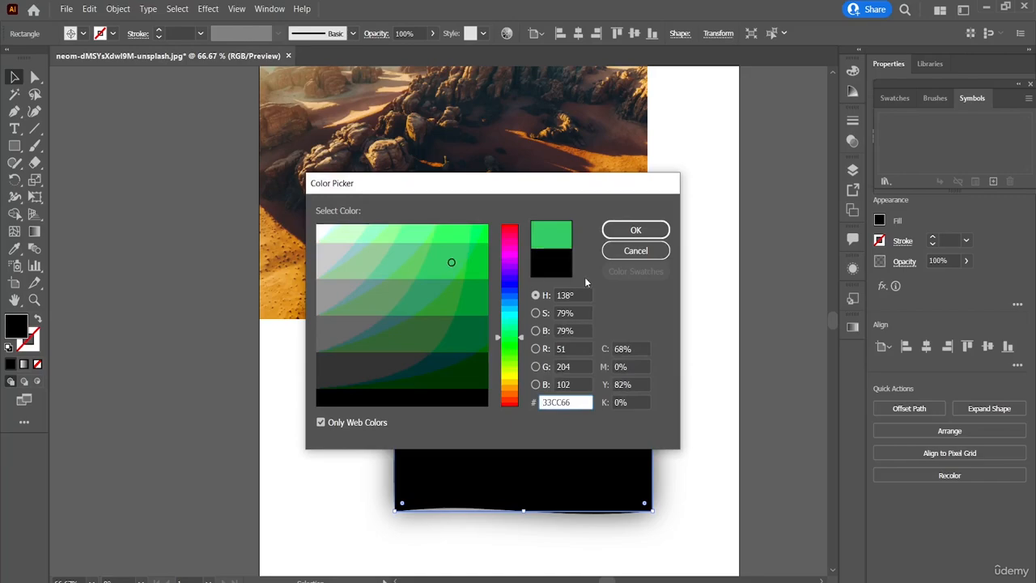
pyautogui.click(635, 230)
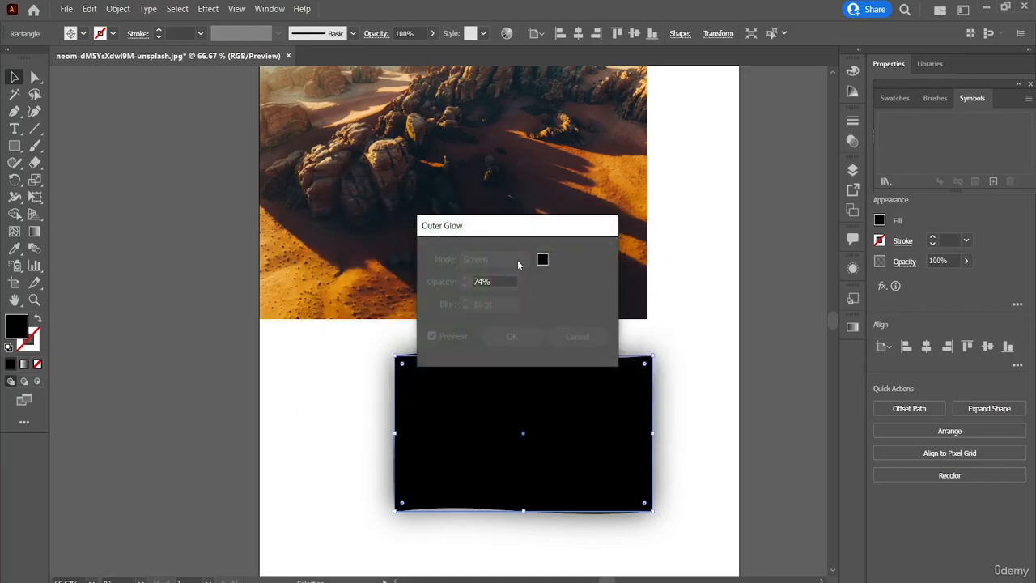
pyautogui.click(506, 338)
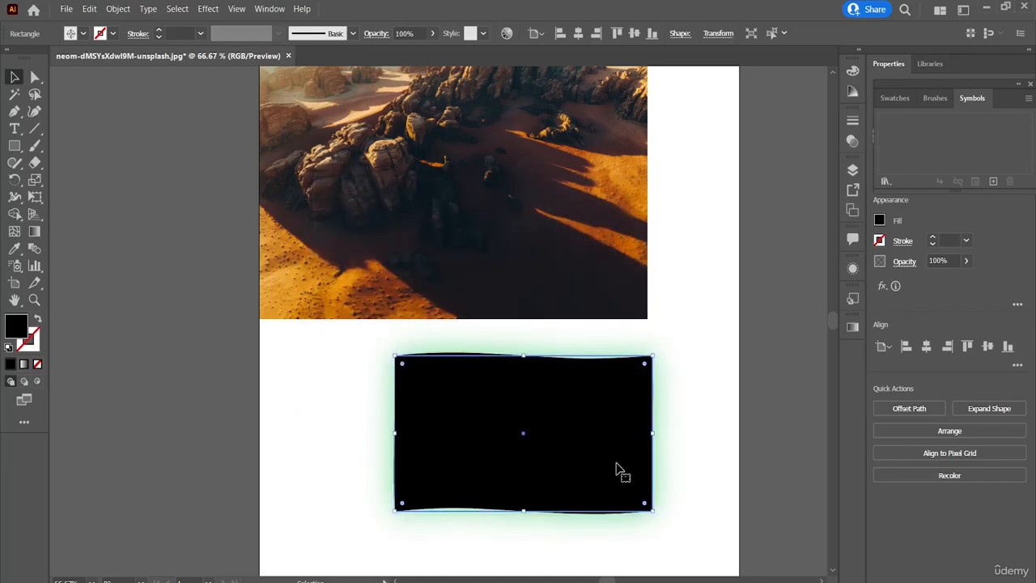
# Apply a Stylize Round Corners effect to the black rectangle, adjusting the radius until the corners are slightly rounded
pyautogui.click(210, 9)
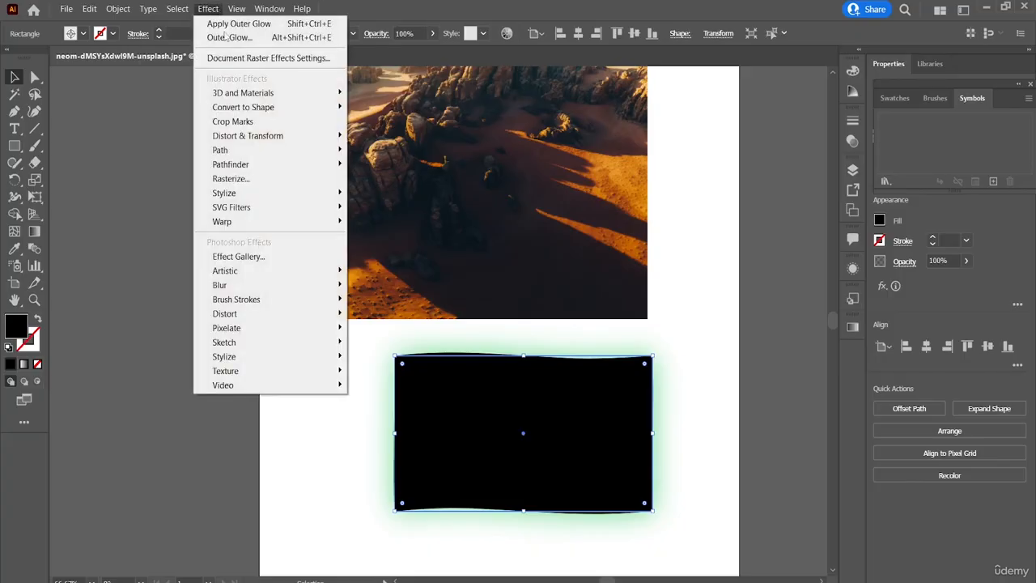
pyautogui.moveTo(310, 200)
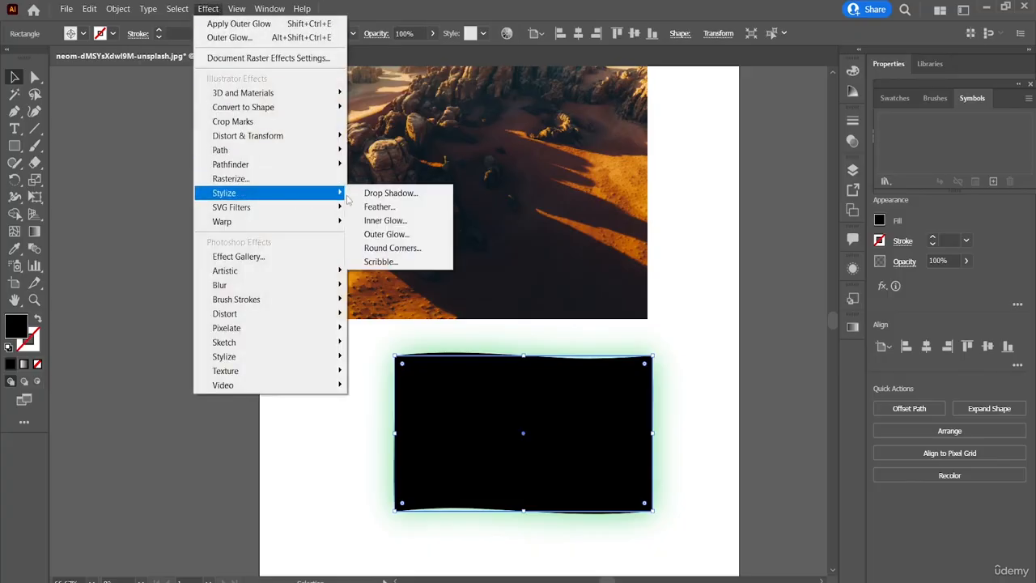
pyautogui.click(414, 249)
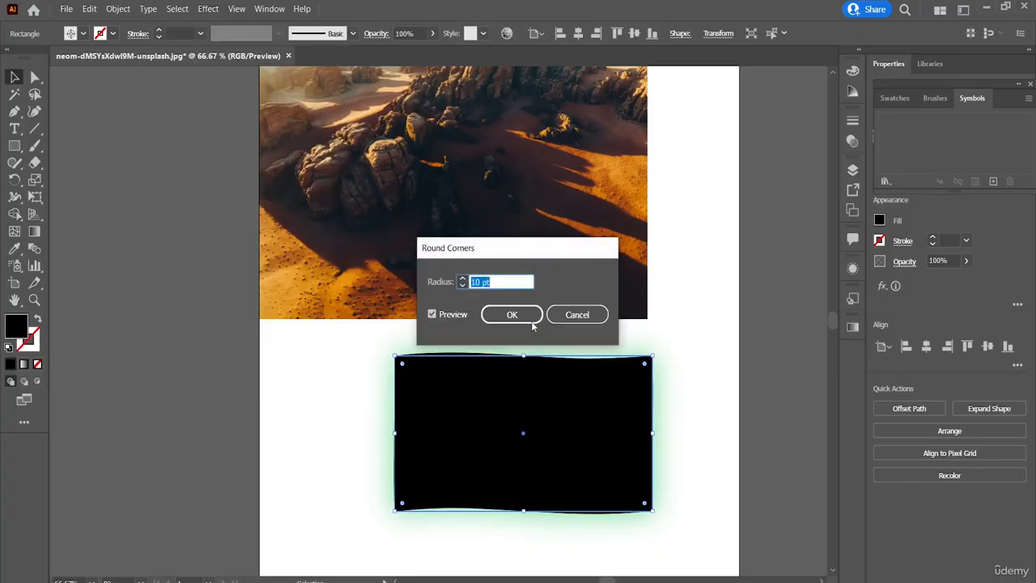
pyautogui.click(462, 279)
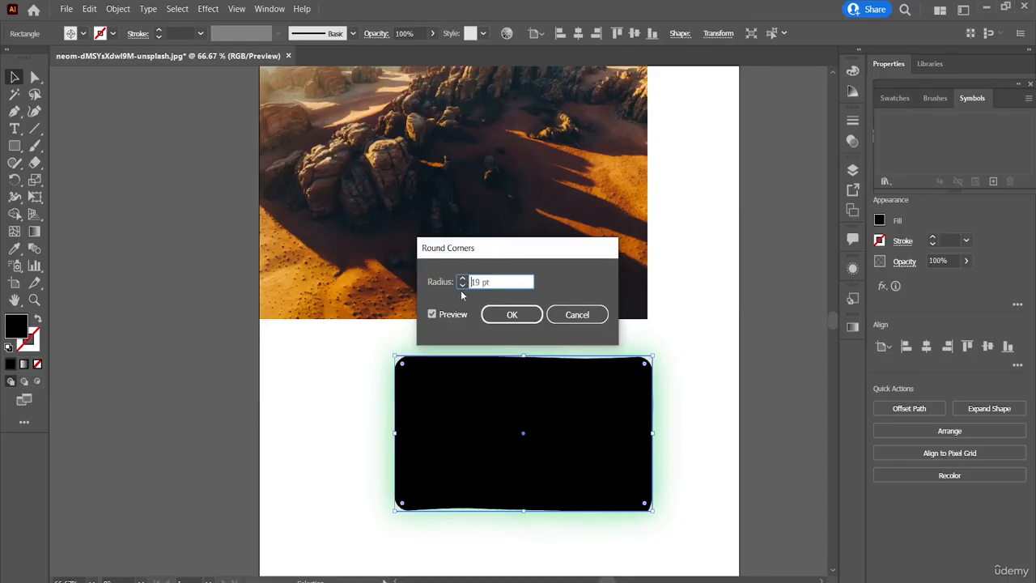
pyautogui.click(462, 281)
pyautogui.click(462, 285)
pyautogui.click(462, 286)
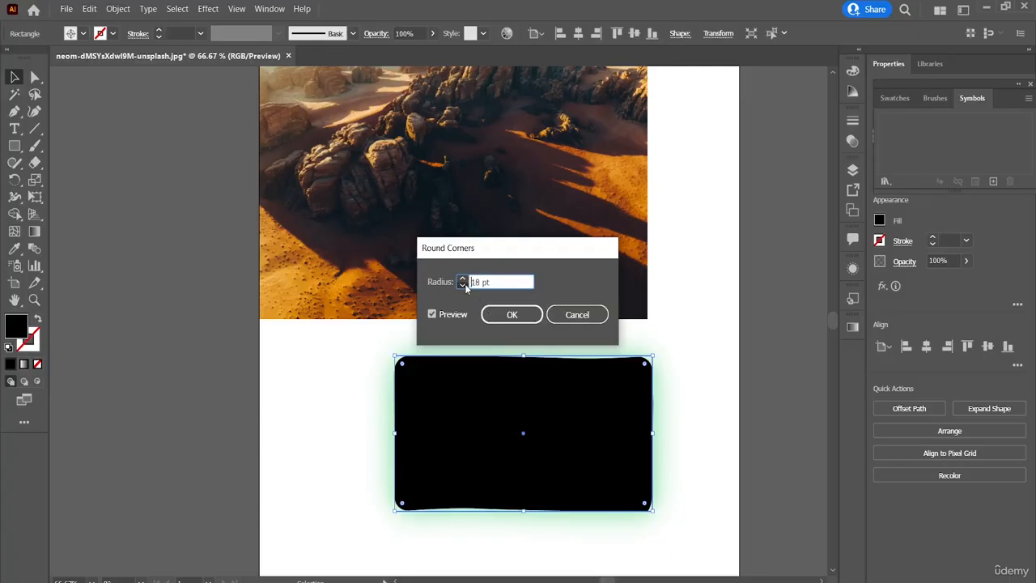
pyautogui.click(512, 314)
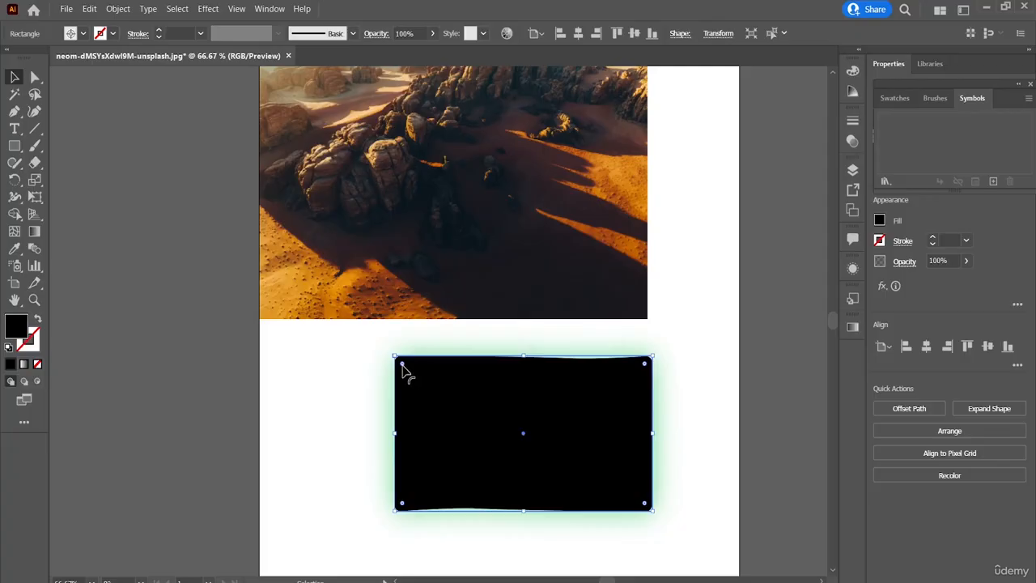
# Try to change the rectangle's corner rounding by pulling its upper-left corner widget outward, and deselect the rectangle
pyautogui.moveTo(403, 366); pyautogui.dragTo(348, 348)
pyautogui.click(347, 432)
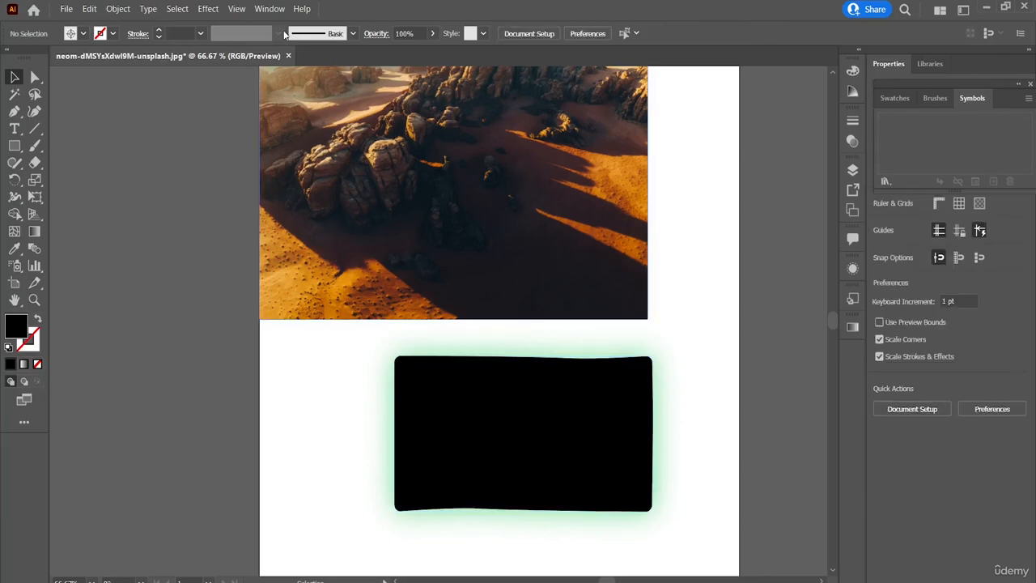
pyautogui.click(407, 384)
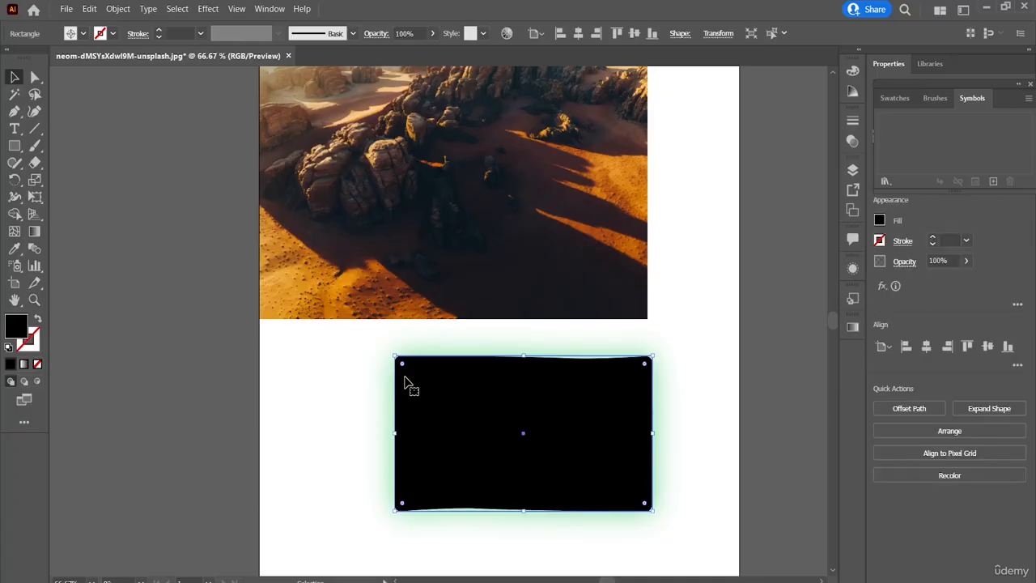
pyautogui.click(294, 363)
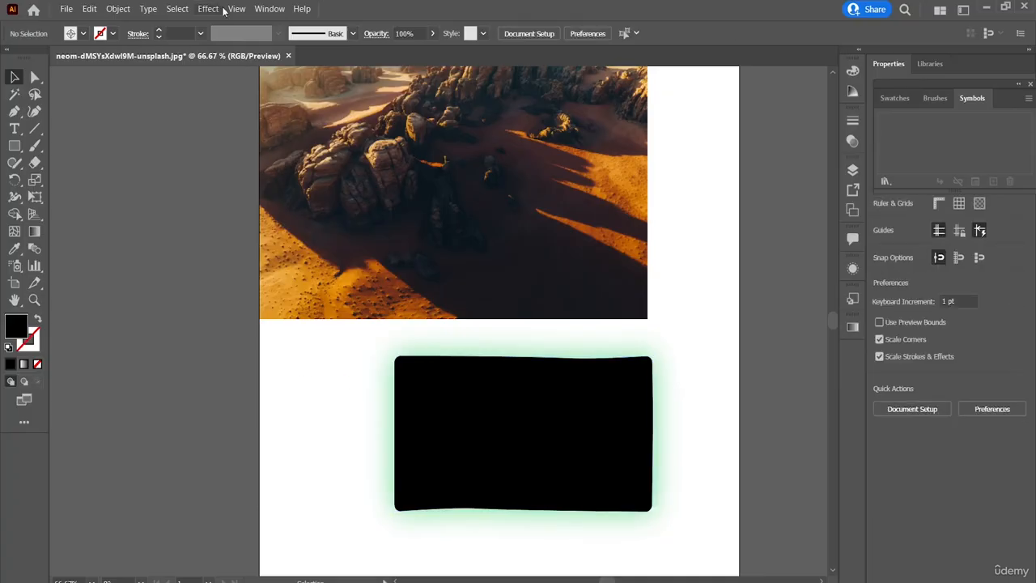
pyautogui.click(208, 9)
pyautogui.moveTo(209, 9)
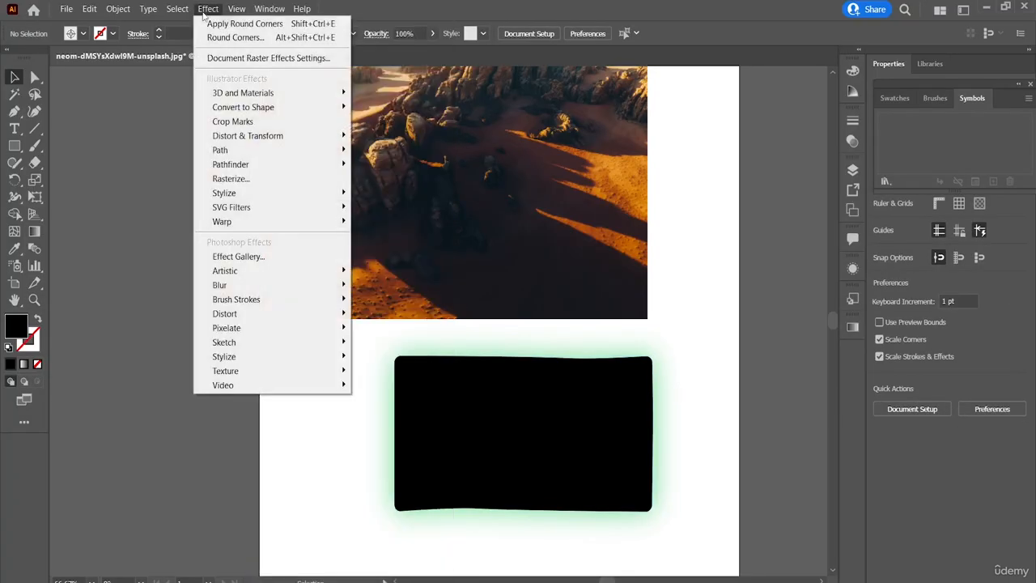
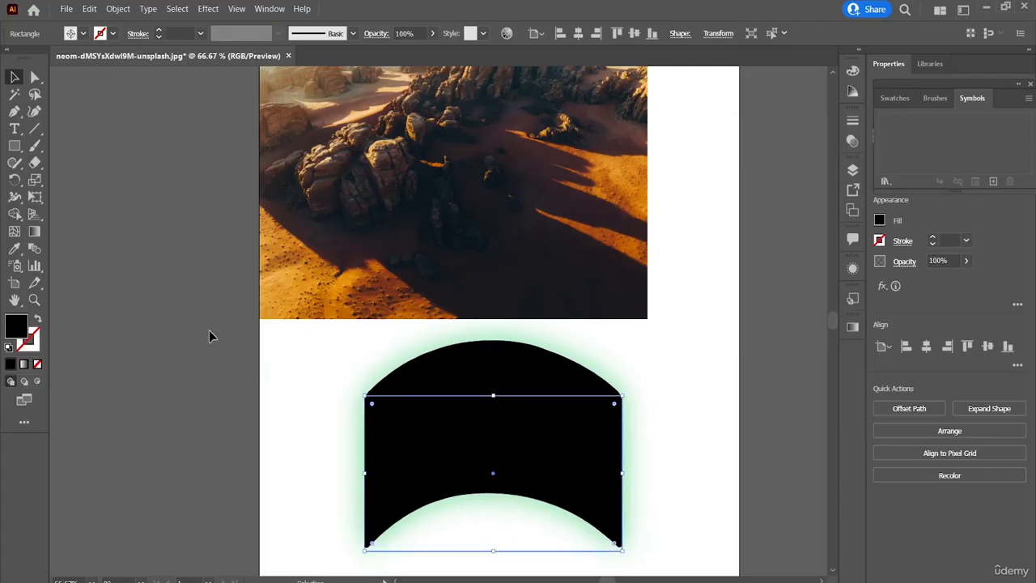
# Open the Effect Gallery for the black arched rectangle and preview the Artistic effects Colored Pencil, Cutout and Dry Brush
pyautogui.click(204, 12)
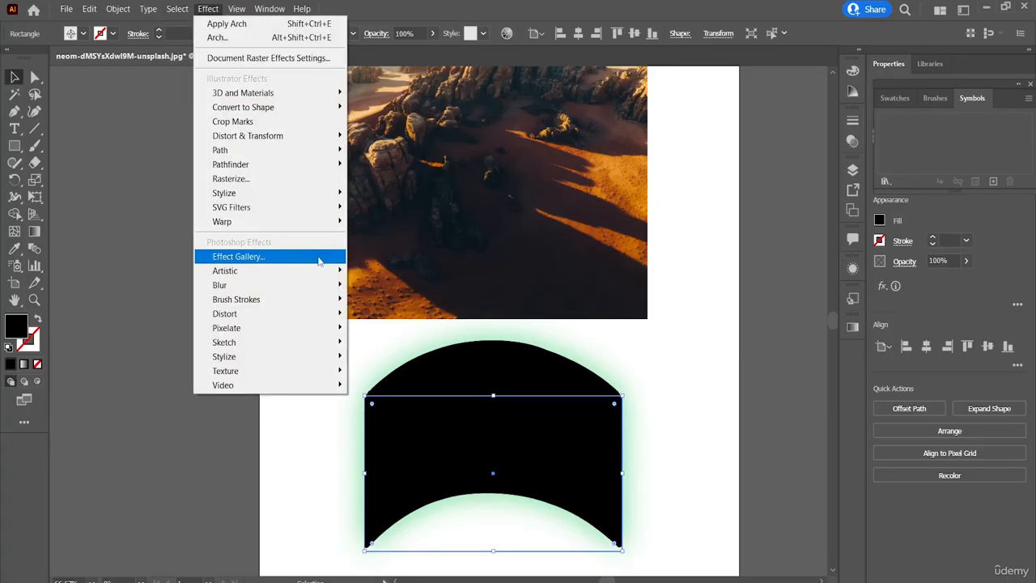
pyautogui.click(318, 257)
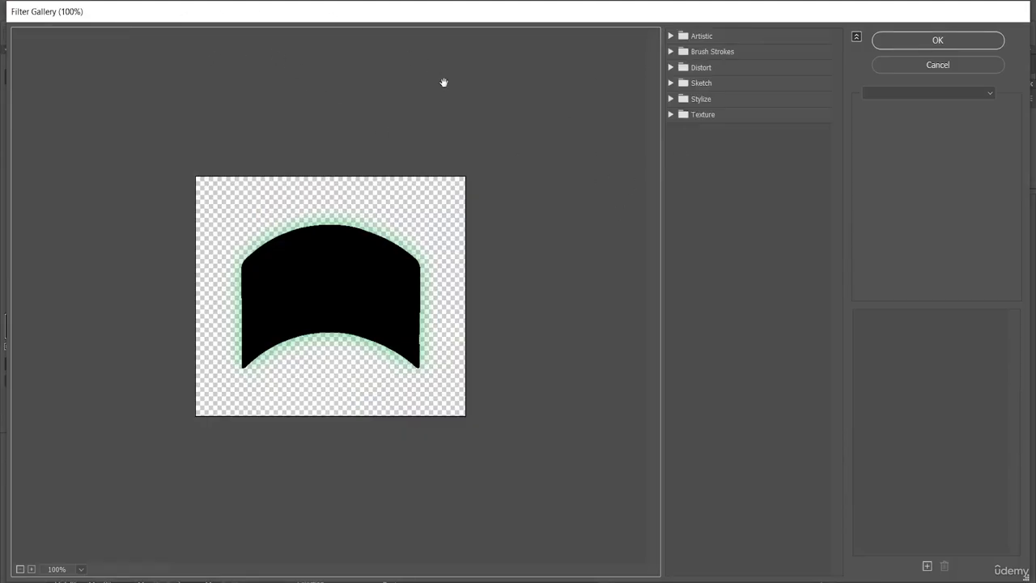
pyautogui.click(691, 37)
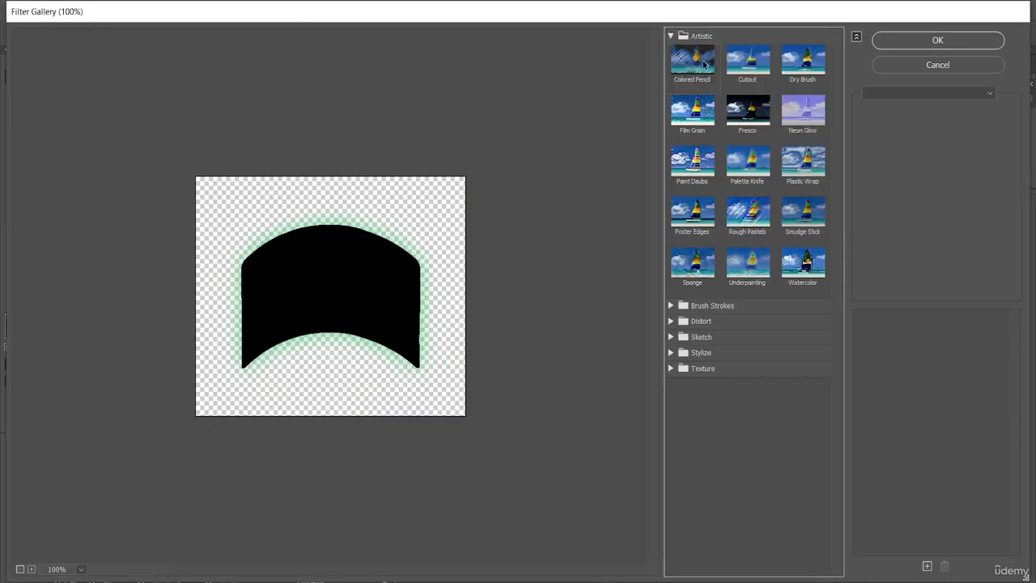
pyautogui.click(710, 63)
pyautogui.click(748, 61)
pyautogui.click(798, 69)
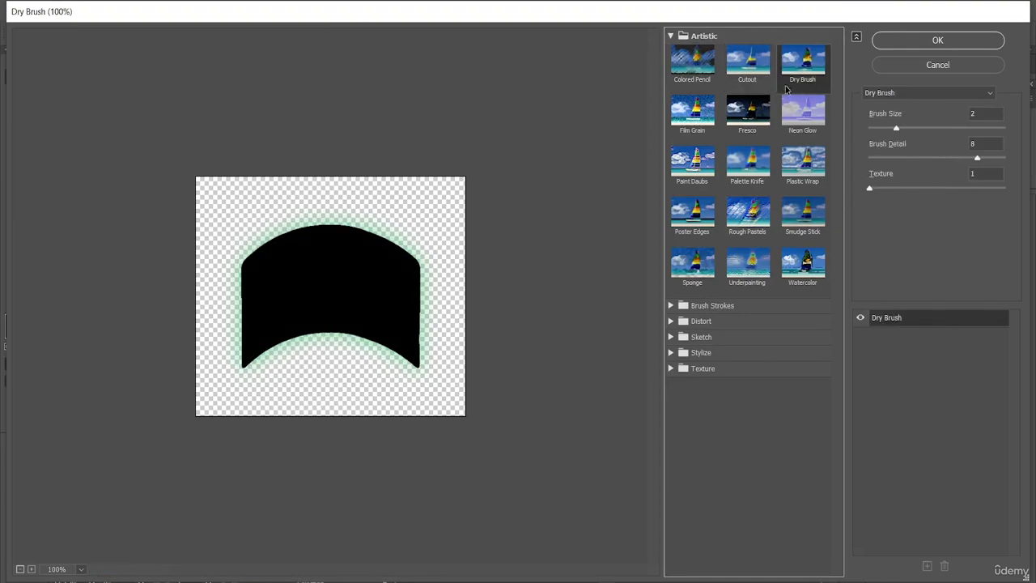
# Preview Neon Glow, Fresco, Film Grain, Paint Daubs, Palette Knife and Plastic Wrap on the rectangle, and cancel the gallery
pyautogui.click(794, 110)
pyautogui.click(739, 113)
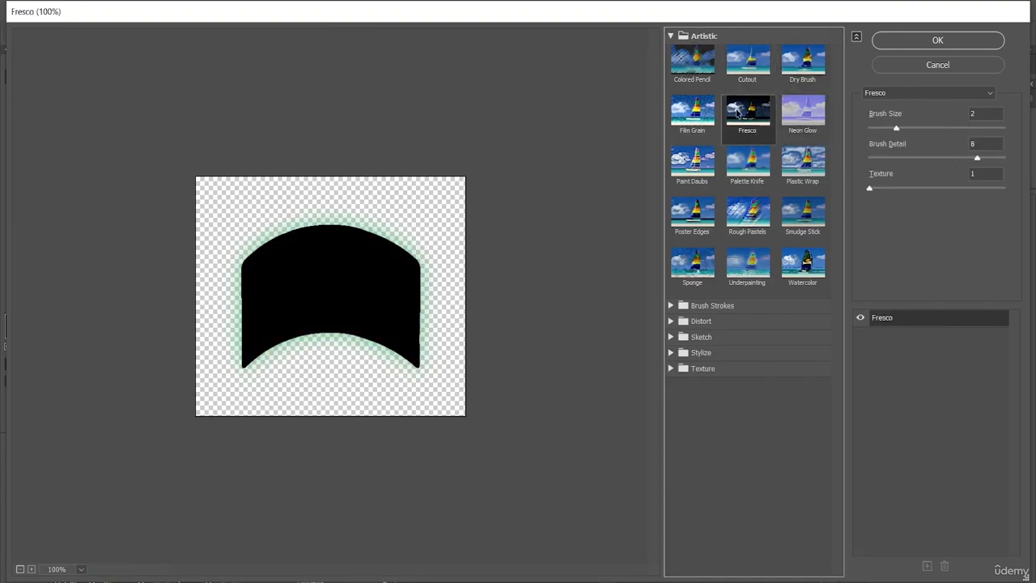
pyautogui.click(684, 107)
pyautogui.click(693, 162)
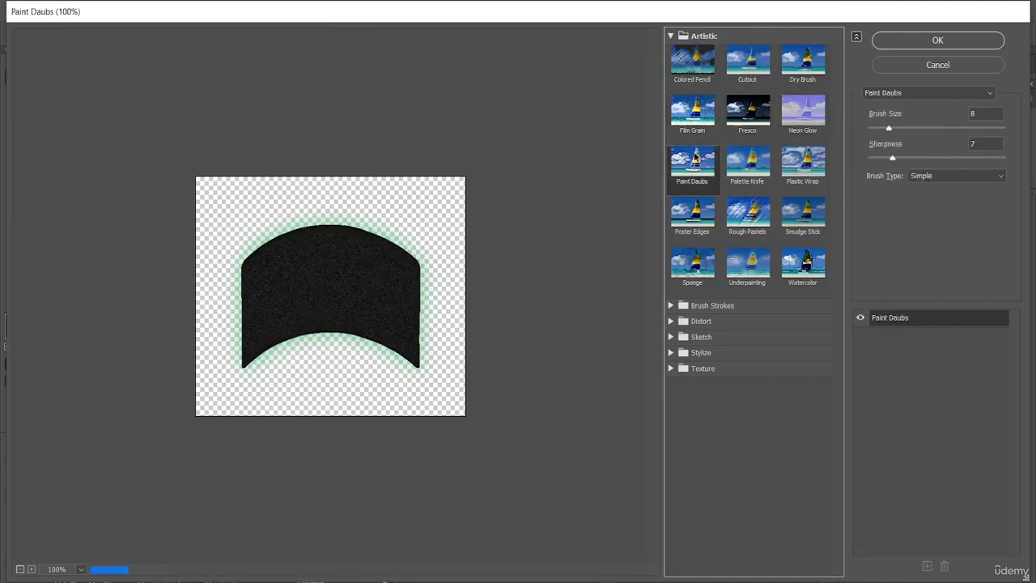
pyautogui.click(751, 164)
pyautogui.click(784, 172)
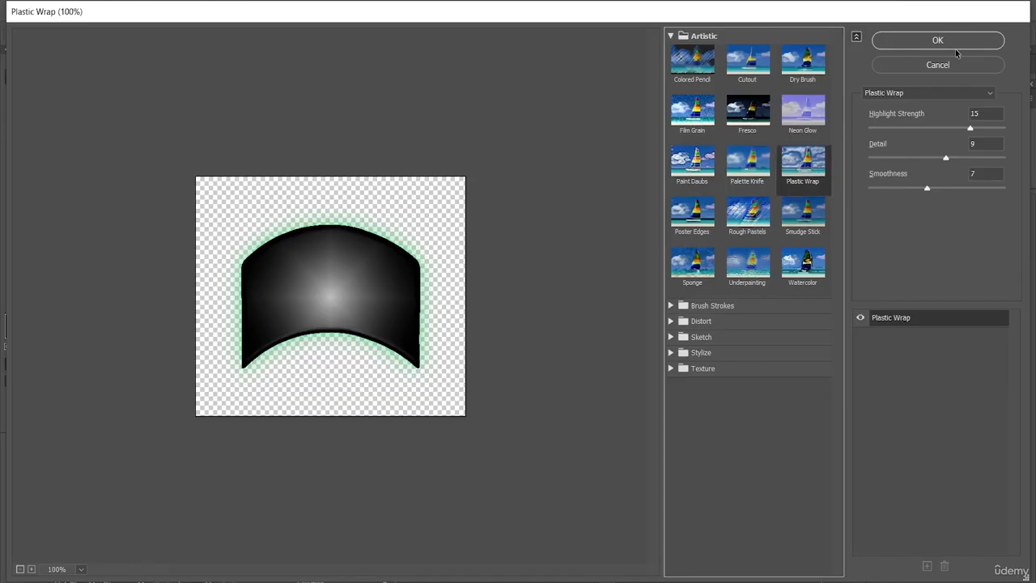
pyautogui.click(944, 67)
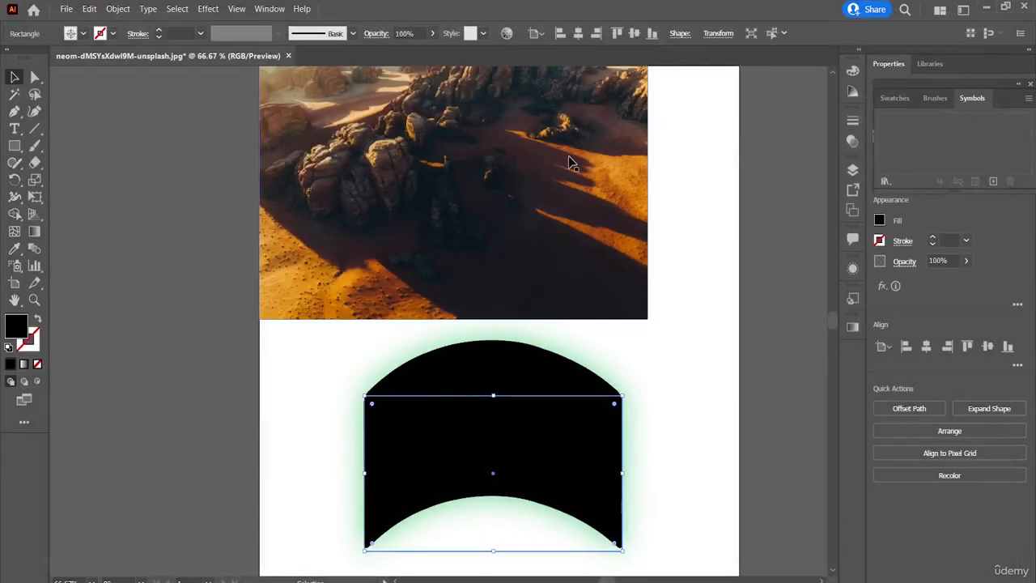
# Select the desert photo and open the Effect Gallery for it
pyautogui.click(571, 164)
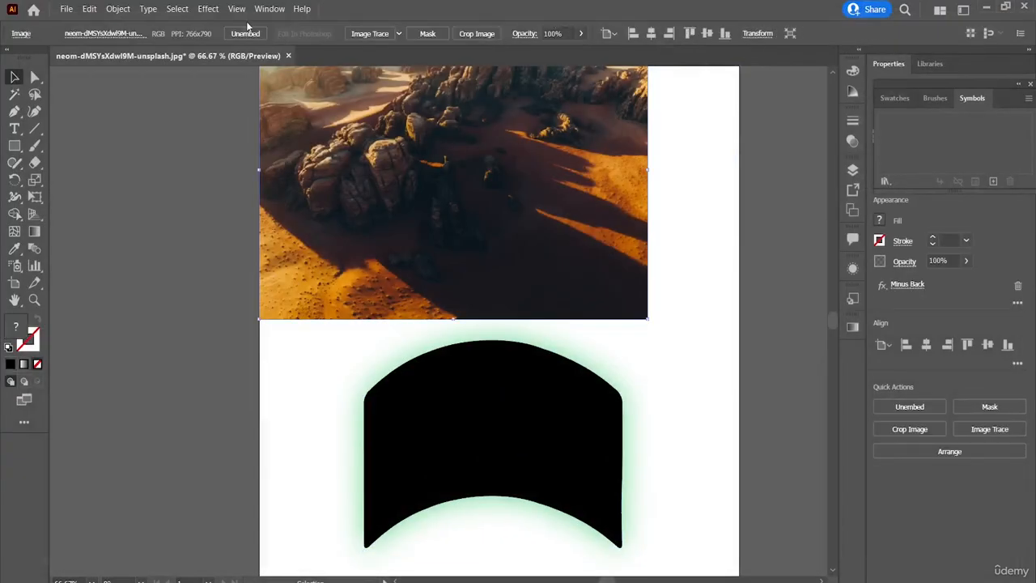
pyautogui.click(208, 9)
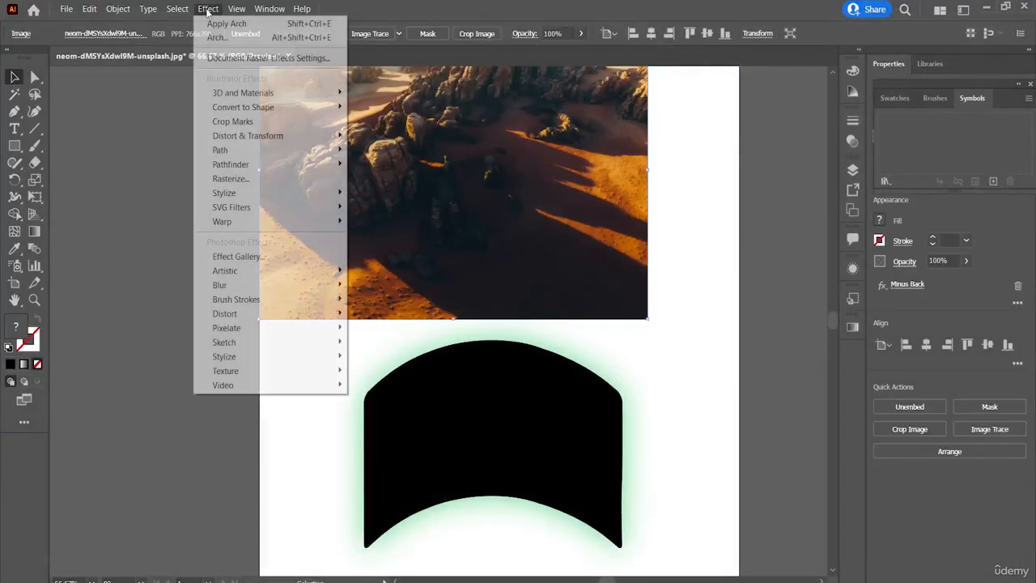
pyautogui.click(302, 260)
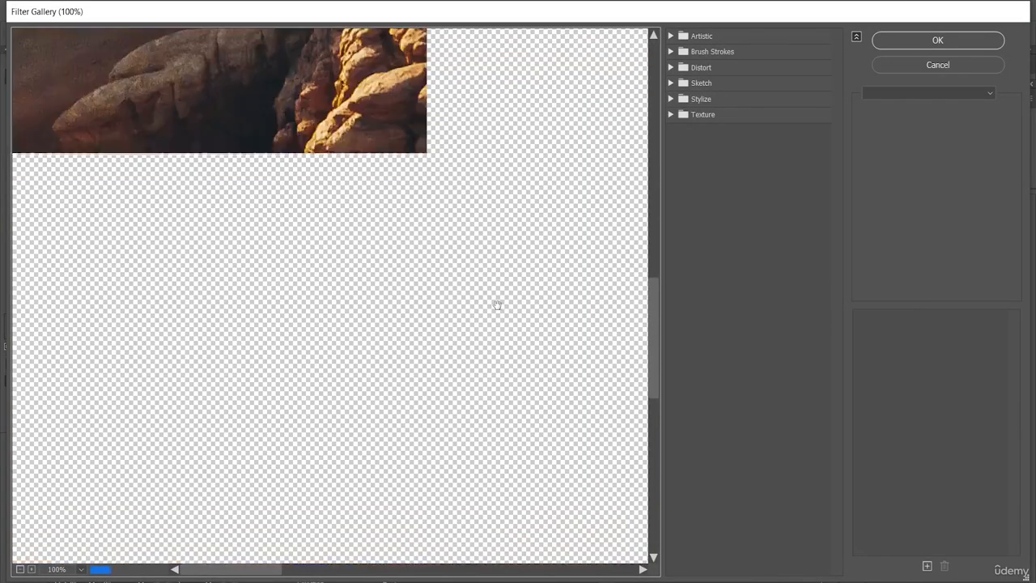
# Preview the Artistic Watercolor effect on the desert photo at 25% preview size
pyautogui.scroll(-3, 498, 306)
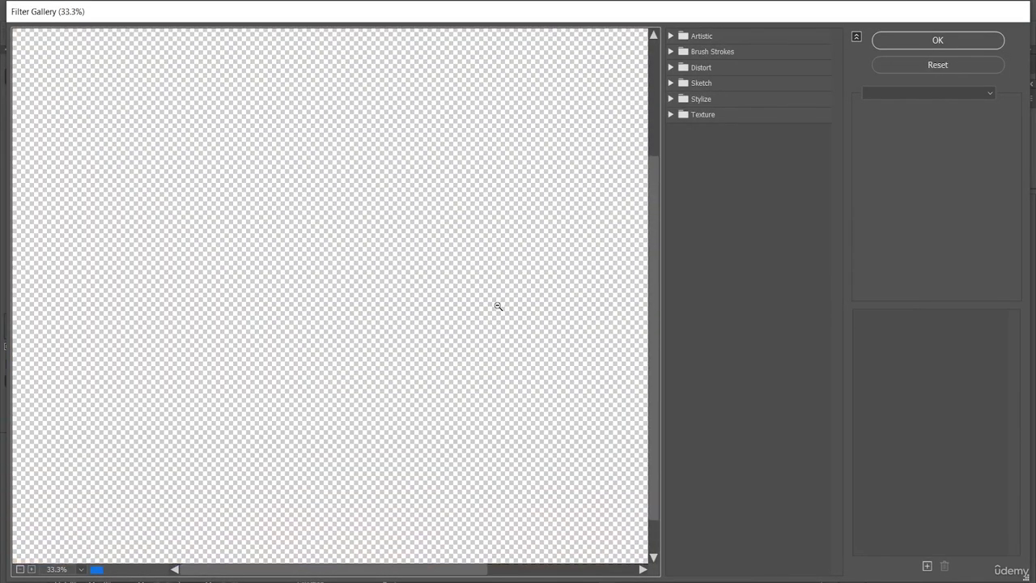
pyautogui.scroll(-5, 498, 306)
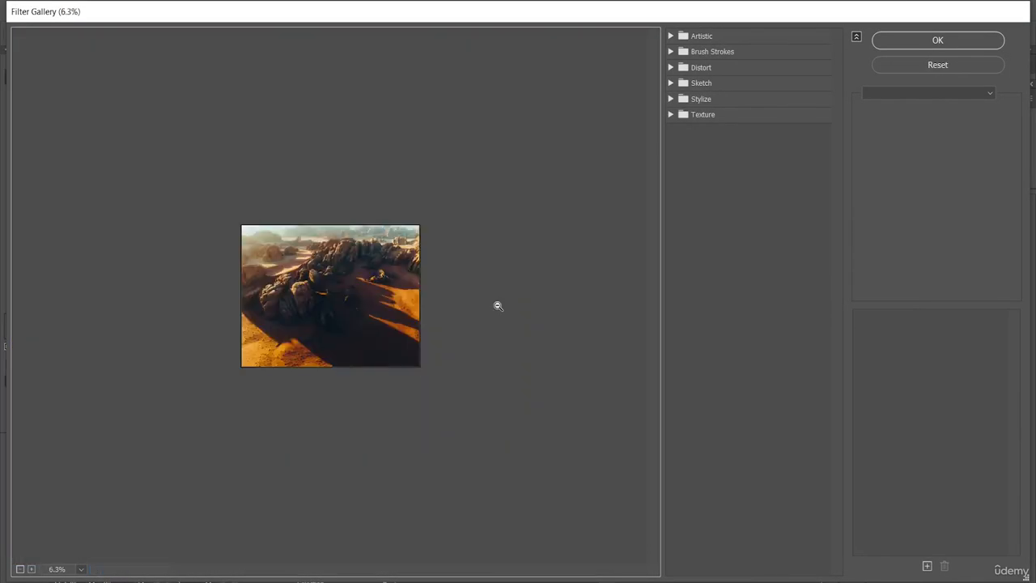
pyautogui.scroll(1, 498, 306)
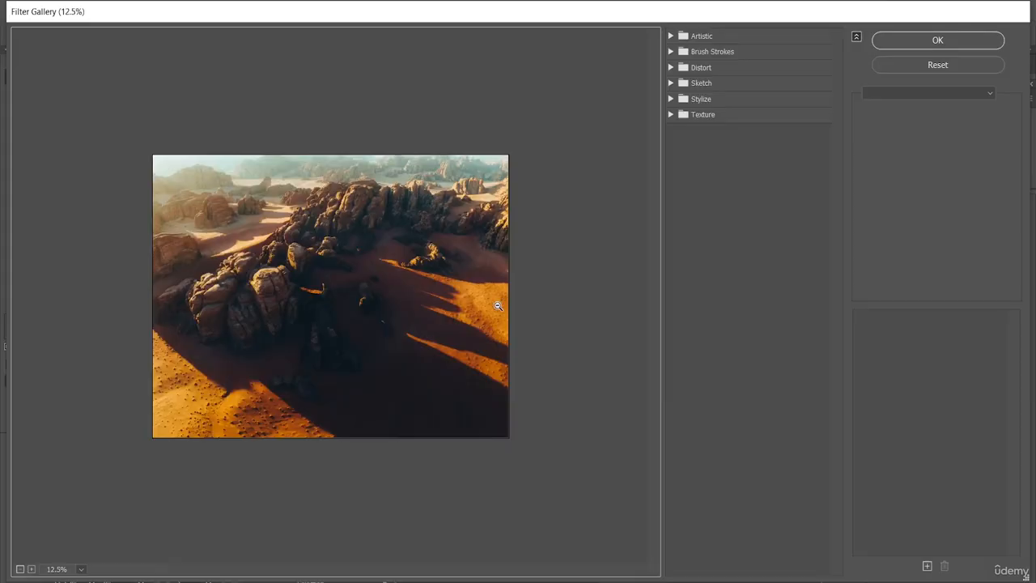
pyautogui.scroll(4, 498, 306)
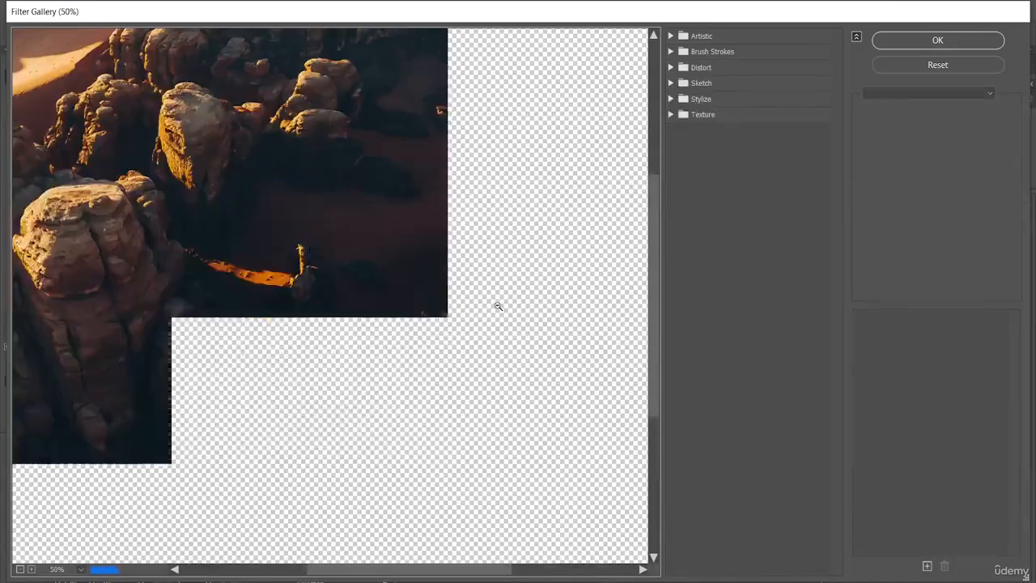
pyautogui.scroll(-1, 498, 306)
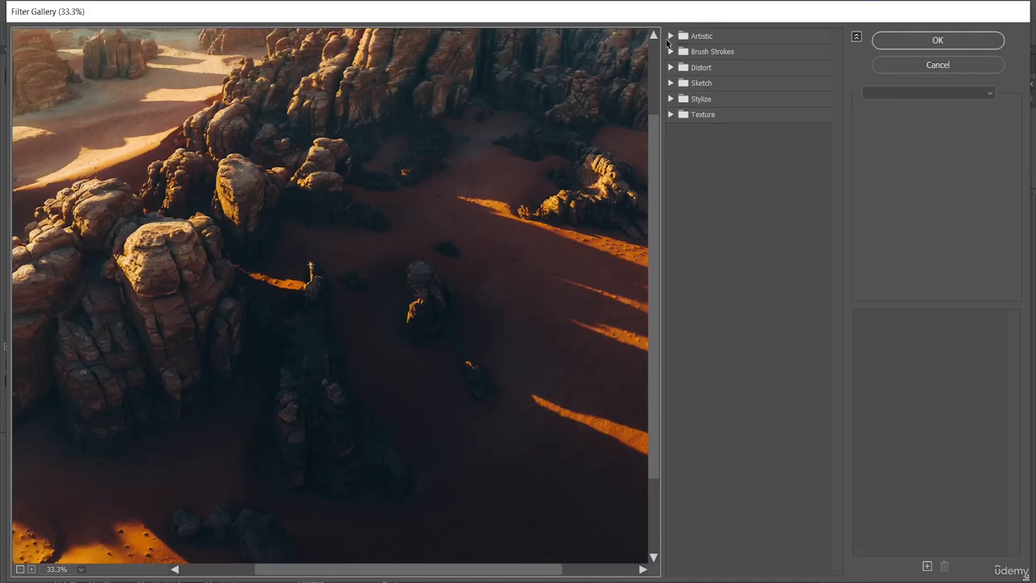
pyautogui.click(671, 36)
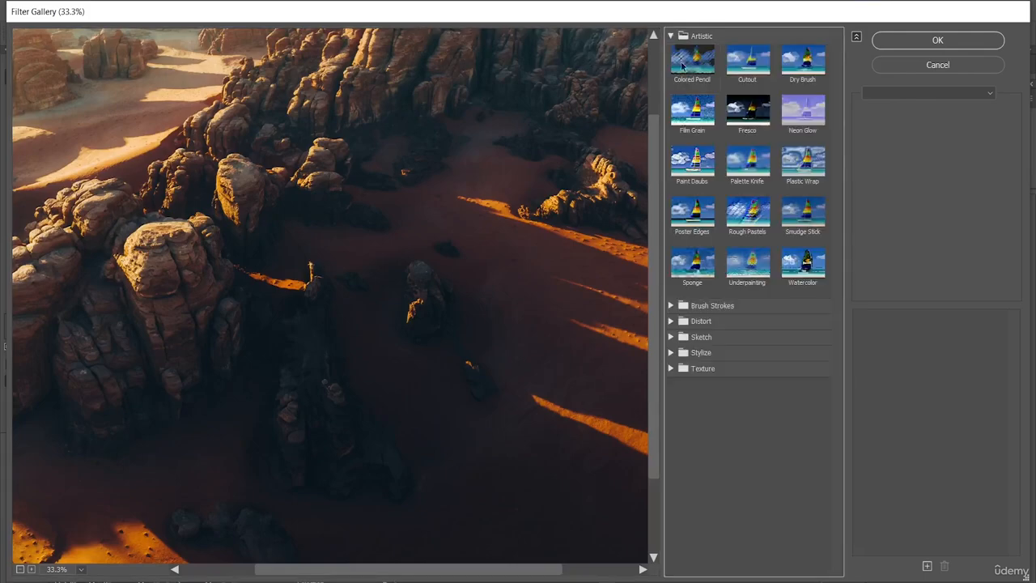
pyautogui.click(801, 257)
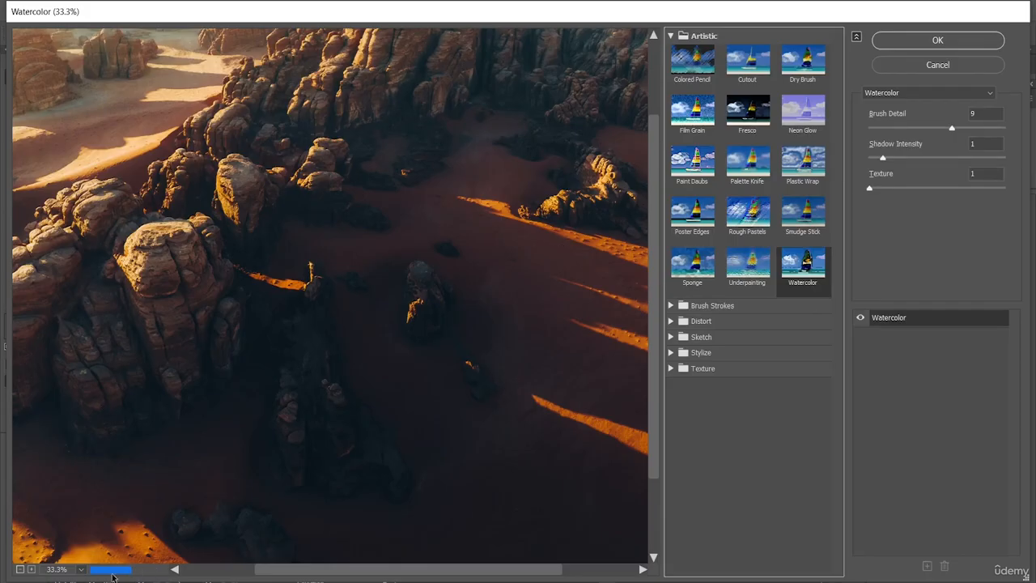
pyautogui.click(20, 569)
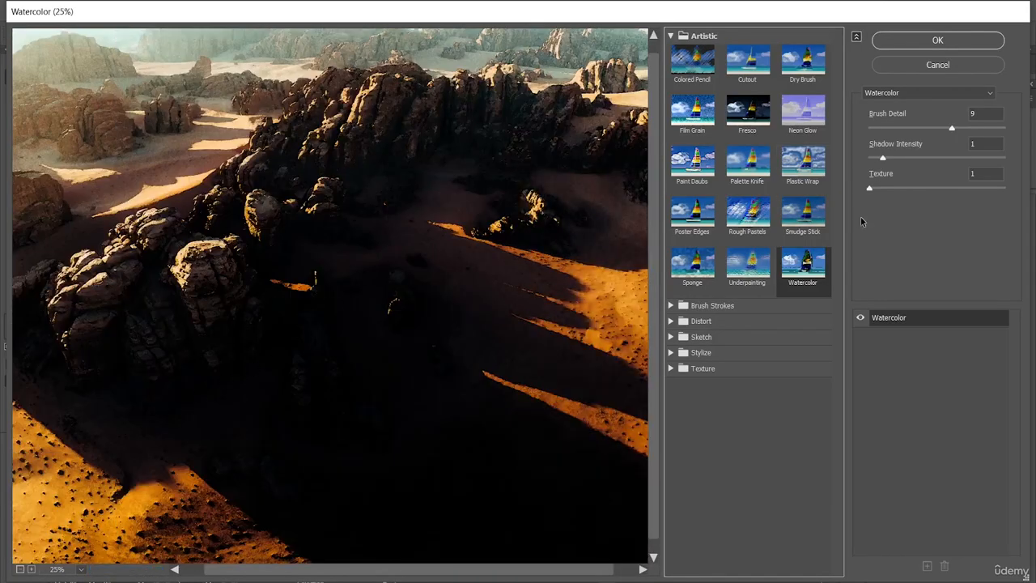
# Preview the Artistic effects Rough Pastels, Paint Daubs and Plastic Wrap on the desert photo
pyautogui.click(733, 230)
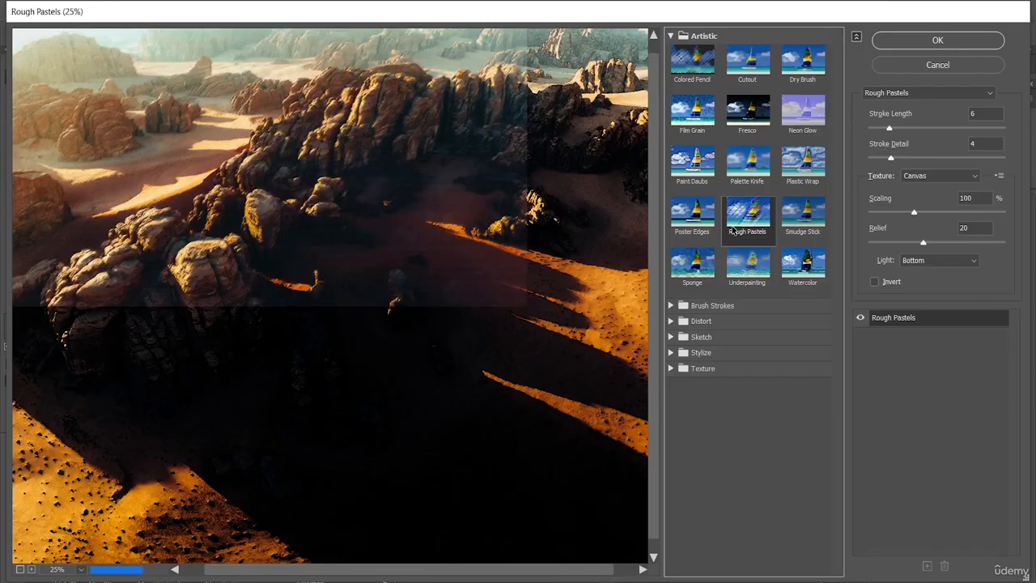
pyautogui.click(692, 162)
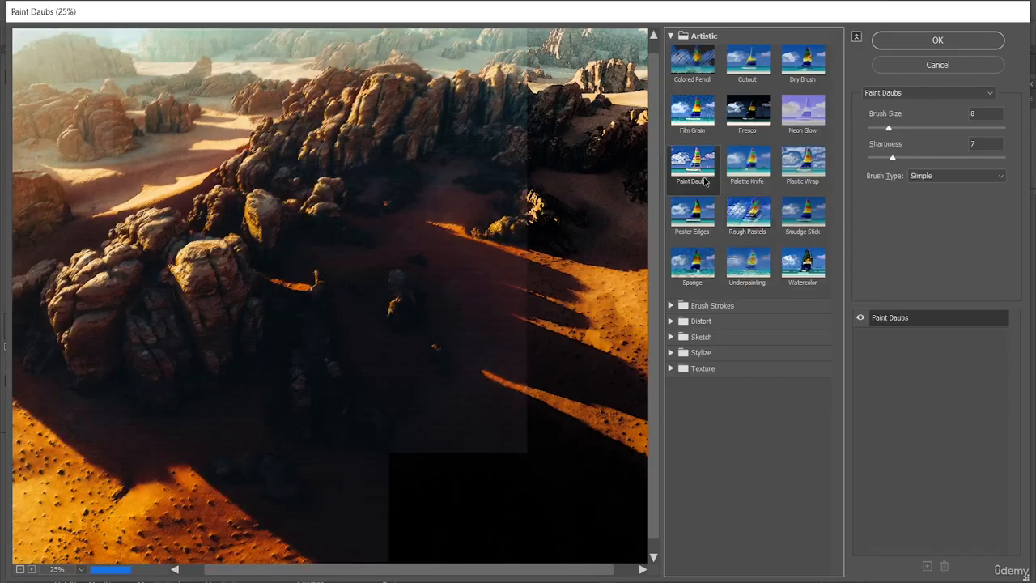
pyautogui.click(814, 163)
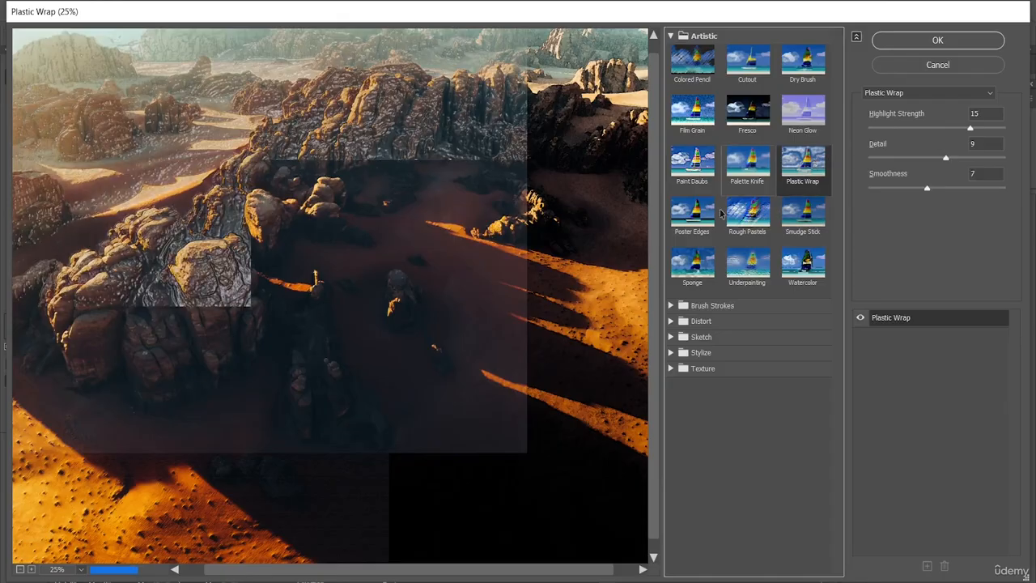
# Switch from the Artistic effects to the Brush Strokes group and preview Sprayed Strokes on the photo
pyautogui.click(671, 37)
pyautogui.click(673, 52)
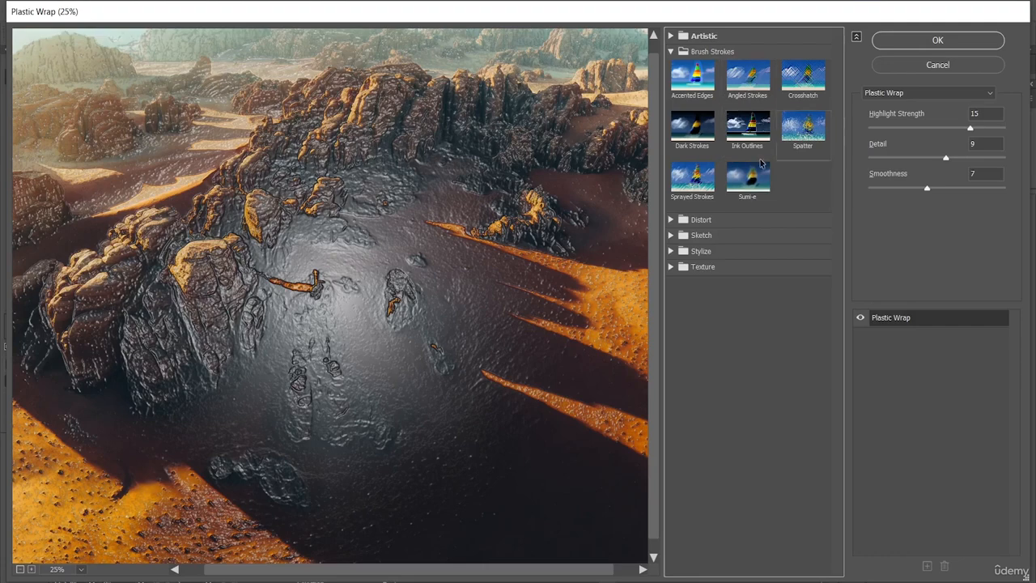
pyautogui.click(699, 180)
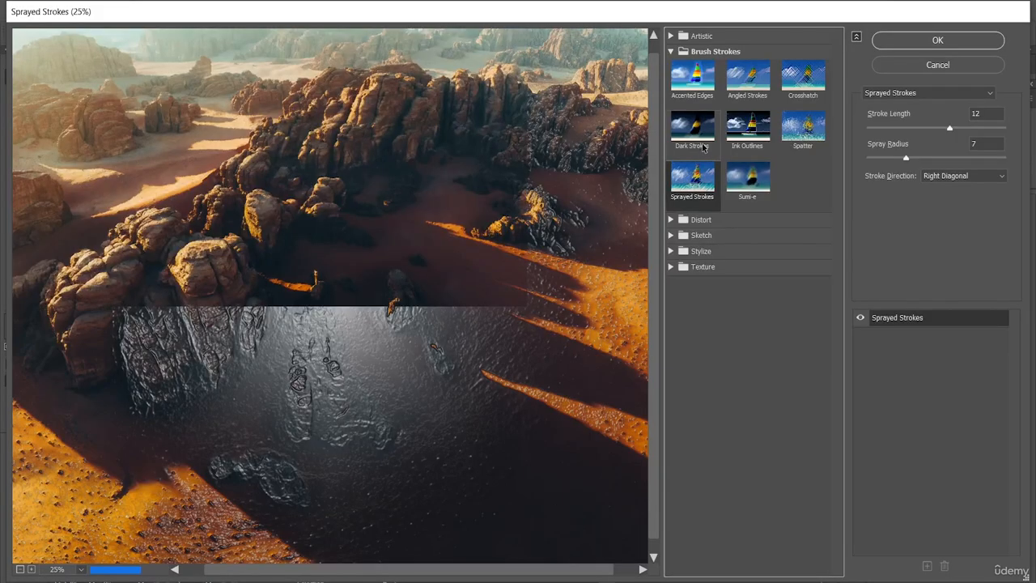
# Preview the Distort effects Diffuse Glow, Glass and Ocean Ripple on the desert photo
pyautogui.click(679, 221)
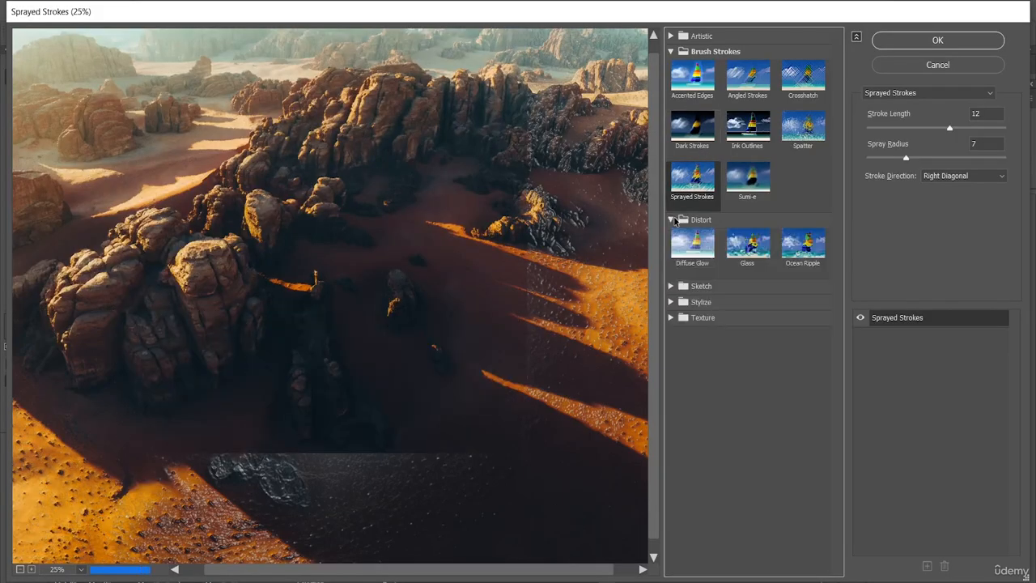
pyautogui.click(695, 243)
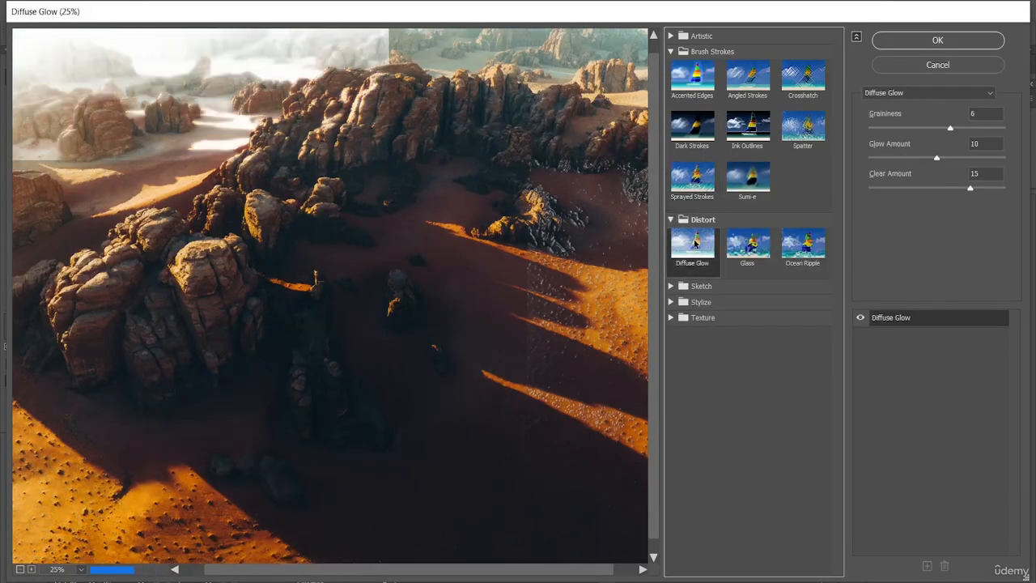
pyautogui.click(750, 244)
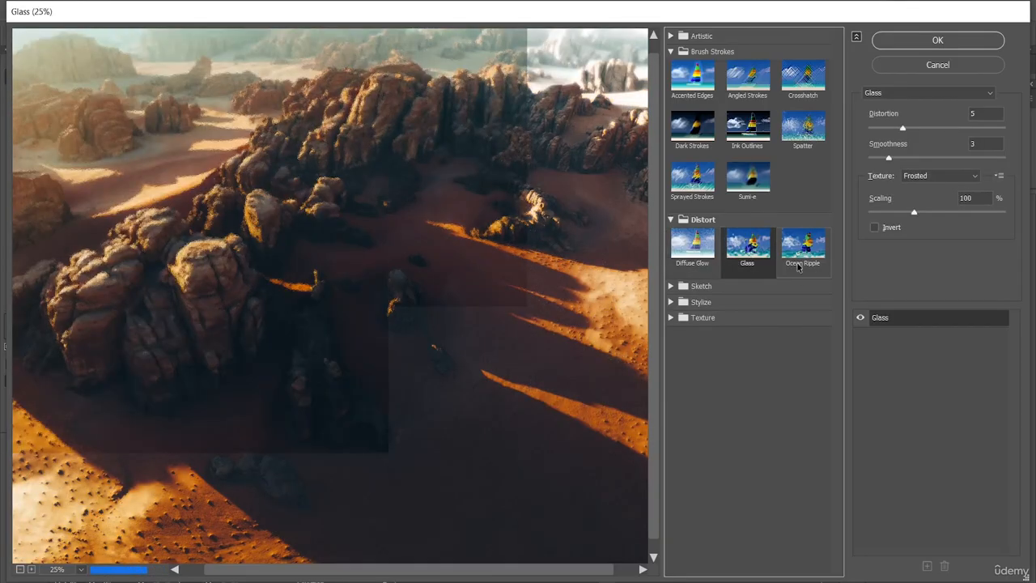
pyautogui.click(798, 264)
# Show the Sketch effects and preview the Stylize effect Glowing Edges on the photo
pyautogui.click(700, 288)
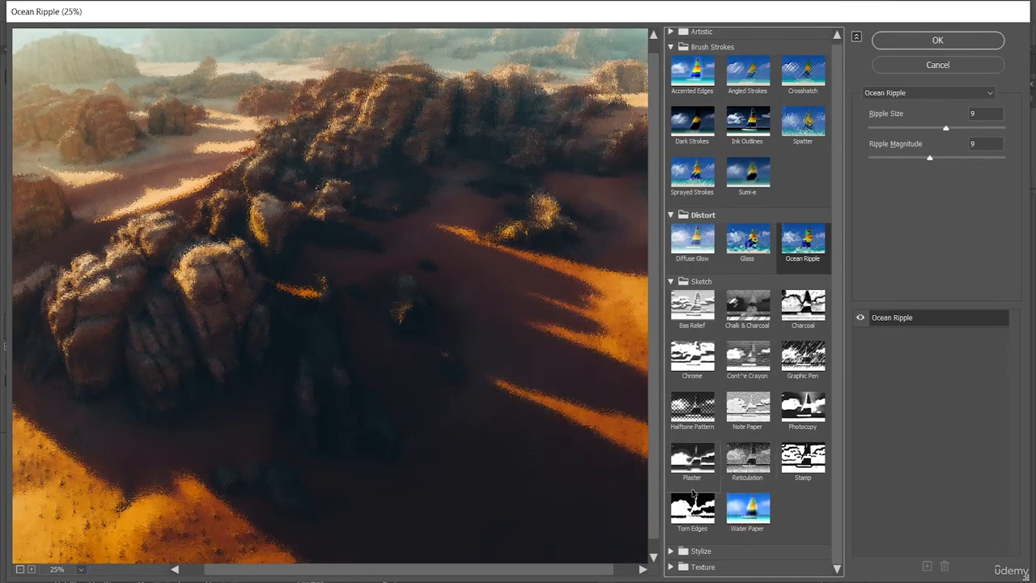
pyautogui.click(670, 555)
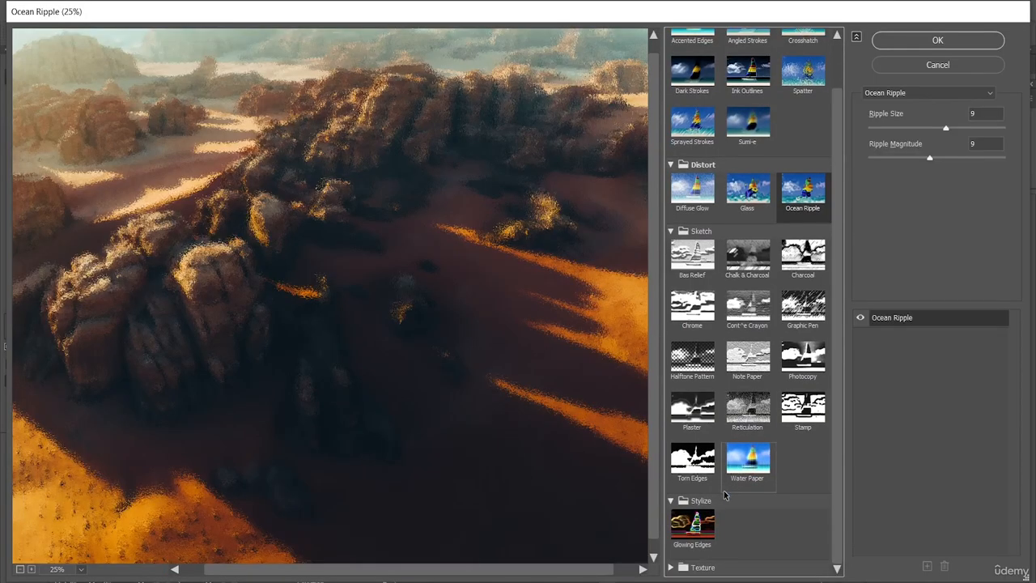
pyautogui.click(682, 525)
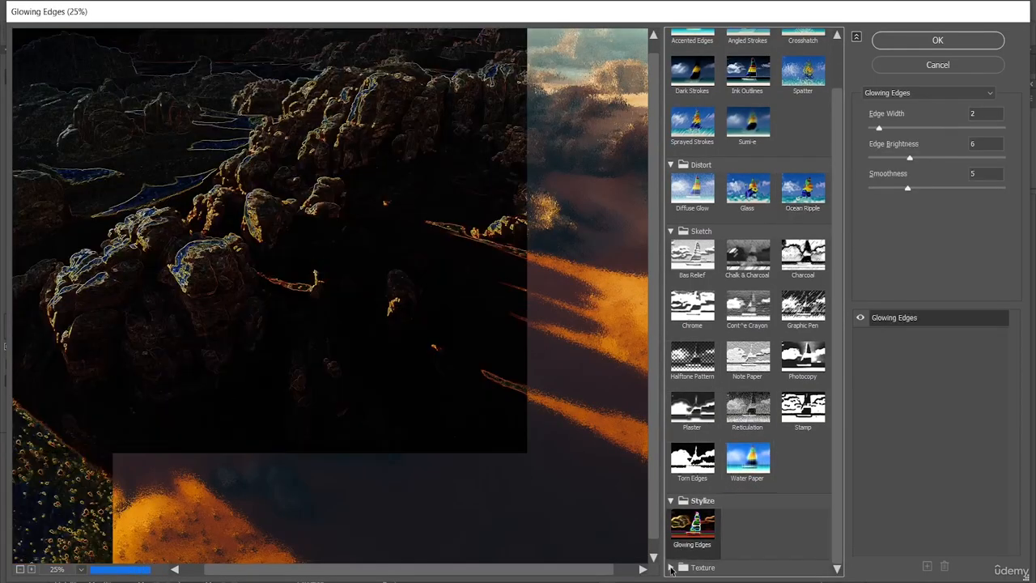
# Try the Stained Glass texture on the photo with a cell size of 15, and cancel the gallery
pyautogui.scroll(-3, 727, 480)
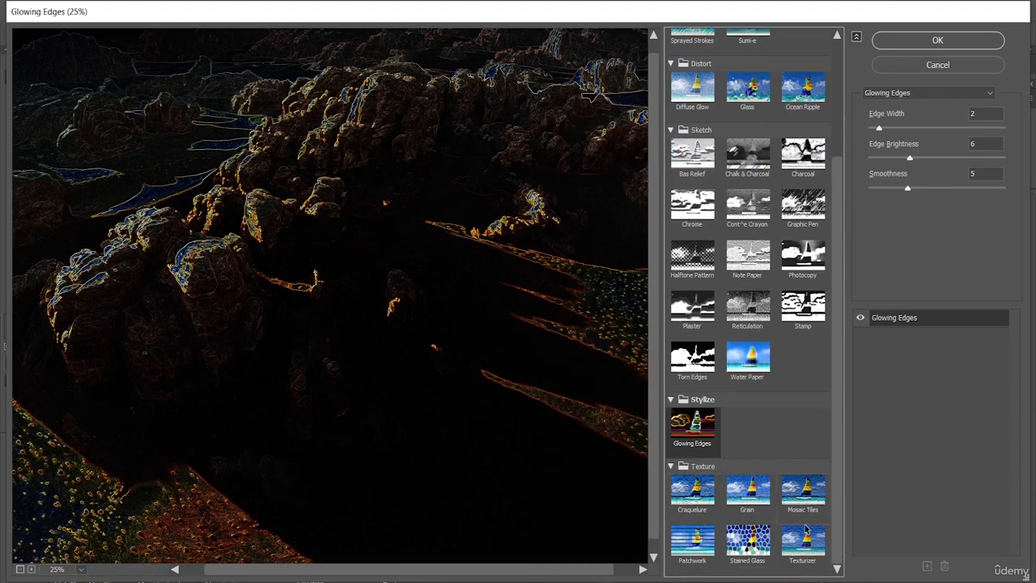
pyautogui.click(759, 550)
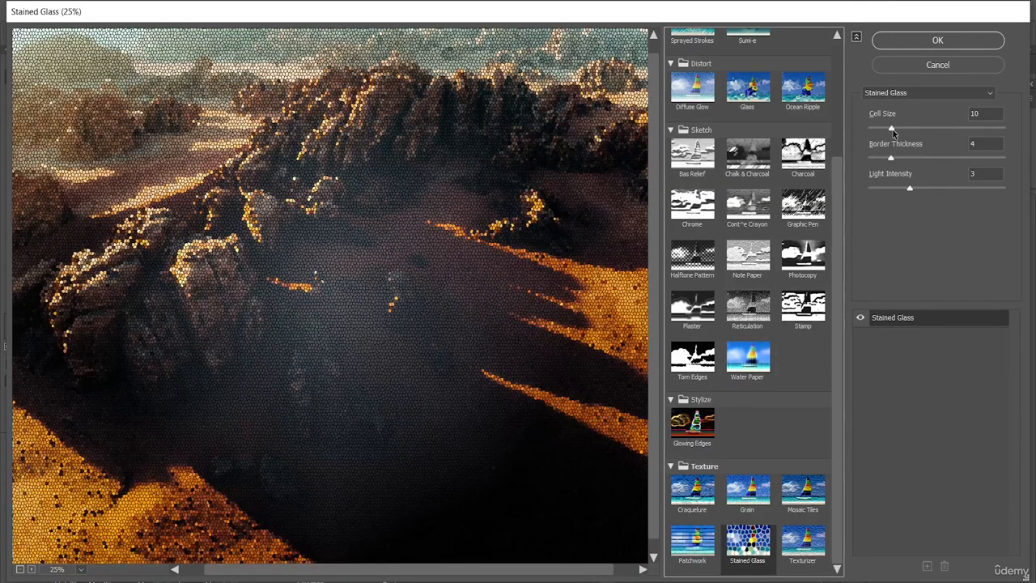
pyautogui.moveTo(892, 129); pyautogui.dragTo(908, 129)
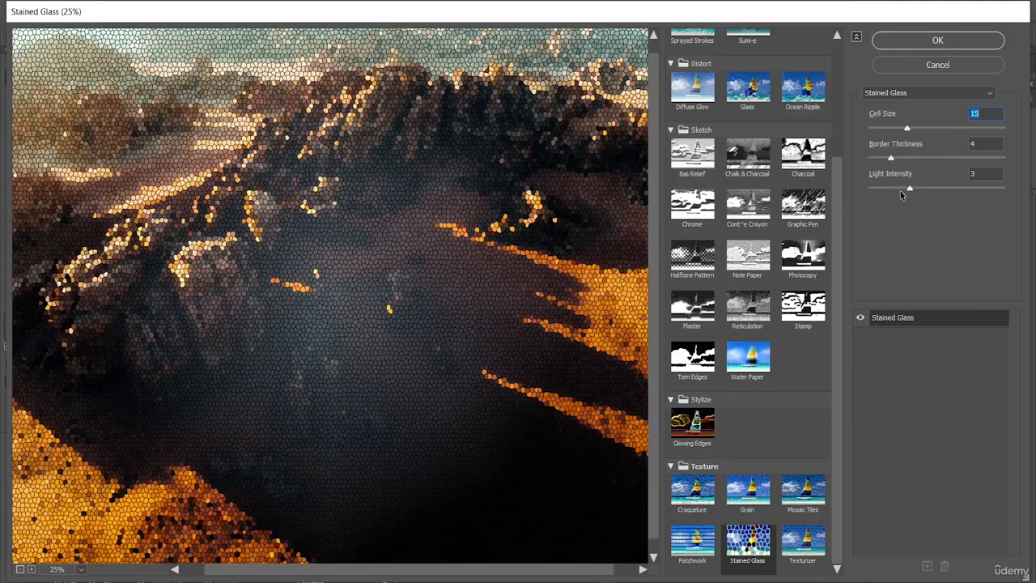
pyautogui.click(904, 322)
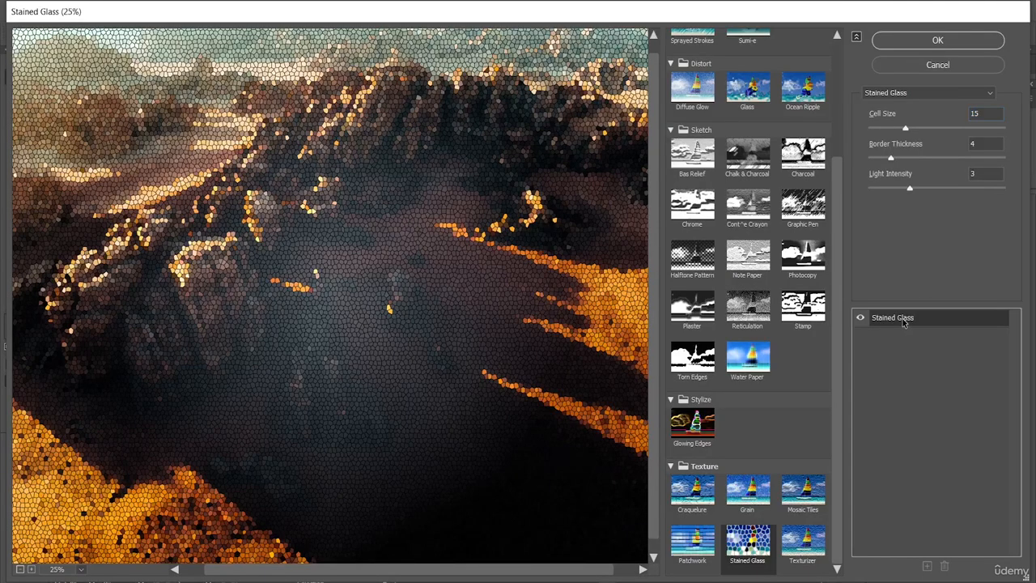
pyautogui.click(985, 66)
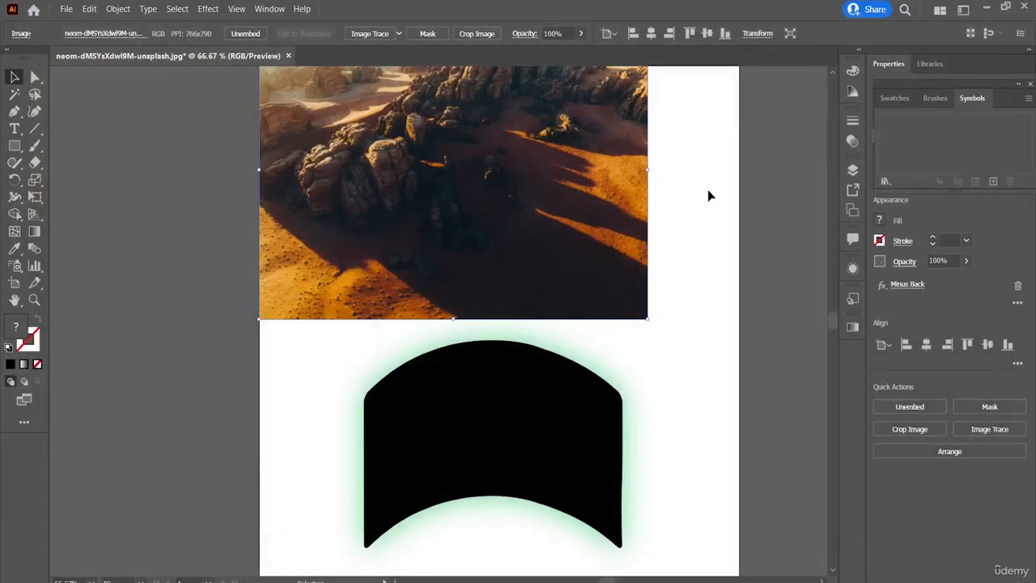
# Show the Video effects De-Interlace and NTSC Colors, and deselect the photo without applying one
pyautogui.scroll(3, 708, 196)
pyautogui.scroll(-2, 709, 196)
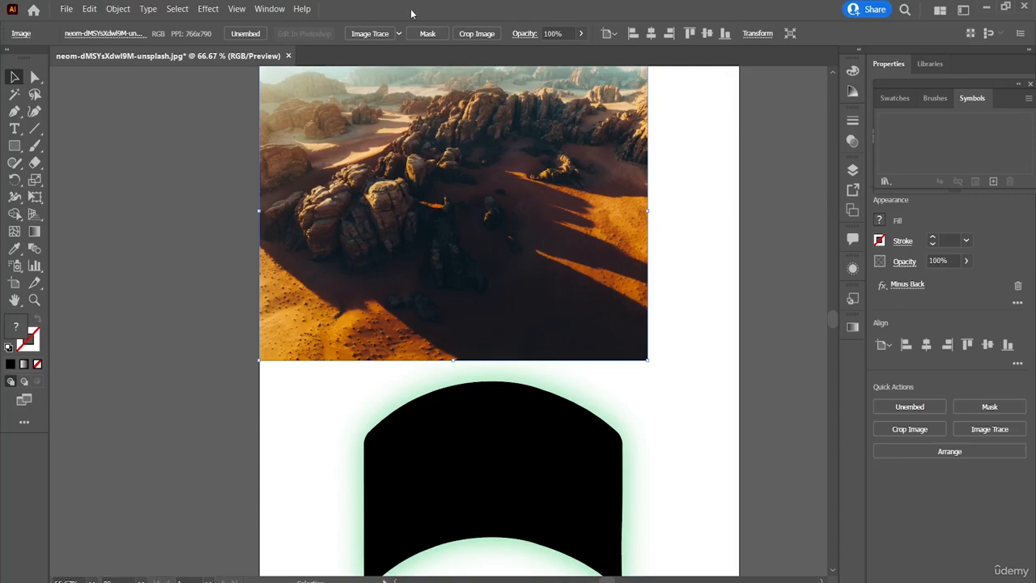
pyautogui.click(208, 9)
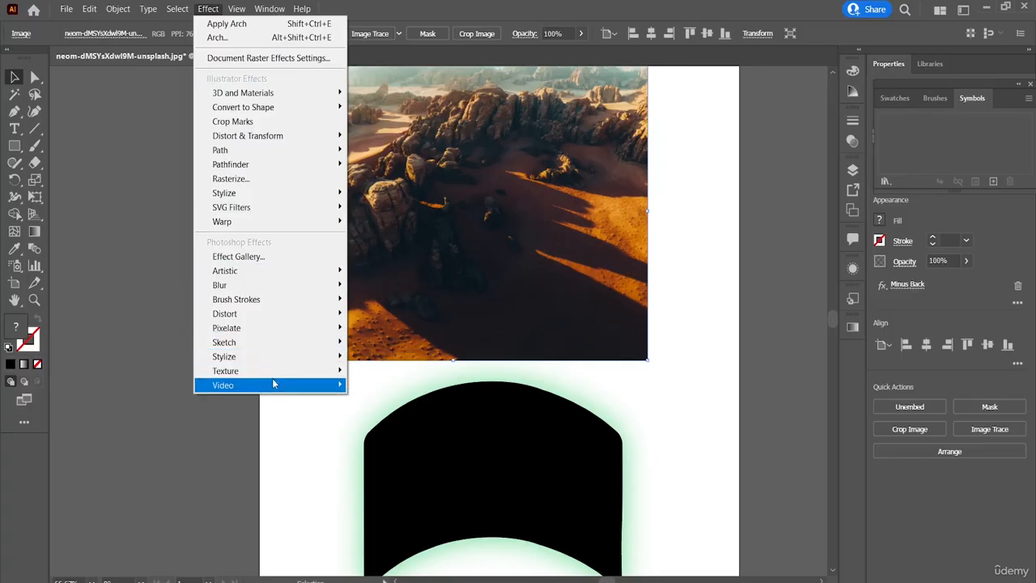
pyautogui.moveTo(273, 385)
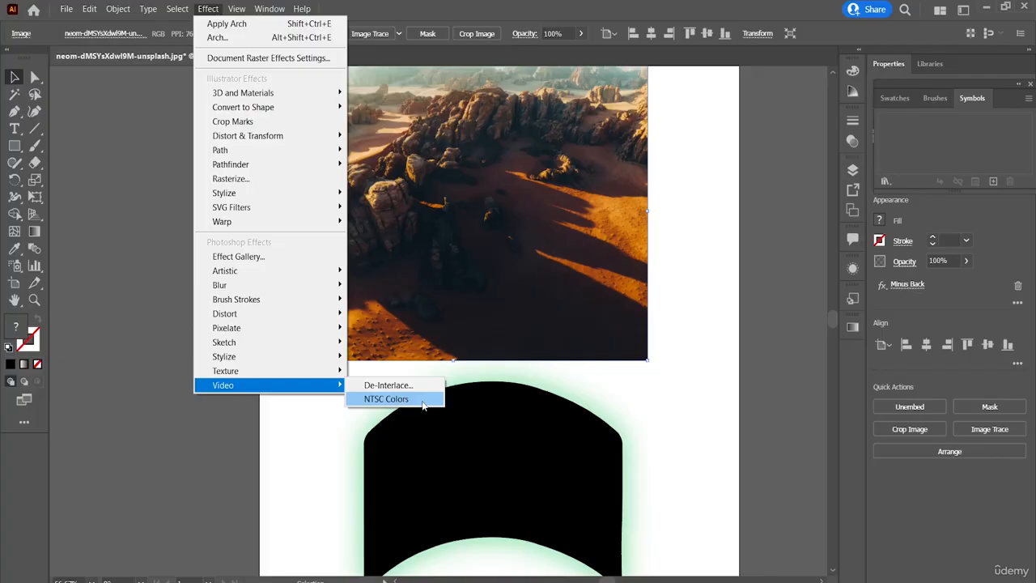
pyautogui.click(250, 470)
pyautogui.click(250, 469)
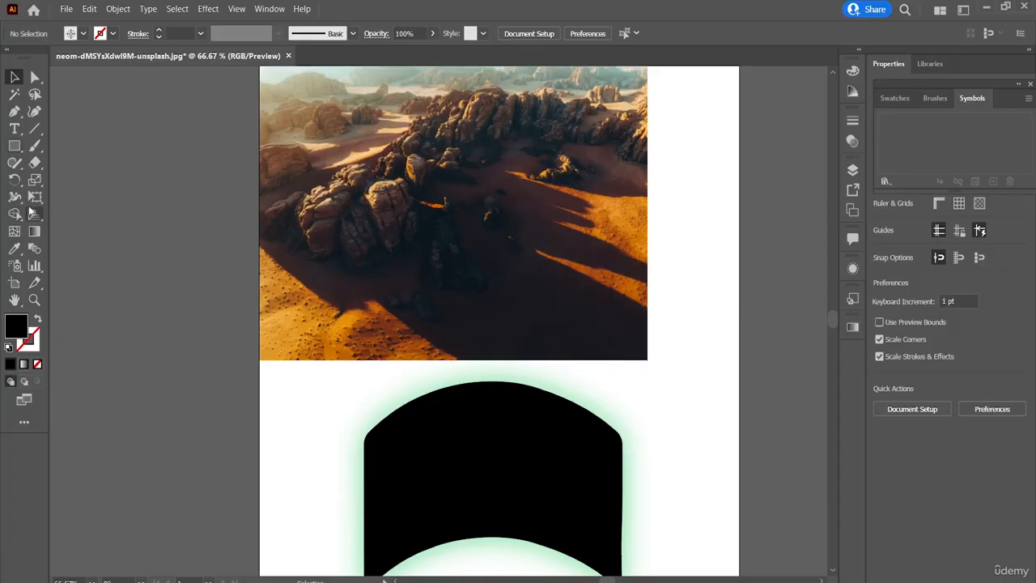
# Show the Slice tool and its variants, and shift the canvas view with the Hand tool
pyautogui.click(37, 285)
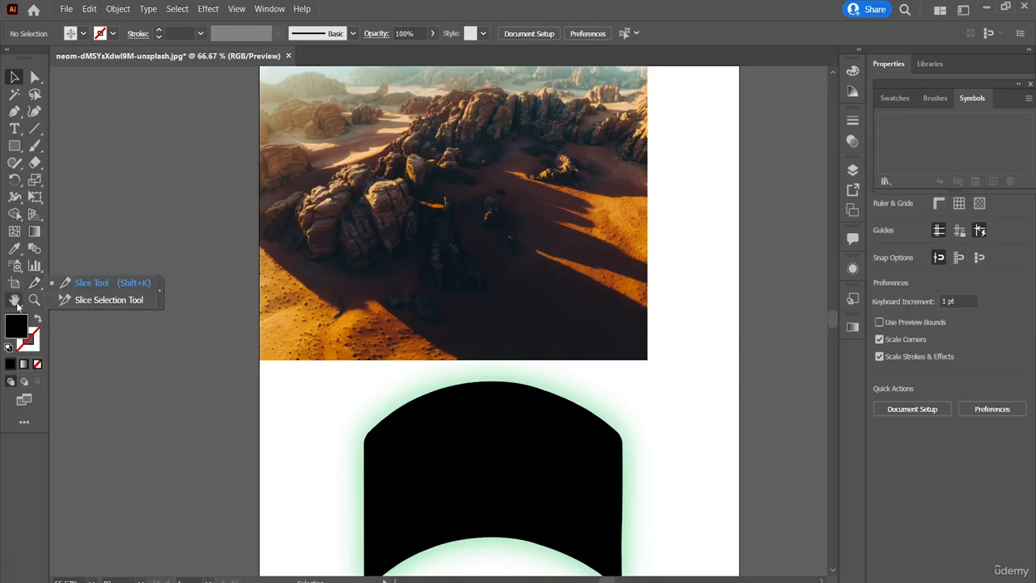
pyautogui.click(15, 300)
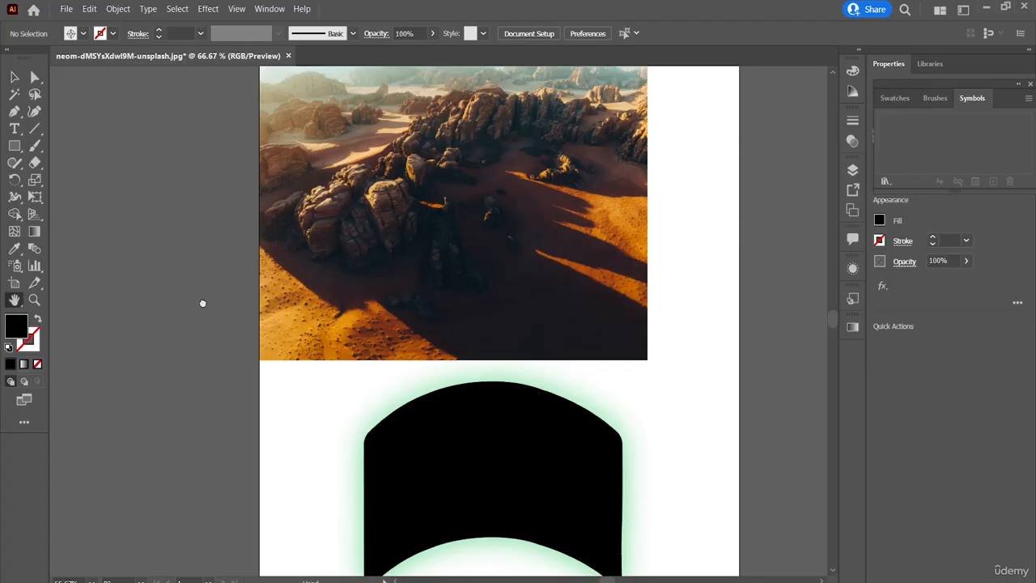
pyautogui.moveTo(203, 303); pyautogui.dragTo(220, 214)
# Try turning the canvas view with the Rotate View tool, and return it to its original angle
pyautogui.click(13, 301)
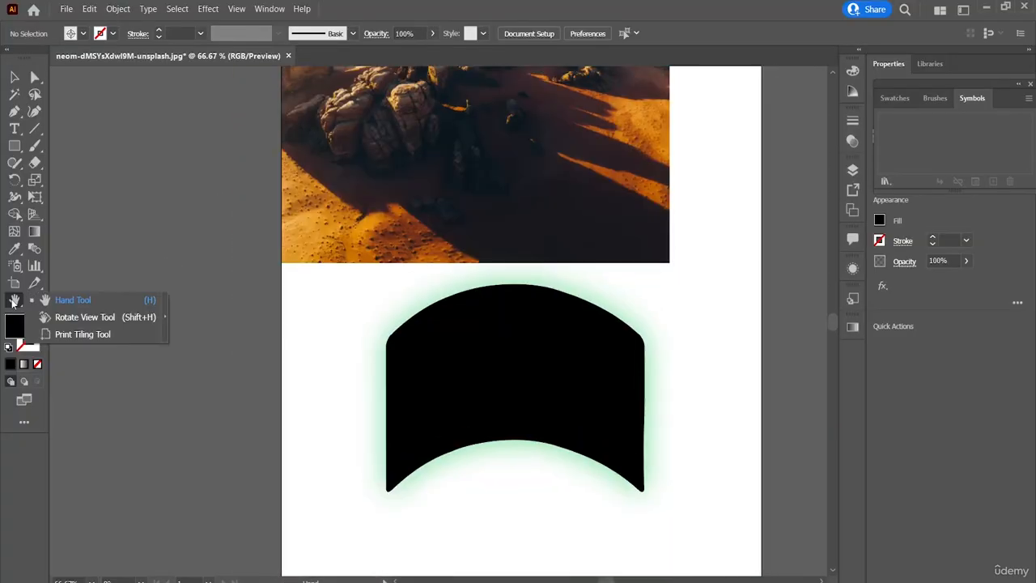
pyautogui.click(69, 321)
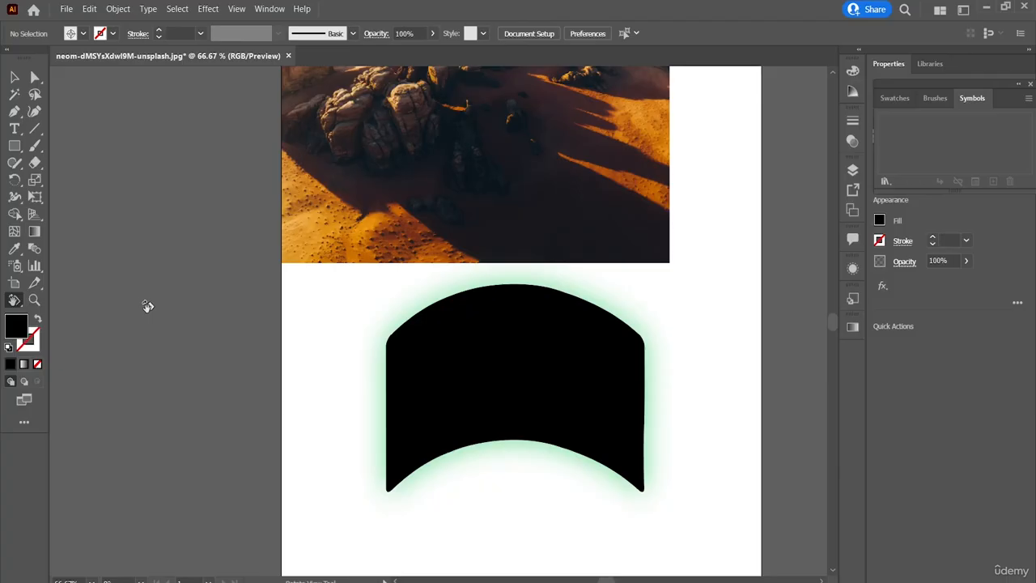
pyautogui.moveTo(172, 371); pyautogui.dragTo(267, 315)
pyautogui.moveTo(267, 318); pyautogui.dragTo(269, 315)
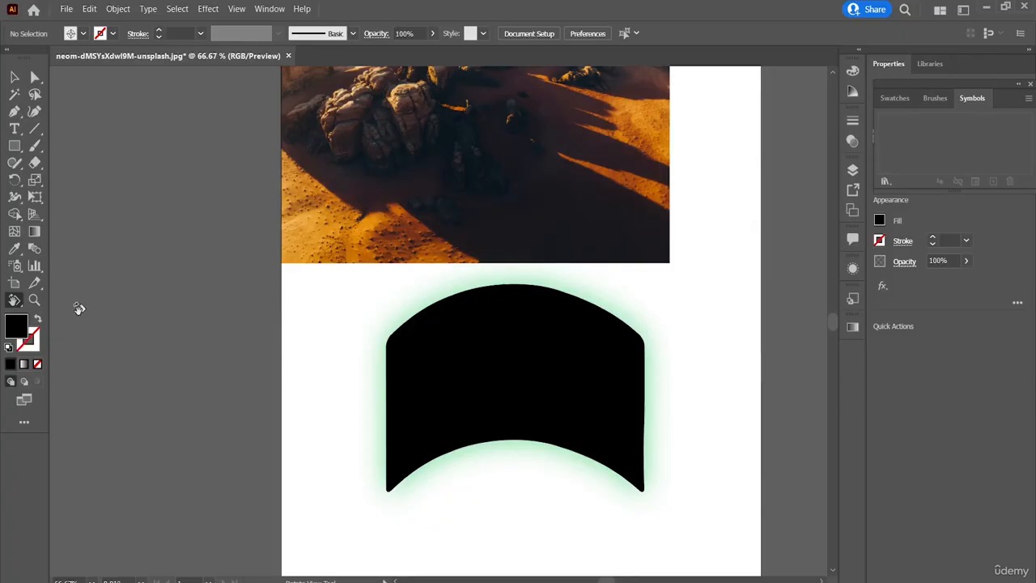
# Reposition the print tile with the Print Tiling tool so its lower edge crosses the bottom tips of the black arched shape
pyautogui.moveTo(13, 306); pyautogui.dragTo(69, 332)
pyautogui.hscroll(2, 69, 334)
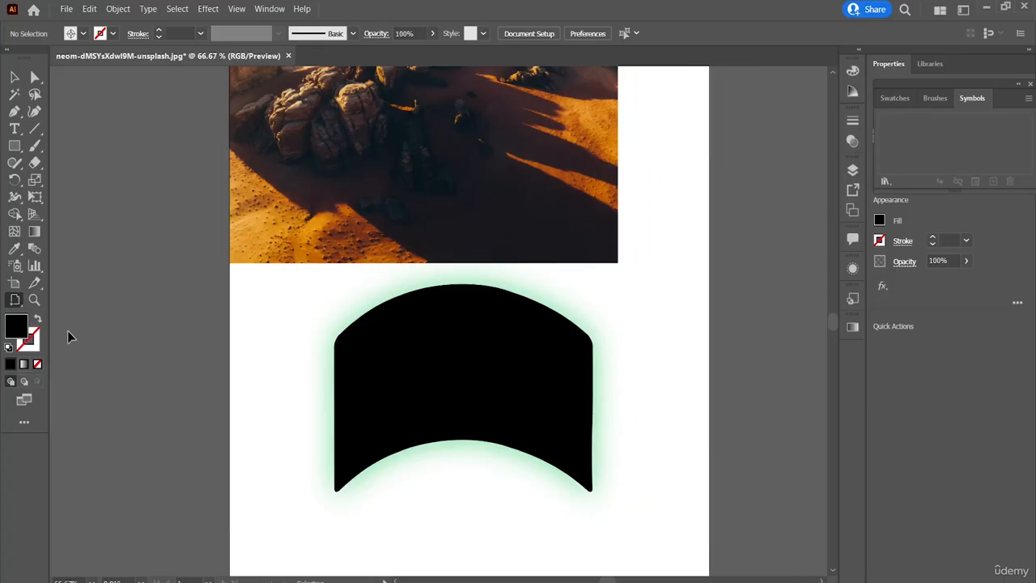
pyautogui.scroll(-3, 69, 330)
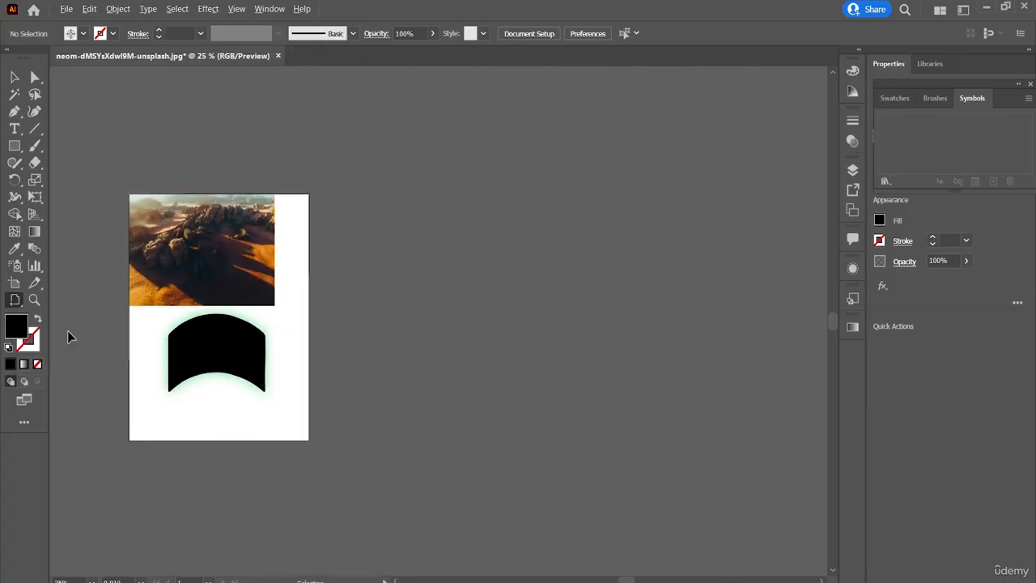
pyautogui.scroll(1, 69, 331)
pyautogui.moveTo(113, 146); pyautogui.dragTo(148, 478)
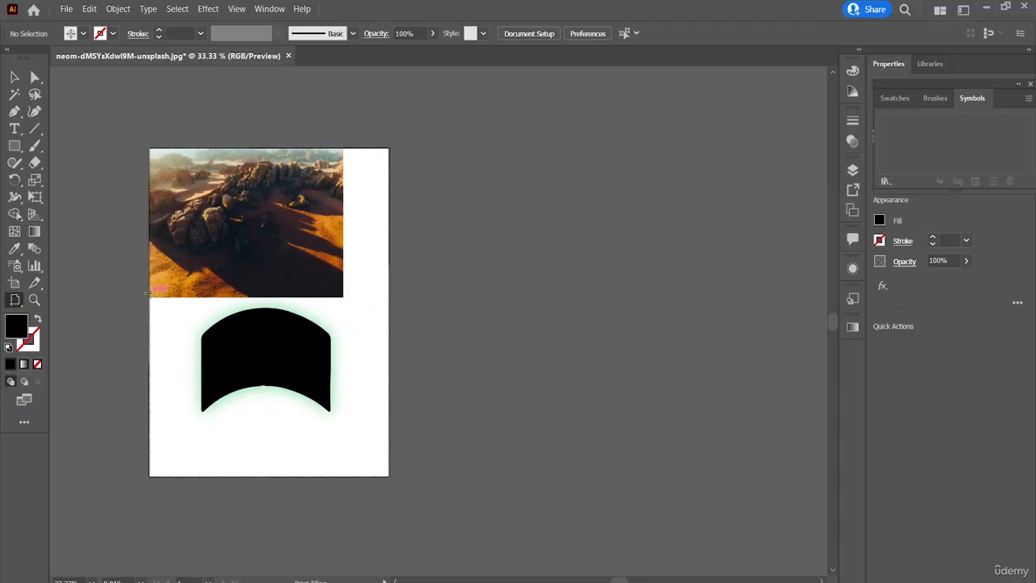
pyautogui.moveTo(152, 305); pyautogui.dragTo(201, 478)
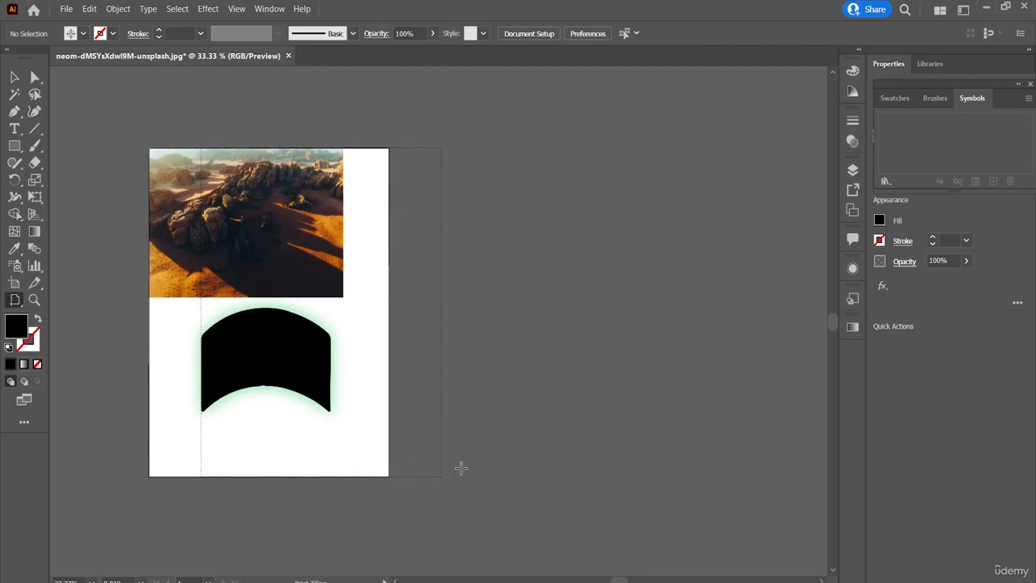
pyautogui.click(14, 302)
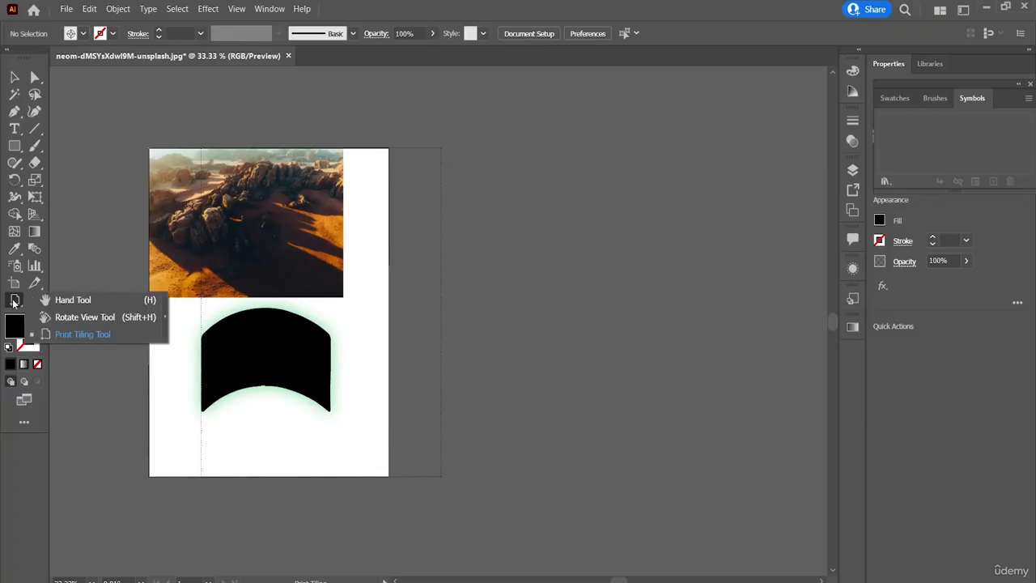
pyautogui.click(102, 334)
pyautogui.click(149, 409)
# Magnify the artboard to 100% with the Zoom tool and reduce it back to 33.33%
pyautogui.click(36, 304)
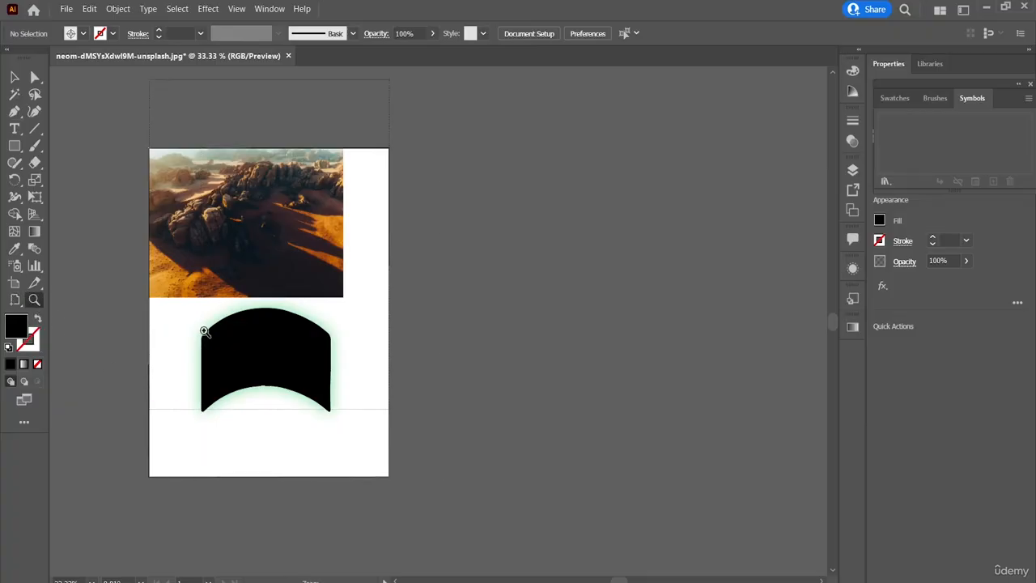
pyautogui.click(139, 349)
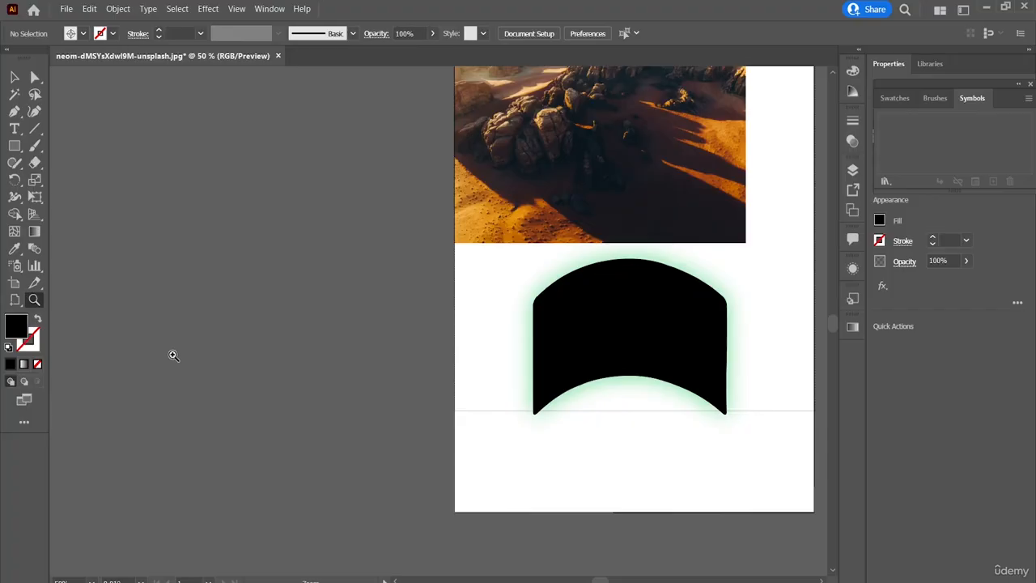
pyautogui.click(496, 360)
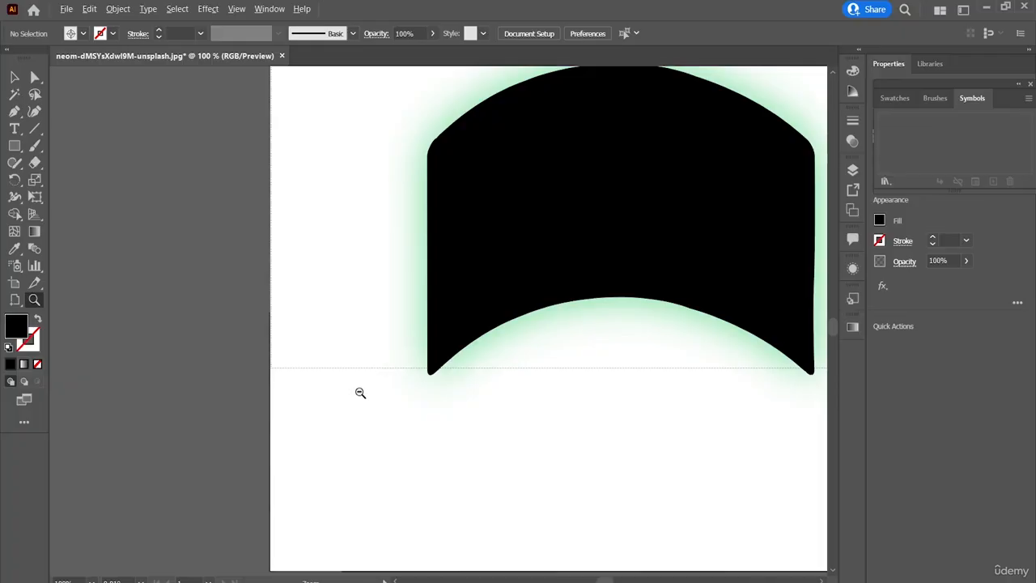
pyautogui.keyDown('alt'); pyautogui.click(361, 392); pyautogui.keyUp('alt')
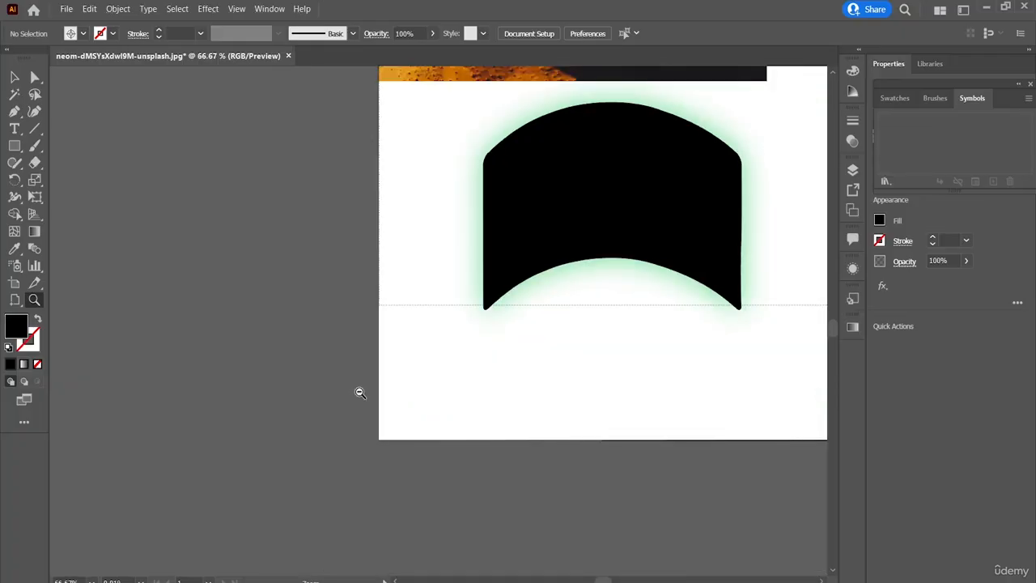
pyautogui.keyDown('alt'); pyautogui.click(360, 392); pyautogui.keyUp('alt')
pyautogui.keyDown('alt'); pyautogui.click(360, 392); pyautogui.keyUp('alt')
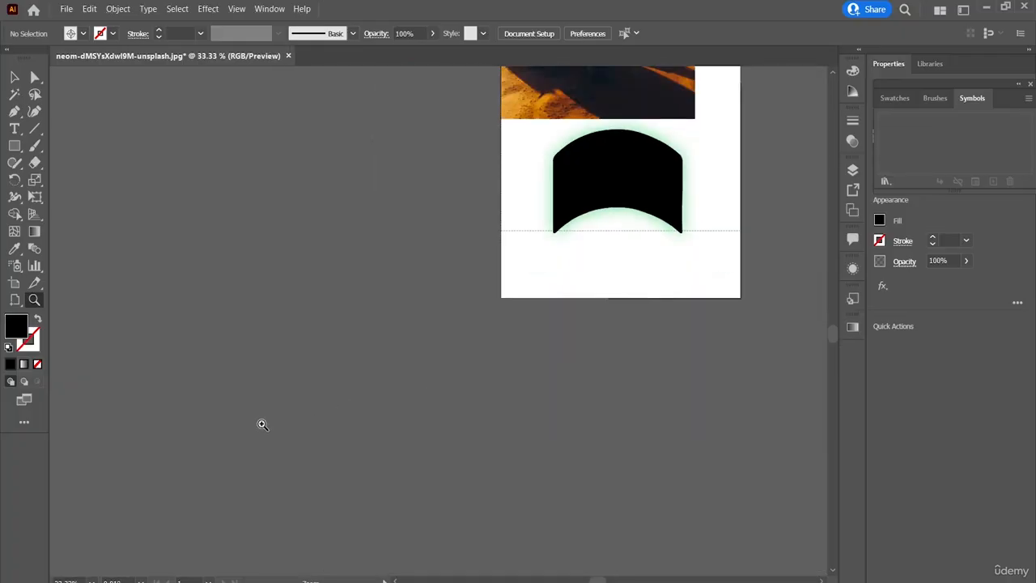
pyautogui.scroll(3, 520, 524)
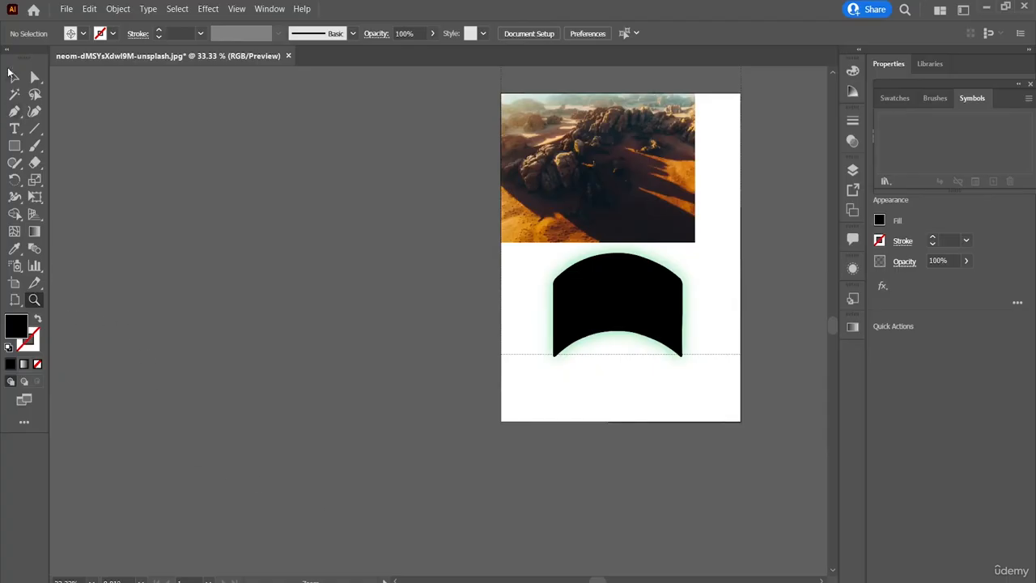
# Switch to the Selection tool and zoom the whole artboard out and in again to 33.33%
pyautogui.click(13, 76)
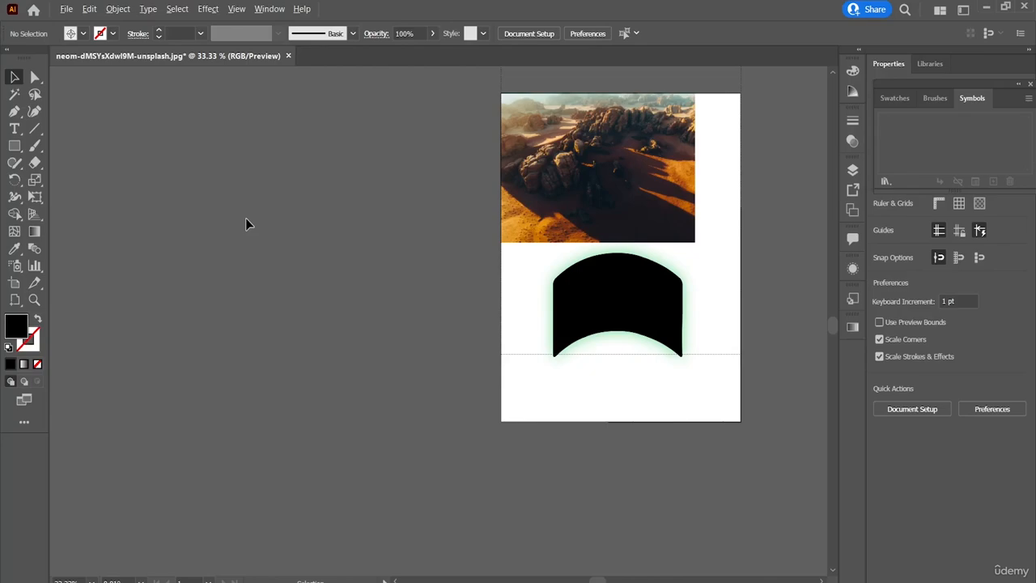
pyautogui.keyDown('alt'); pyautogui.scroll(-4, 245, 218); pyautogui.keyUp('alt')
pyautogui.keyDown('alt'); pyautogui.scroll(4, 246, 218); pyautogui.keyUp('alt')
pyautogui.keyDown('alt'); pyautogui.scroll(-3, 249, 224); pyautogui.keyUp('alt')
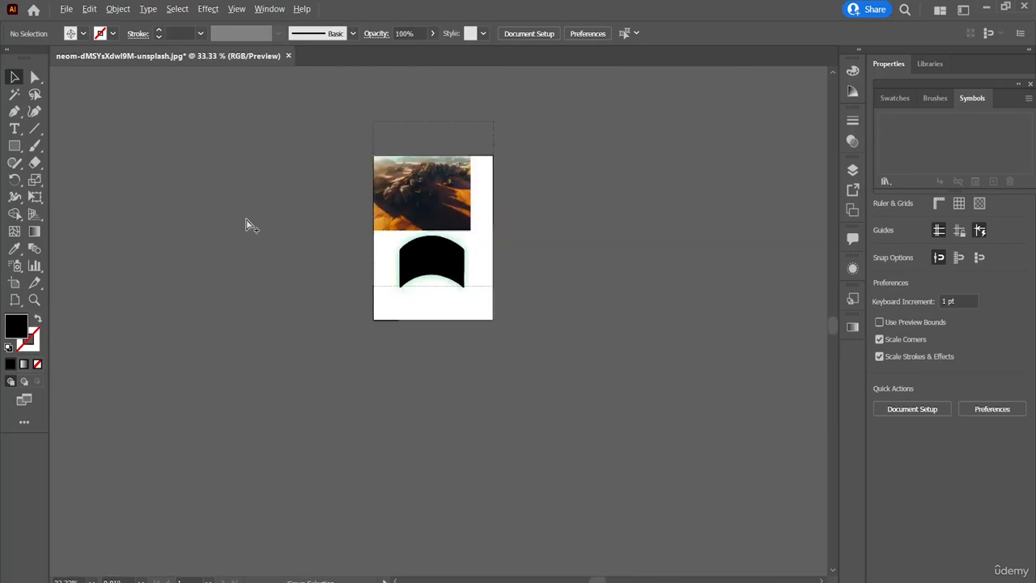
pyautogui.keyDown('alt'); pyautogui.scroll(2, 249, 224); pyautogui.keyUp('alt')
pyautogui.keyDown('alt'); pyautogui.scroll(1, 247, 226); pyautogui.keyUp('alt')
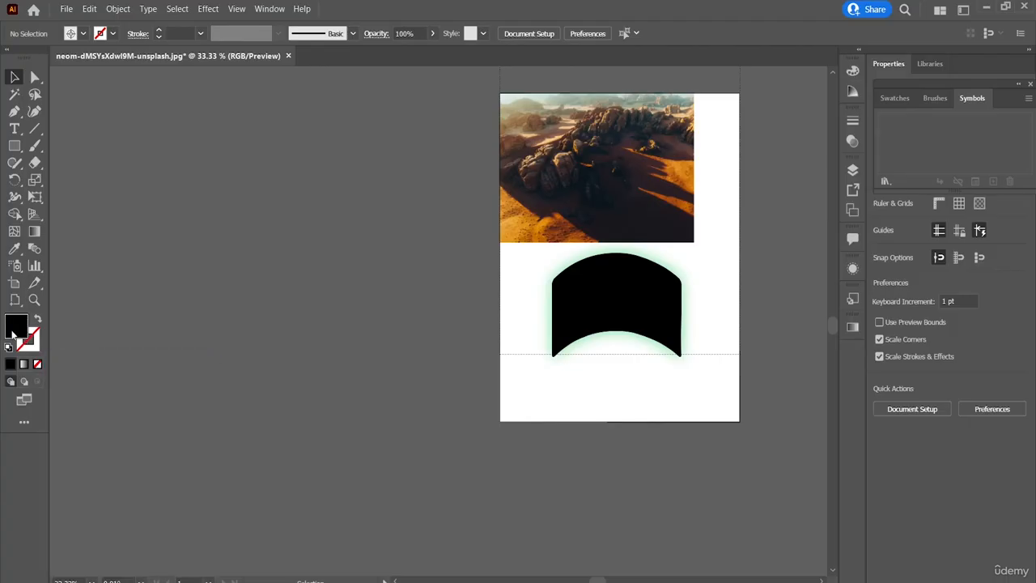
# Set the stroke to a light grey tint from the Color Guide, and make the fill colour active
pyautogui.click(33, 353)
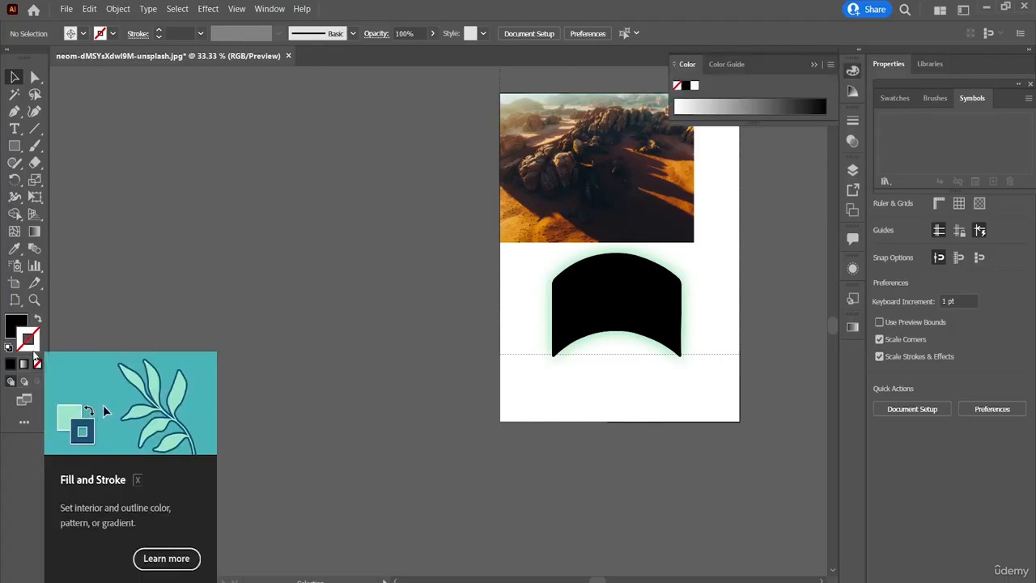
pyautogui.click(722, 69)
pyautogui.click(800, 142)
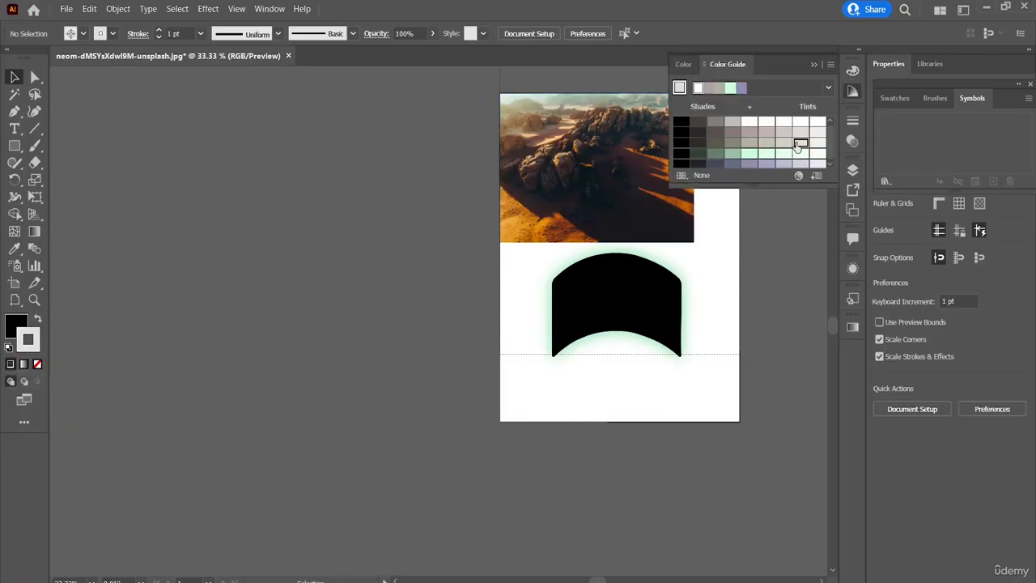
pyautogui.click(21, 326)
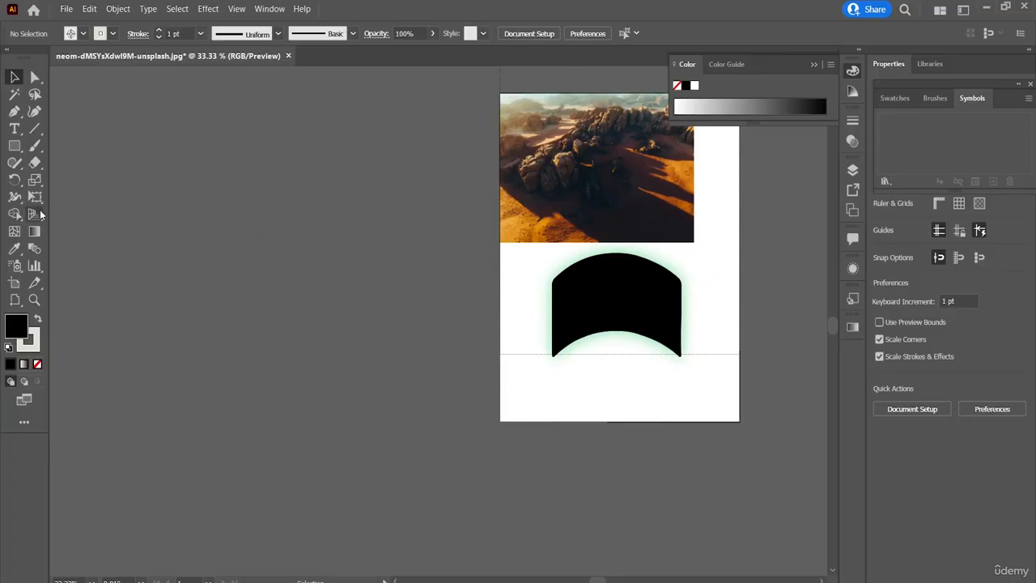
# Activate the Paintbrush tool and create a new Letter document of 612 x 792 pt in CMYK Color
pyautogui.click(33, 147)
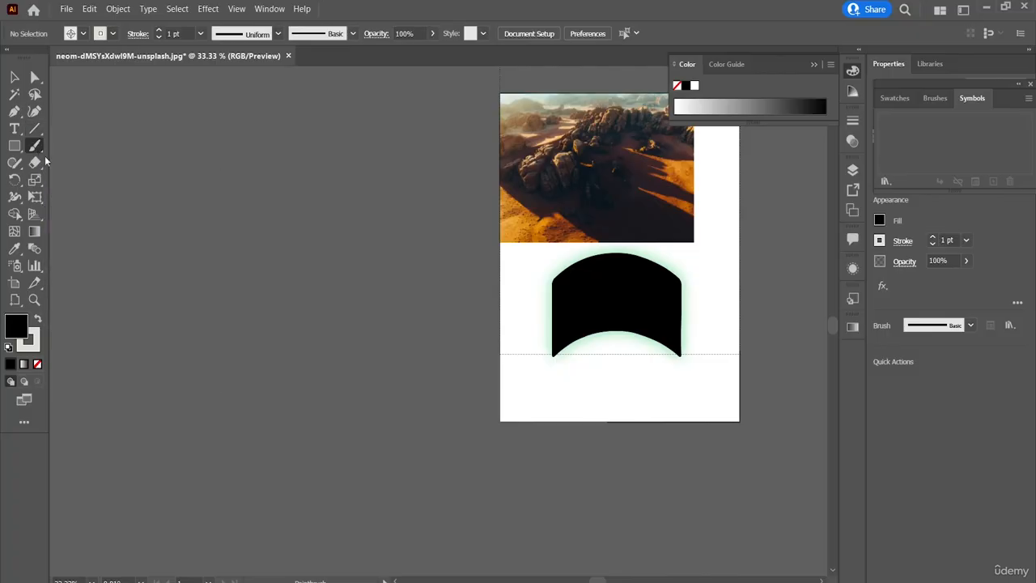
pyautogui.hscroll(3, 324, 211)
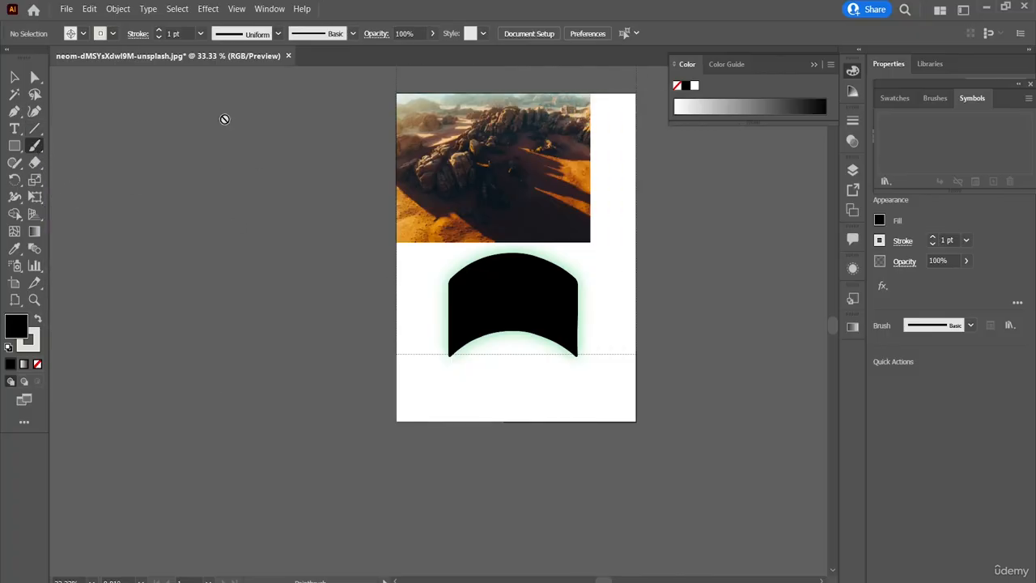
pyautogui.click(67, 8)
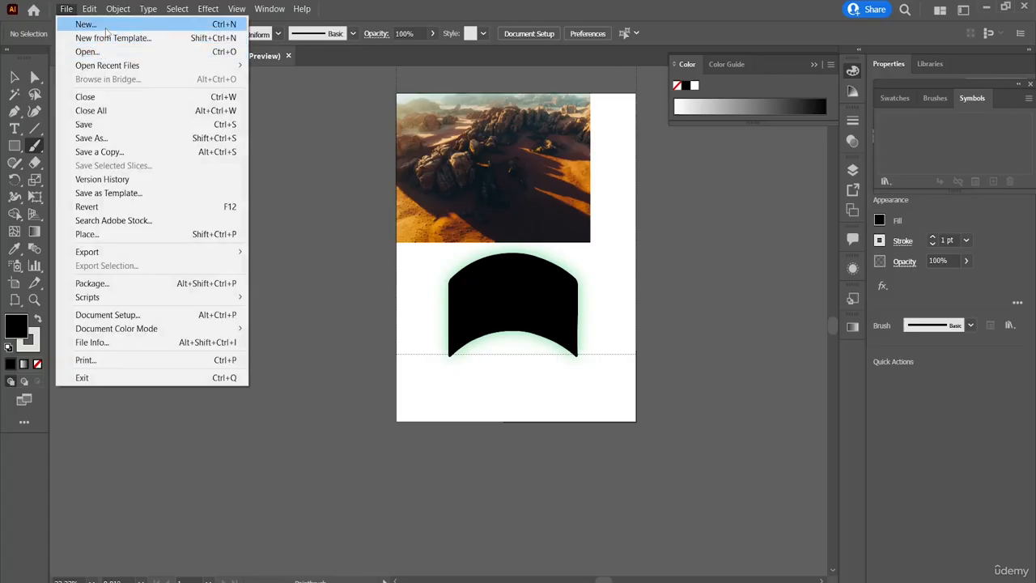
pyautogui.click(382, 190)
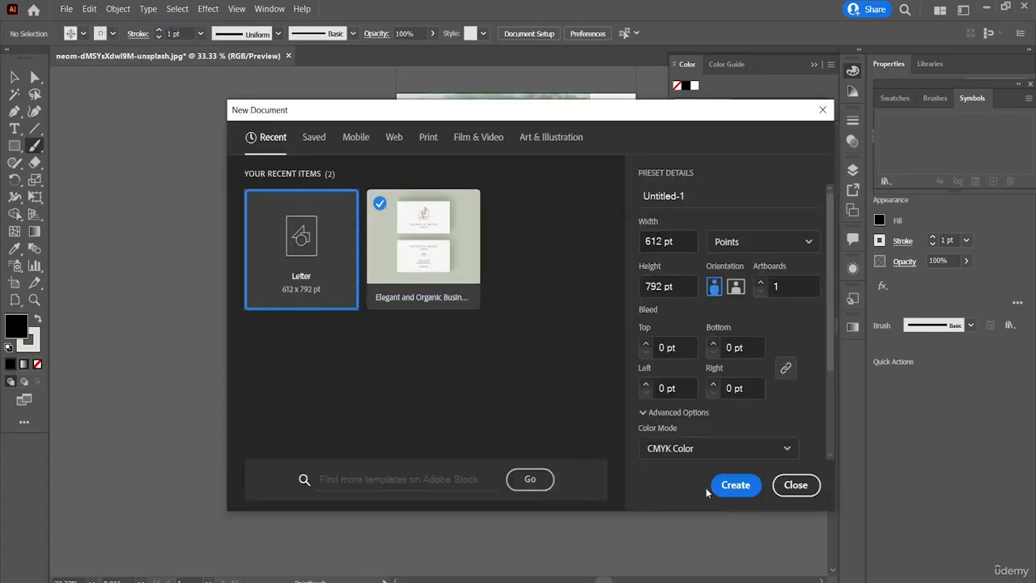
pyautogui.click(721, 487)
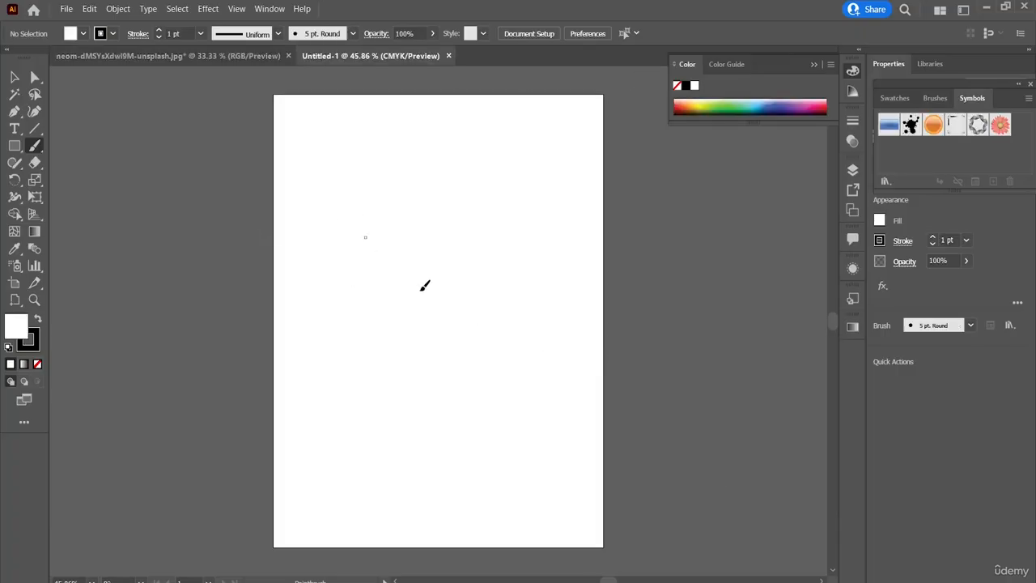
# Paint a sideways heart-like outline on the upper half of the blank artboard with the Paintbrush
pyautogui.moveTo(434, 251); pyautogui.dragTo(433, 252)
pyautogui.moveTo(395, 246)
pyautogui.mouseDown()
pyautogui.moveTo(373, 206)
pyautogui.moveTo(489, 165)
pyautogui.moveTo(380, 280)
pyautogui.moveTo(445, 239)
pyautogui.mouseUp()
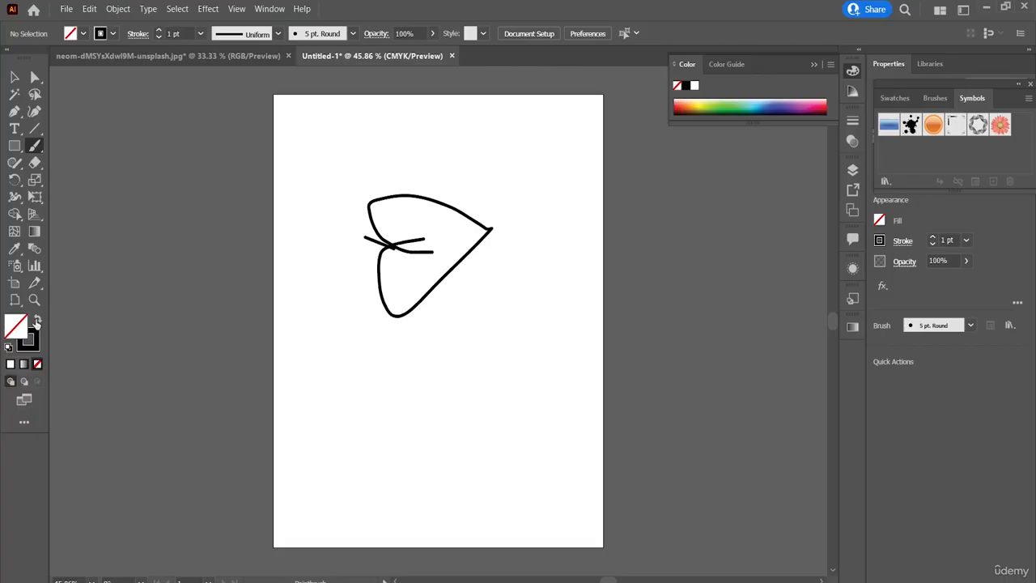
# Swap the fill and stroke colours, then set the stroke to red CC3333 with the Color Picker
pyautogui.click(37, 321)
pyautogui.click(34, 347)
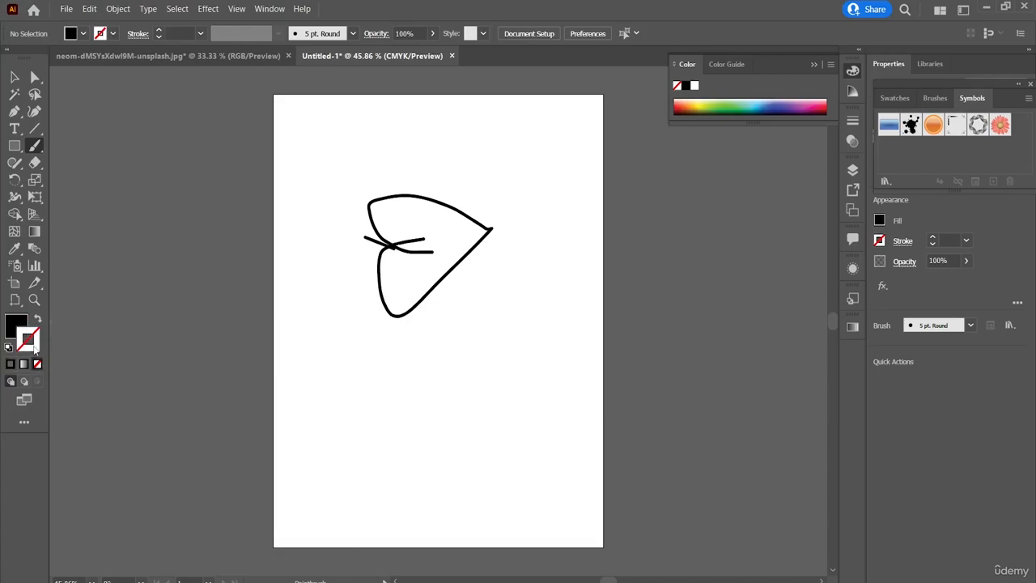
pyautogui.doubleClick(34, 346)
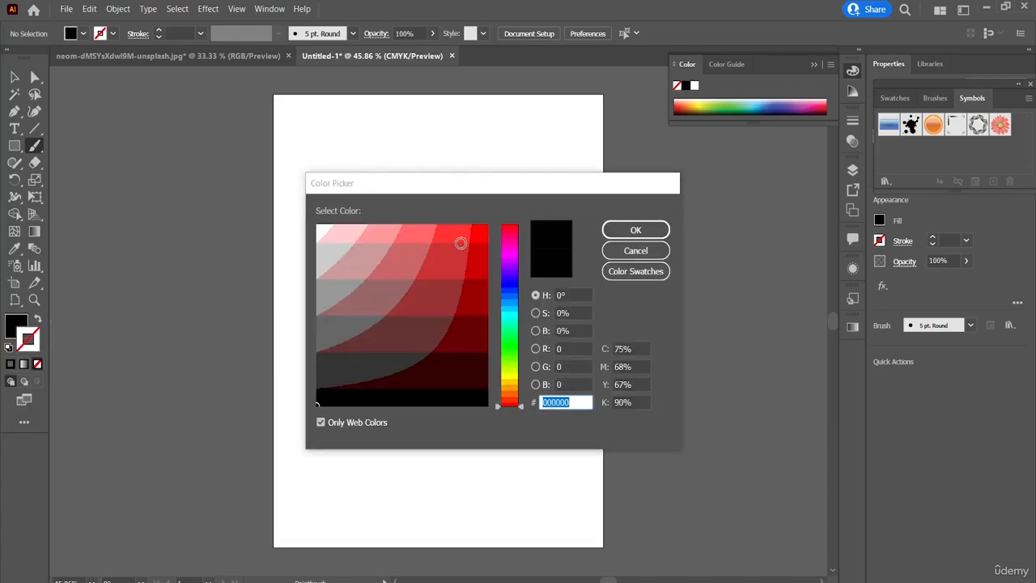
pyautogui.click(459, 243)
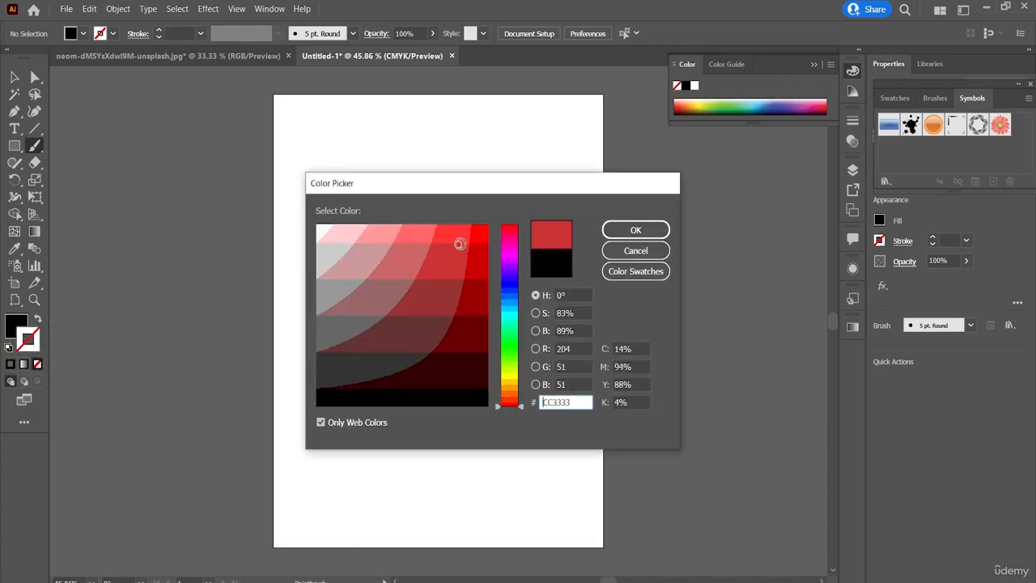
pyautogui.click(635, 231)
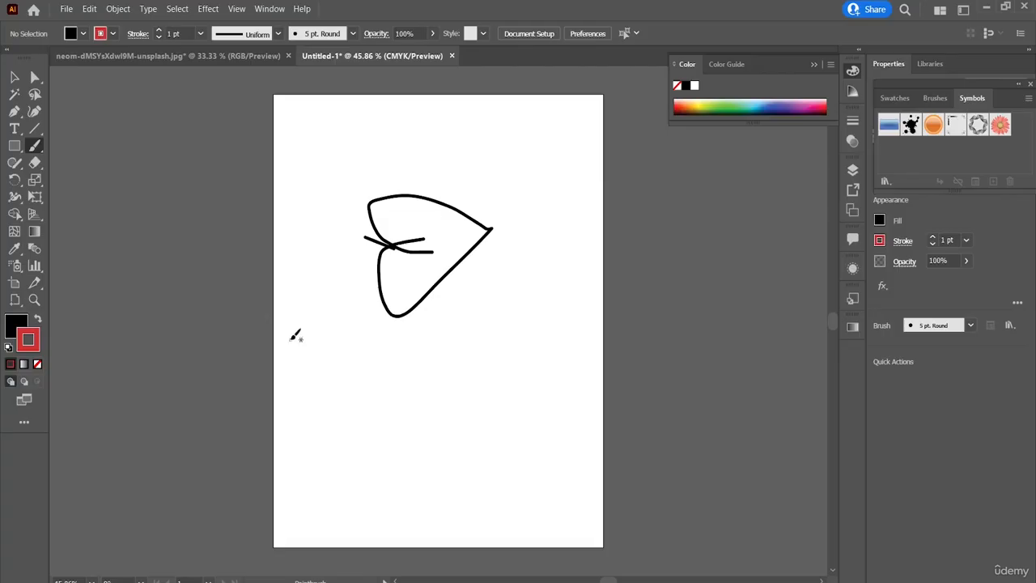
# Swap the fill and stroke colours again and paint large looping Paintbrush strokes across the middle of the artboard
pyautogui.press('x')
pyautogui.click(38, 323)
pyautogui.moveTo(416, 416); pyautogui.dragTo(446, 383)
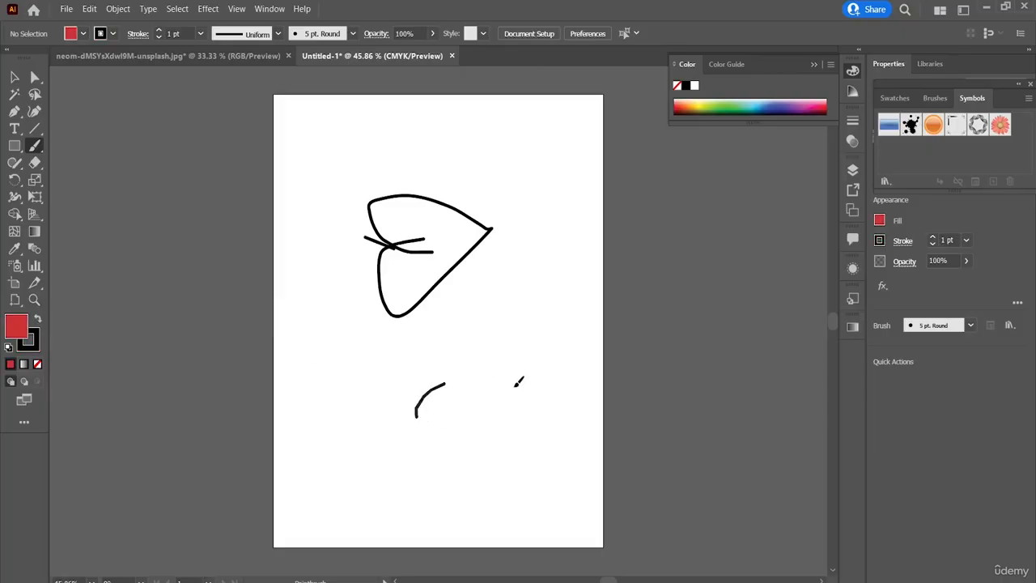
pyautogui.moveTo(518, 382)
pyautogui.mouseDown()
pyautogui.moveTo(467, 394)
pyautogui.moveTo(401, 444)
pyautogui.mouseUp()
pyautogui.press('/')
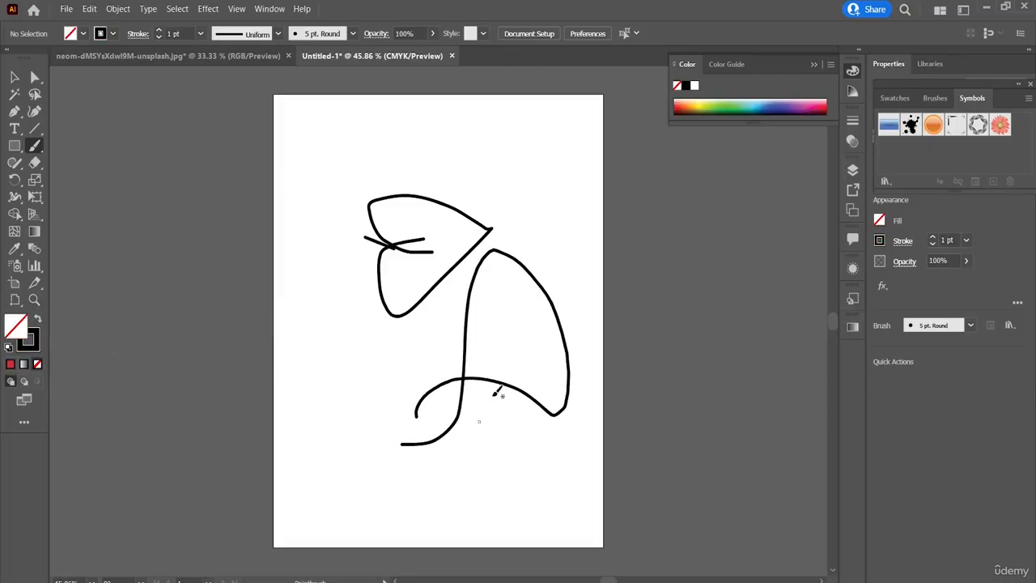
pyautogui.moveTo(493, 395)
pyautogui.mouseDown()
pyautogui.moveTo(349, 362)
pyautogui.moveTo(373, 340)
pyautogui.moveTo(490, 305)
pyautogui.moveTo(417, 445)
pyautogui.moveTo(366, 326)
pyautogui.mouseUp()
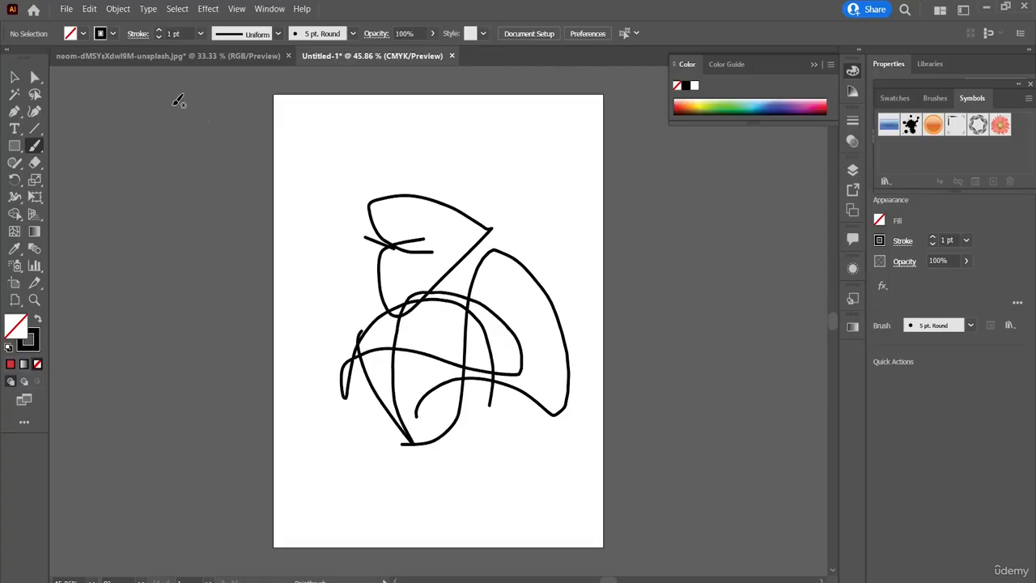
# Set the fill to the red swatch and paint a short dash and a dot near the artboard's upper-left corner, reapplying the red fill between them
pyautogui.click(84, 37)
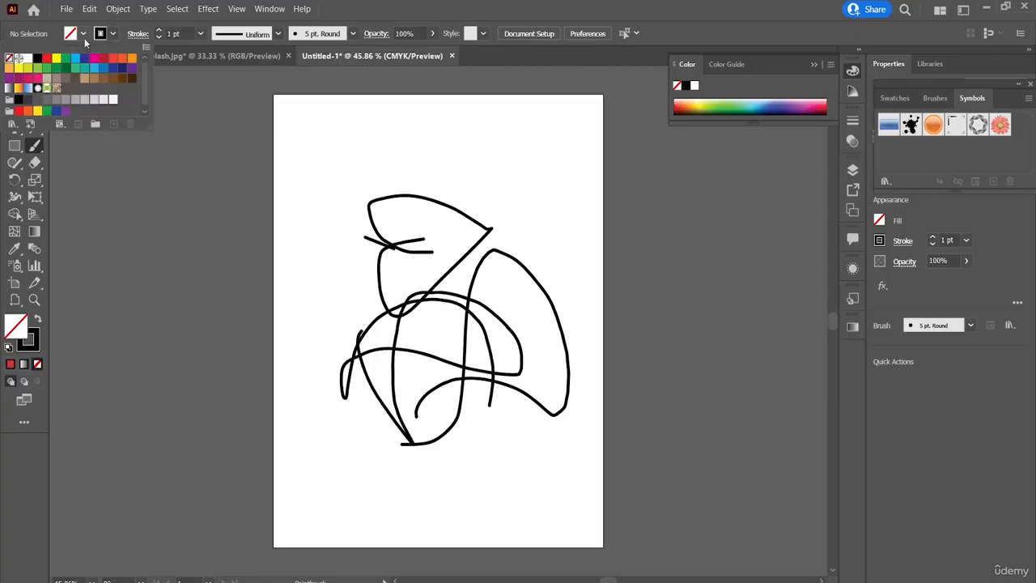
pyautogui.click(46, 60)
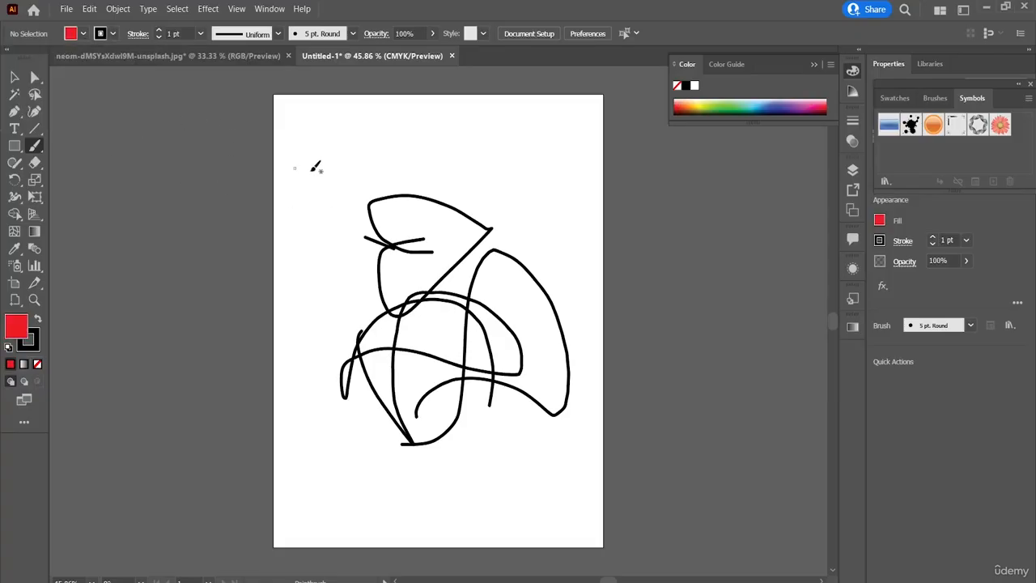
pyautogui.moveTo(314, 170); pyautogui.dragTo(335, 159)
pyautogui.press('/')
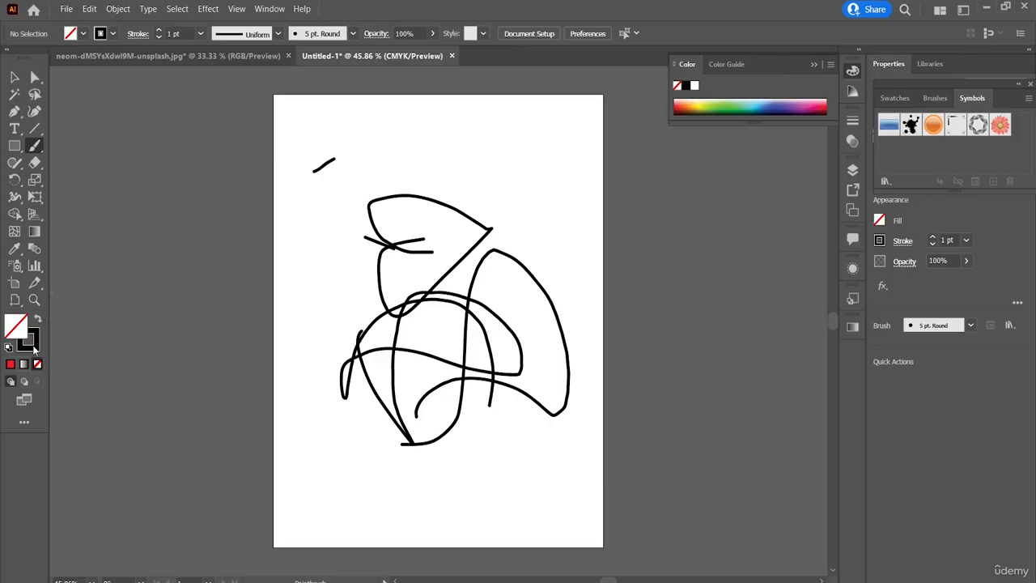
pyautogui.click(11, 365)
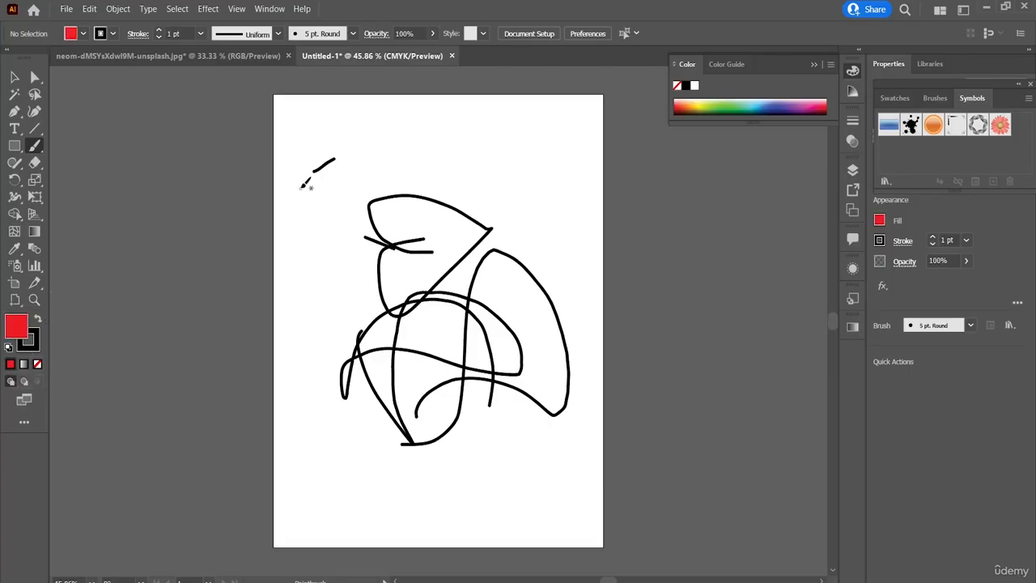
pyautogui.press('/')
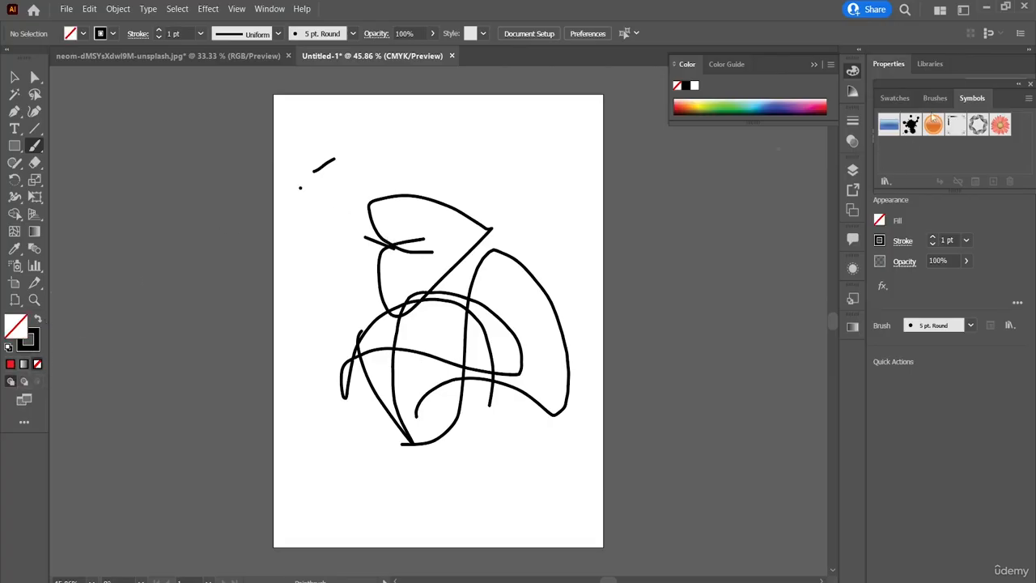
# Choose the 15 pt. Round brush and paint thick loops over the artboard's upper-right edge
pyautogui.click(935, 99)
pyautogui.click(911, 124)
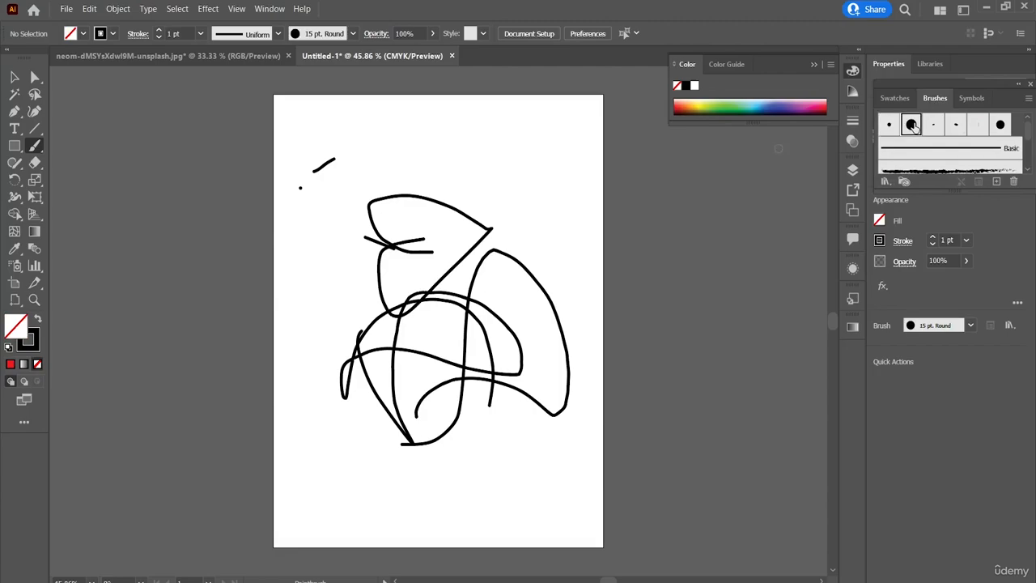
pyautogui.moveTo(575, 179)
pyautogui.mouseDown()
pyautogui.moveTo(537, 167)
pyautogui.moveTo(662, 233)
pyautogui.mouseUp()
pyautogui.moveTo(648, 172)
pyautogui.mouseDown()
pyautogui.moveTo(555, 306)
pyautogui.moveTo(594, 204)
pyautogui.moveTo(623, 211)
pyautogui.mouseUp()
# Paint a loop with the denim pattern brush, then set an orange fill and paint a short vertical stroke beside it
pyautogui.scroll(-2, 971, 169)
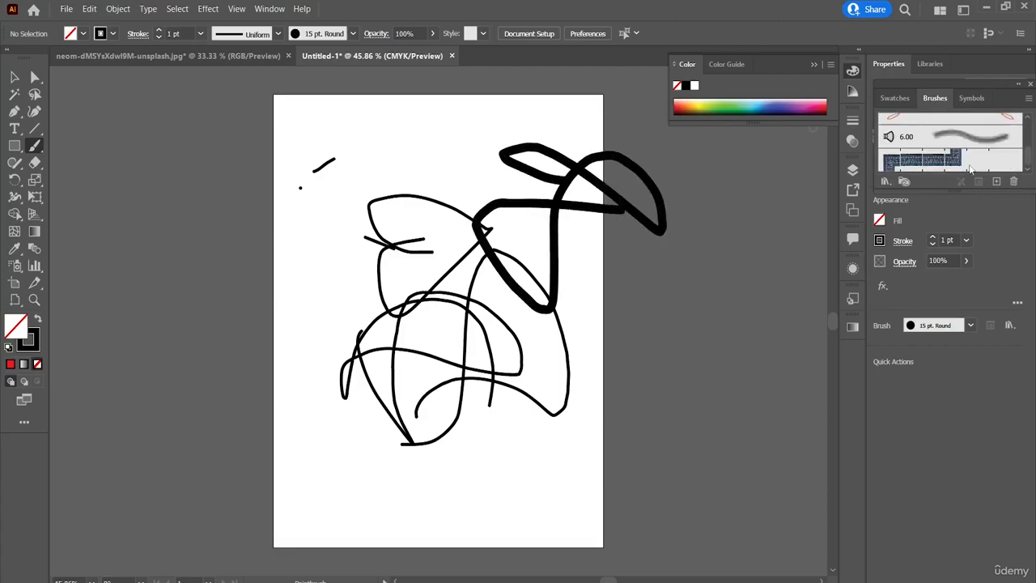
pyautogui.click(952, 165)
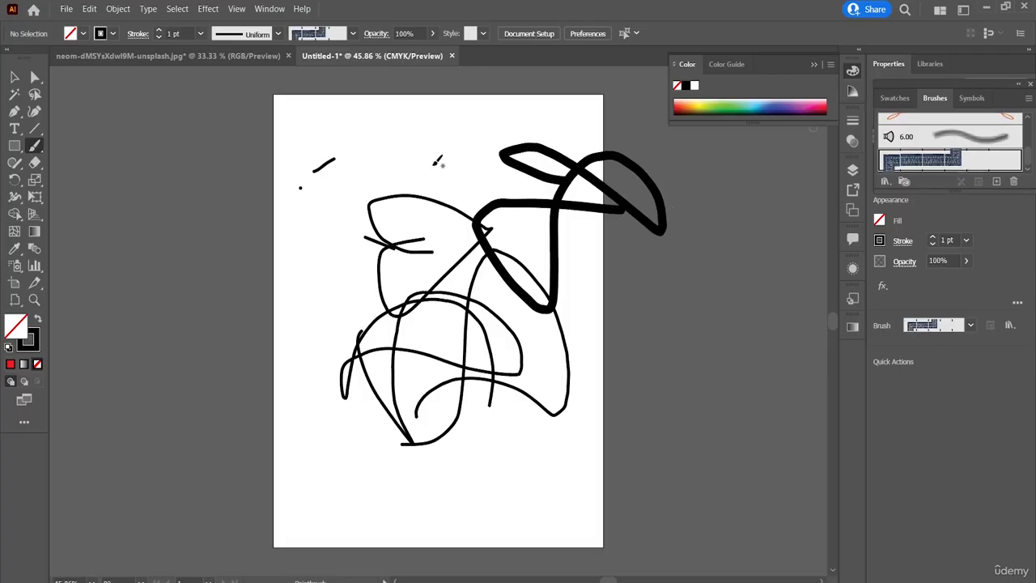
pyautogui.moveTo(409, 122); pyautogui.dragTo(410, 124)
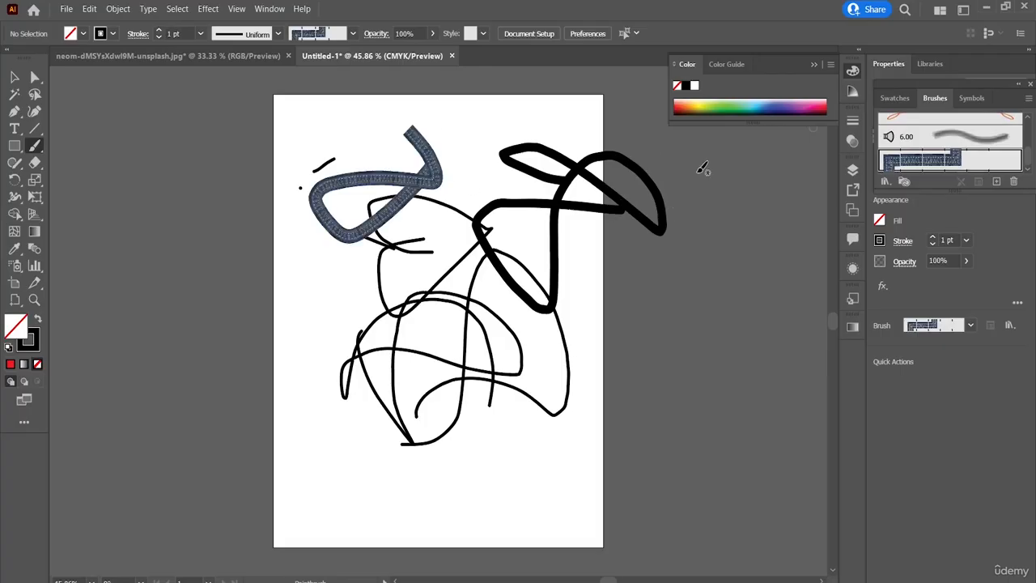
pyautogui.click(687, 102)
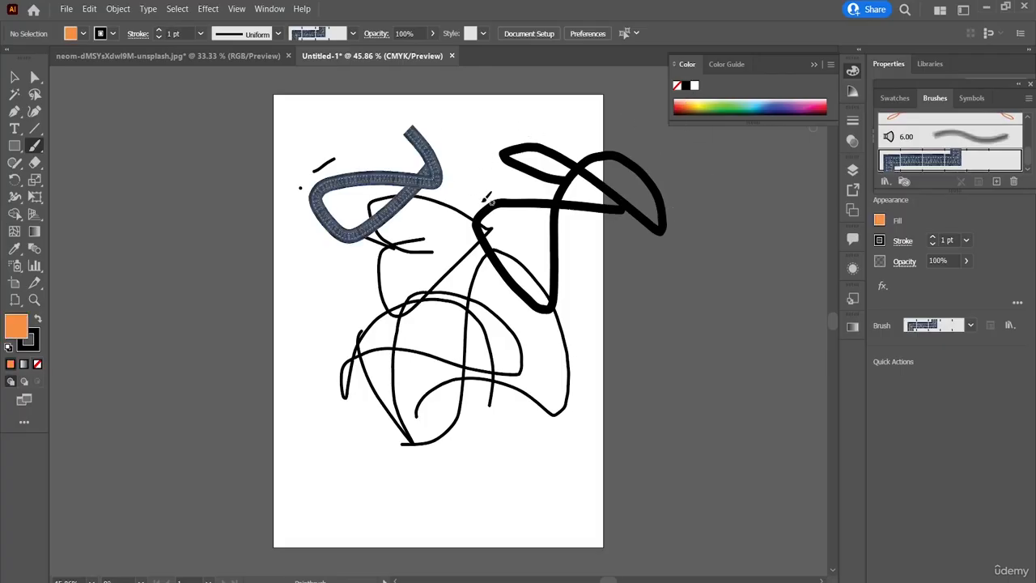
pyautogui.moveTo(488, 132); pyautogui.dragTo(488, 131)
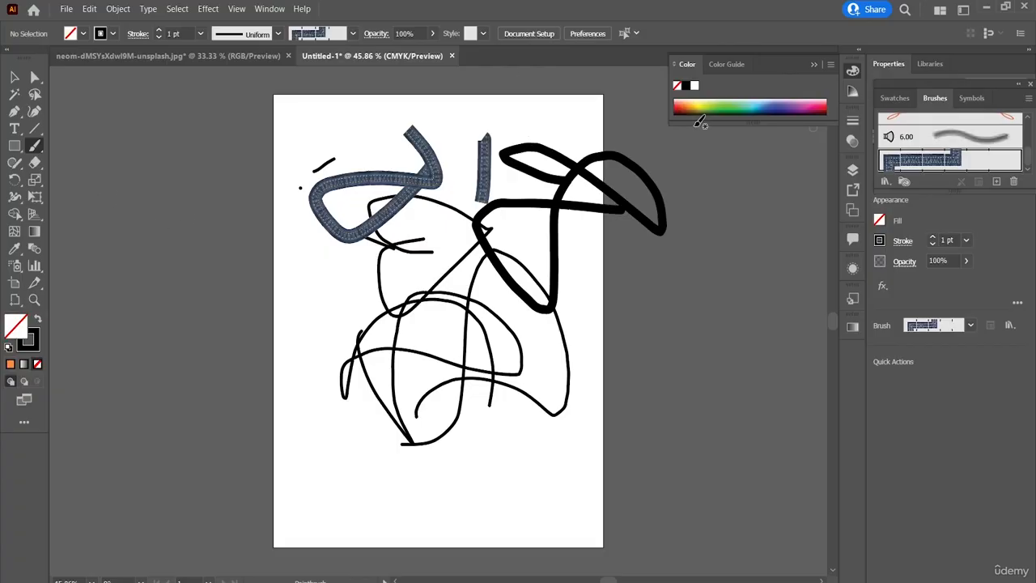
# Choose the Touch Calligraphic brush and paint a short diagonal stroke, then a vertical one at the artboard's left after setting a yellow-green fill
pyautogui.scroll(3, 954, 121)
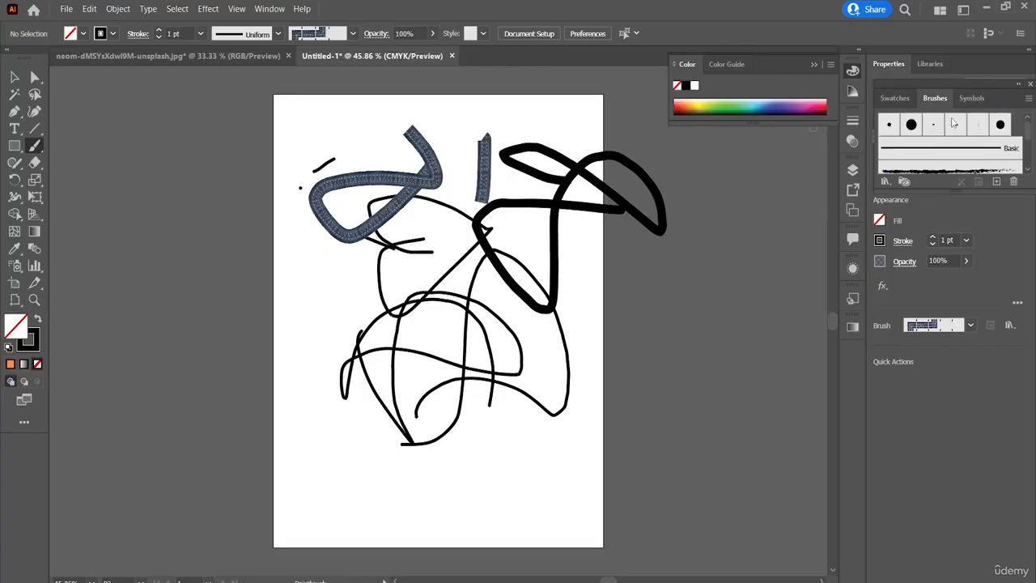
pyautogui.click(1001, 126)
pyautogui.moveTo(496, 220); pyautogui.dragTo(520, 252)
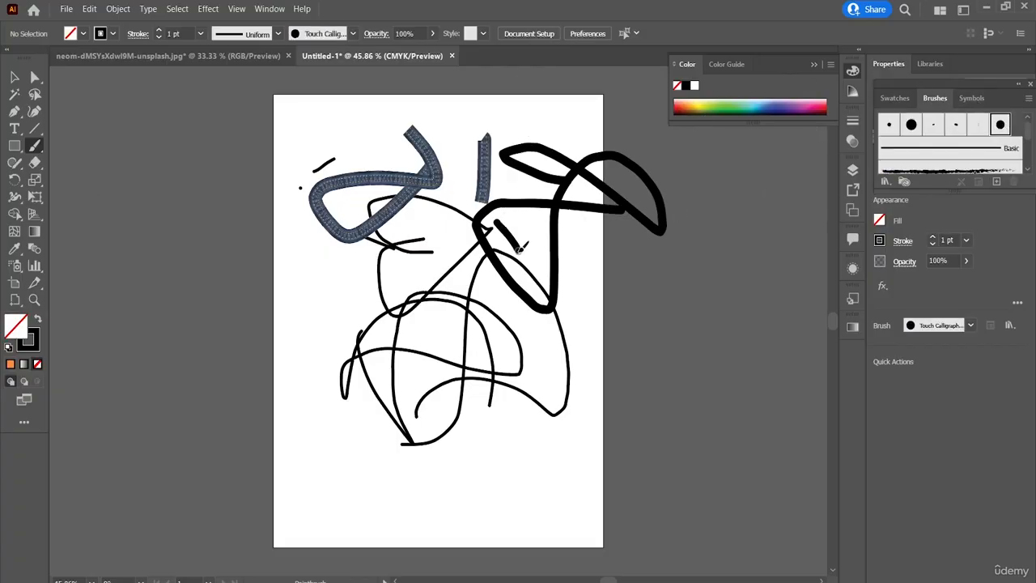
pyautogui.click(703, 103)
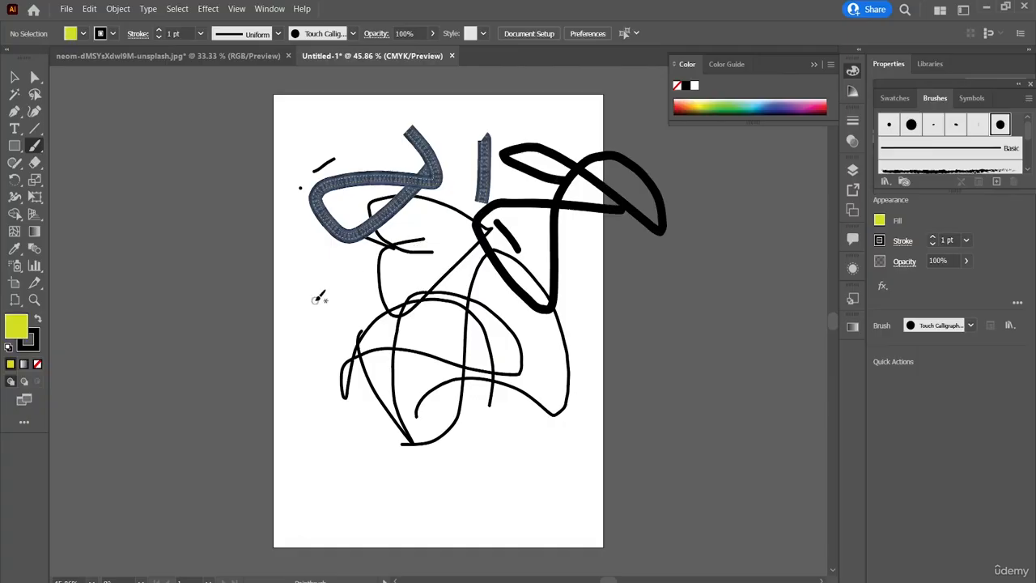
pyautogui.moveTo(315, 299); pyautogui.dragTo(312, 372)
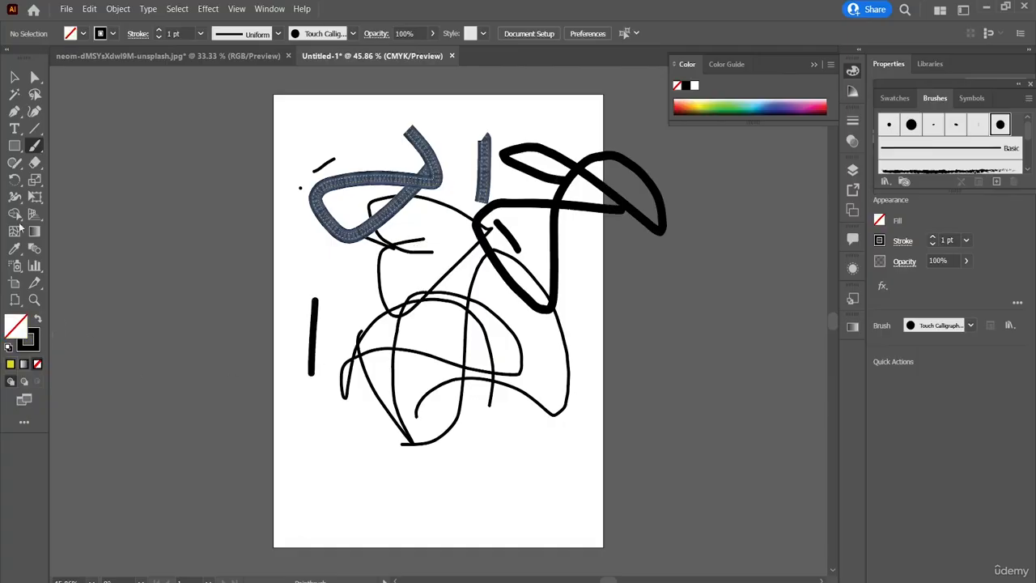
# Draw a steep straight line, about 27 pt wide and 217 pt high, near the artboard's left edge with the Pen tool
pyautogui.click(14, 120)
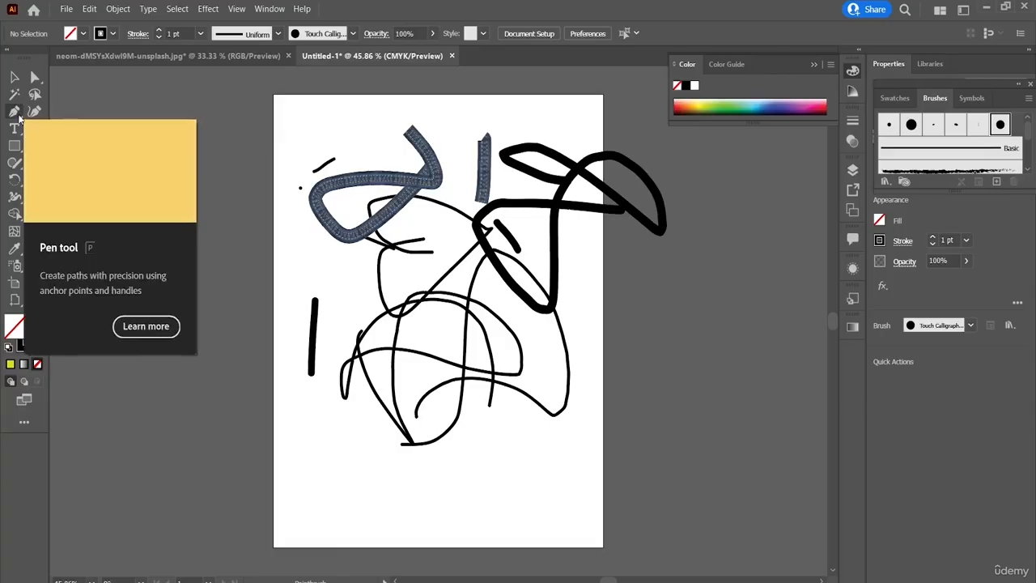
pyautogui.click(303, 362)
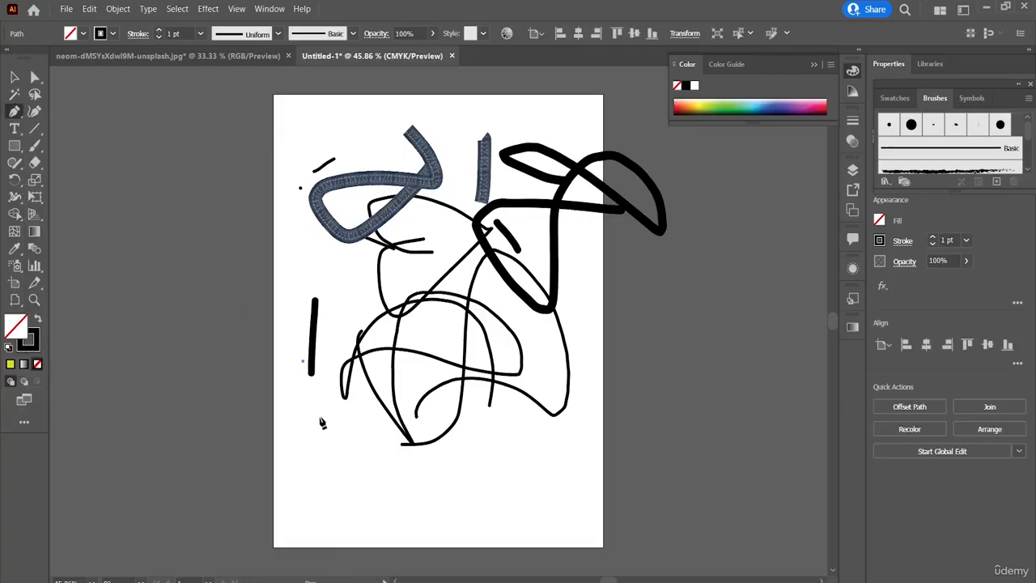
pyautogui.click(288, 237)
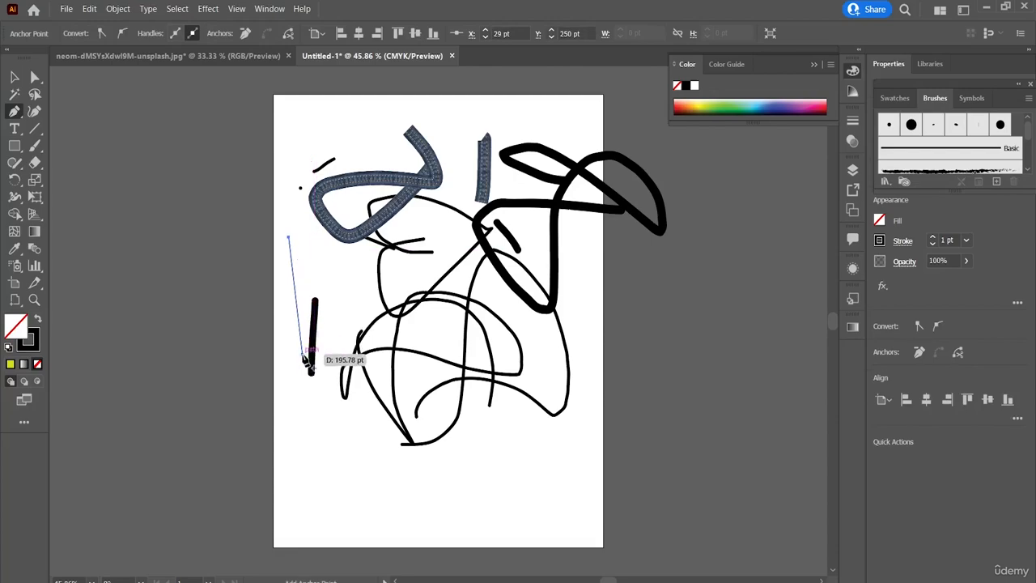
pyautogui.click(304, 361)
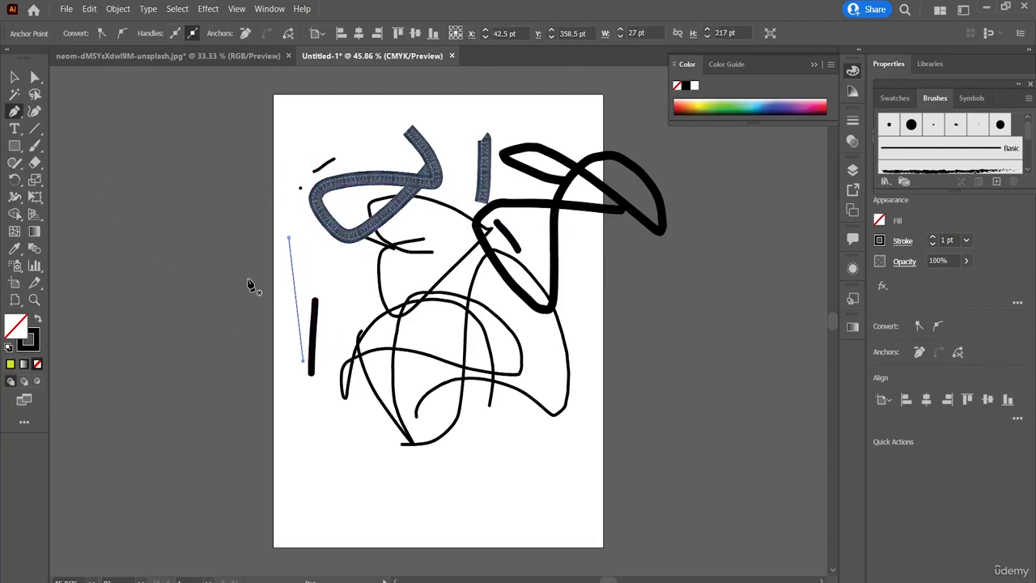
# Draw two curved freehand paths on the lower part of the artboard with the Pencil tool
pyautogui.click(15, 116)
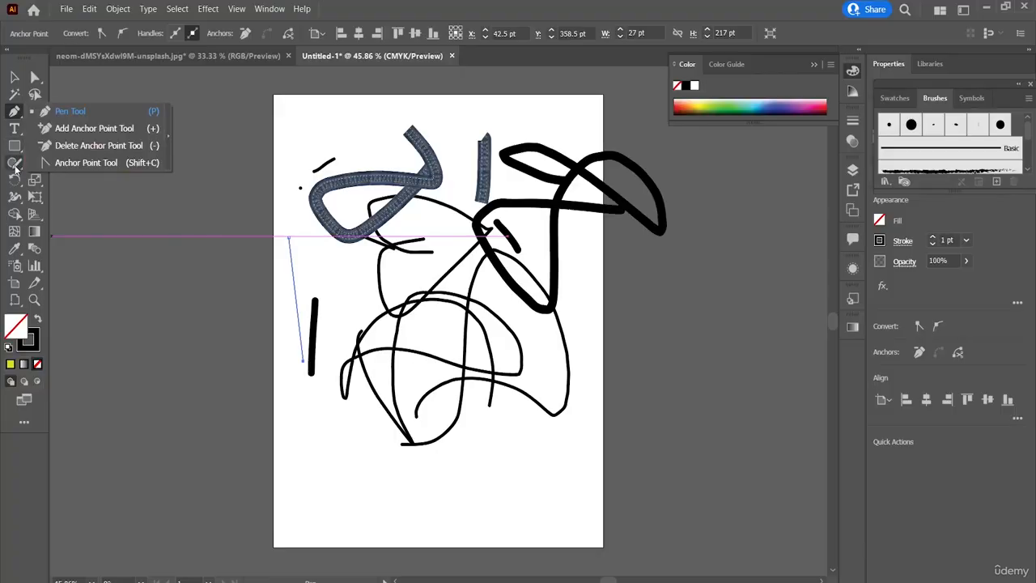
pyautogui.click(14, 165)
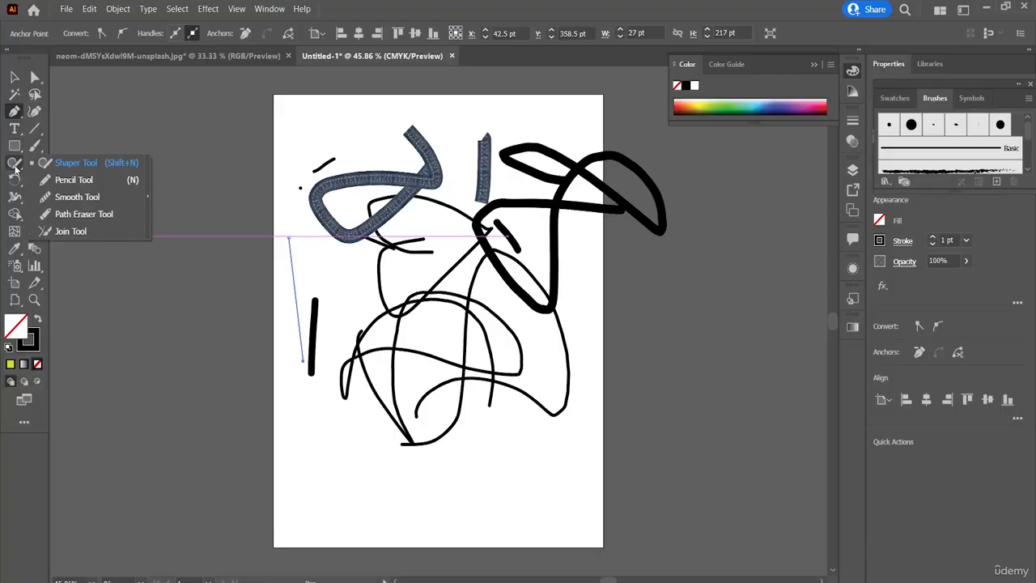
pyautogui.click(79, 187)
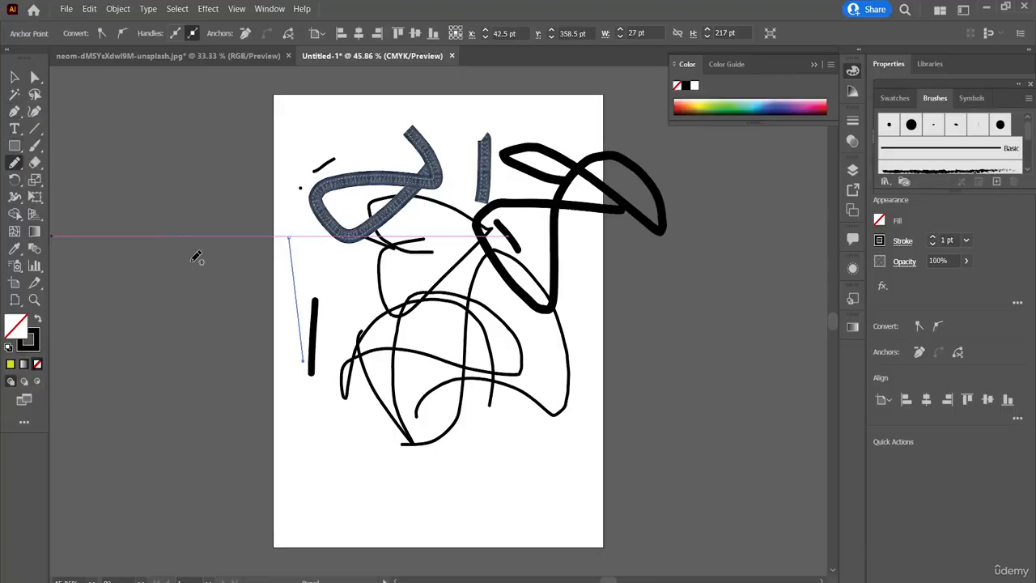
pyautogui.moveTo(311, 417)
pyautogui.mouseDown()
pyautogui.moveTo(346, 451)
pyautogui.moveTo(386, 450)
pyautogui.mouseUp()
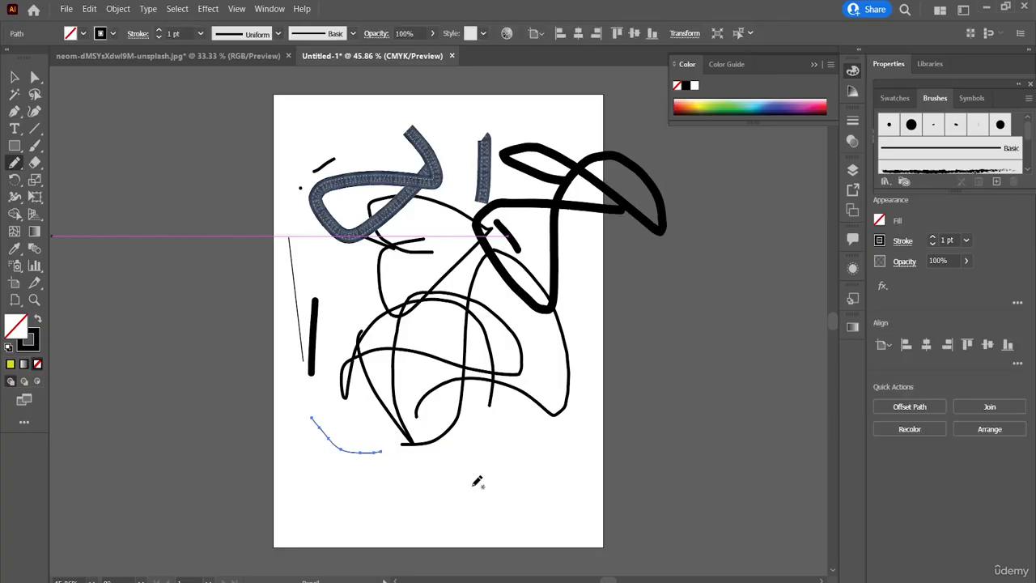
pyautogui.moveTo(472, 486)
pyautogui.mouseDown()
pyautogui.moveTo(521, 420)
pyautogui.moveTo(591, 417)
pyautogui.mouseUp()
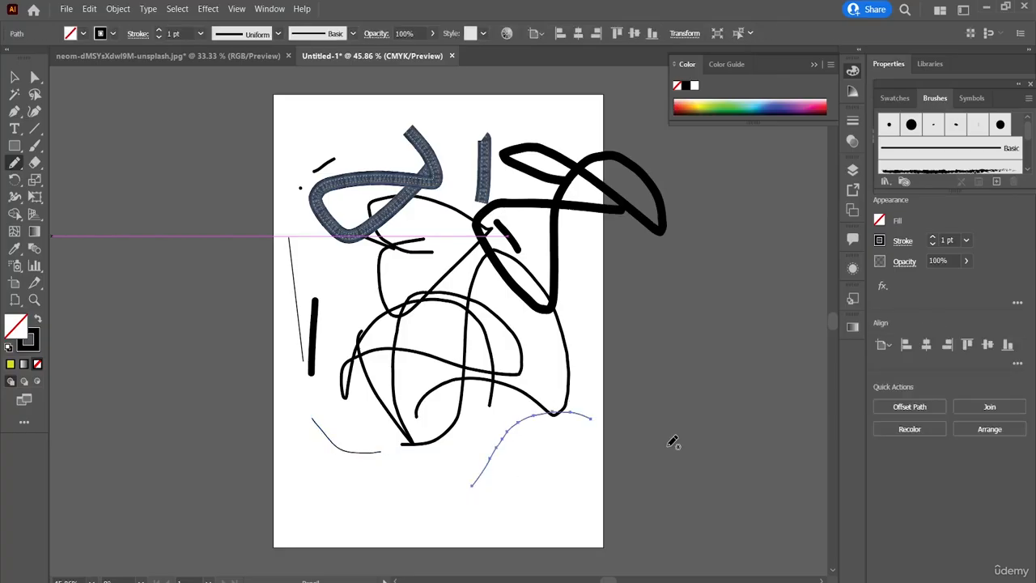
# Give the selected lower-right pencil path the last-used yellow-green fill and a red stroke, keeping the Pencil tool active
pyautogui.click(11, 364)
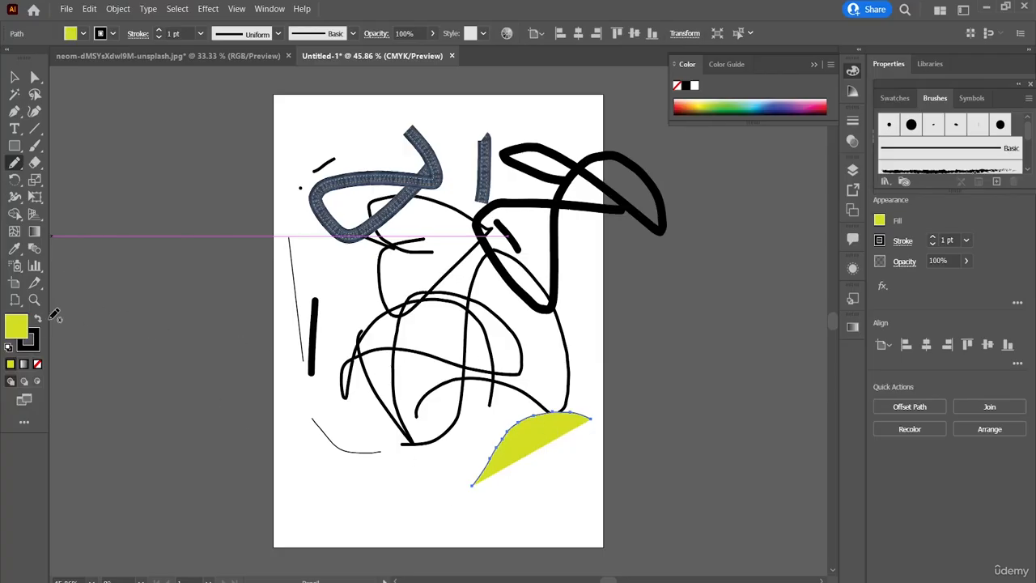
pyautogui.click(107, 36)
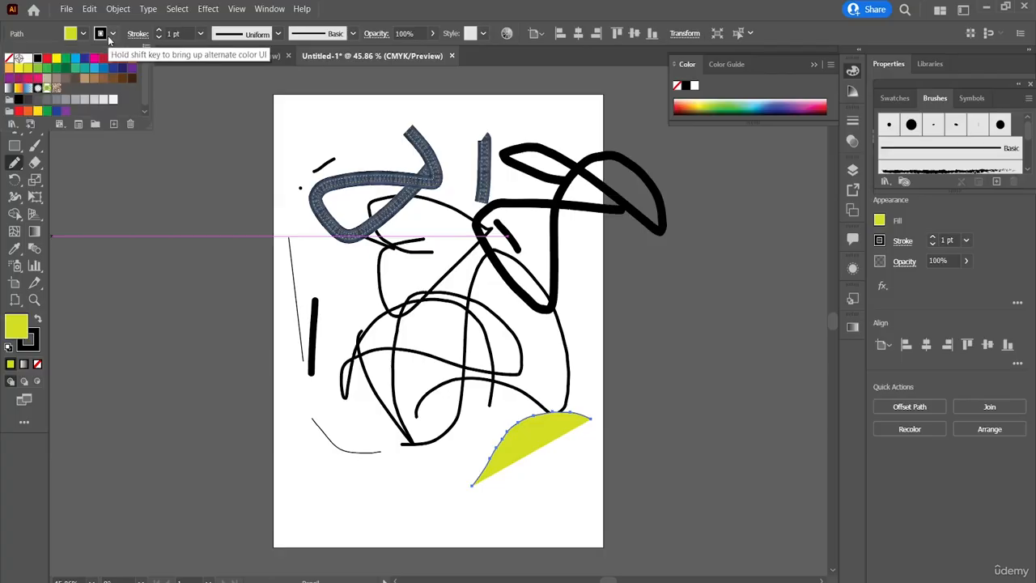
pyautogui.click(47, 58)
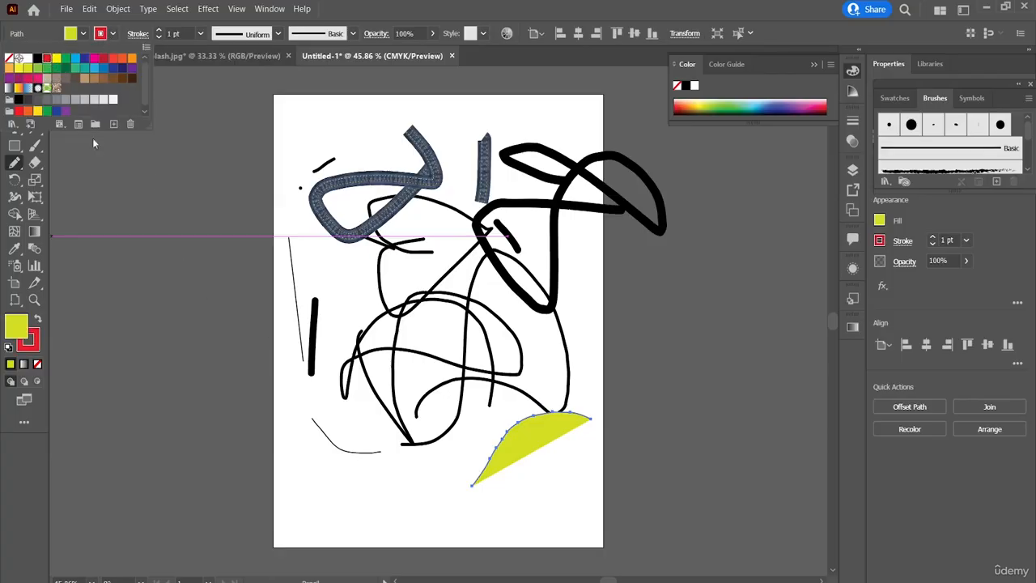
pyautogui.click(14, 162)
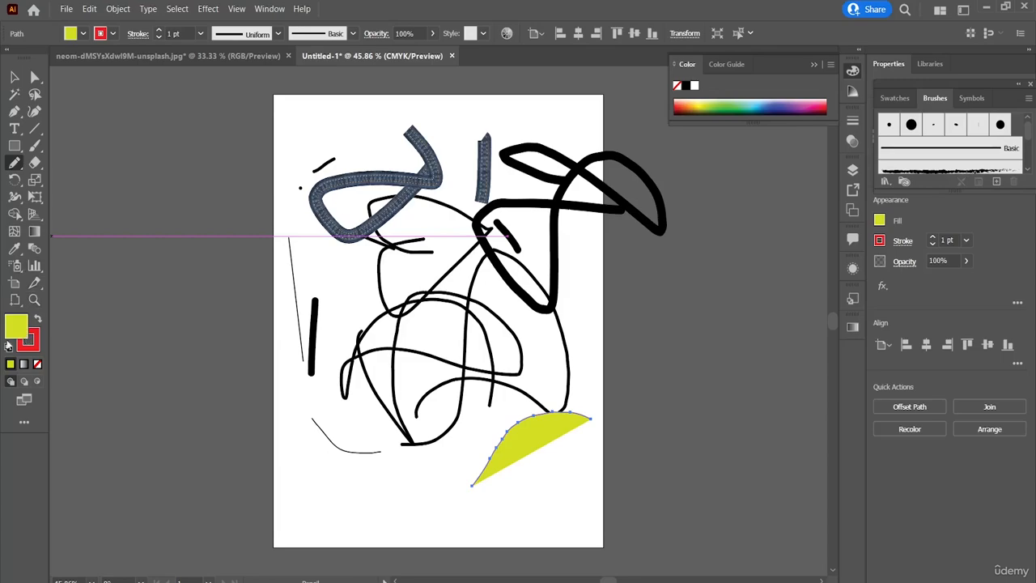
# Reset the selected pencil path to the default white fill and black stroke, and paint a short horizontal Paintbrush stroke at the artboard's lower left
pyautogui.click(8, 347)
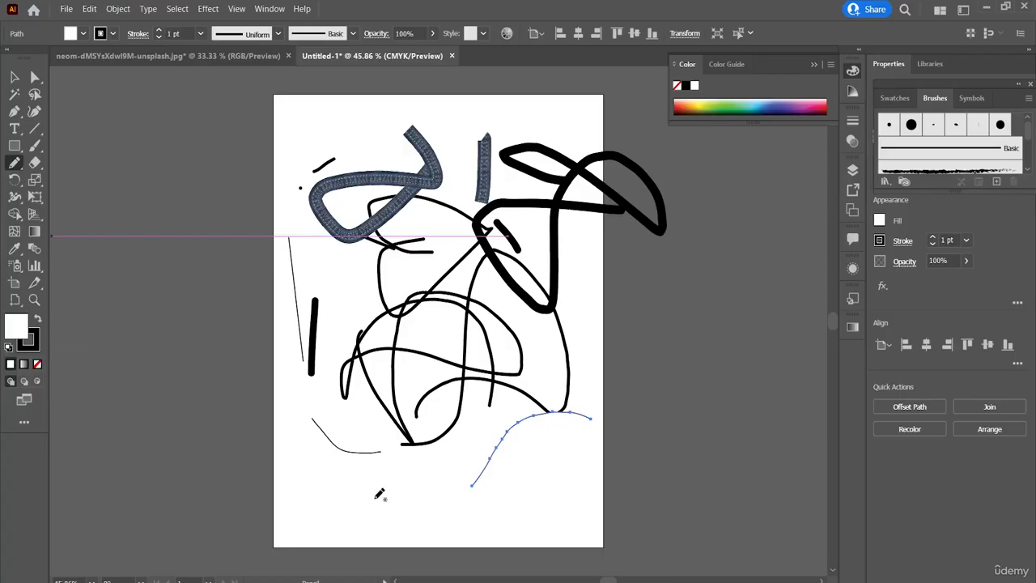
pyautogui.click(35, 146)
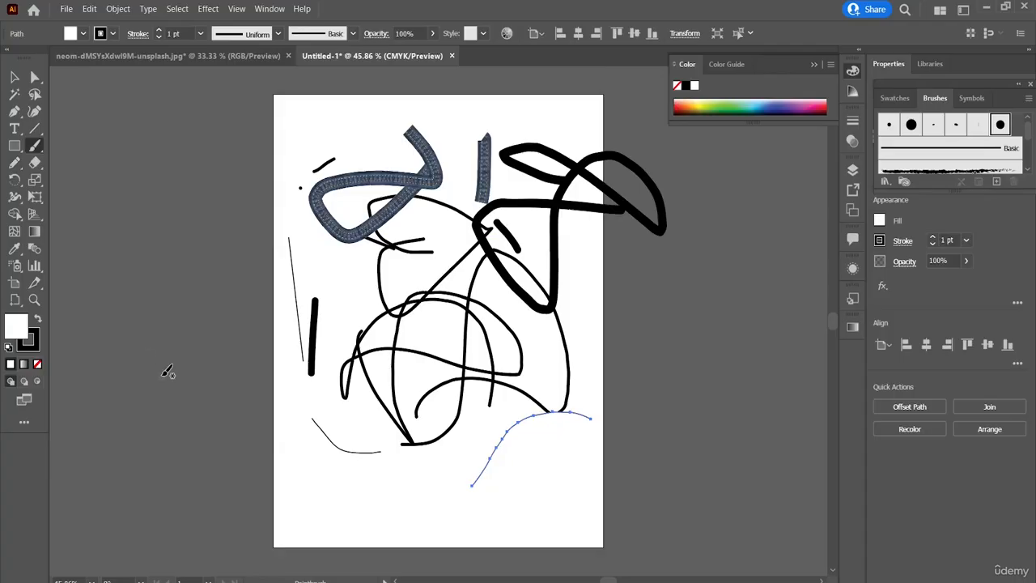
pyautogui.moveTo(267, 487); pyautogui.dragTo(376, 479)
# Using a white-to-black gradient fill, paint a curved brush stroke at the artboard's lower right and draw a rectangle at its lower left
pyautogui.click(28, 364)
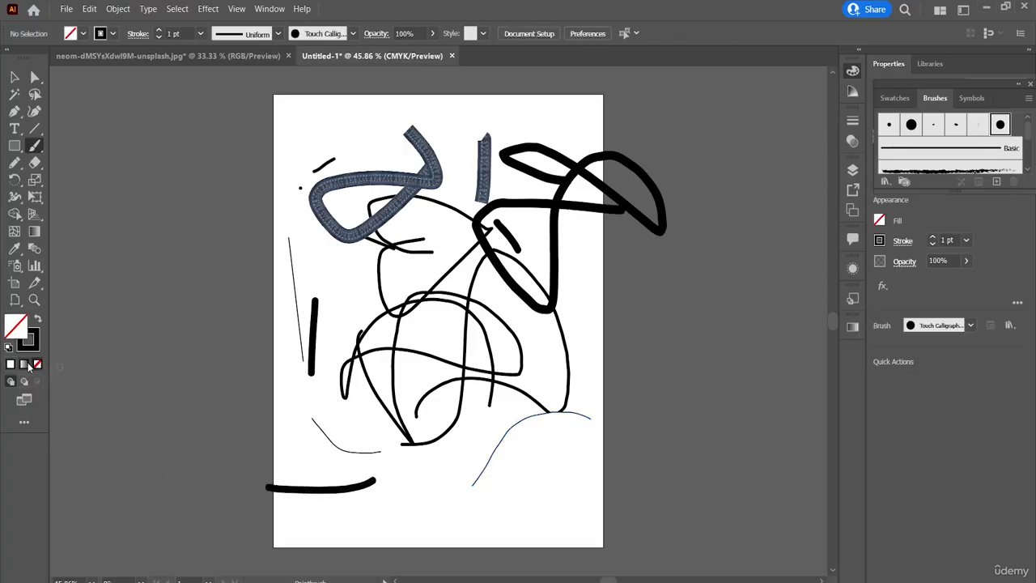
pyautogui.moveTo(504, 513)
pyautogui.mouseDown()
pyautogui.moveTo(500, 473)
pyautogui.moveTo(519, 456)
pyautogui.moveTo(640, 508)
pyautogui.mouseUp()
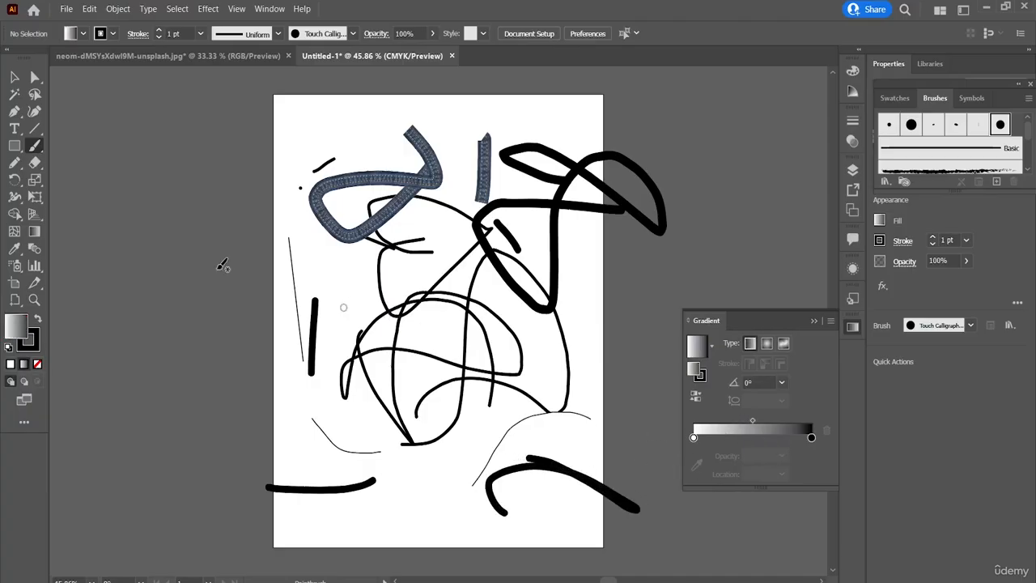
pyautogui.click(14, 148)
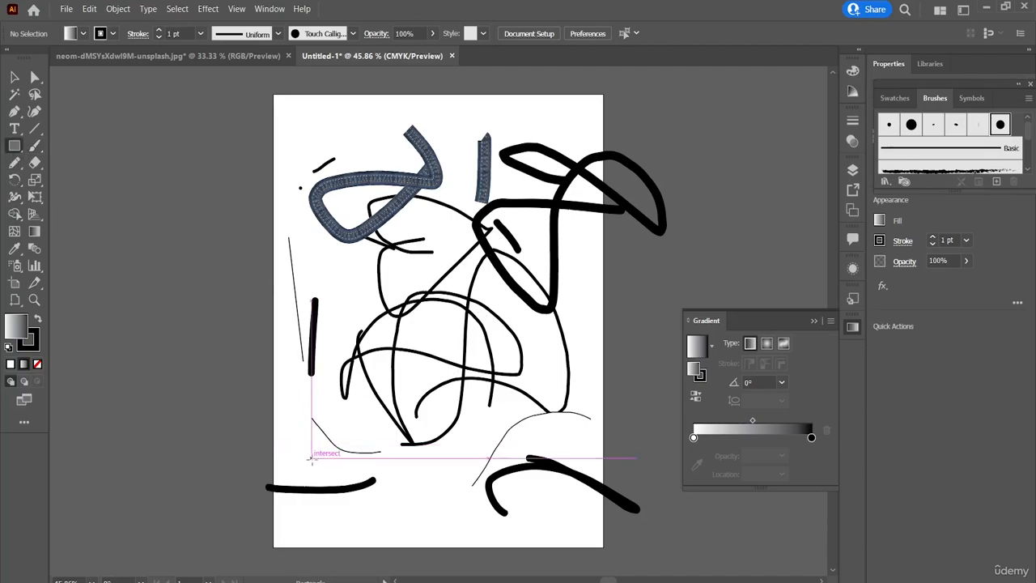
pyautogui.moveTo(312, 459); pyautogui.dragTo(432, 513)
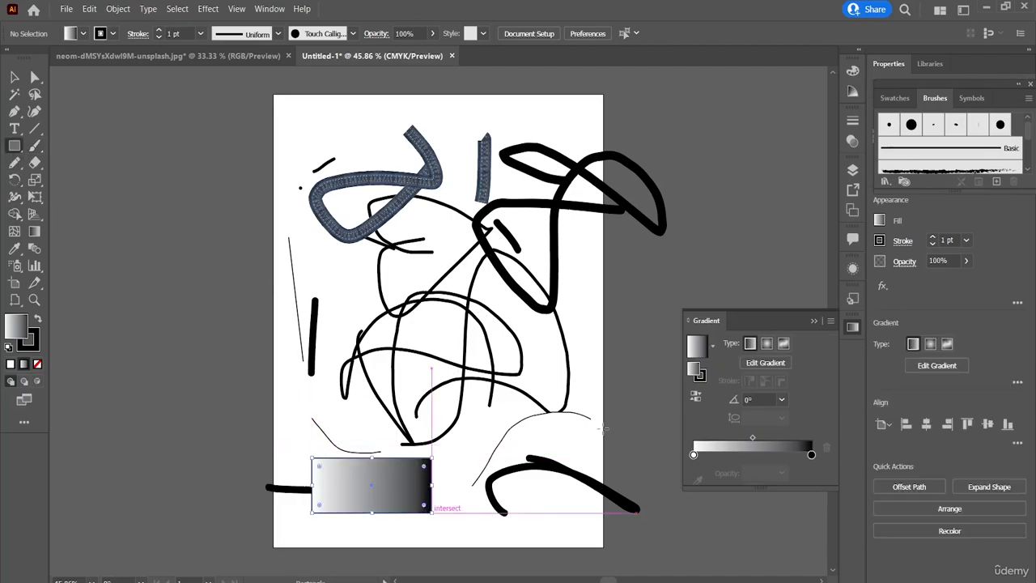
# Give the rectangle a solid white fill and a dark grey 333333 stroke, and swap its fill and stroke colours
pyautogui.click(10, 365)
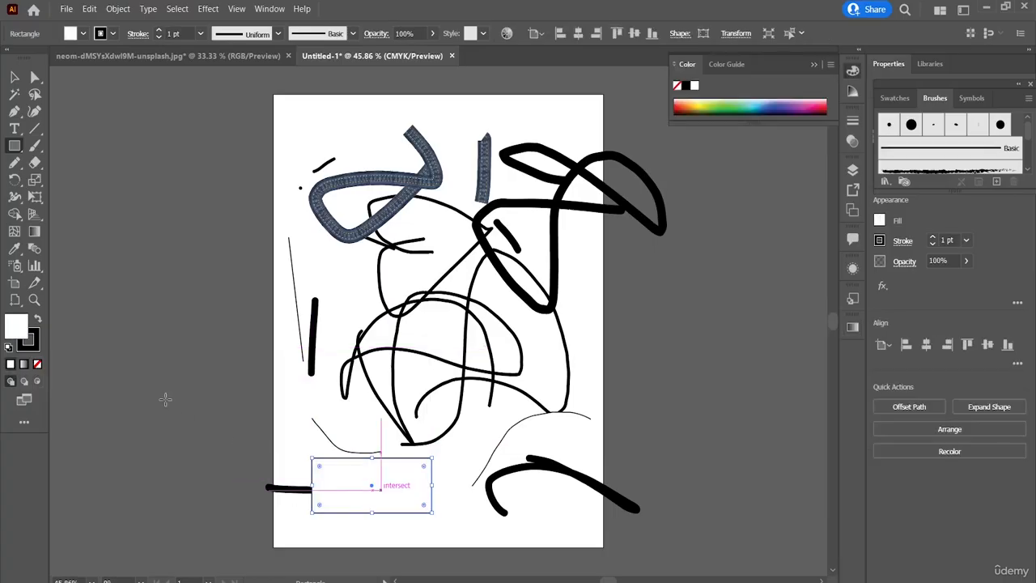
pyautogui.click(34, 349)
pyautogui.doubleClick(34, 349)
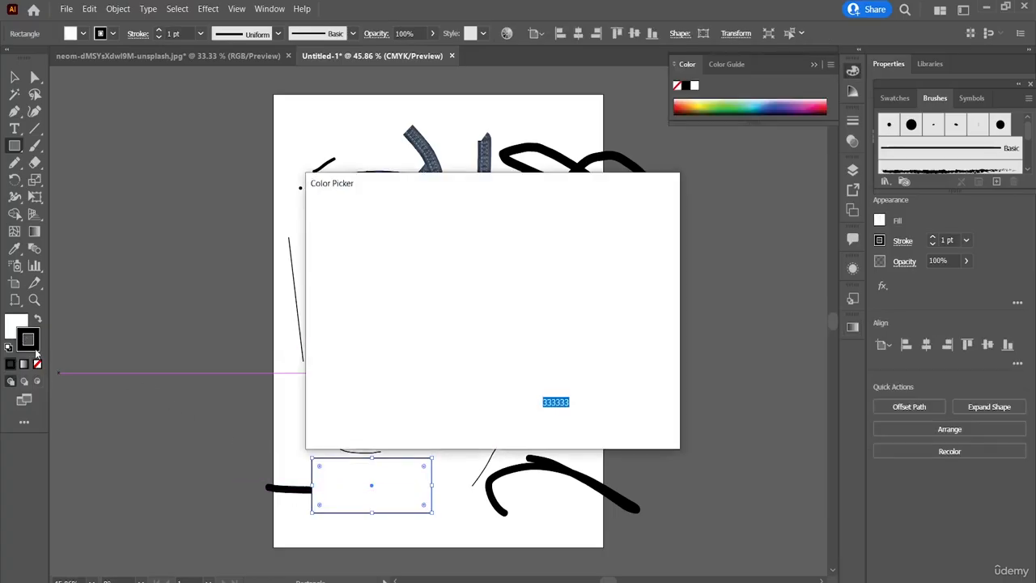
pyautogui.click(633, 231)
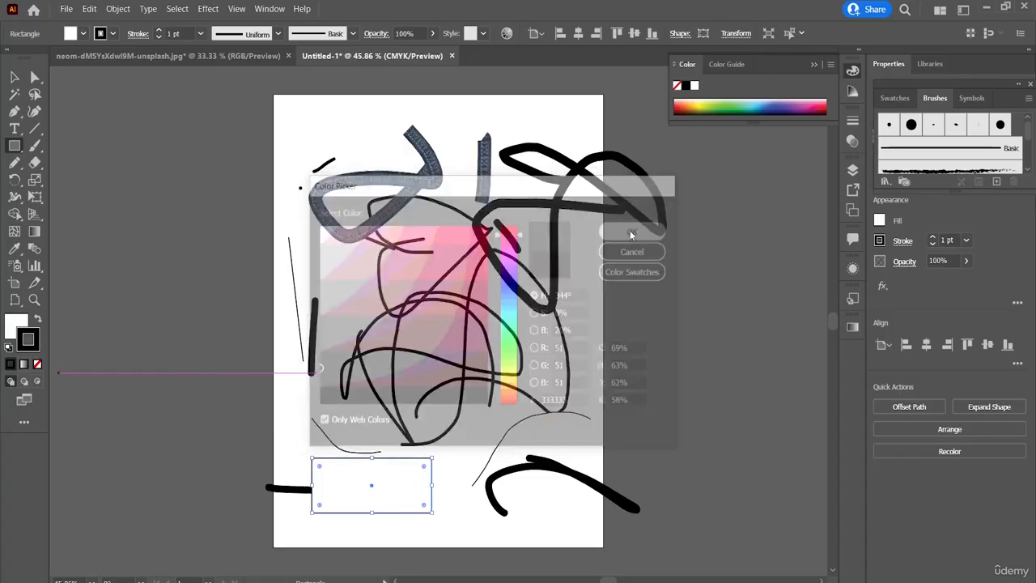
pyautogui.click(38, 322)
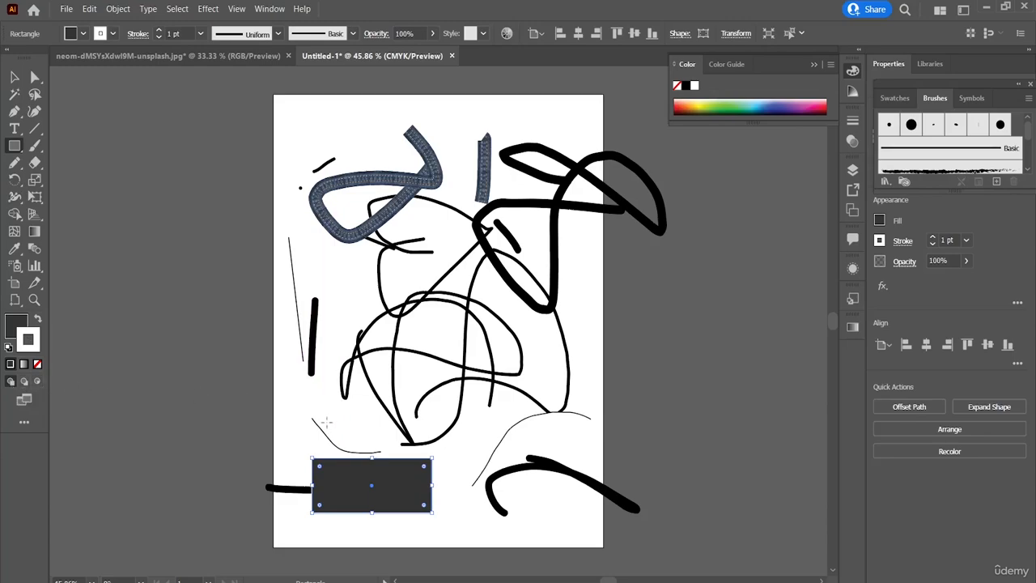
# Draw a small rectangle above the large one, and draw an even smaller one over its area in Draw Behind mode
pyautogui.moveTo(321, 422); pyautogui.dragTo(381, 443)
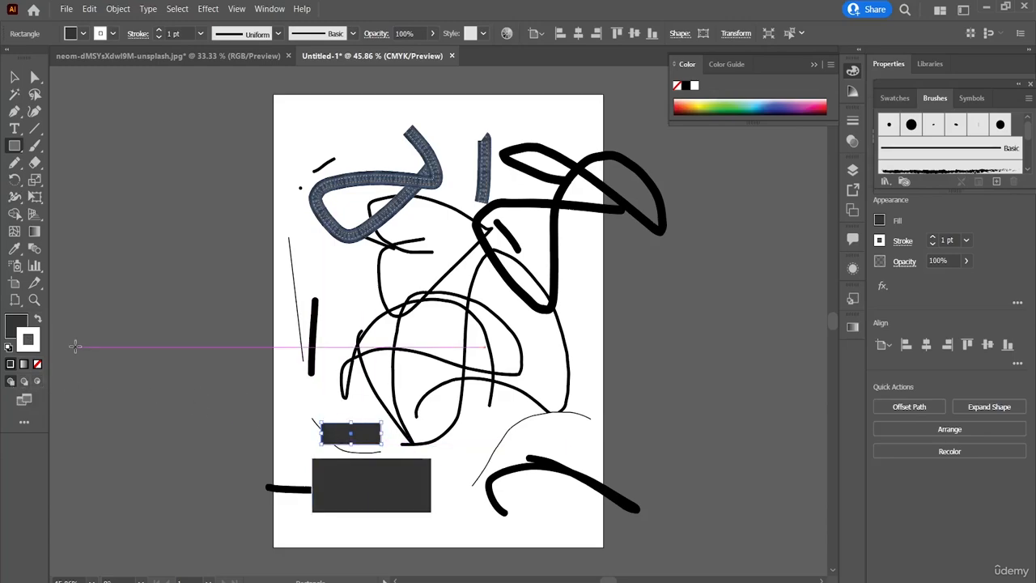
pyautogui.click(23, 383)
pyautogui.moveTo(336, 435); pyautogui.dragTo(371, 442)
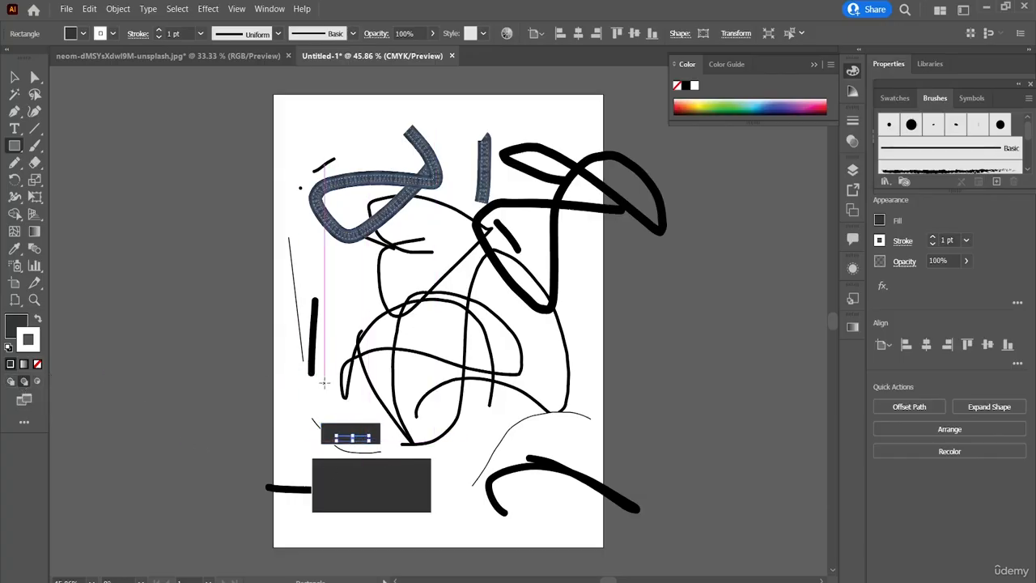
# Draw a rectangle over the large dark one in Draw Inside mode, and move the small upper rectangle slightly down and to the right
pyautogui.click(38, 381)
pyautogui.moveTo(337, 481); pyautogui.dragTo(398, 500)
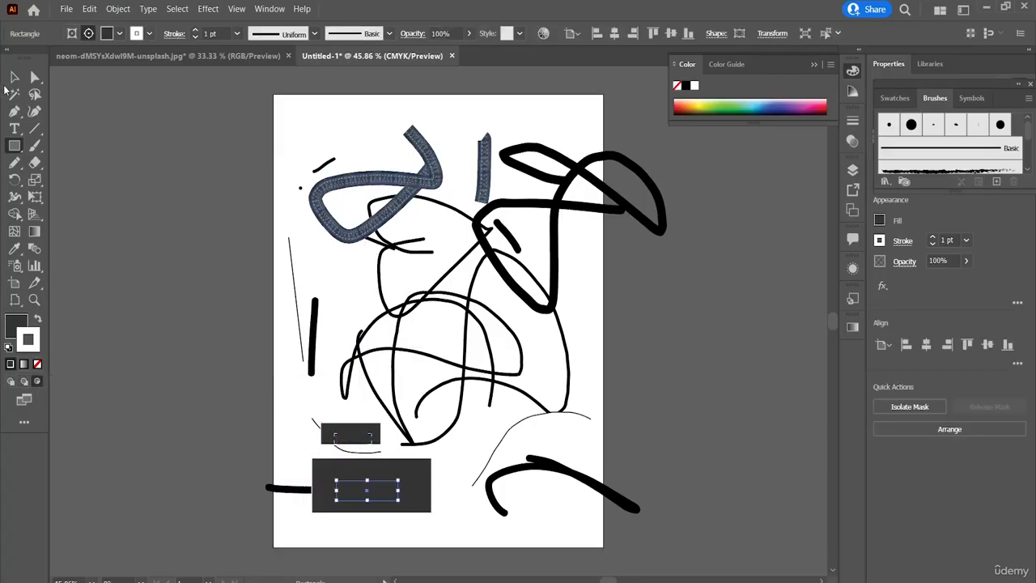
pyautogui.click(14, 76)
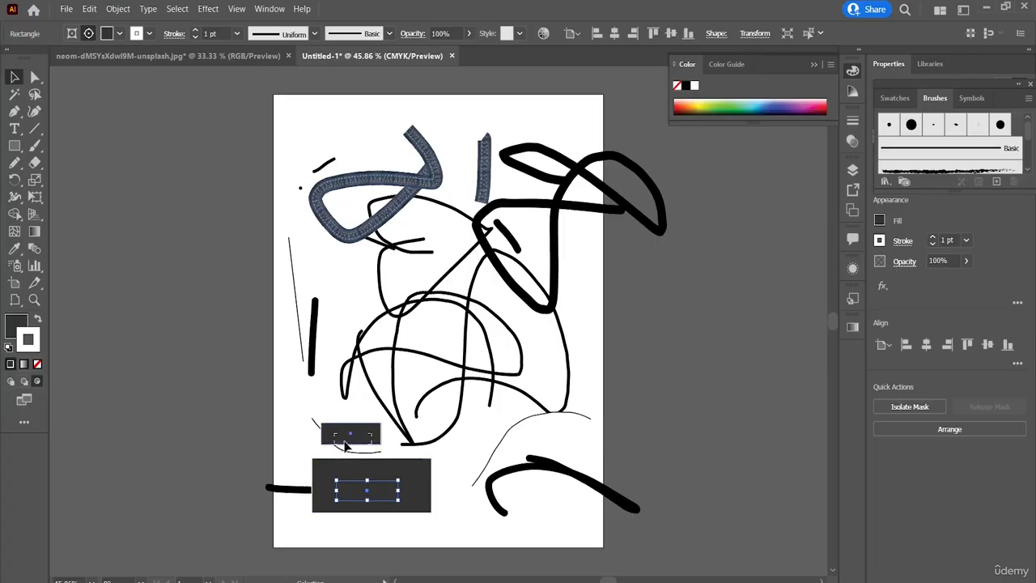
pyautogui.moveTo(346, 444)
pyautogui.mouseDown()
pyautogui.moveTo(275, 451)
pyautogui.moveTo(338, 441)
pyautogui.moveTo(354, 450)
pyautogui.mouseUp()
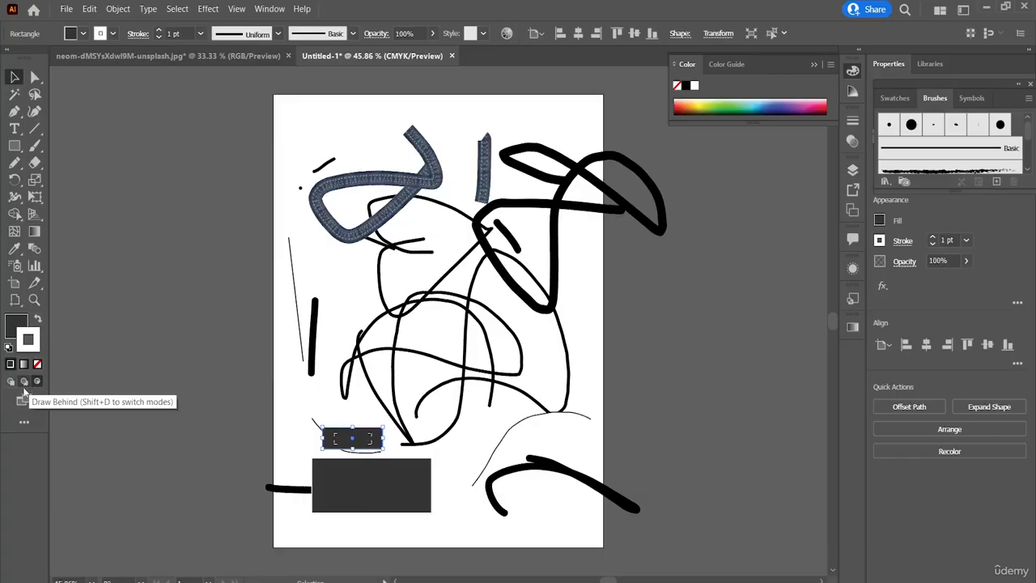
# View the artwork in Full Screen Mode and return to Normal Screen Mode
pyautogui.click(23, 400)
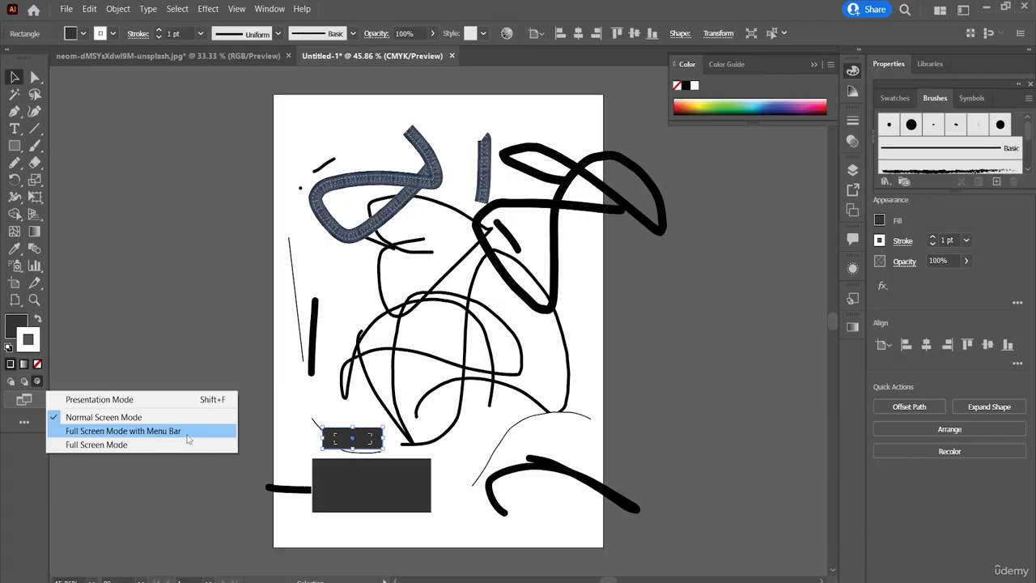
pyautogui.click(142, 445)
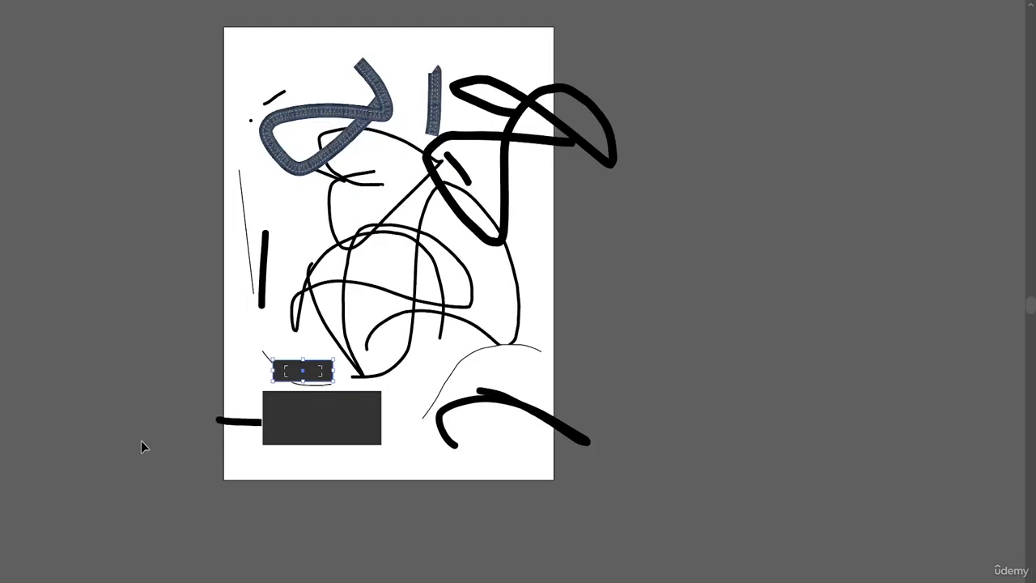
pyautogui.press('f')
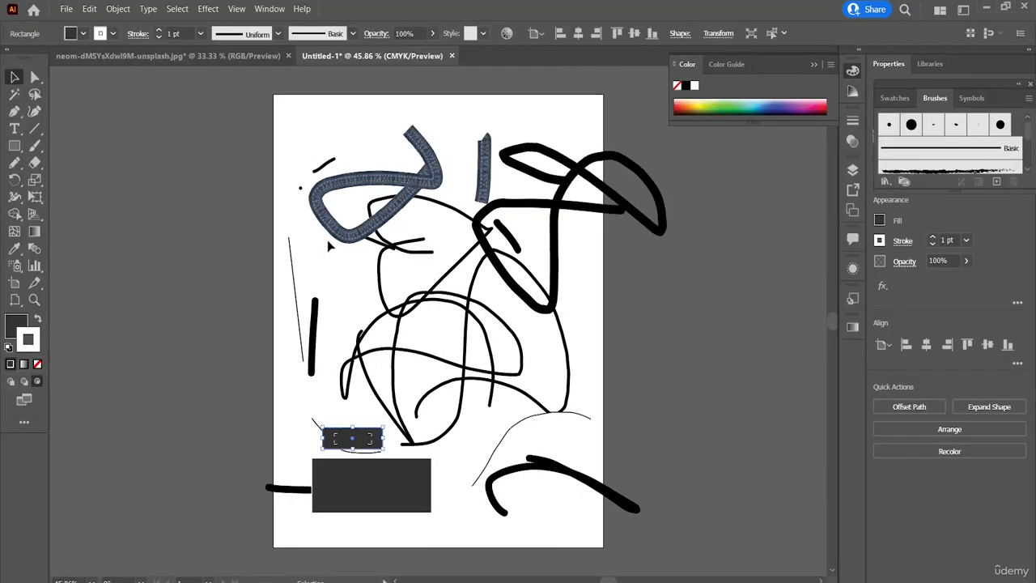
# Look through the complete list of toolbar tools down to the navigation group, and examine the available workspaces
pyautogui.click(24, 423)
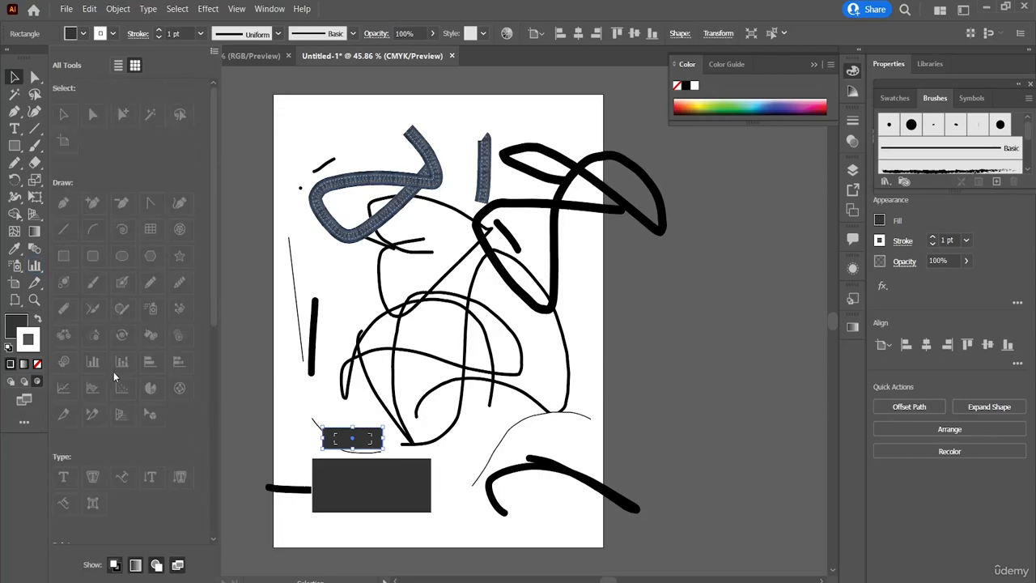
pyautogui.scroll(-5, 104, 256)
pyautogui.click(104, 256)
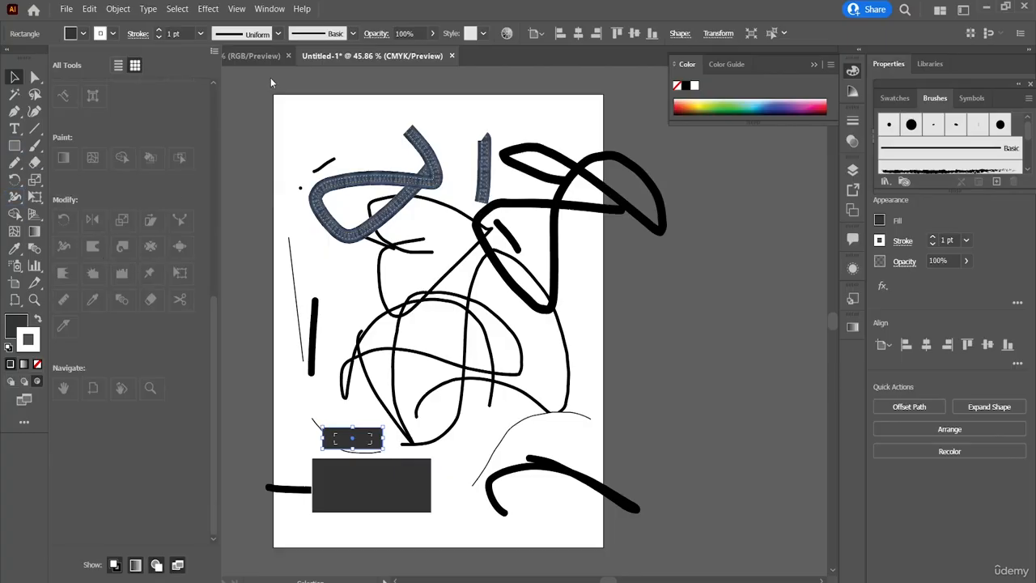
pyautogui.click(271, 8)
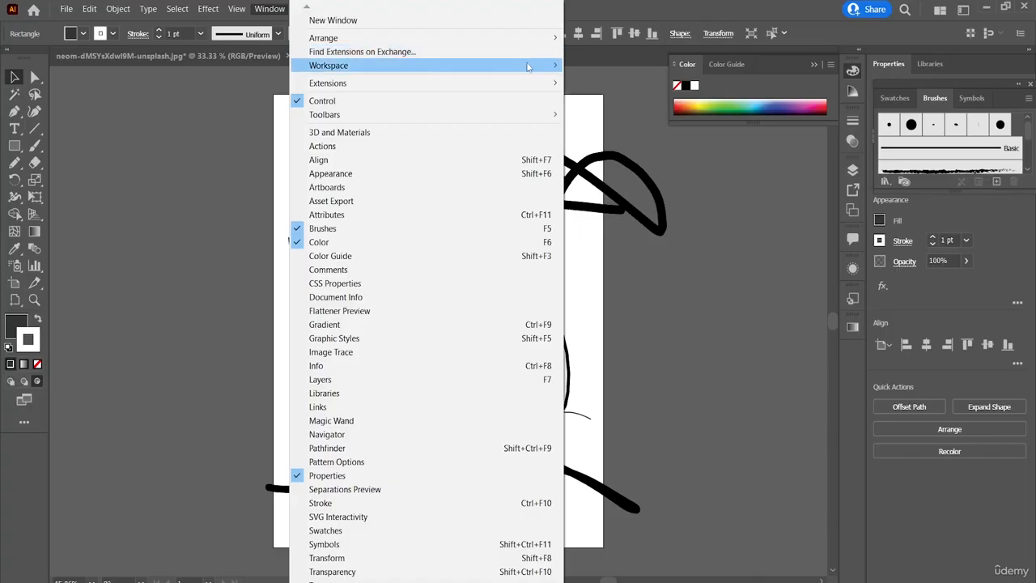
pyautogui.moveTo(533, 66)
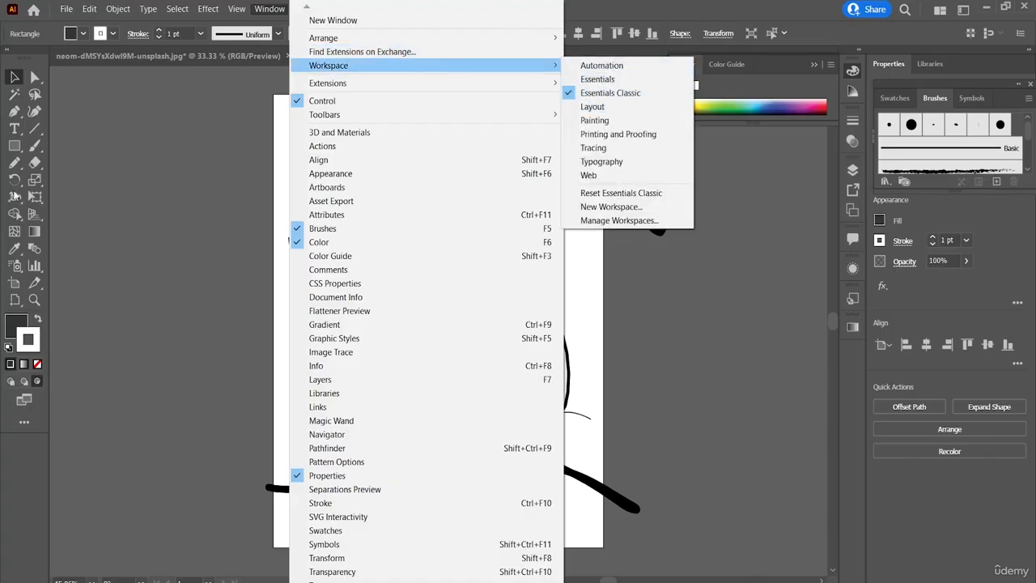
pyautogui.click(742, 229)
# Deselect the small rectangle and select the paths that cross the upper middle of the artboard
pyautogui.click(742, 229)
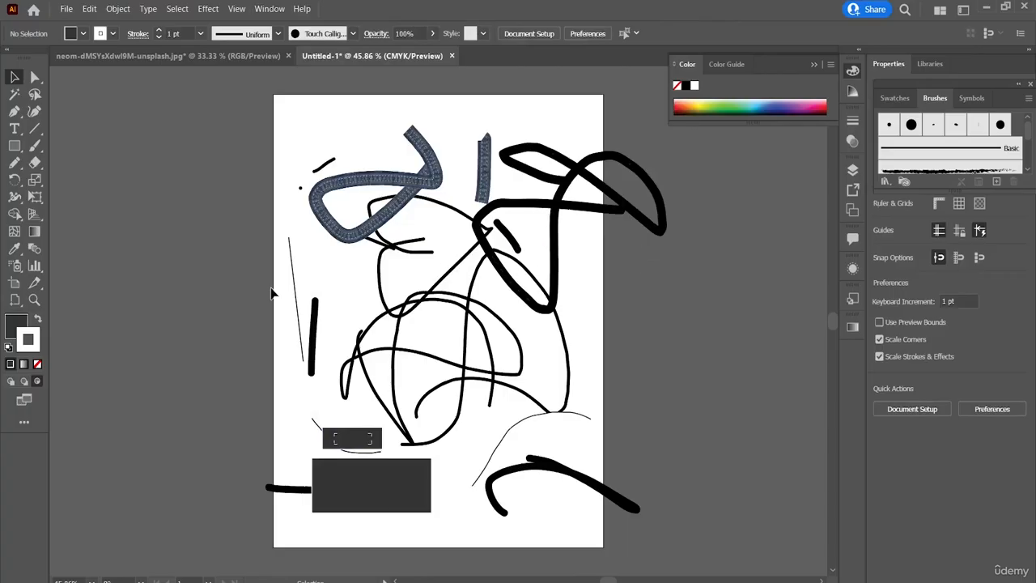
pyautogui.moveTo(269, 288)
pyautogui.mouseDown()
pyautogui.moveTo(340, 239)
pyautogui.moveTo(639, 257)
pyautogui.mouseUp()
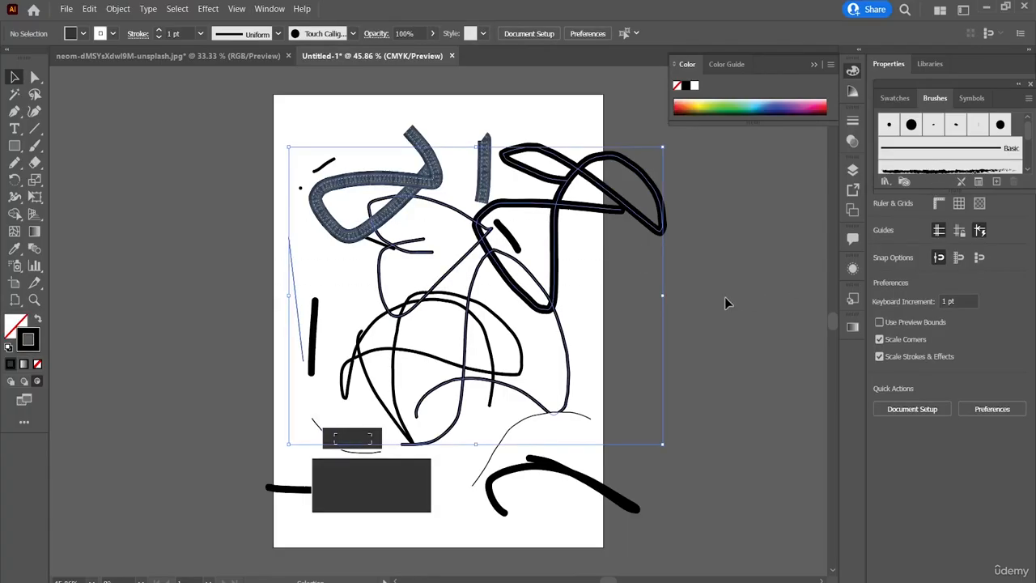